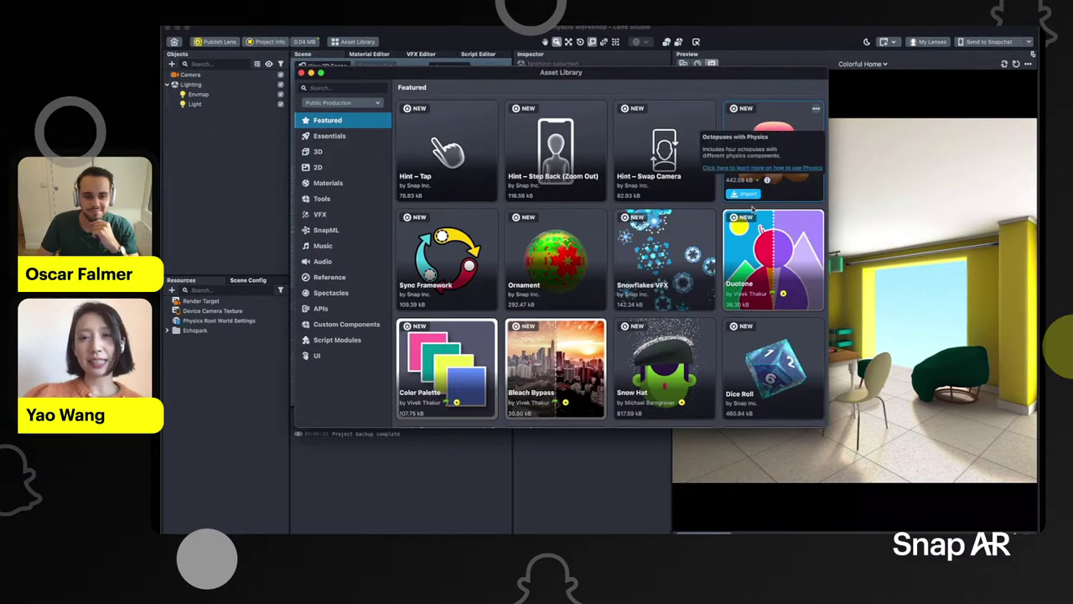
Import the Octopuses with Physics asset and add its prefab to the scene with its child hierarchy collapsed
click(744, 193)
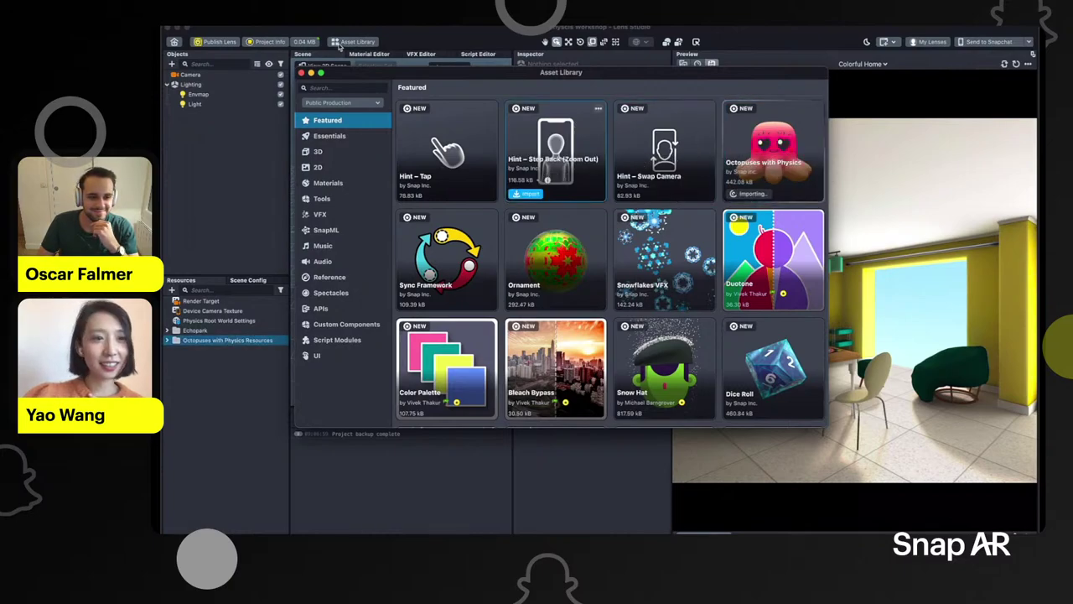
click(302, 73)
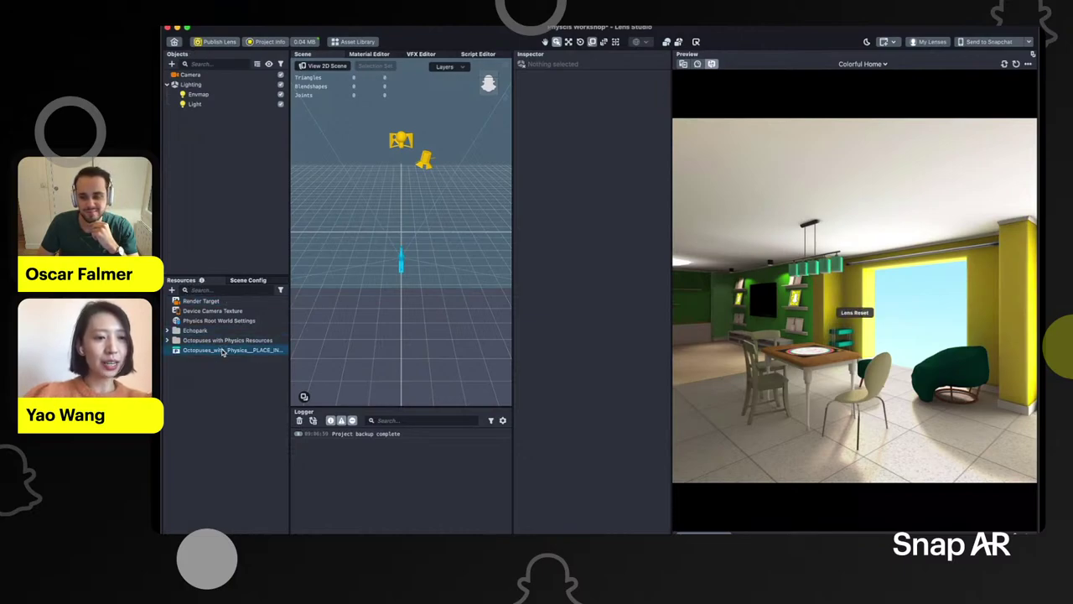
drag(234, 331, 221, 142)
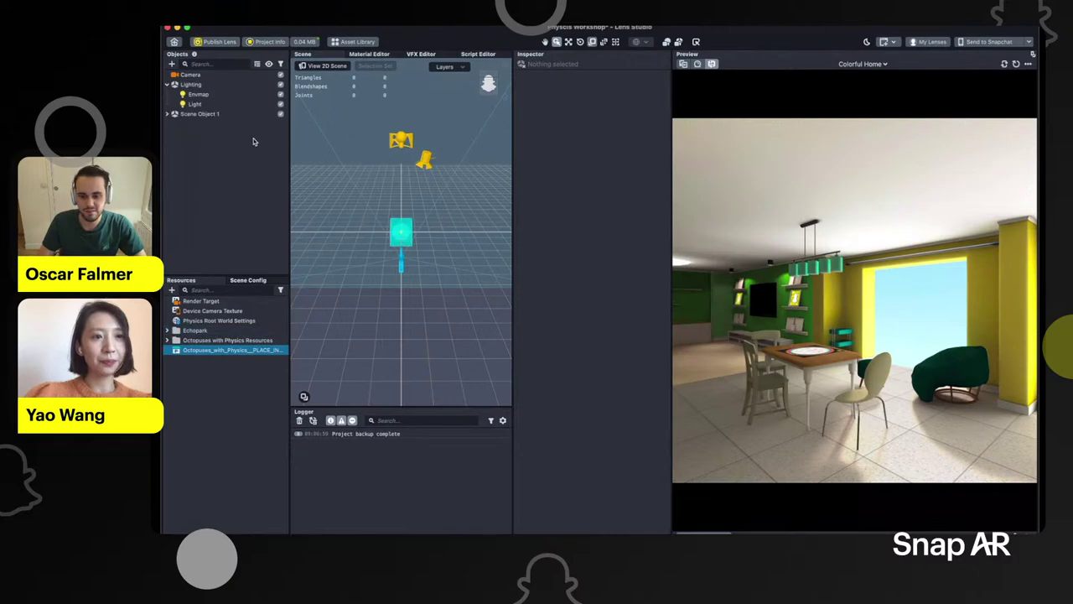
click(175, 93)
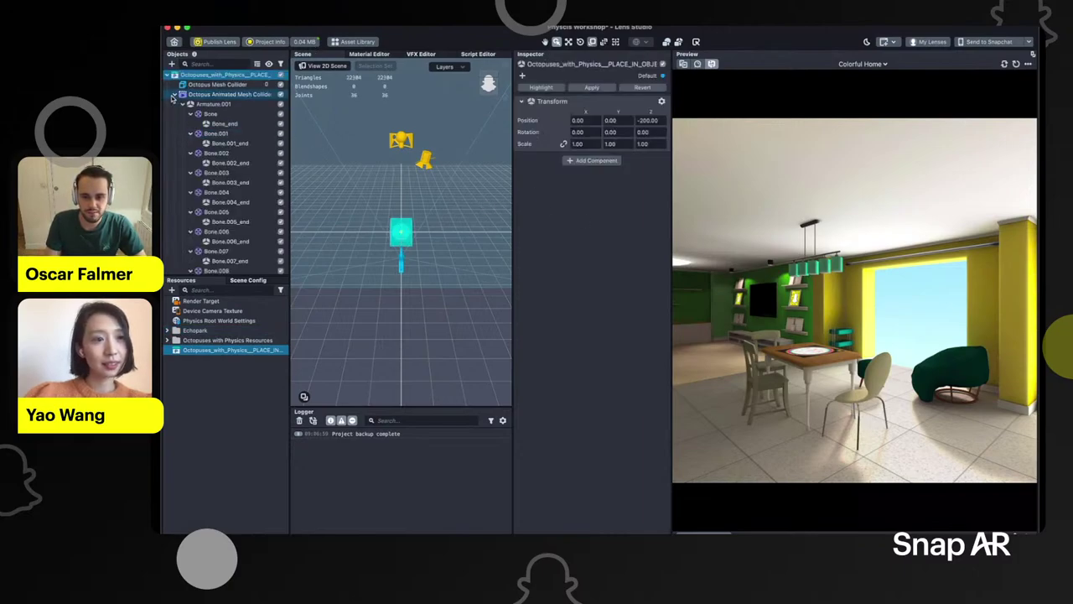
click(175, 104)
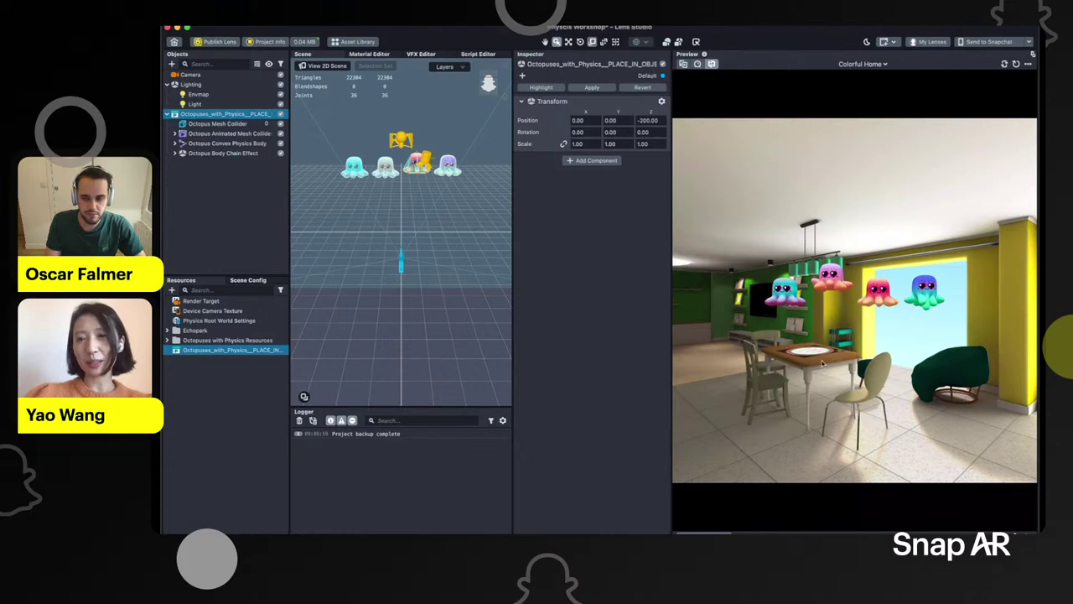
Add a Device Tracking component to the Camera and set its tracking mode to World
click(190, 75)
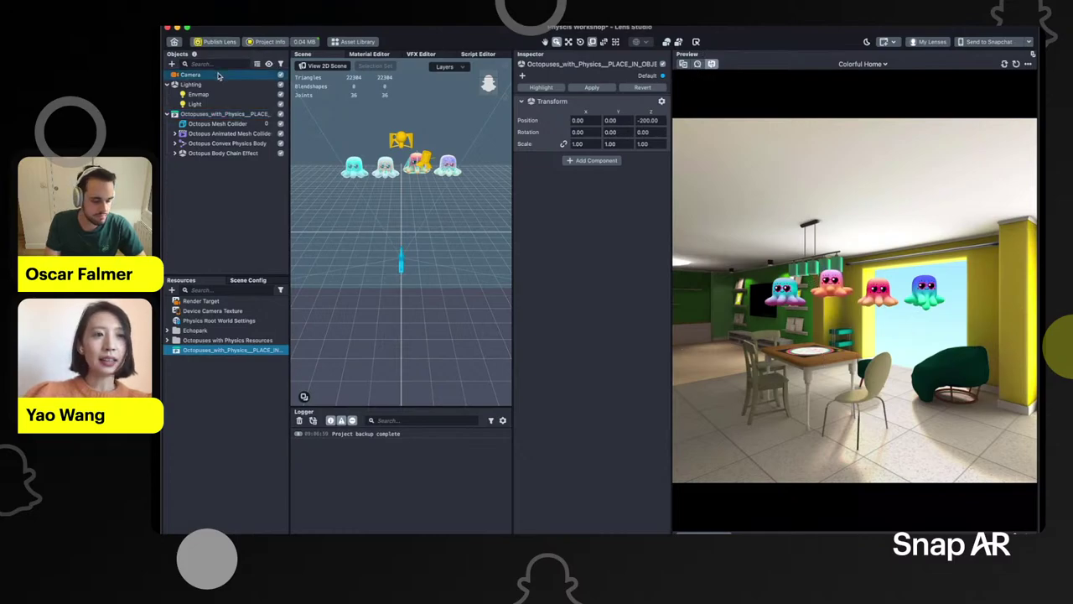
click(578, 358)
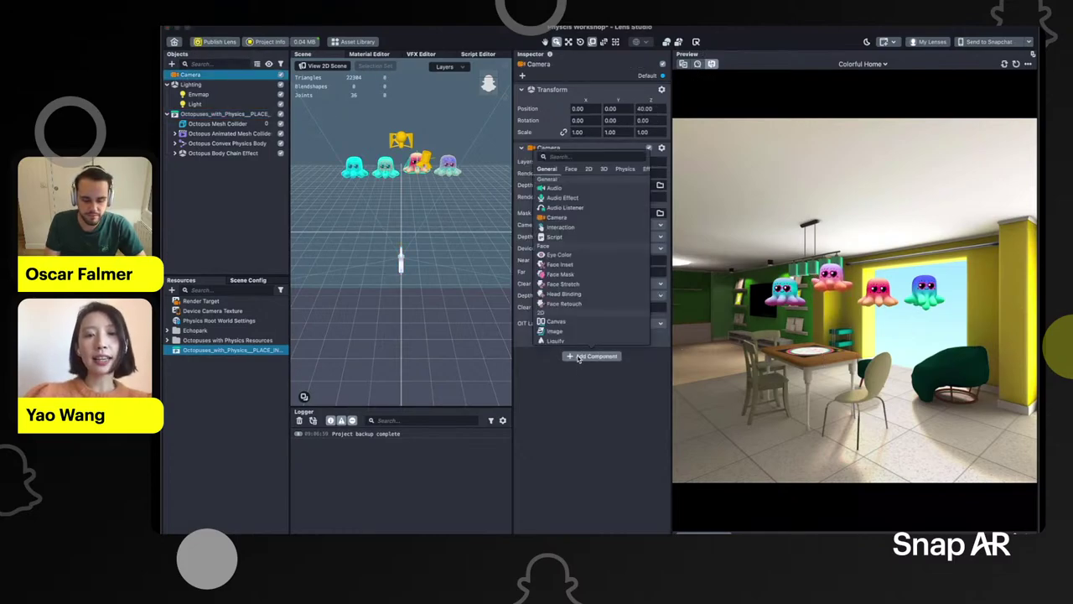
text(d)
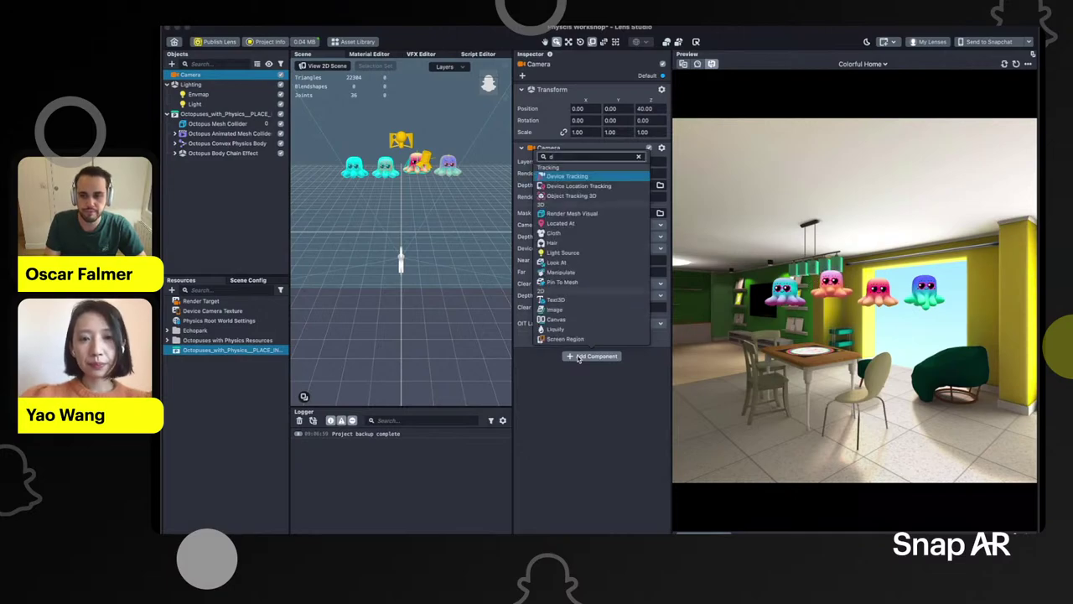
key(Return)
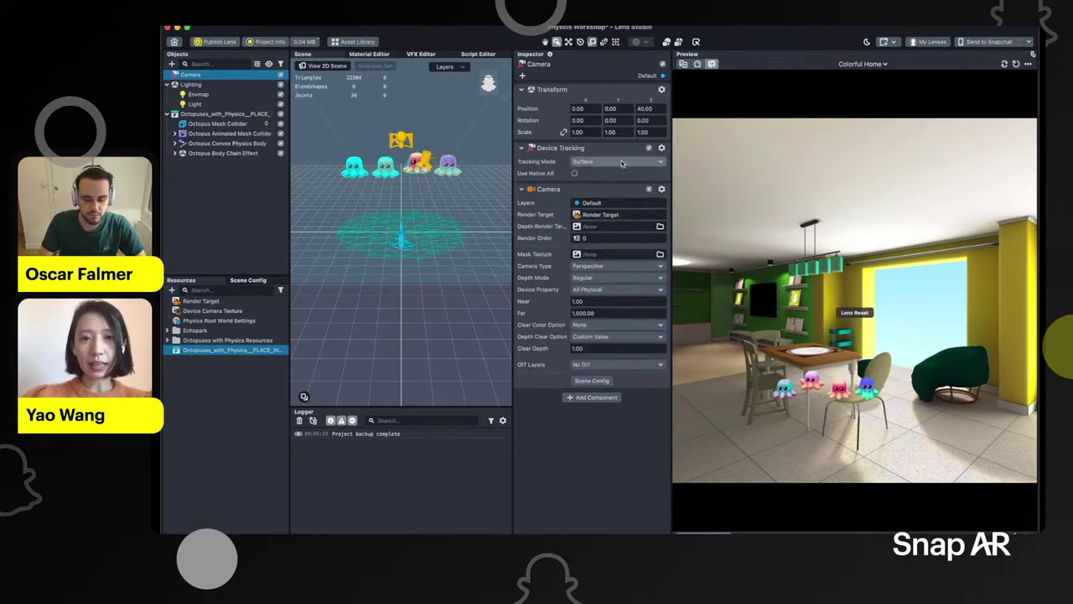
click(621, 162)
click(616, 182)
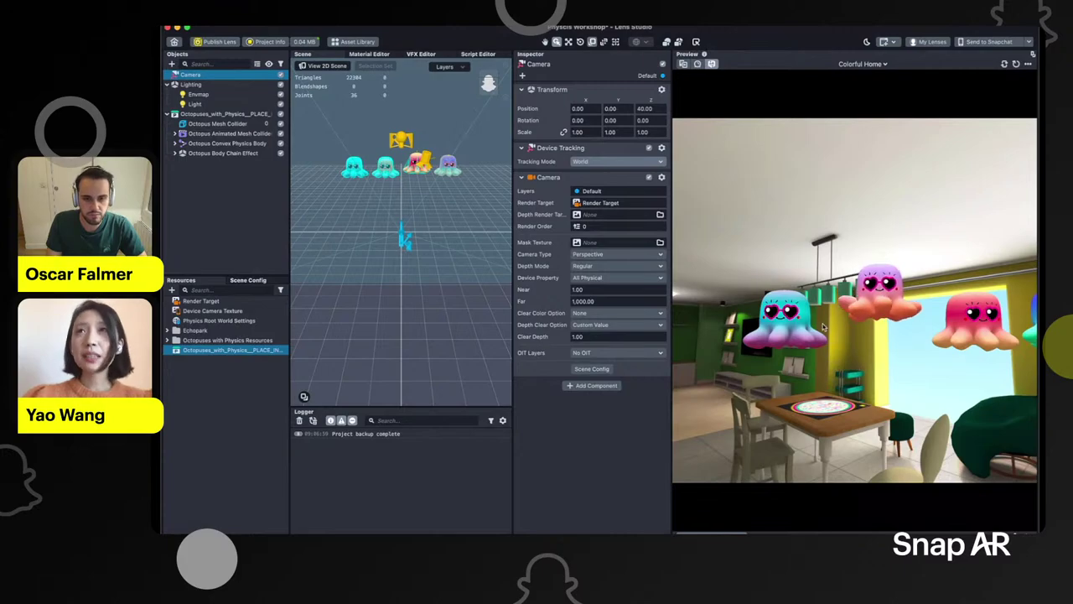
Switch to Blender and play the octopus armature's animation from the start of the timeline
key(ctrl+Right)
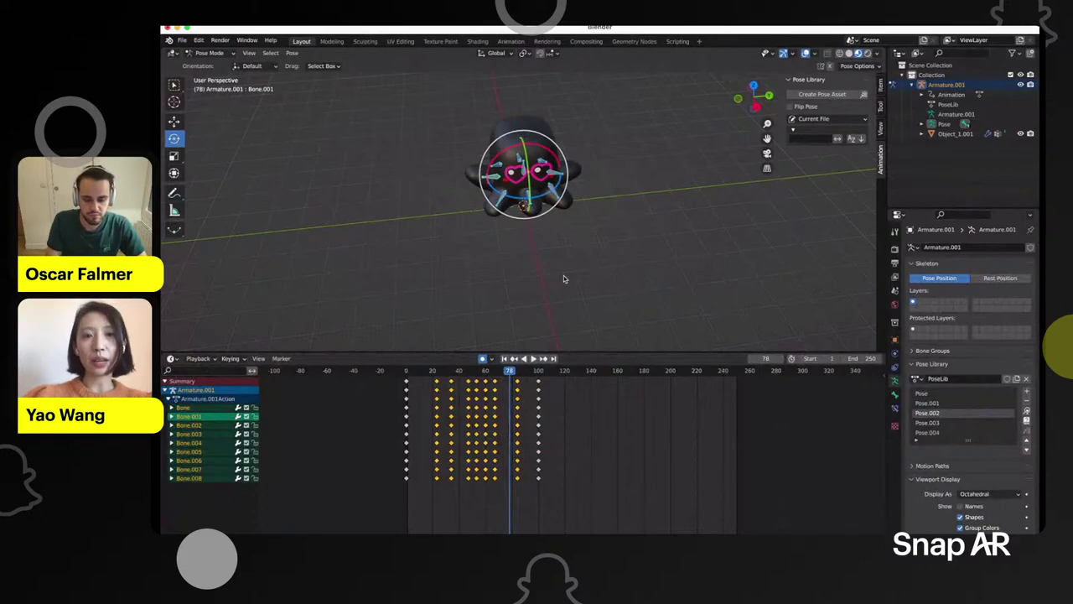
middle_drag(563, 279, 602, 154)
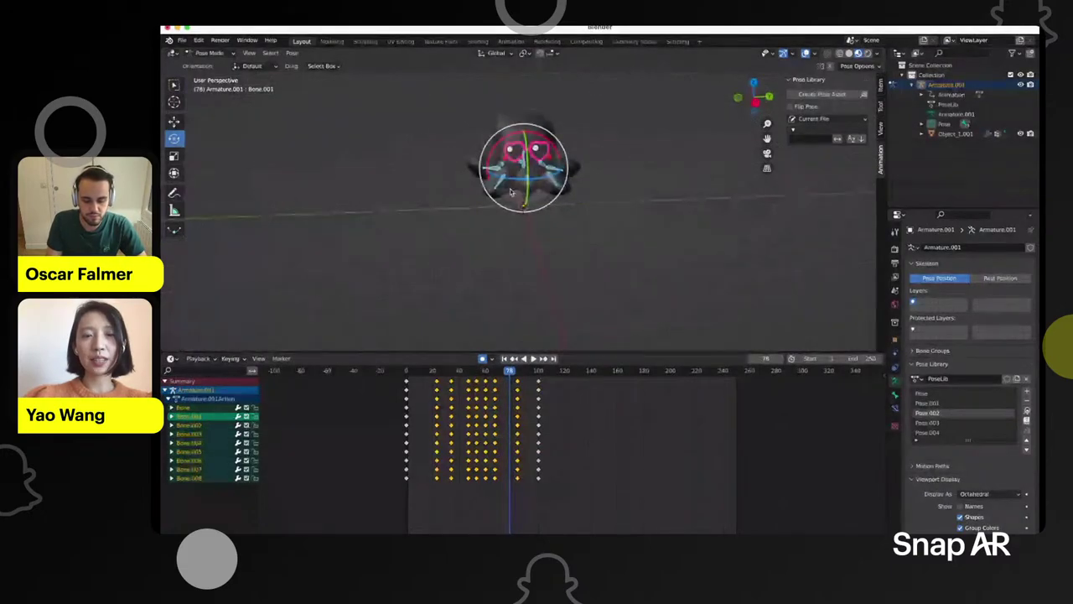
scroll(537, 193, left, 3)
scroll(537, 193, right, 5)
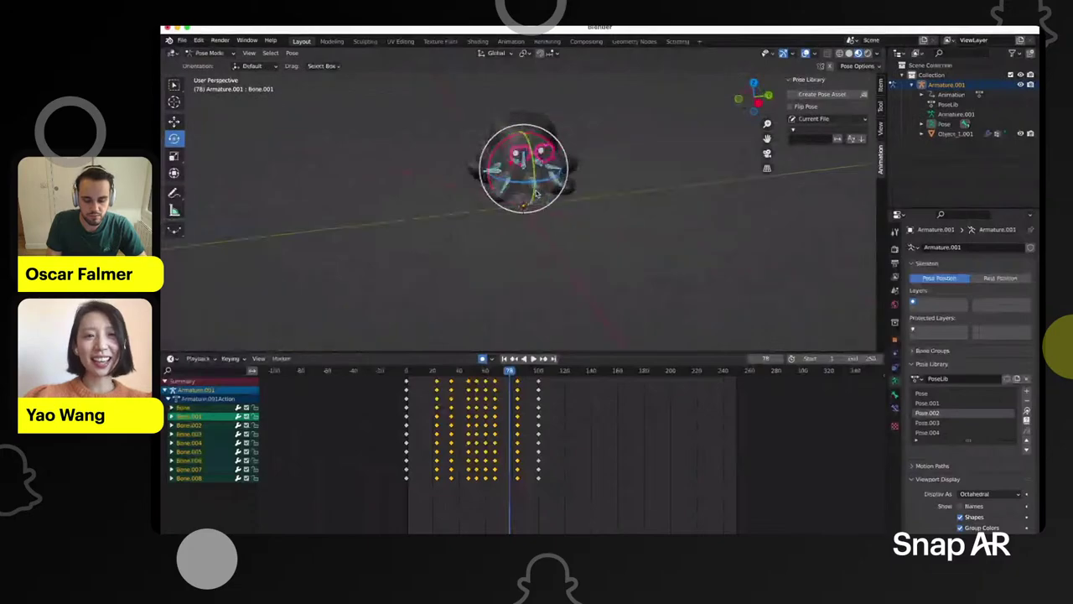
scroll(536, 193, left, 3)
drag(426, 371, 385, 372)
key(space)
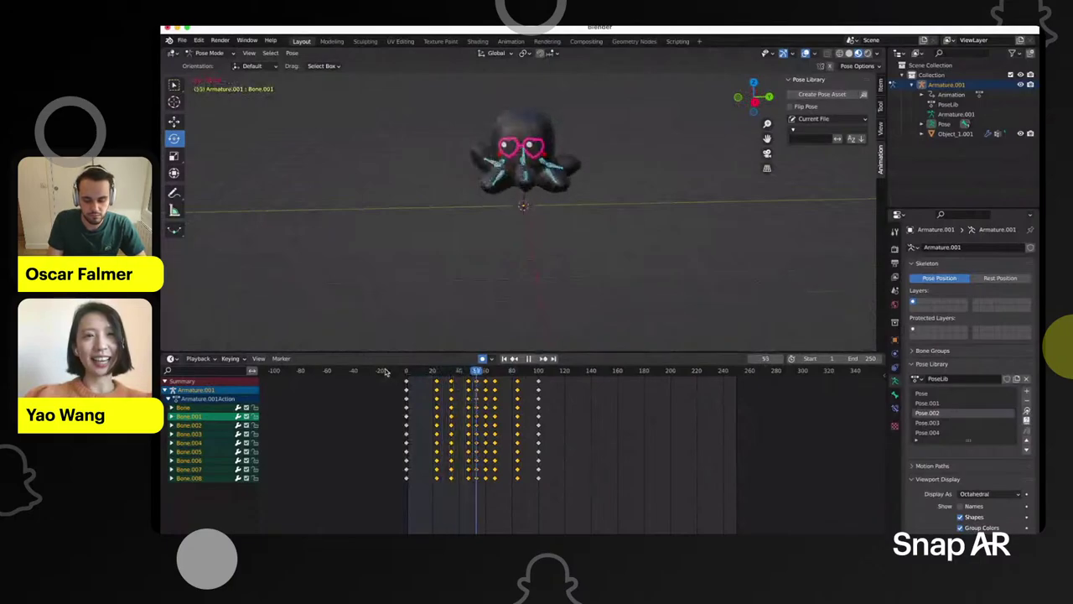
key(space)
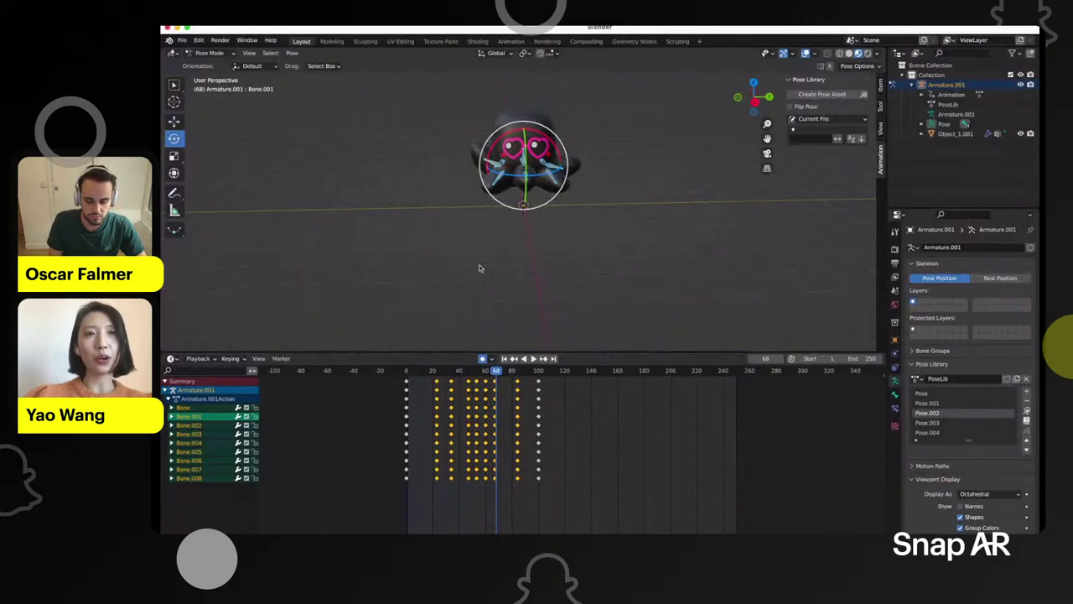
Return to Lens Studio, enable Show Collider on the Octopus Mesh Collider and inspect its collision mesh up close in the preview
key(ctrl+Left)
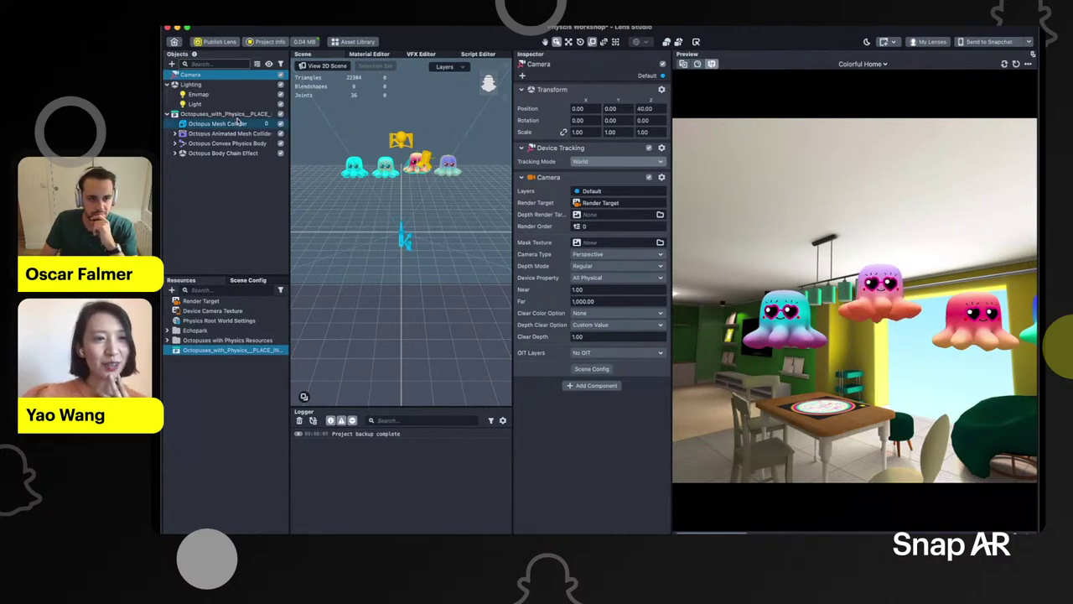
click(217, 124)
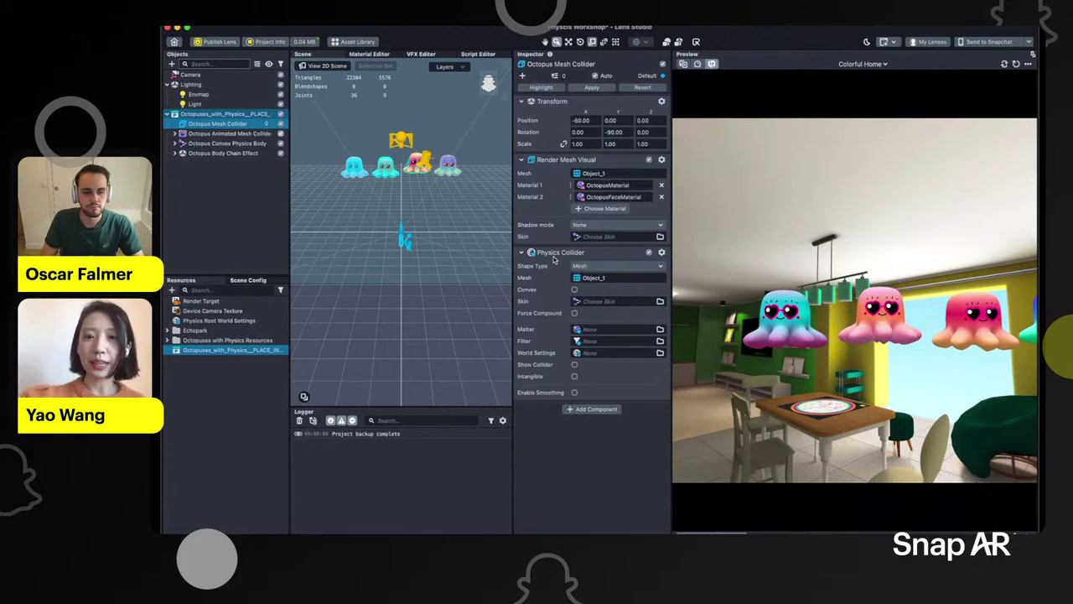
click(574, 364)
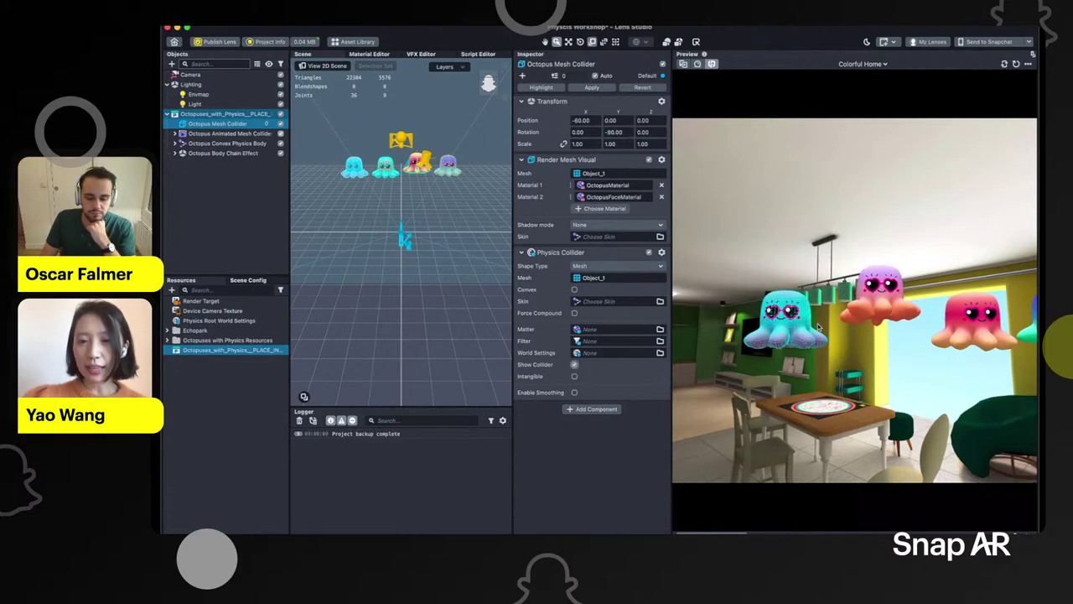
right_drag(819, 327, 740, 329)
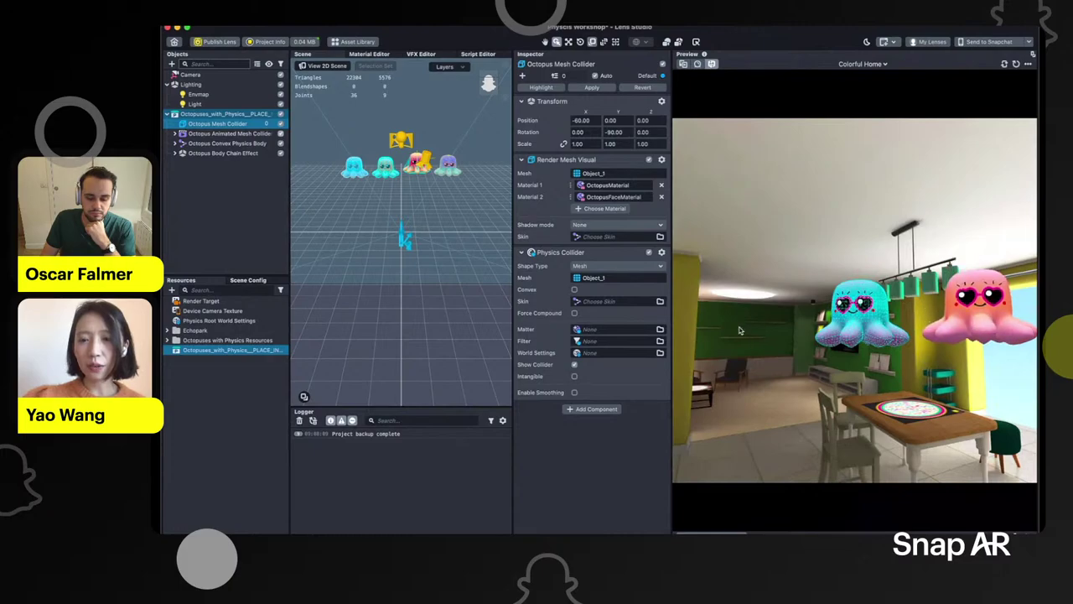
scroll(847, 218, up, 3)
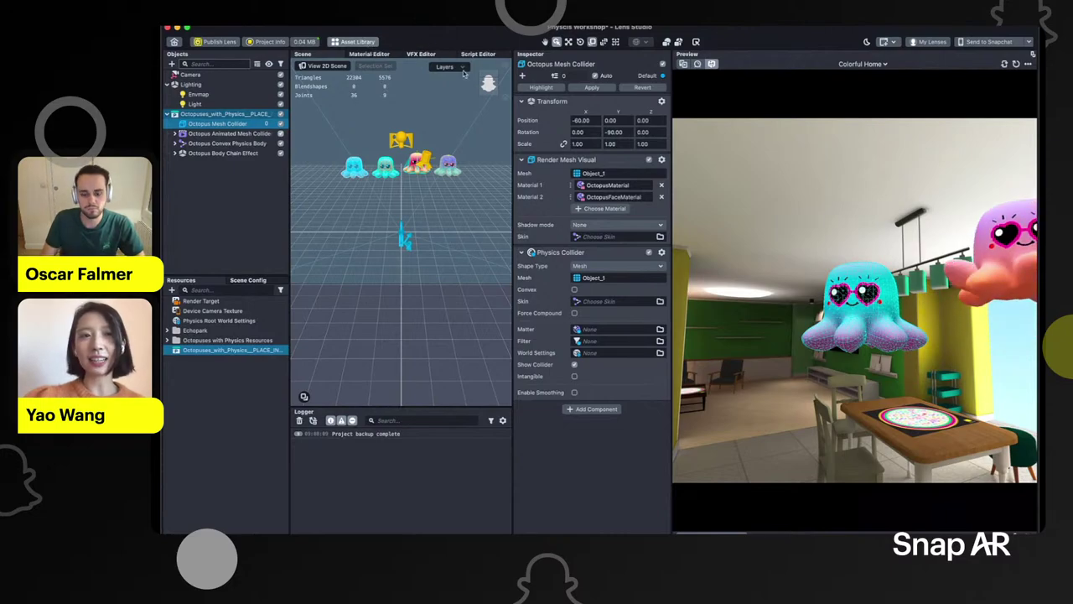
Find the Object Layout asset in the Asset Library and import it into the project
click(354, 41)
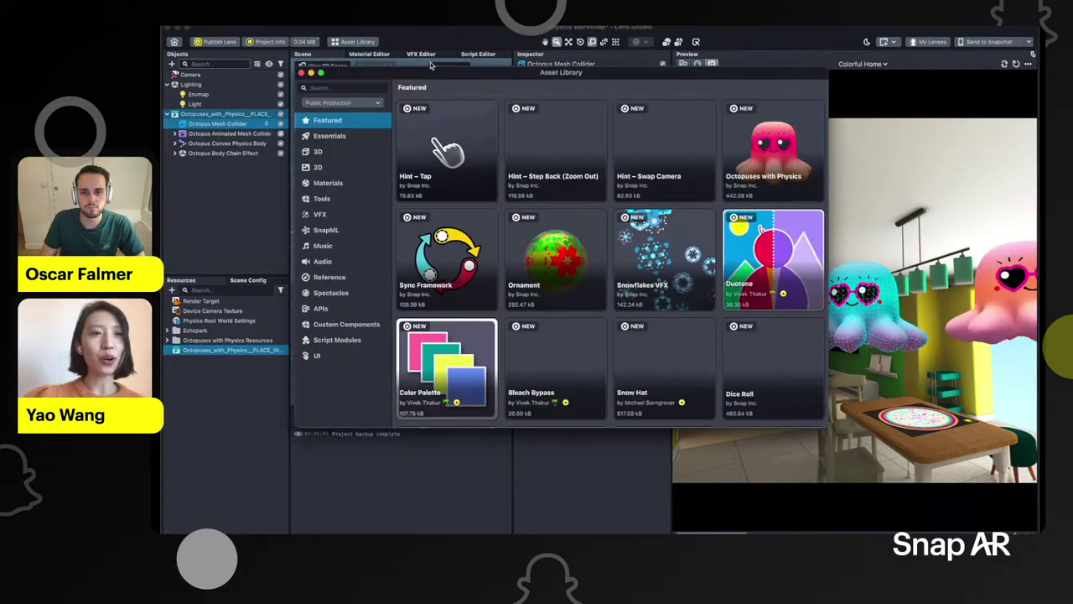
click(337, 87)
text(ct )
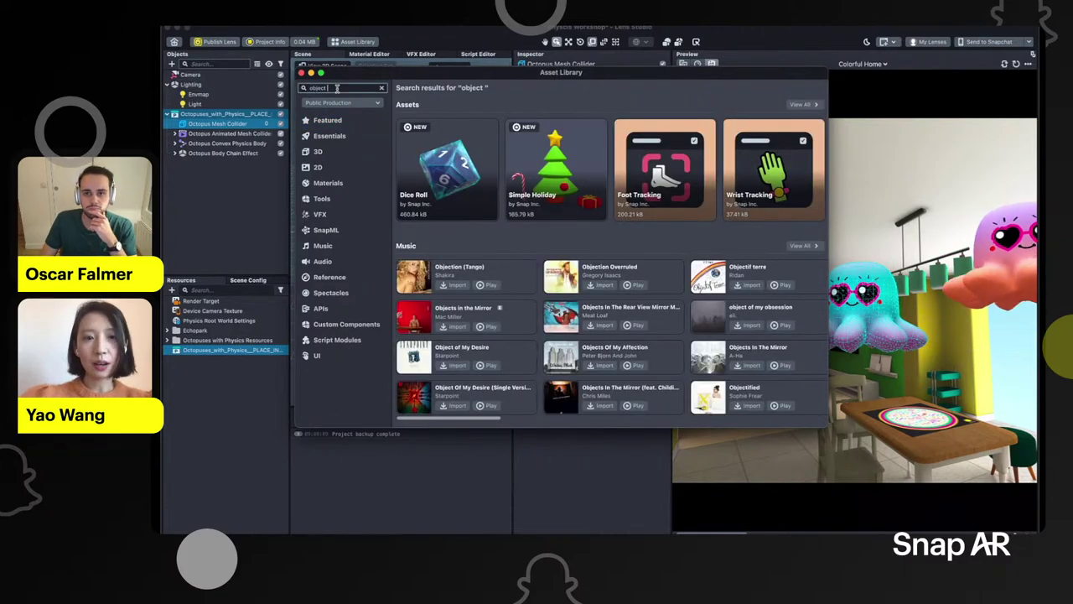
text(lay)
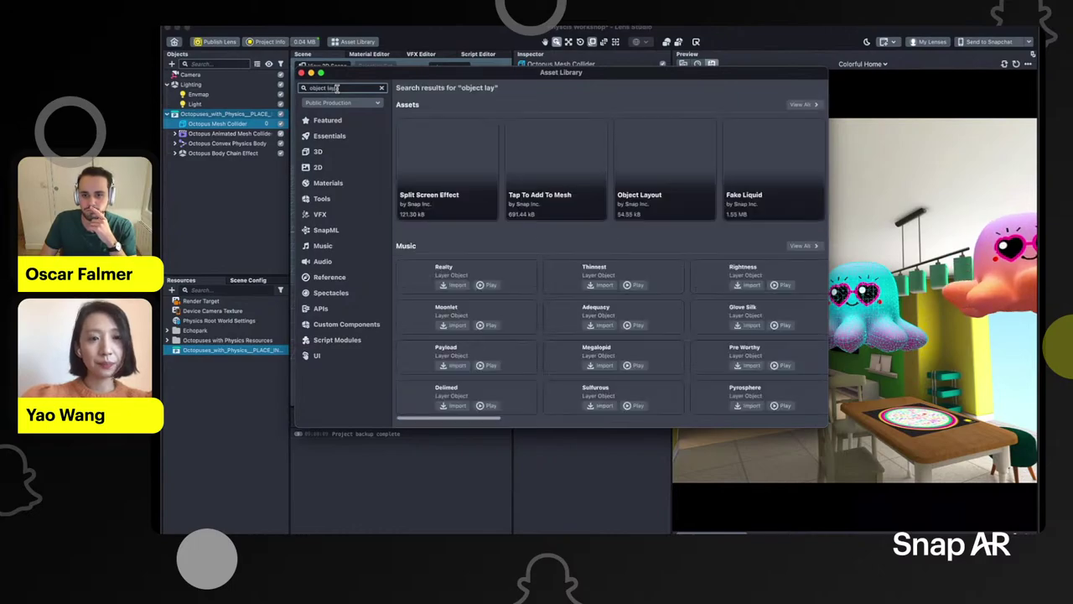
text(o)
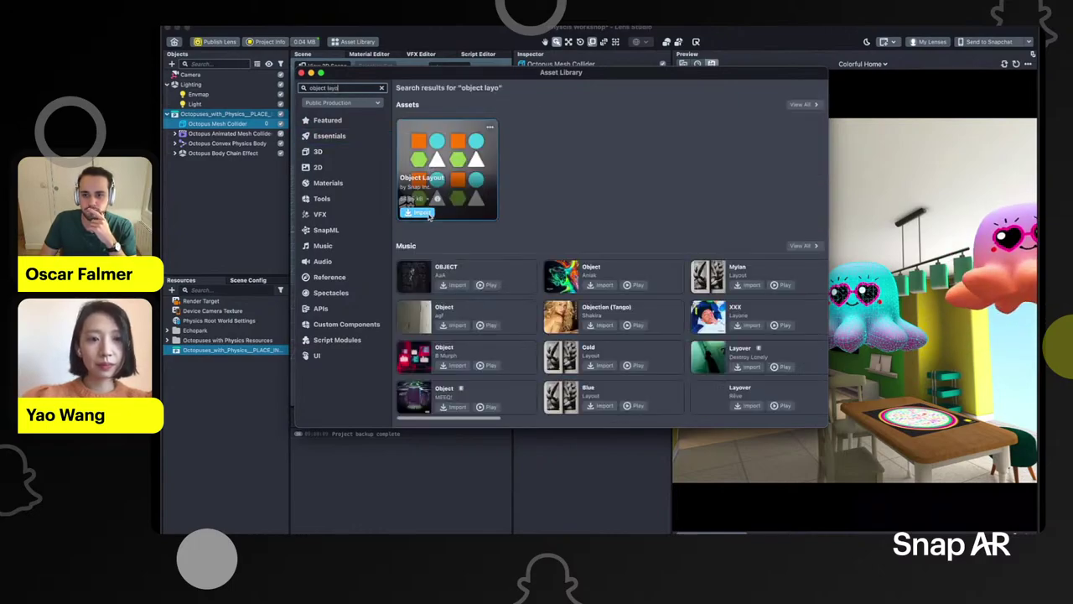
click(429, 216)
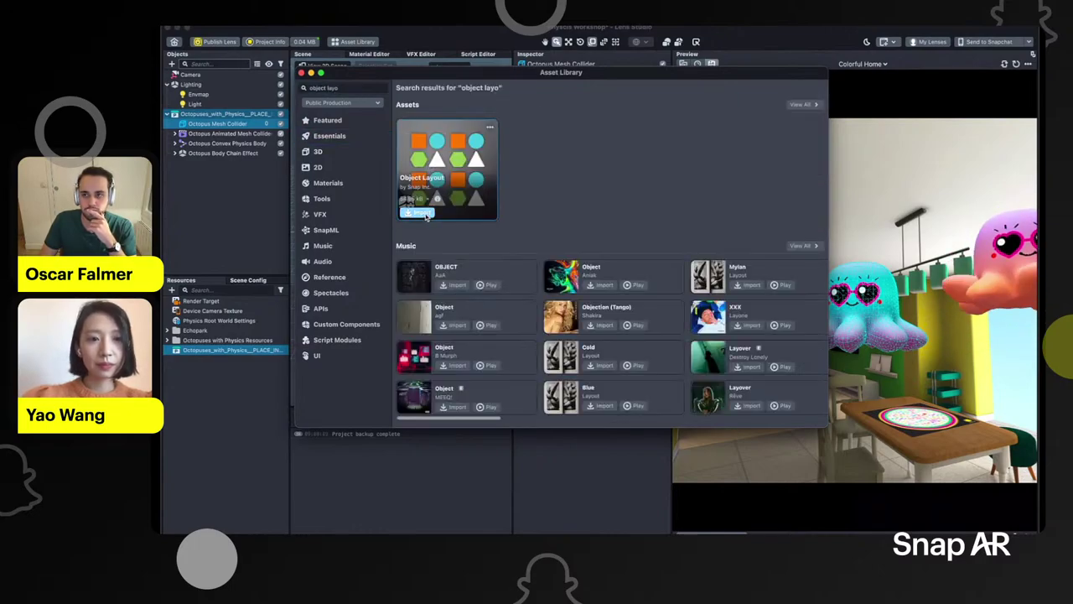
click(301, 74)
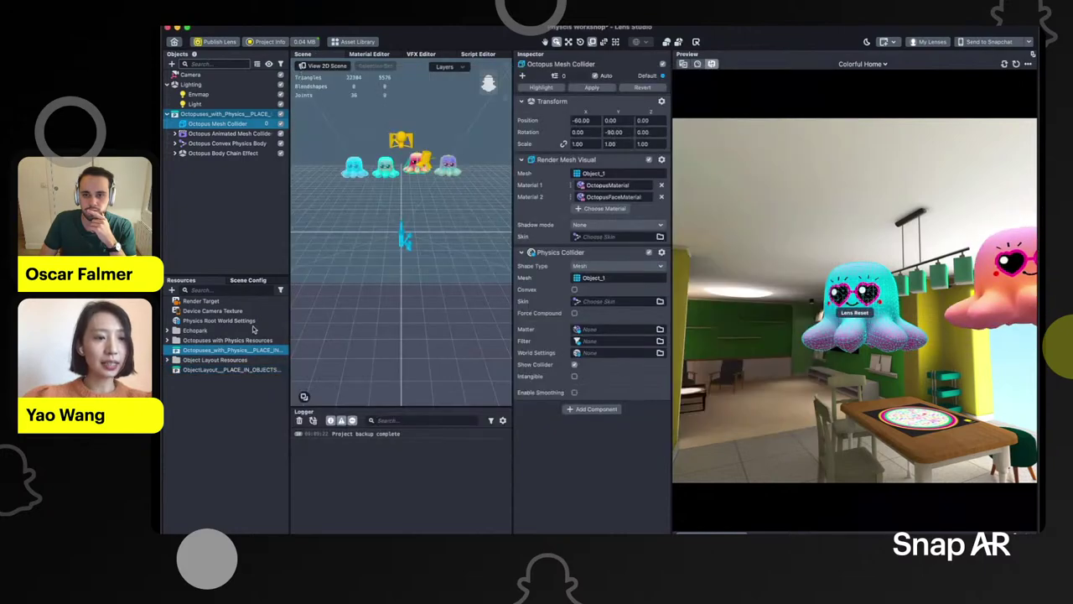
Place the ObjectLayout prefab under the Octopus Mesh Collider object and reset its transform
drag(243, 371, 243, 127)
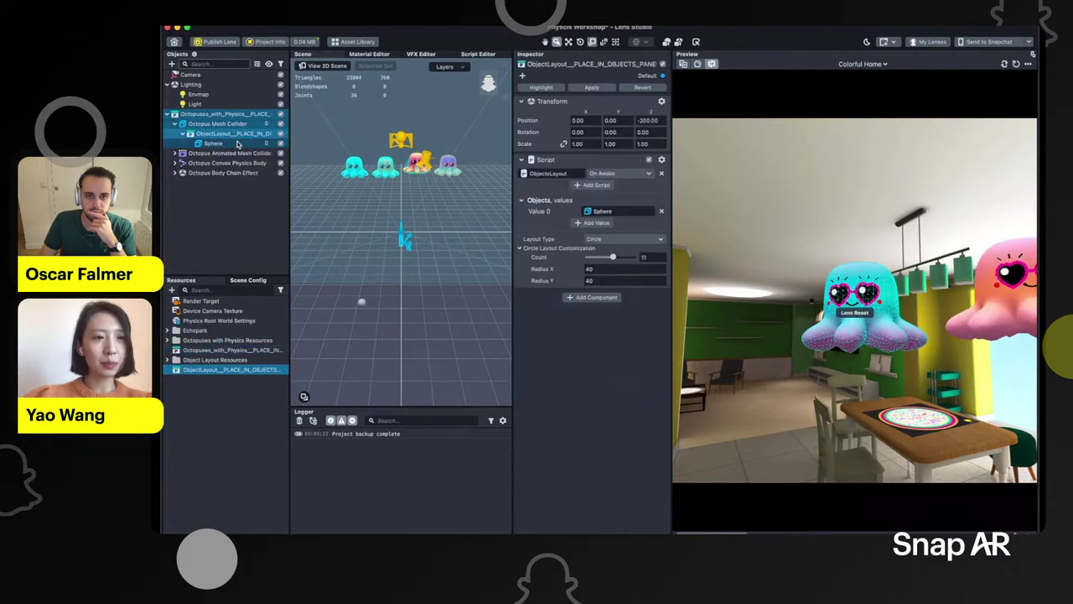
right_click(550, 100)
click(562, 103)
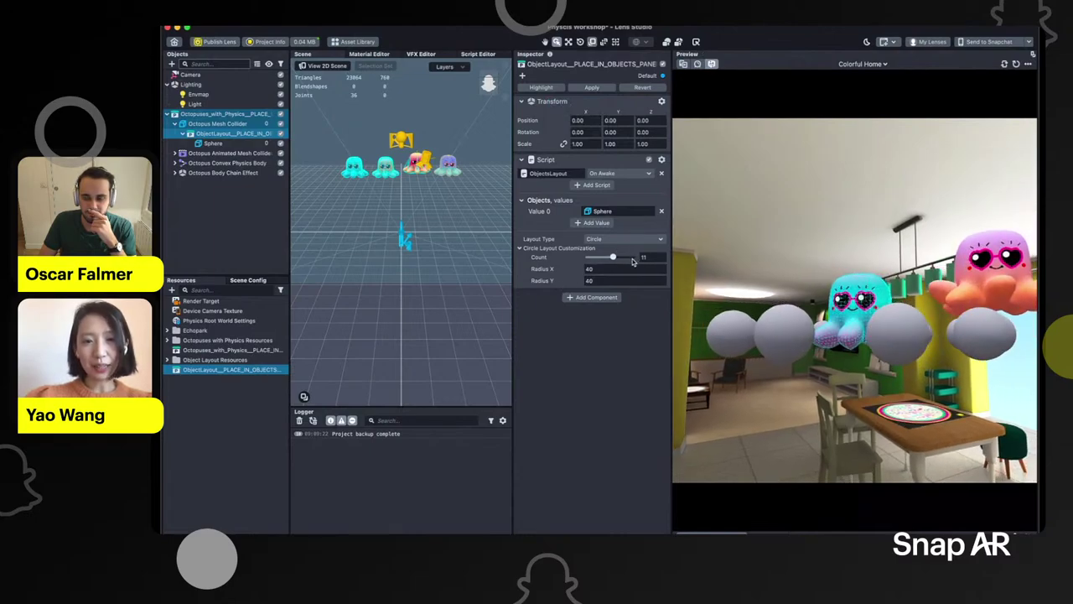
Set the circle layout's count to 16 and both Radius X and Radius Y to 5
key(Return)
drag(593, 270, 519, 262)
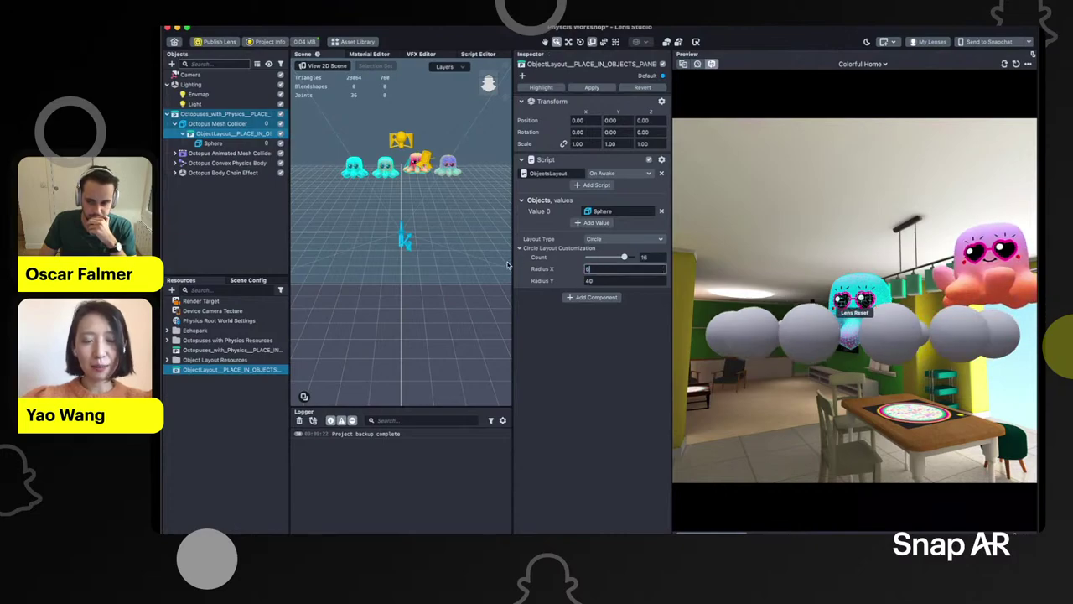
drag(597, 281, 509, 277)
text(5)
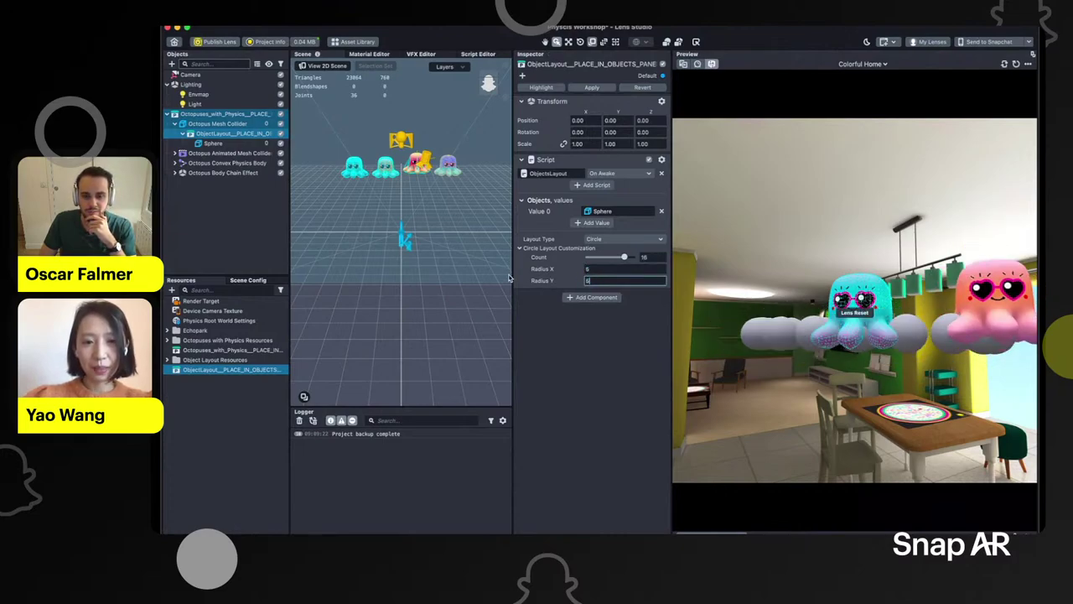
key(Return)
Set the ObjectLayout object's Z position to 60 to move the spheres away from the octopus
key(Tab)
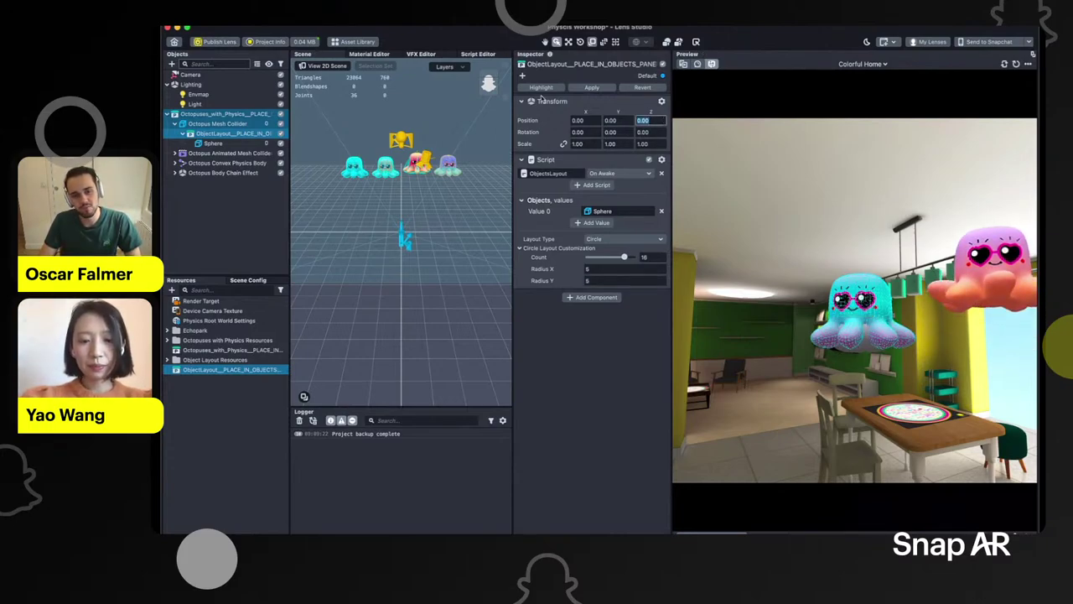
text(60)
key(Return)
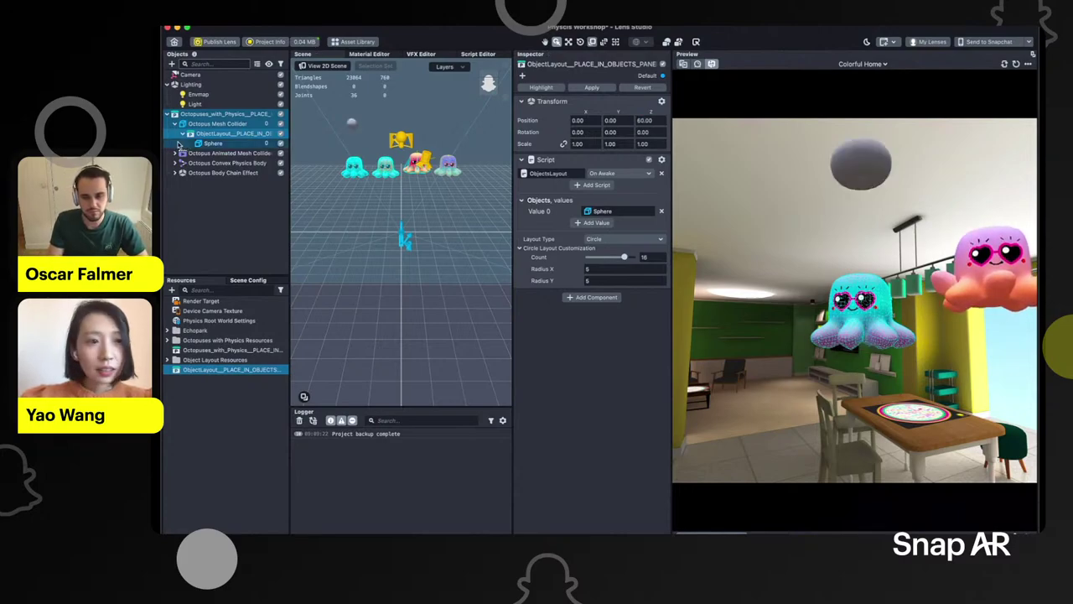
Scale the layout's Sphere object uniformly to 0.20
click(229, 144)
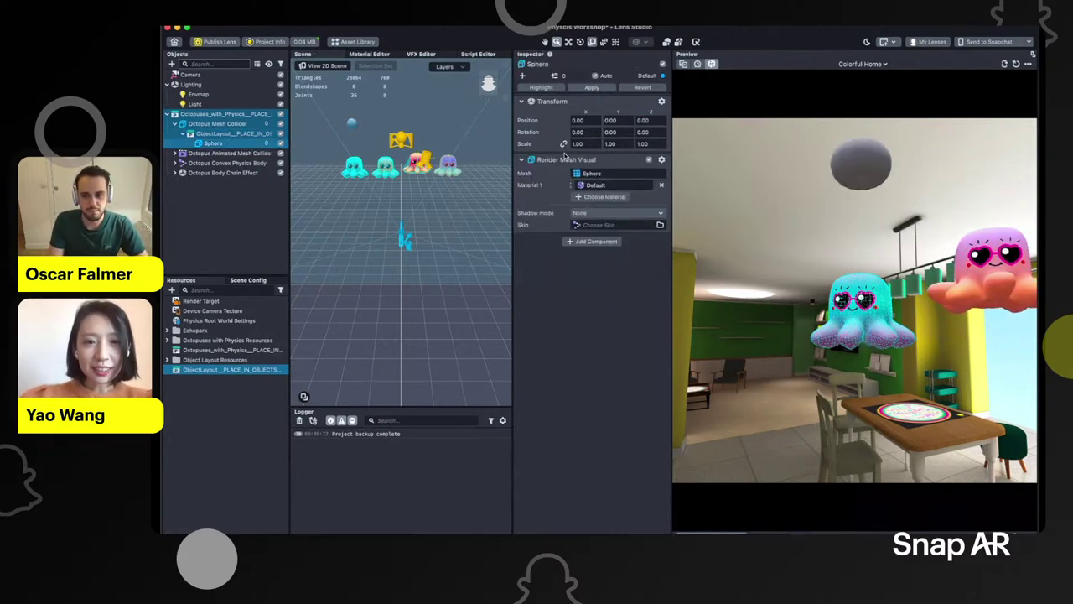
click(590, 144)
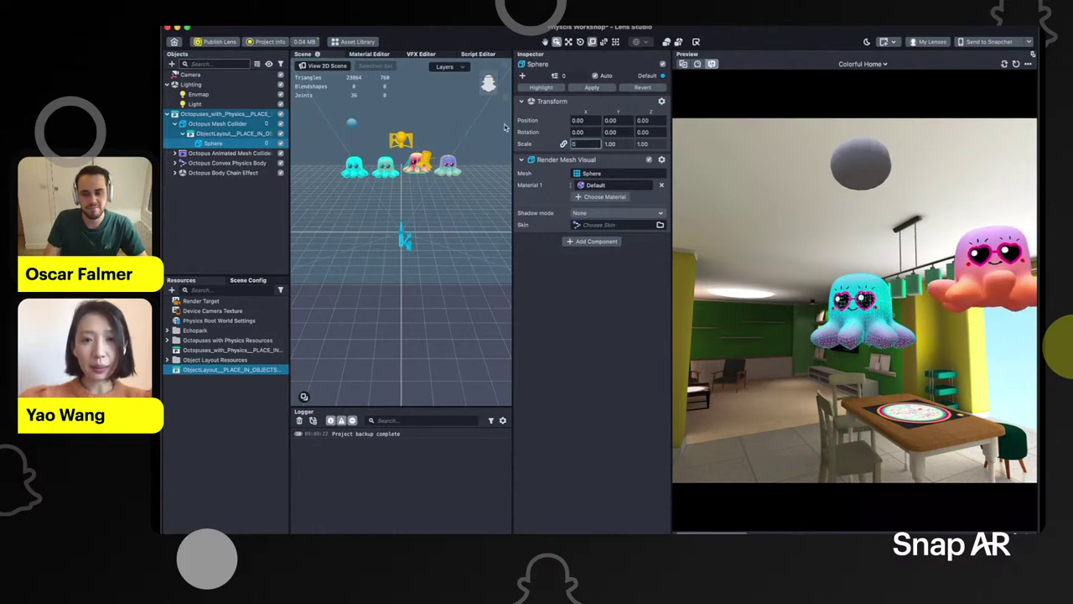
click(874, 243)
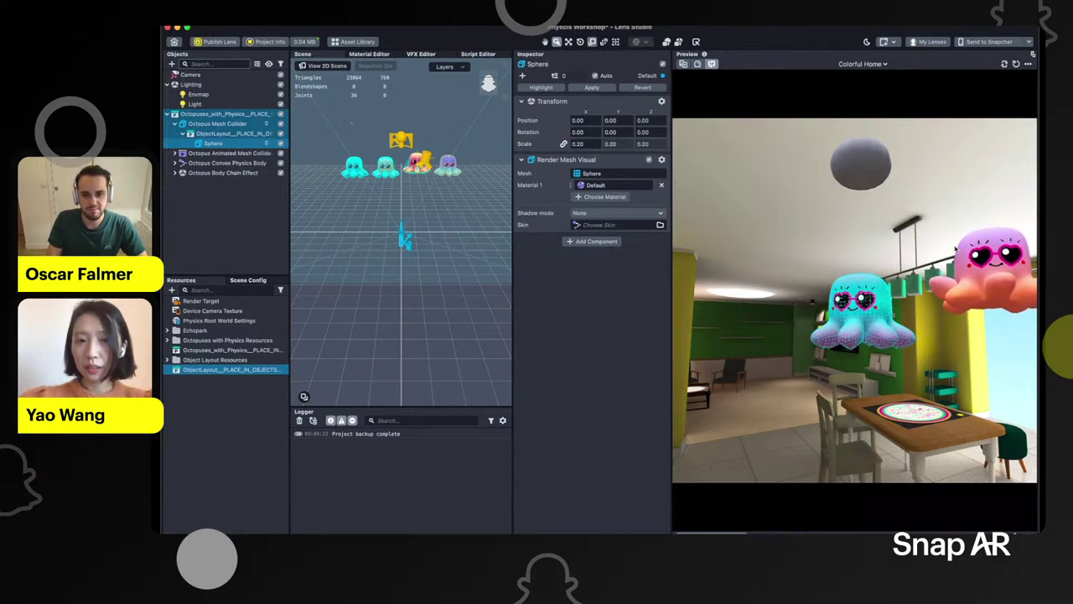
Add a Physics Body component to the layout's Sphere, turn on Show Collider, and reset the preview
click(1015, 64)
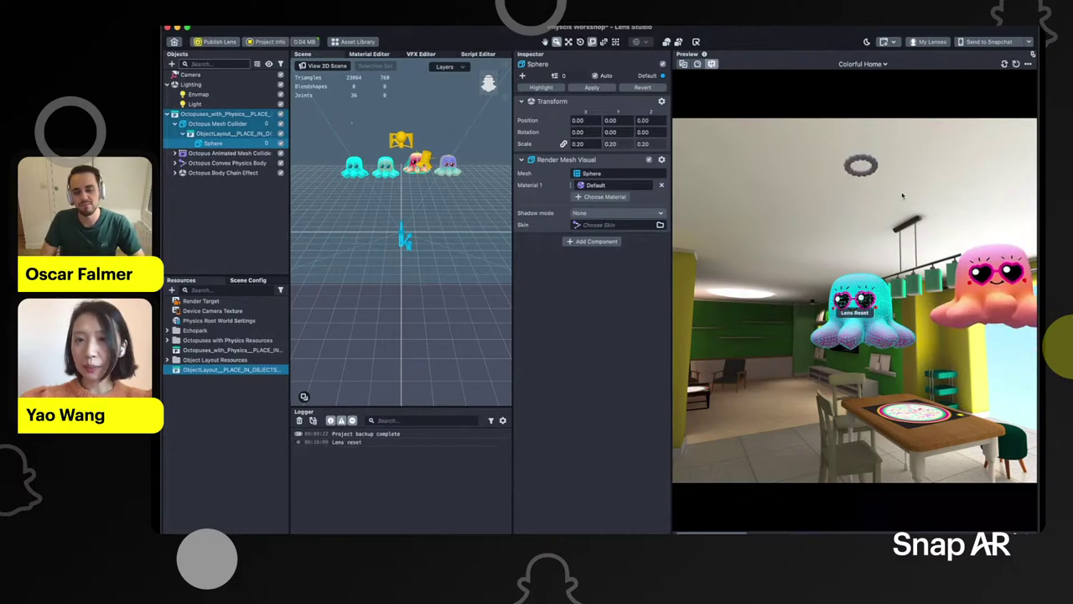
right_drag(848, 213, 879, 187)
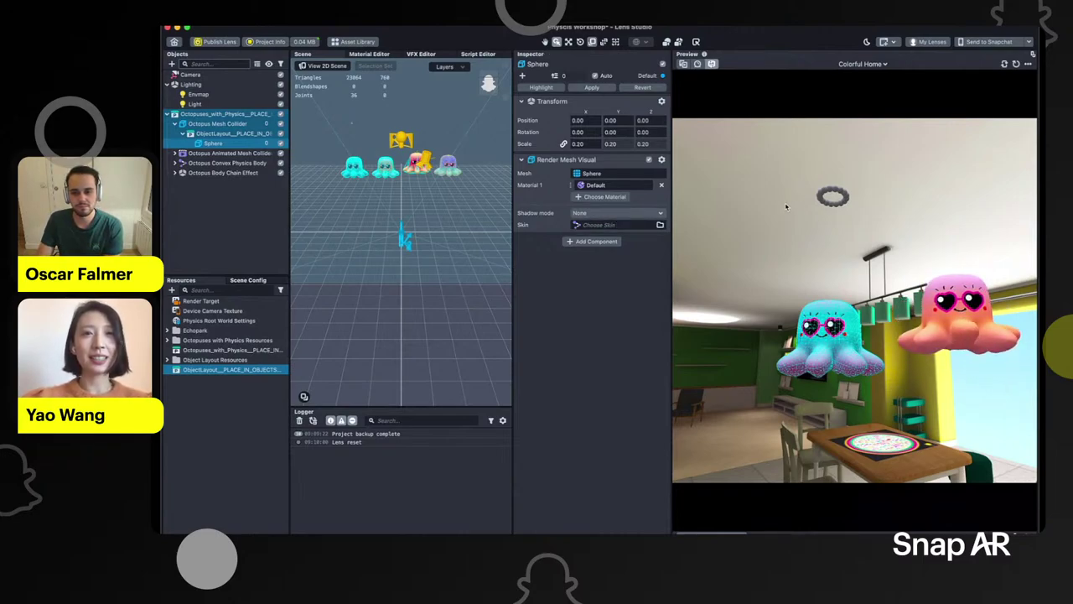
click(596, 241)
text(phy)
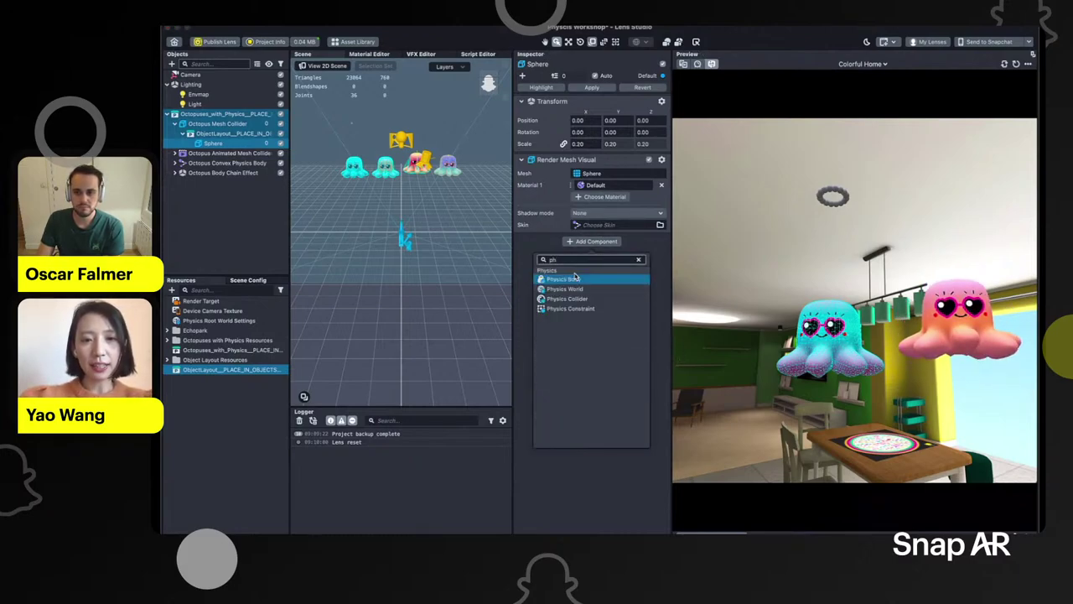
click(575, 279)
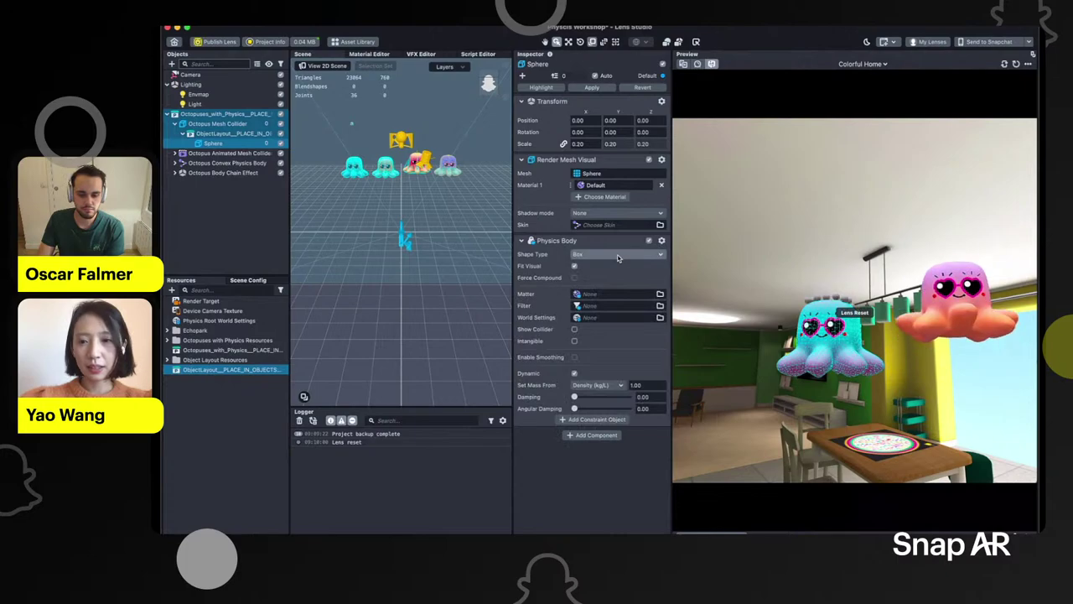
right_drag(747, 293, 751, 363)
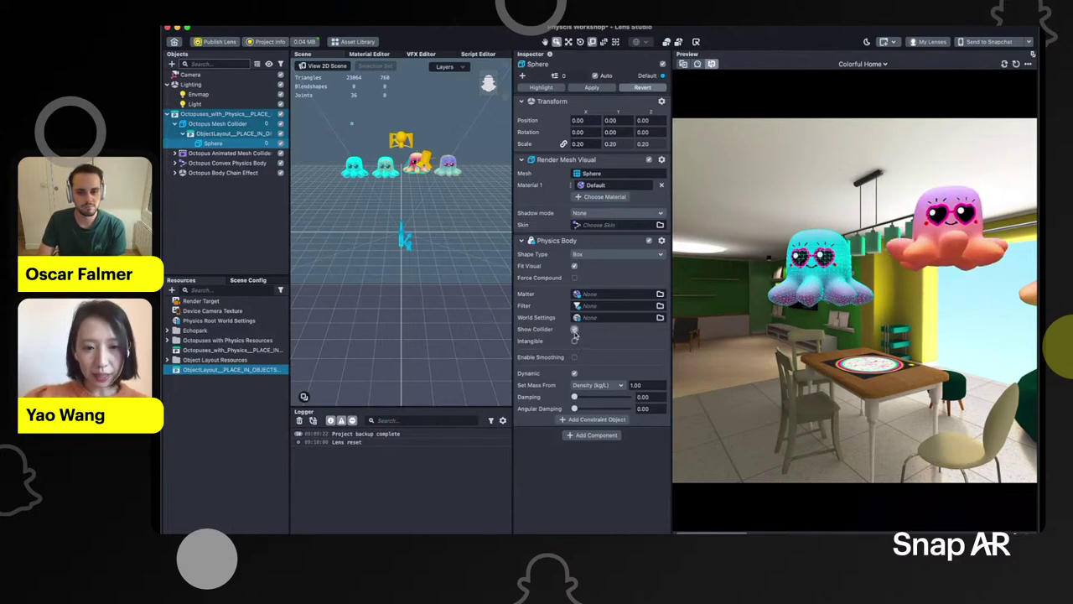
click(1016, 64)
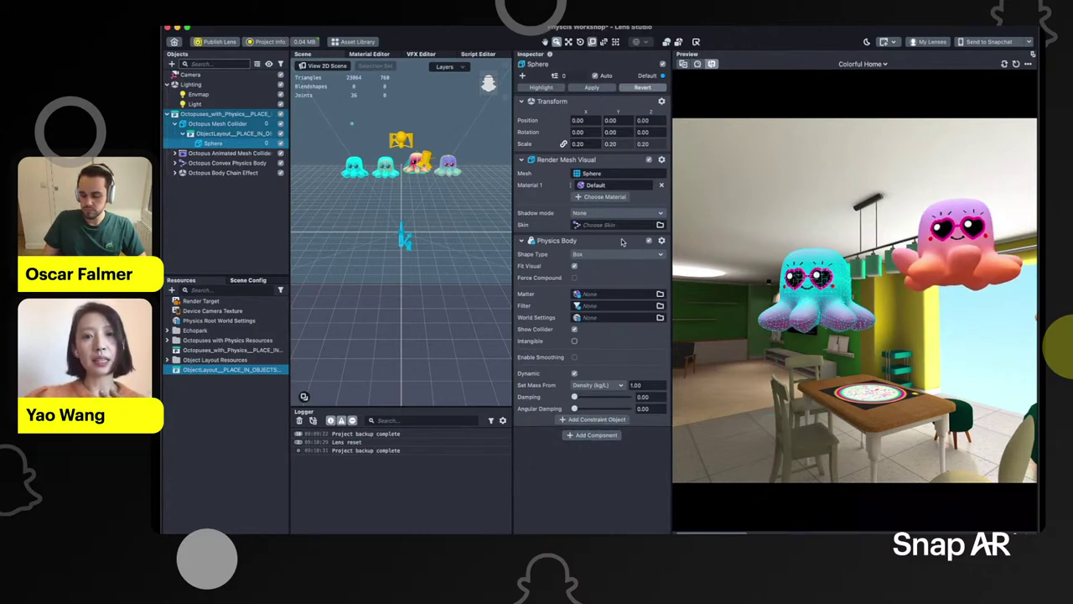
Create a Physics Matter resource and set its Bounciness to 1.00
click(233, 321)
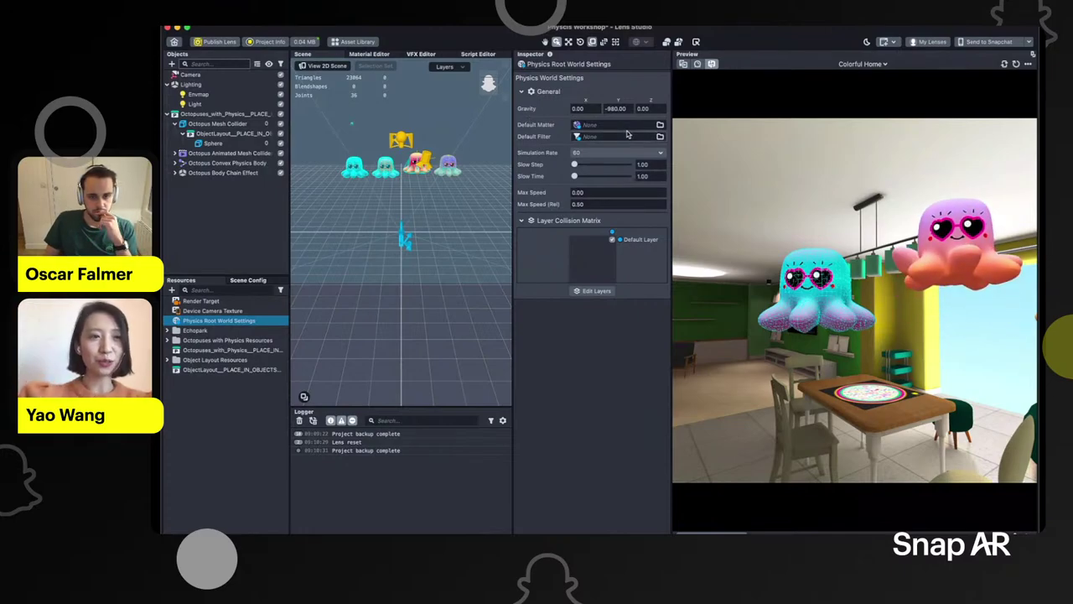
click(214, 143)
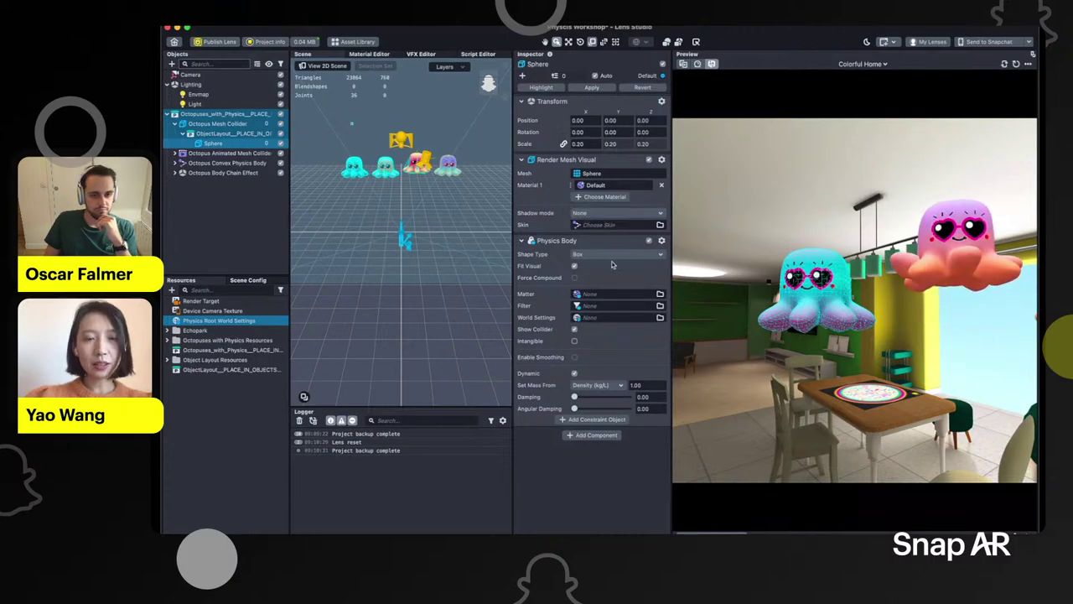
click(167, 417)
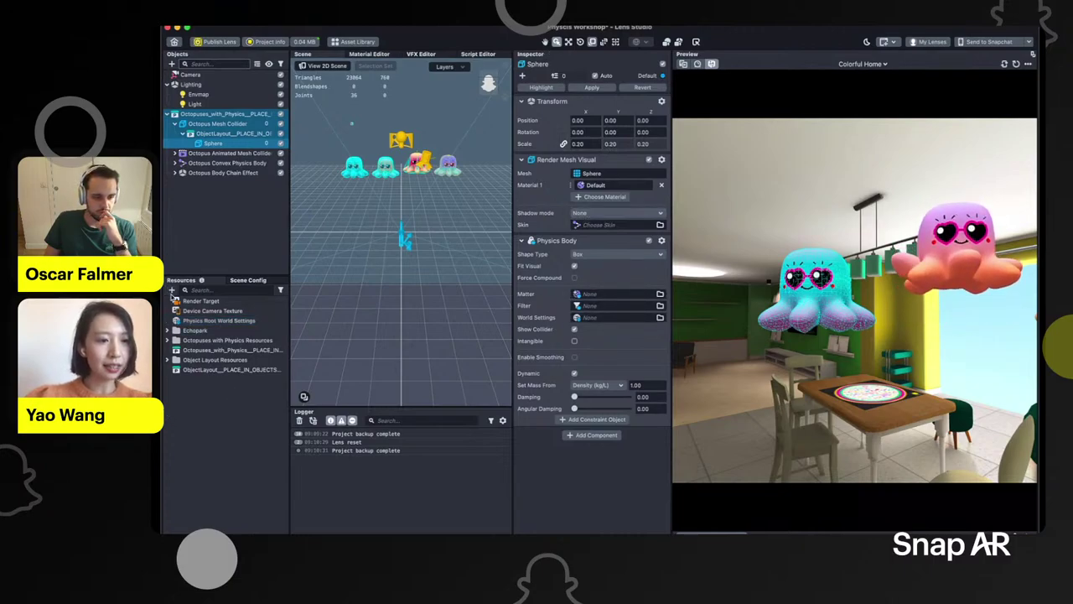
click(172, 292)
text(ph)
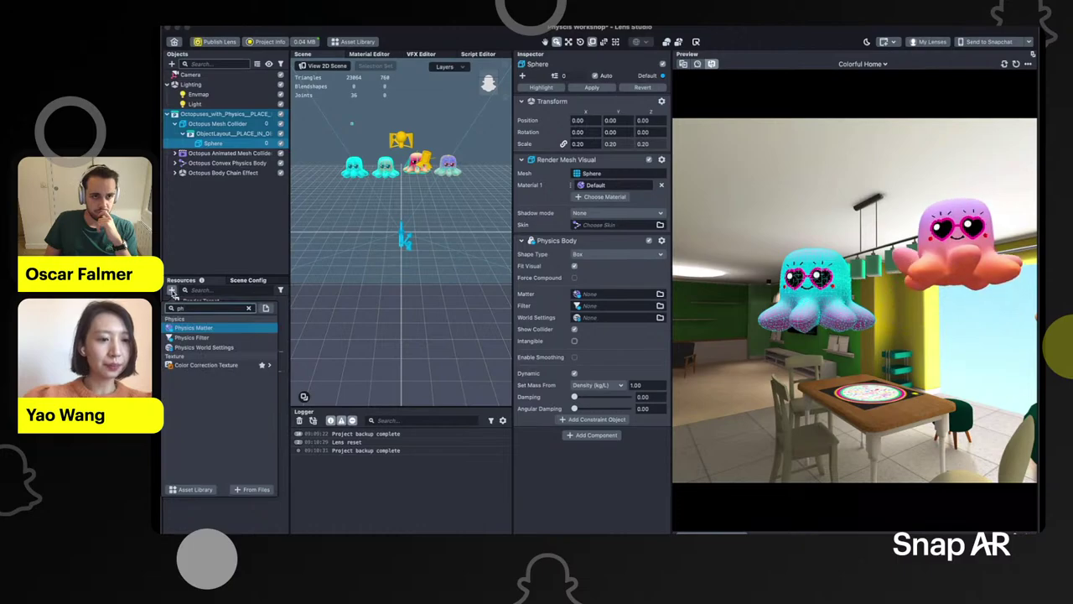
key(Return)
click(234, 382)
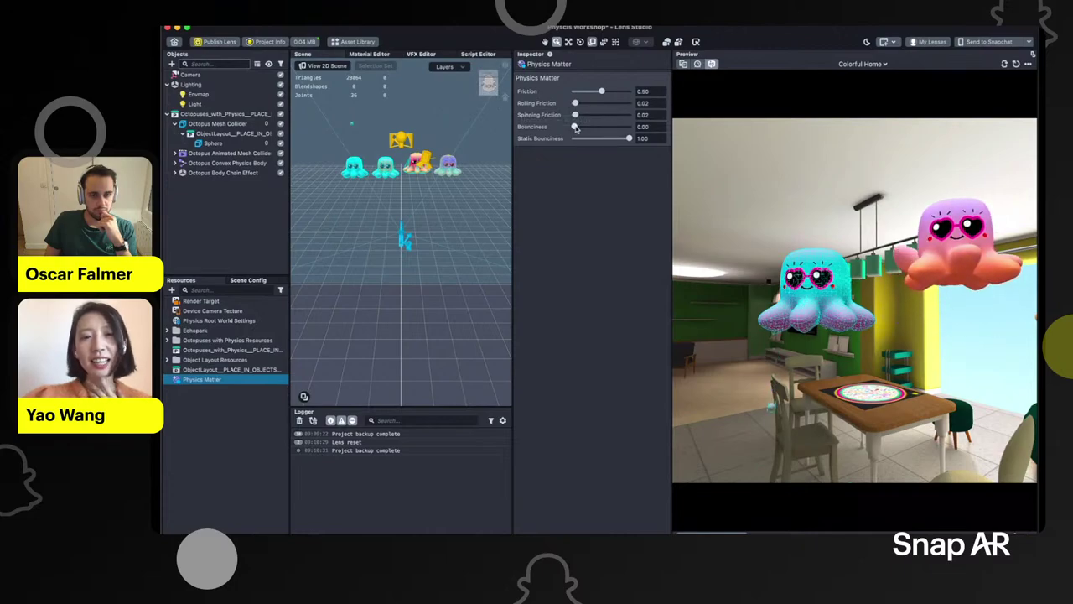
drag(575, 127, 629, 127)
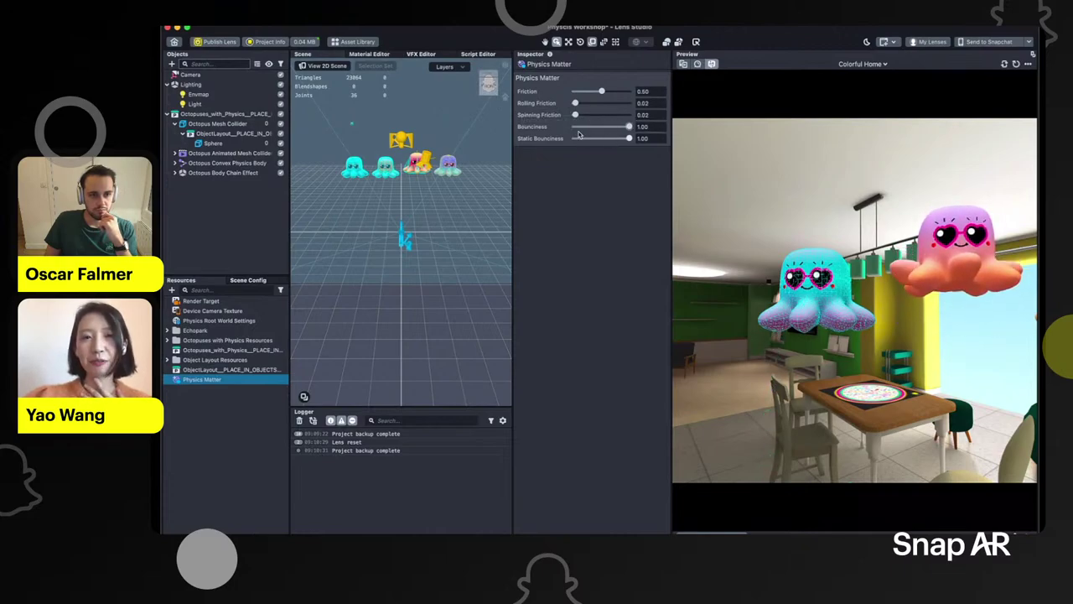
Assign Physics Matter as the Default Matter in the Physics Root World Settings and reset the preview
click(225, 320)
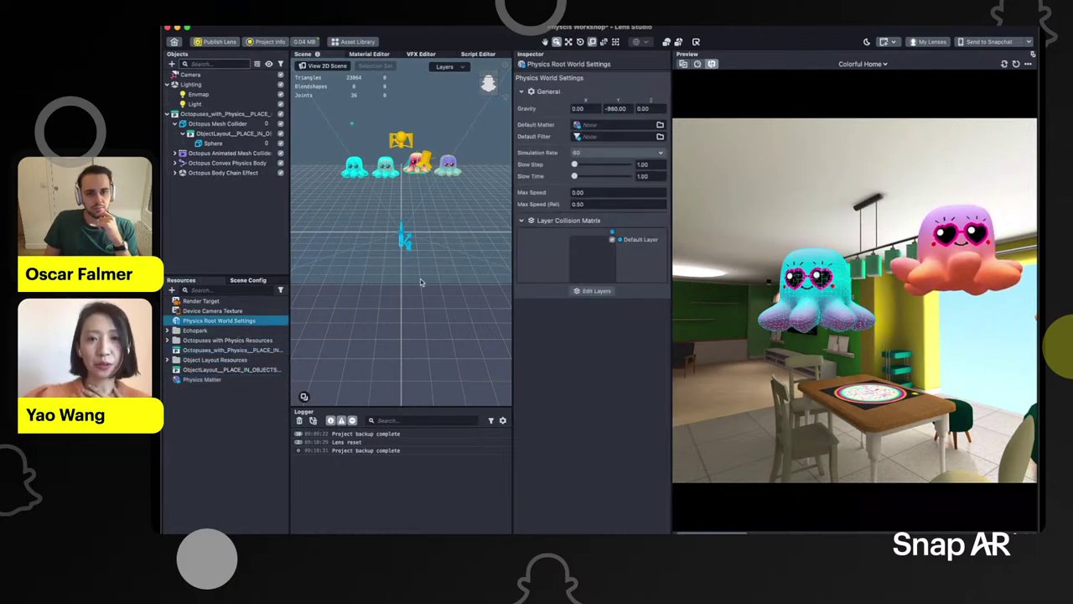
drag(201, 380, 592, 125)
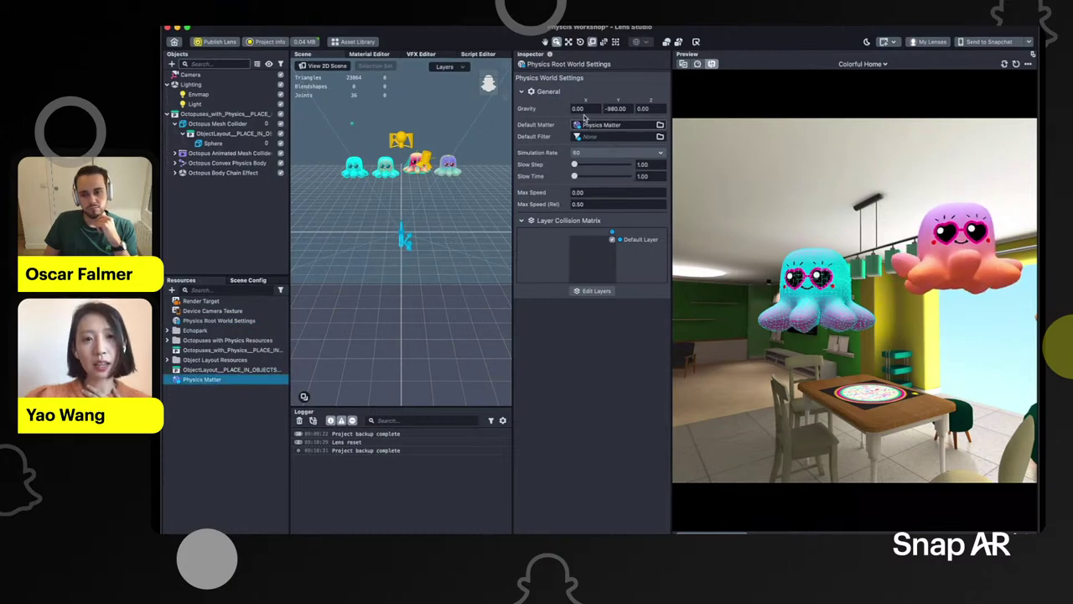
click(1013, 63)
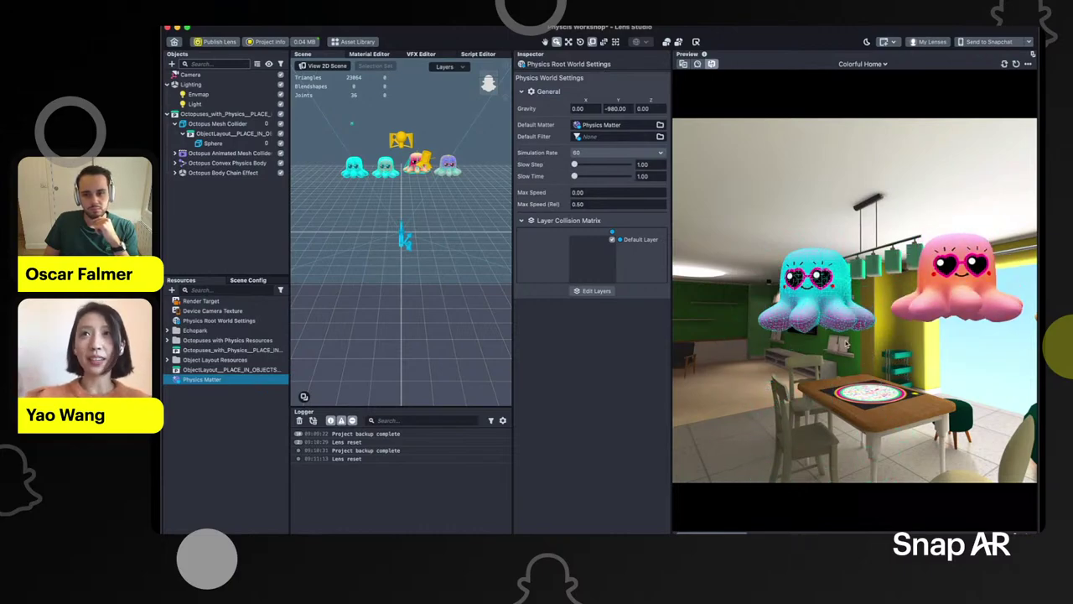
Set the Shape Type of the layout Sphere's Physics Body to Sphere
click(239, 143)
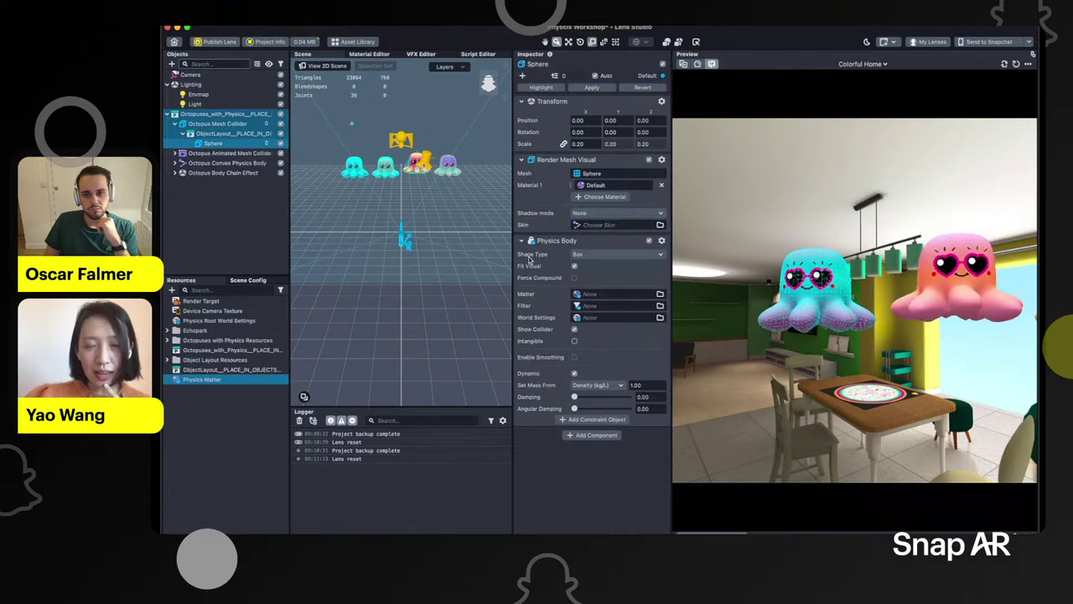
click(590, 256)
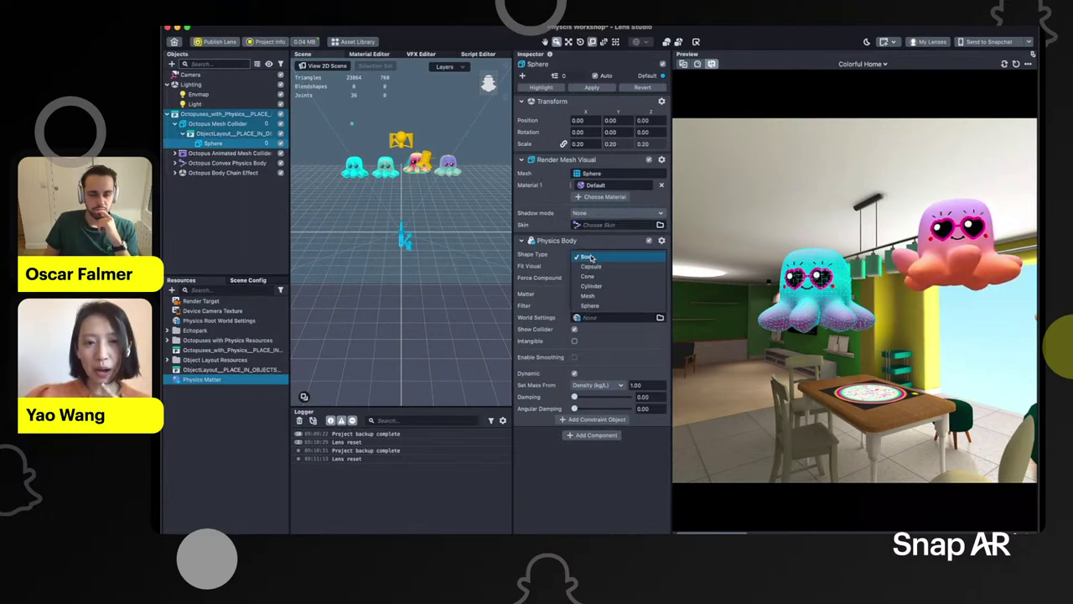
click(604, 307)
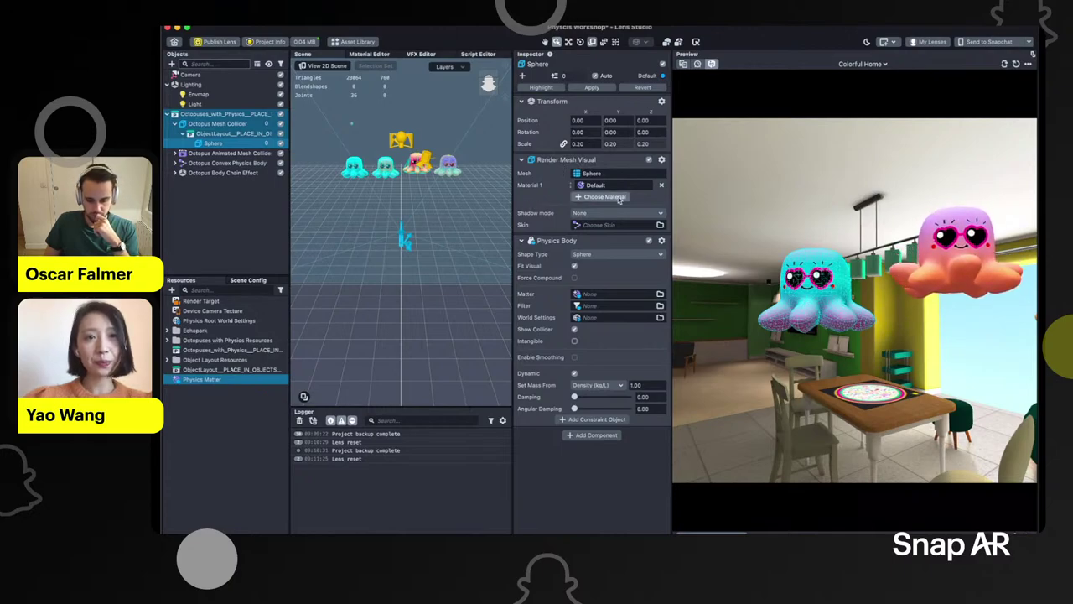
Disable the Physics Collider on the Octopus Mesh Collider object and reset the preview to test the falling spheres
key(Up)
key(Up)
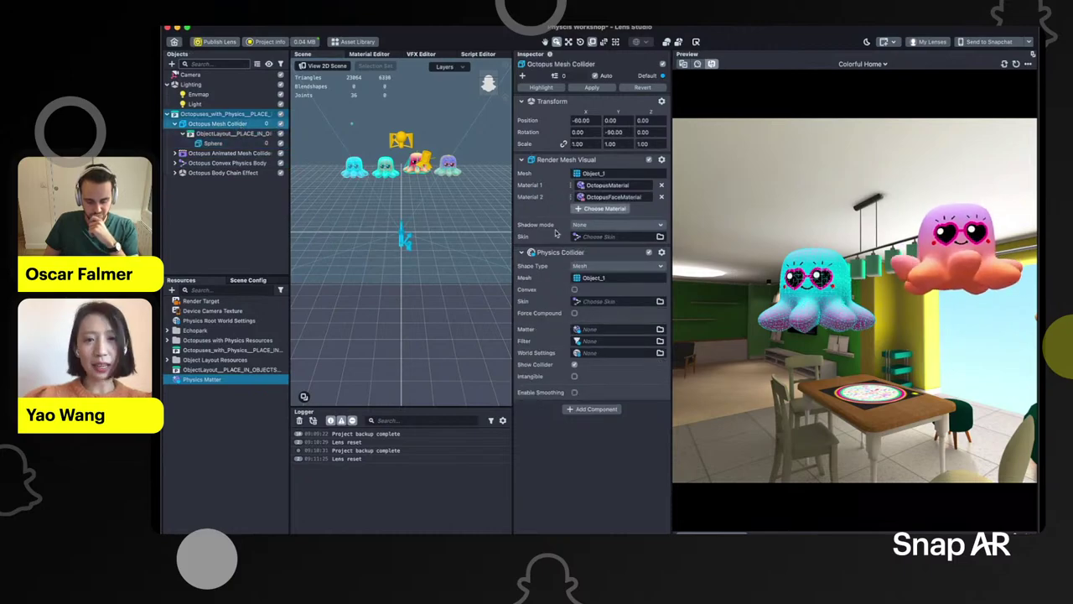
click(648, 252)
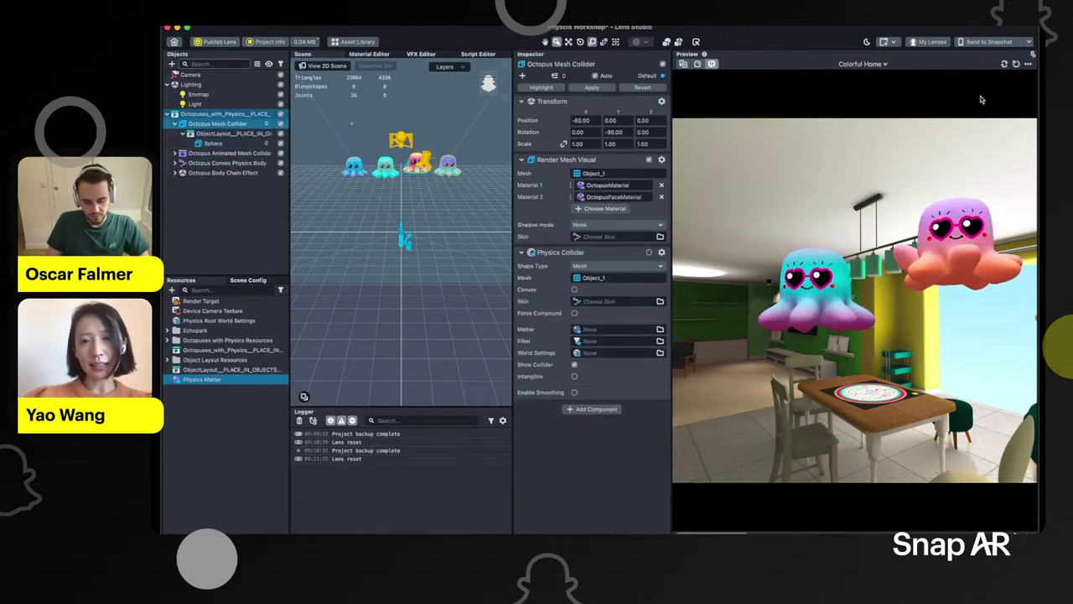
click(1016, 64)
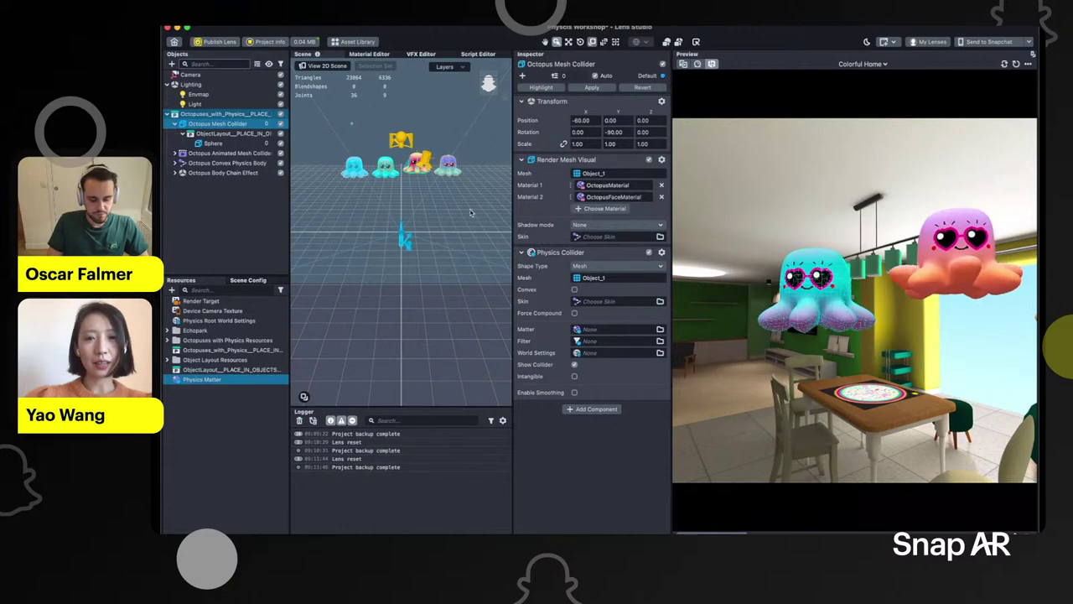
Turn on Show Collider for the Physics Collider of Object_1.001 under the Octopus Animated Mesh Collider
click(175, 123)
click(209, 206)
click(233, 134)
click(175, 133)
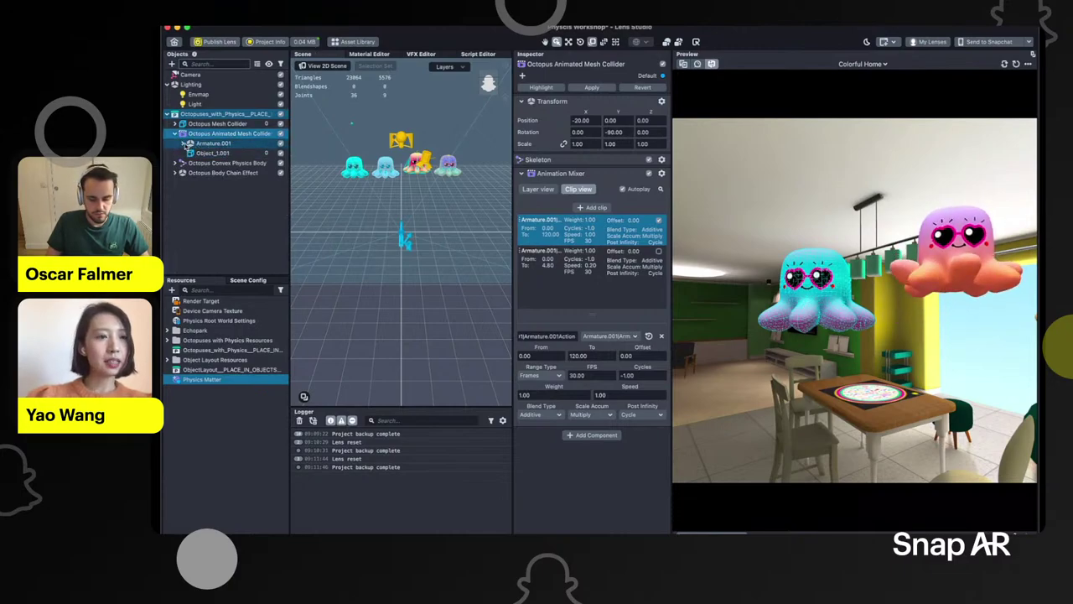
click(184, 144)
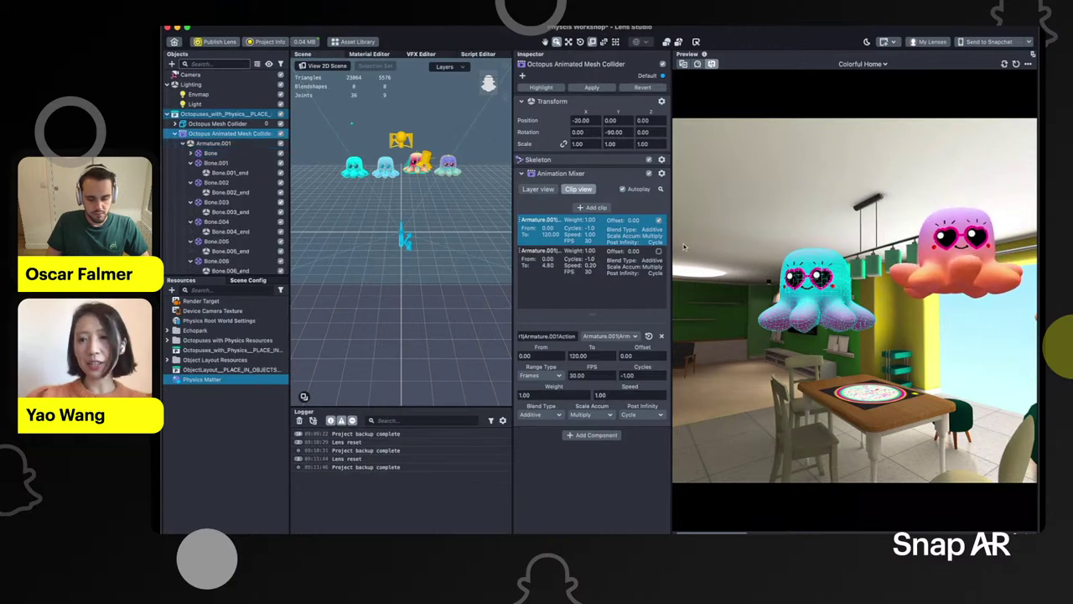
click(184, 143)
click(211, 154)
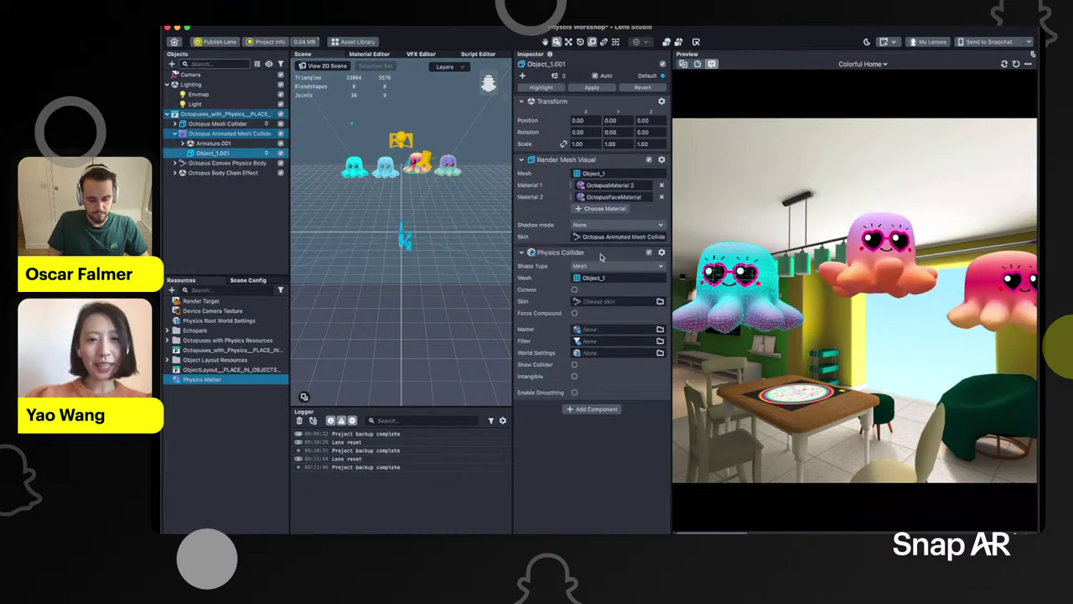
click(574, 364)
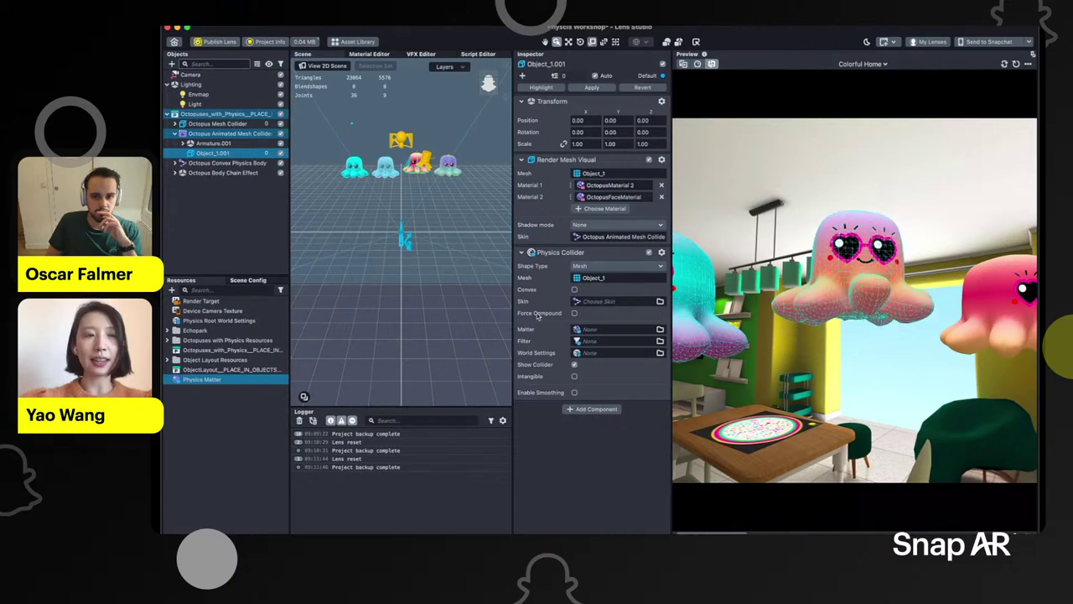
Move the ObjectLayout object under the Octopus Animated Mesh Collider, set its Y position to 0, and reset the preview
click(174, 123)
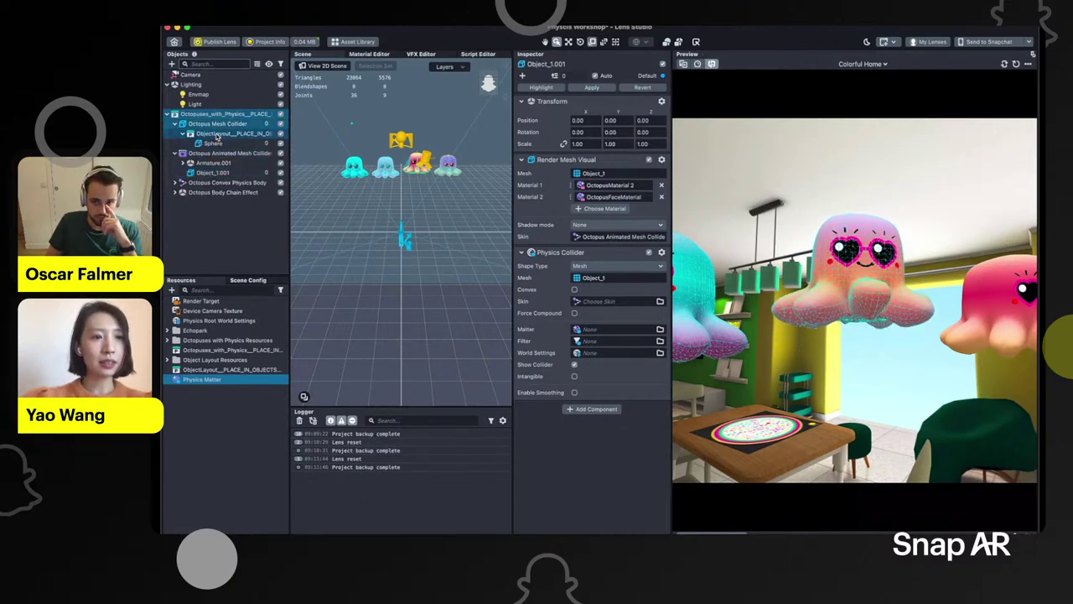
drag(217, 158, 217, 155)
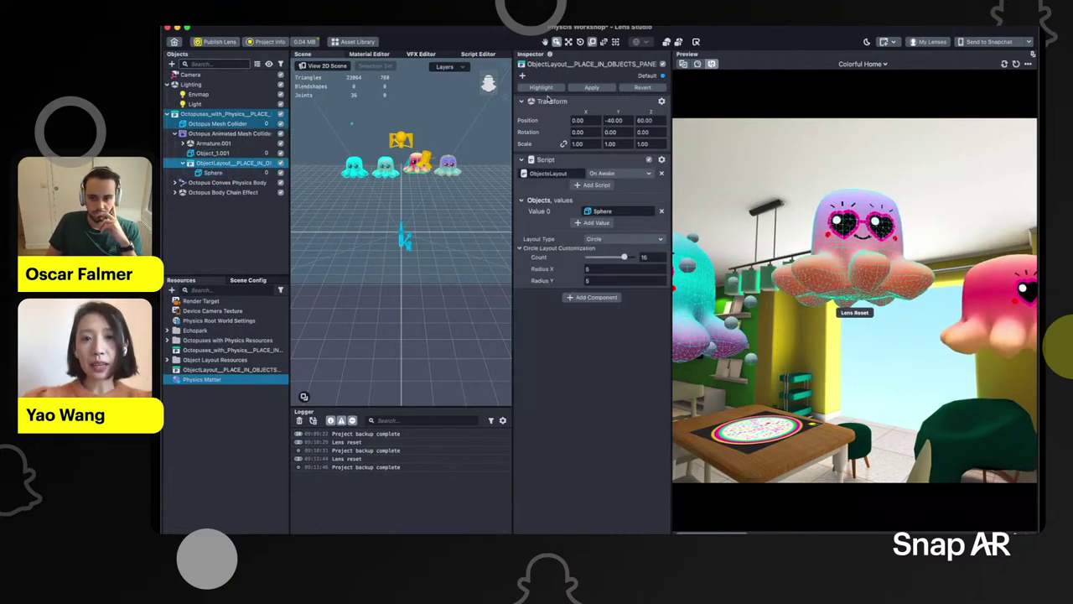
click(614, 120)
text(0)
key(Return)
click(1015, 64)
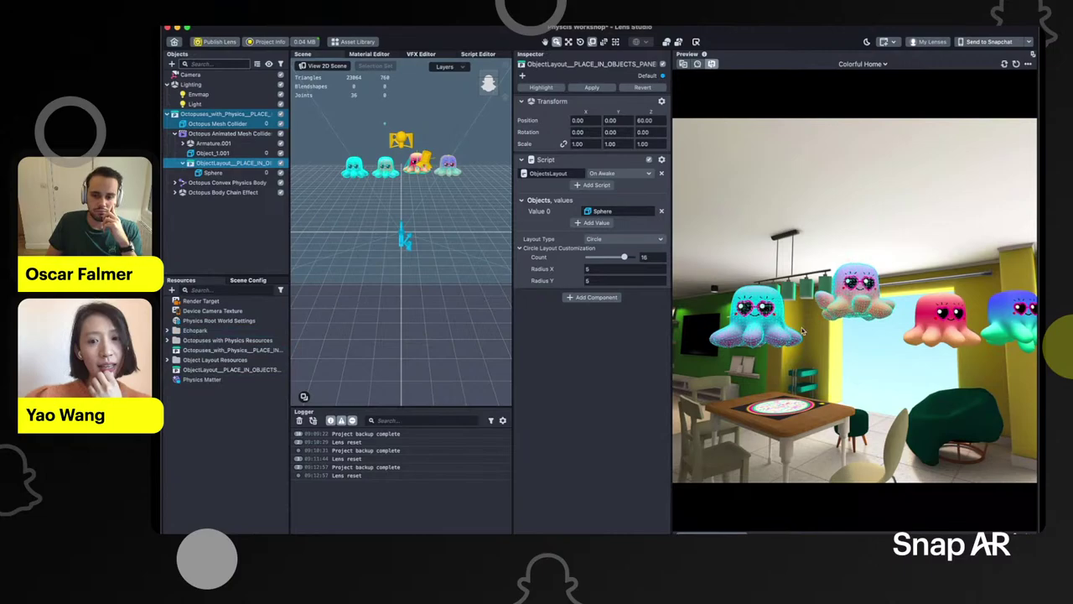
scroll(920, 321, up, 3)
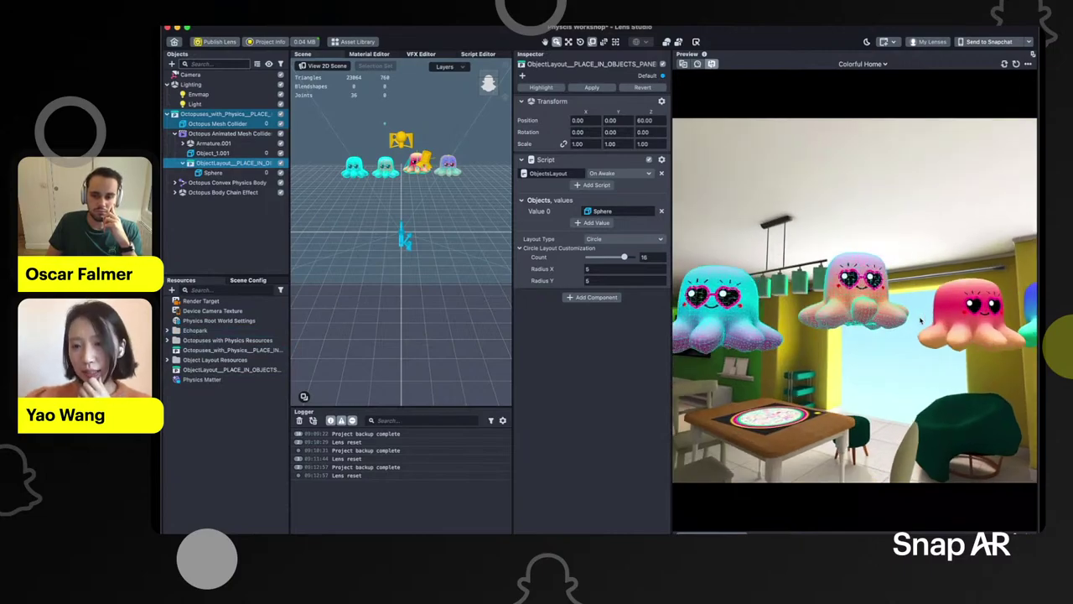
click(1015, 64)
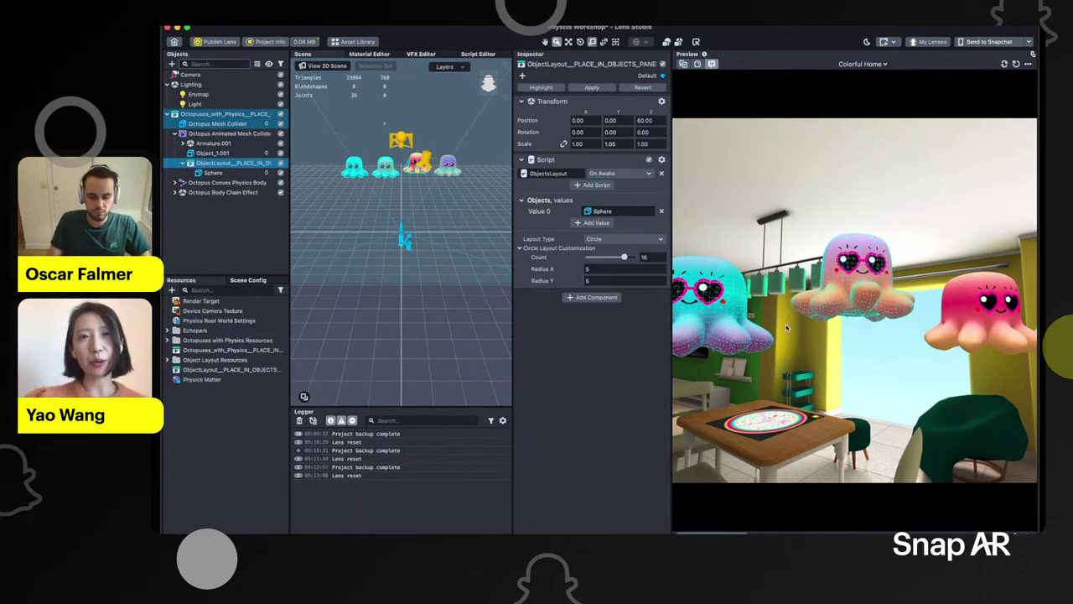
Set the Simulation Rate in the Physics Root World Settings to 150 and reset the preview
click(241, 321)
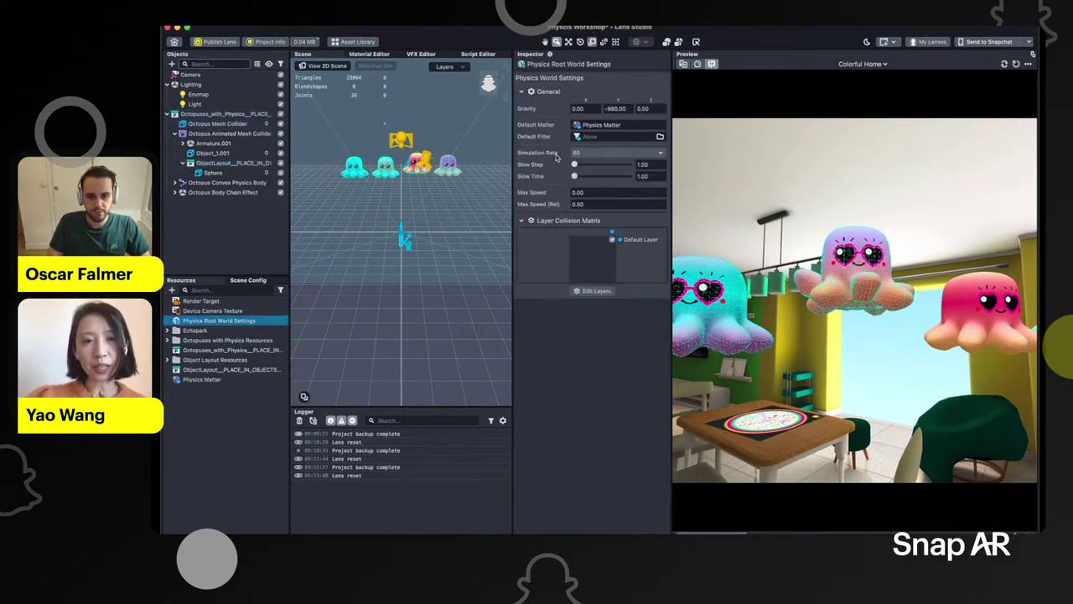
click(602, 154)
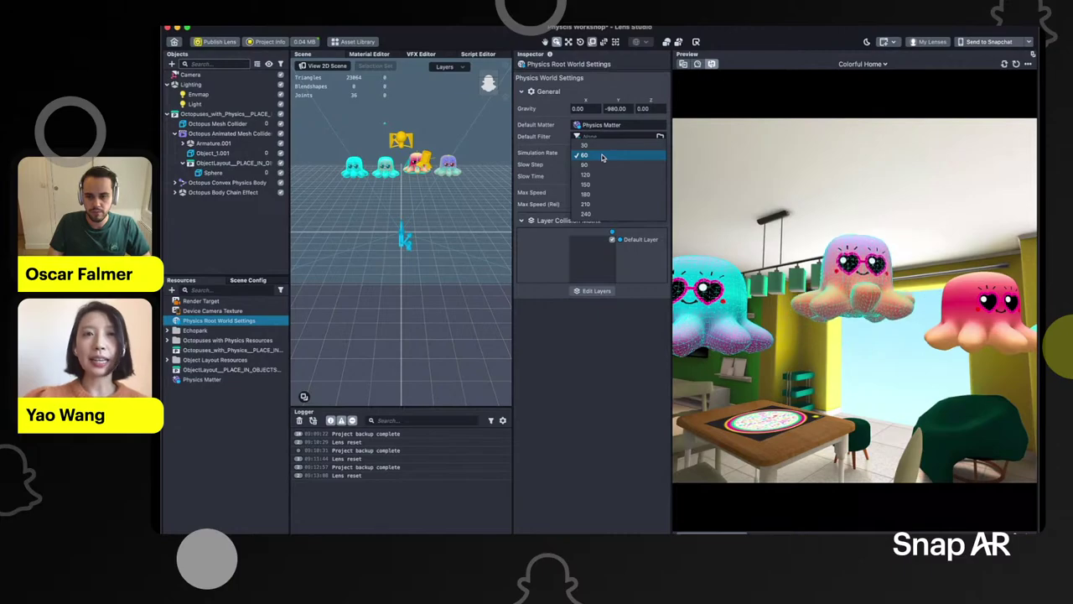
click(598, 184)
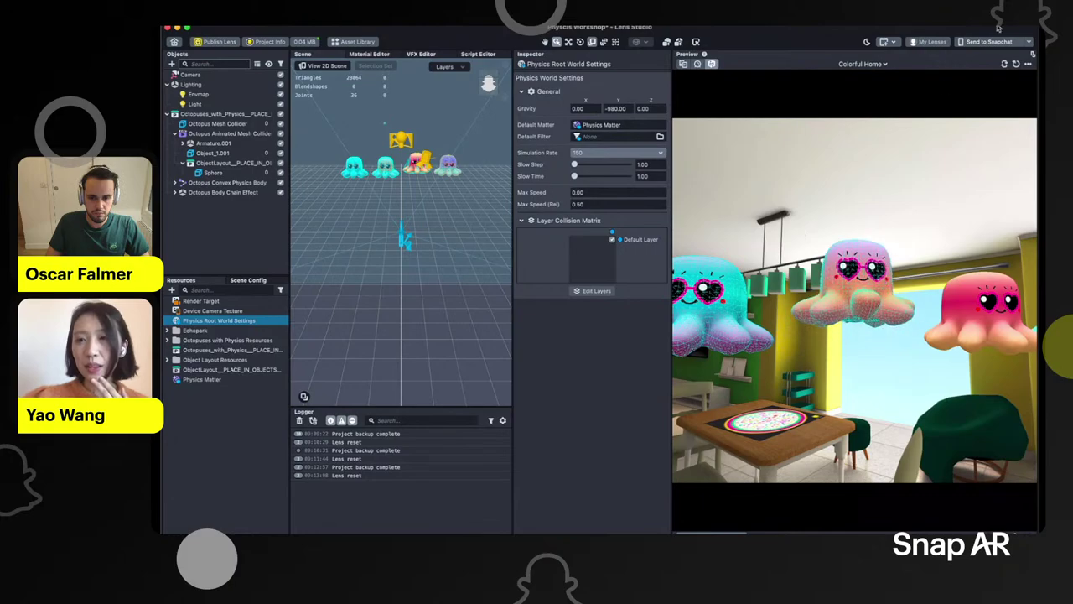
click(1016, 63)
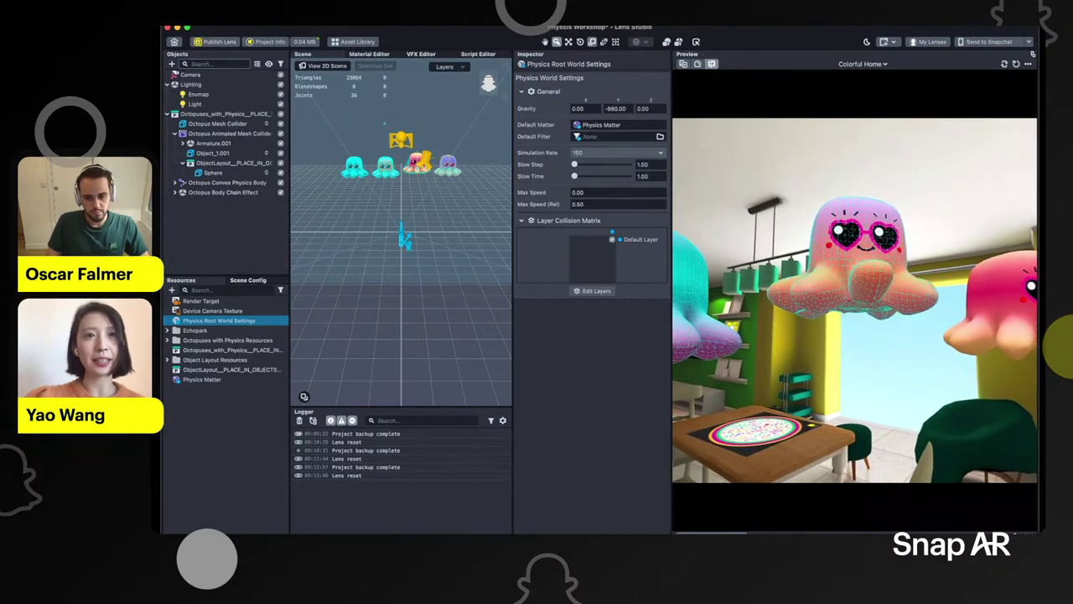
click(175, 134)
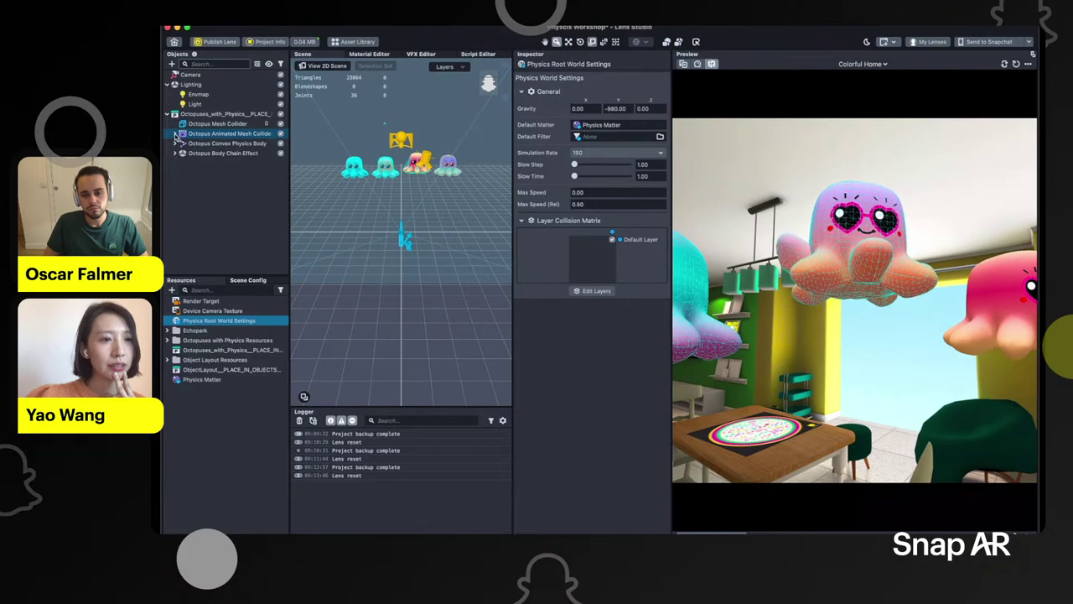
Turn on Show Collider for the Physics Body of the Octopus Convex Physics Body and view the collider in the preview
click(193, 144)
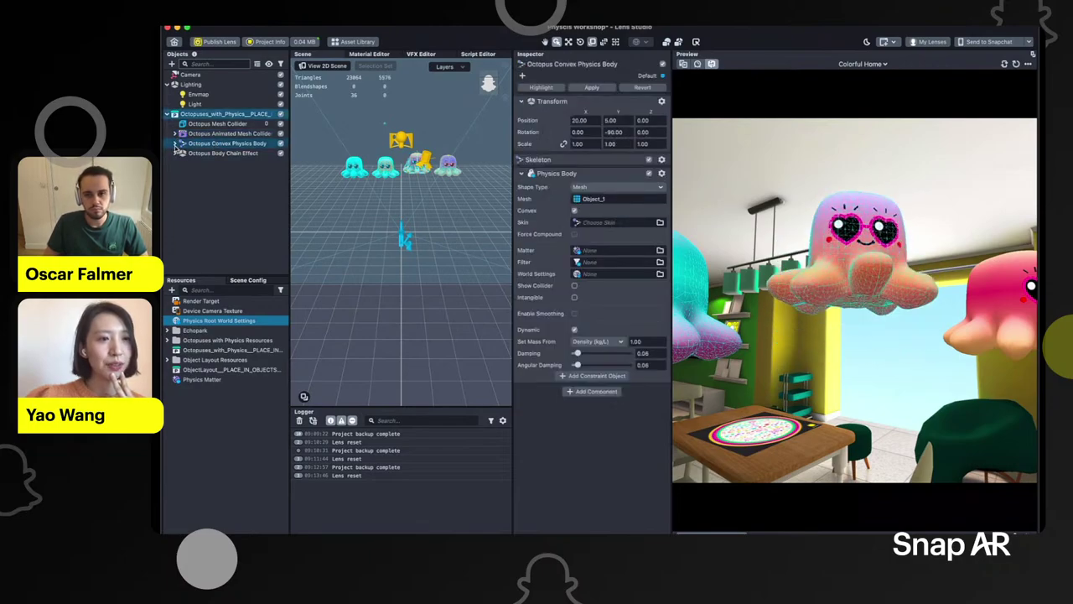
click(175, 145)
click(185, 152)
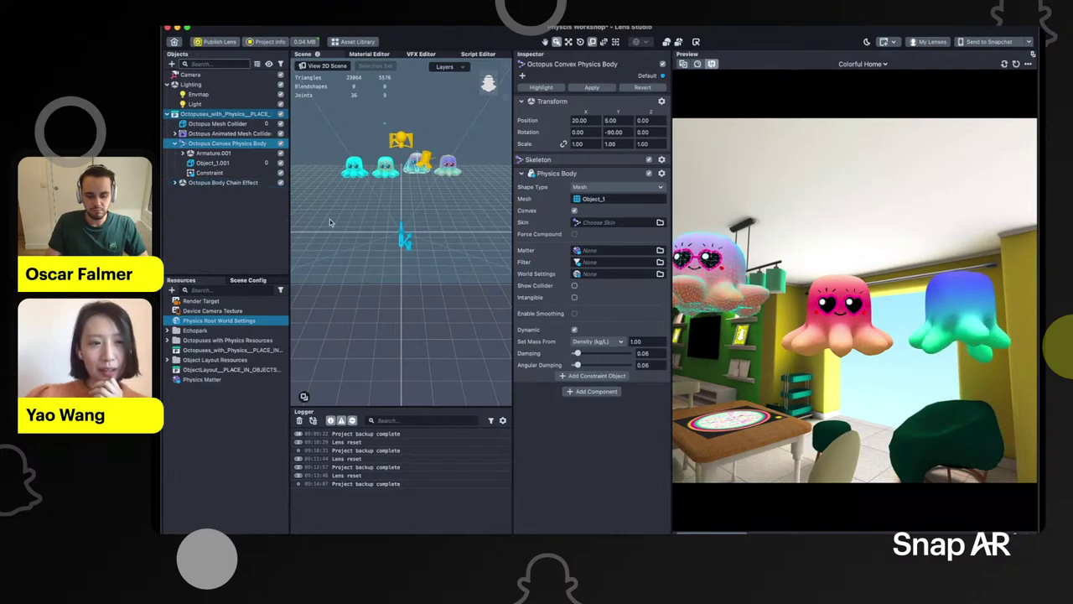
click(575, 286)
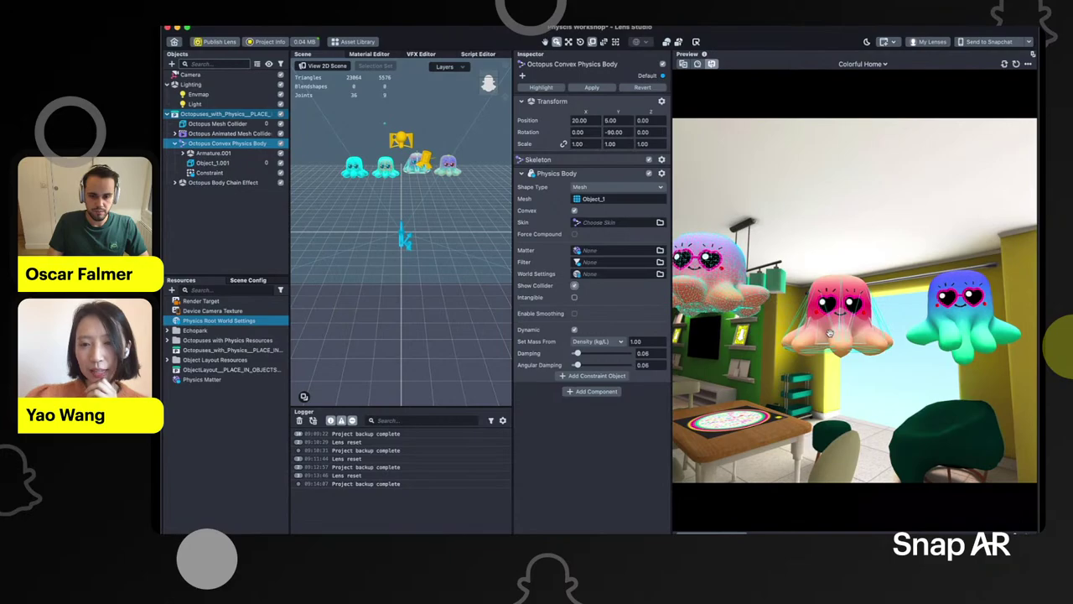
drag(830, 332, 796, 337)
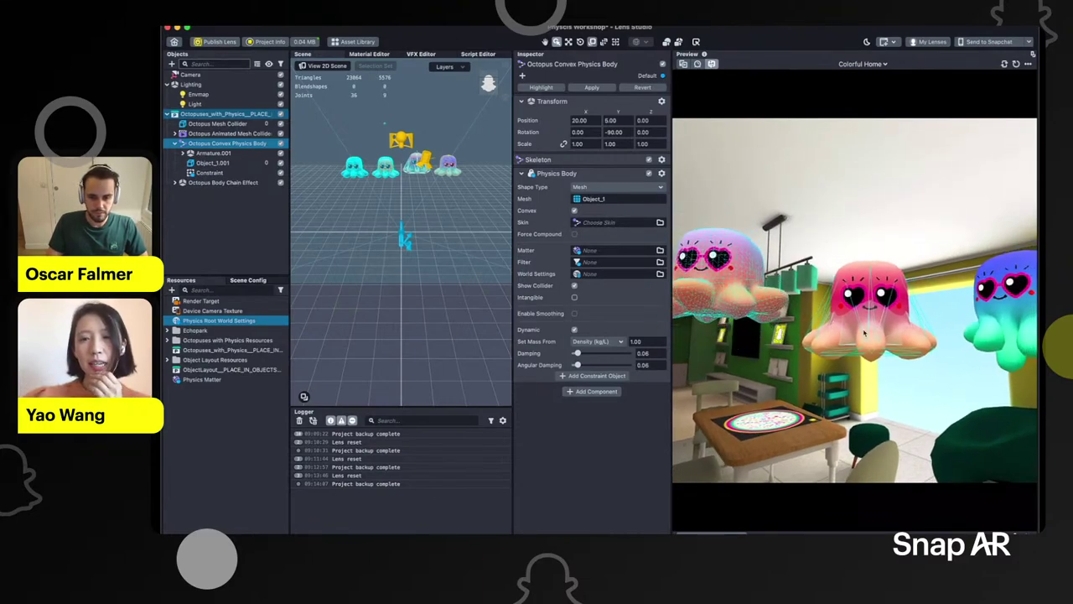
Turn the Convex option of the Octopus Convex Physics Body off and back on to compare the collider shapes in the preview
click(574, 211)
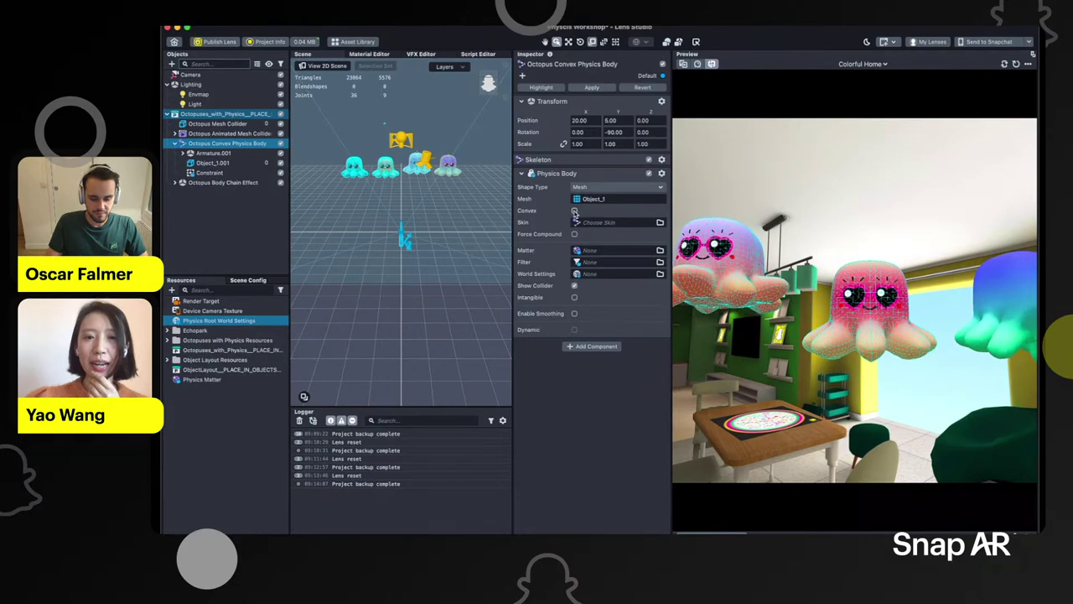
click(574, 211)
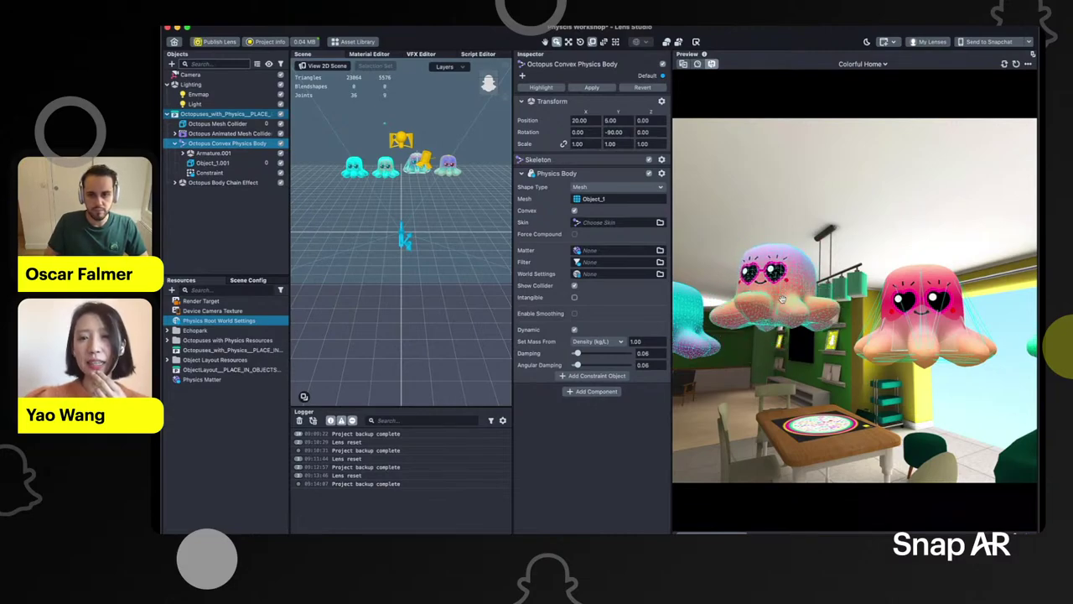
right_drag(782, 298, 834, 336)
scroll(897, 306, up, 1)
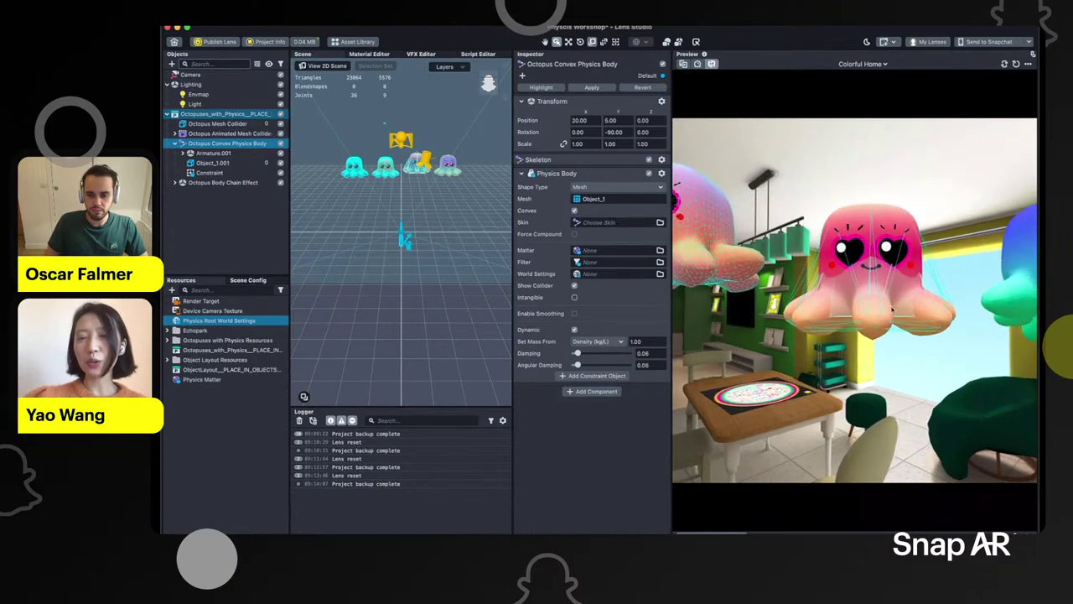
mouse_move(925, 300)
right_down()
mouse_move(959, 294)
mouse_move(921, 290)
right_up()
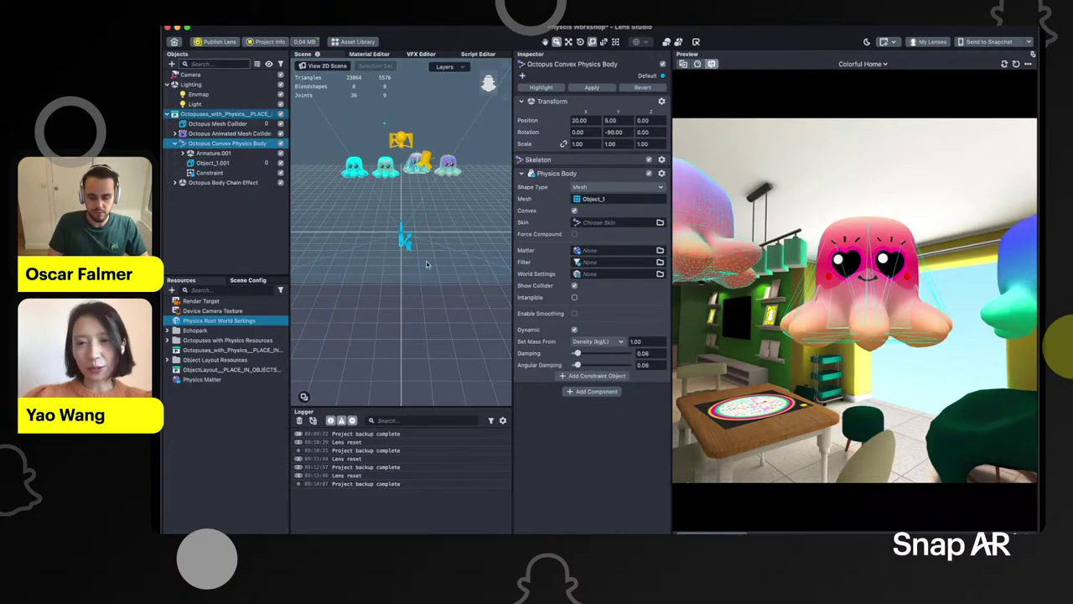
Disable the Constraint object under the Octopus Convex Physics Body to test it without a constraint, and re-enable it
click(209, 173)
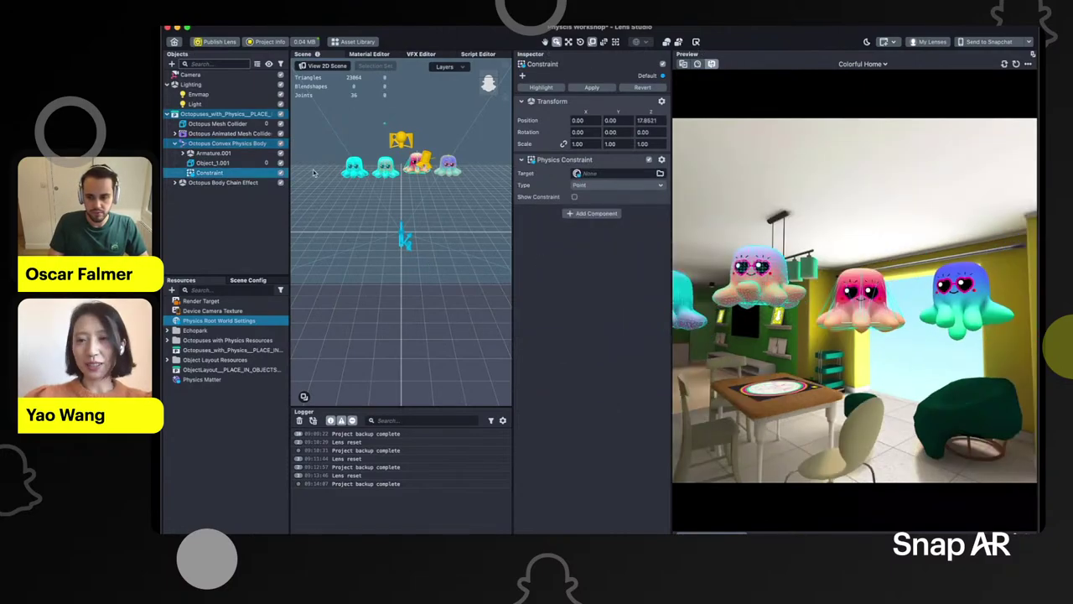
click(281, 173)
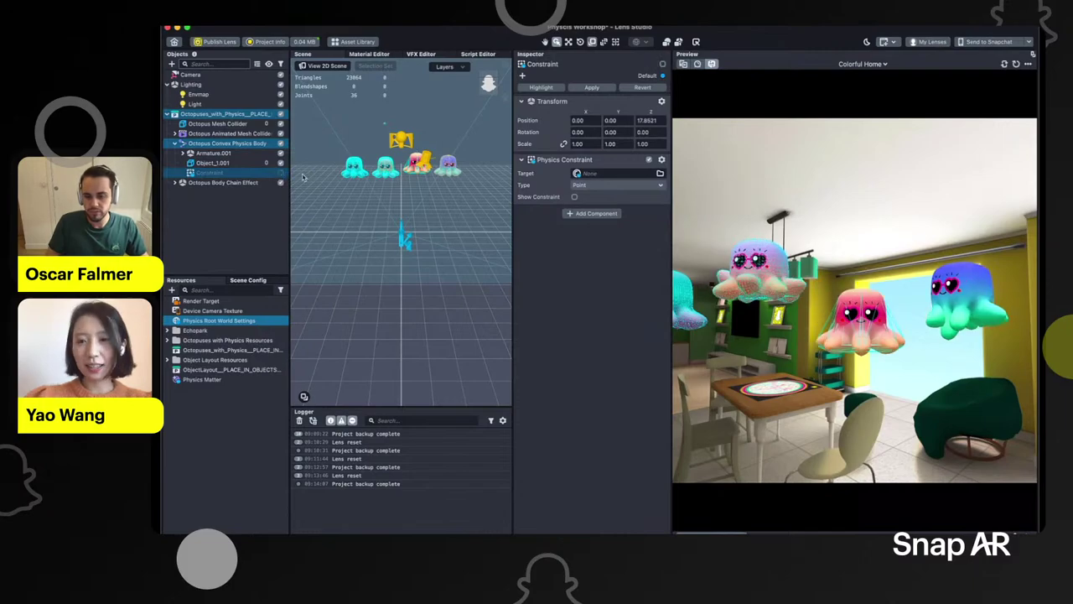
mouse_move(798, 338)
mouse_down()
mouse_move(798, 361)
mouse_move(795, 329)
mouse_up()
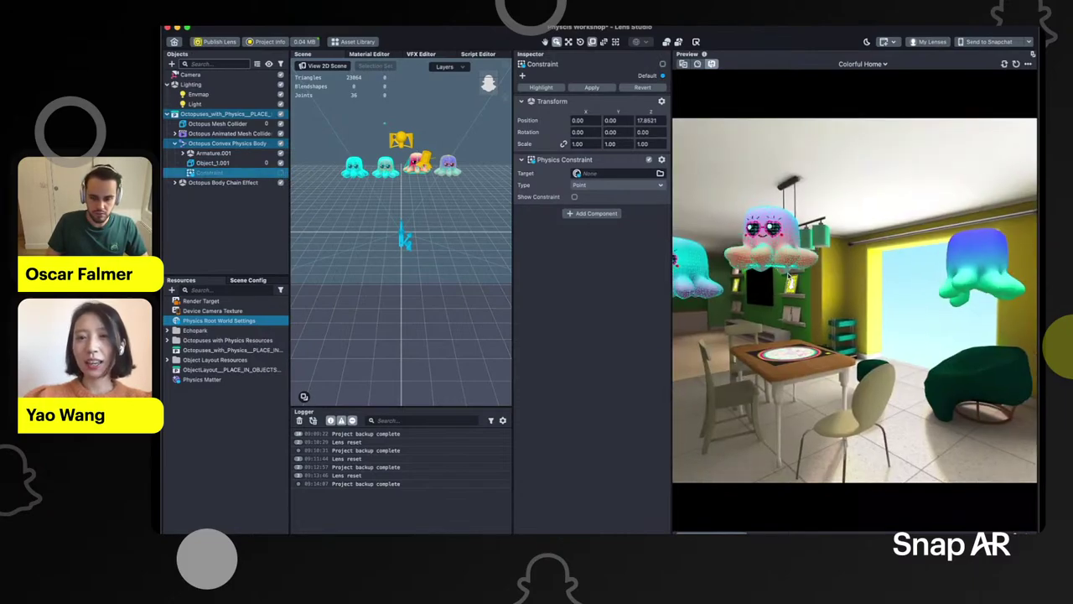
click(281, 173)
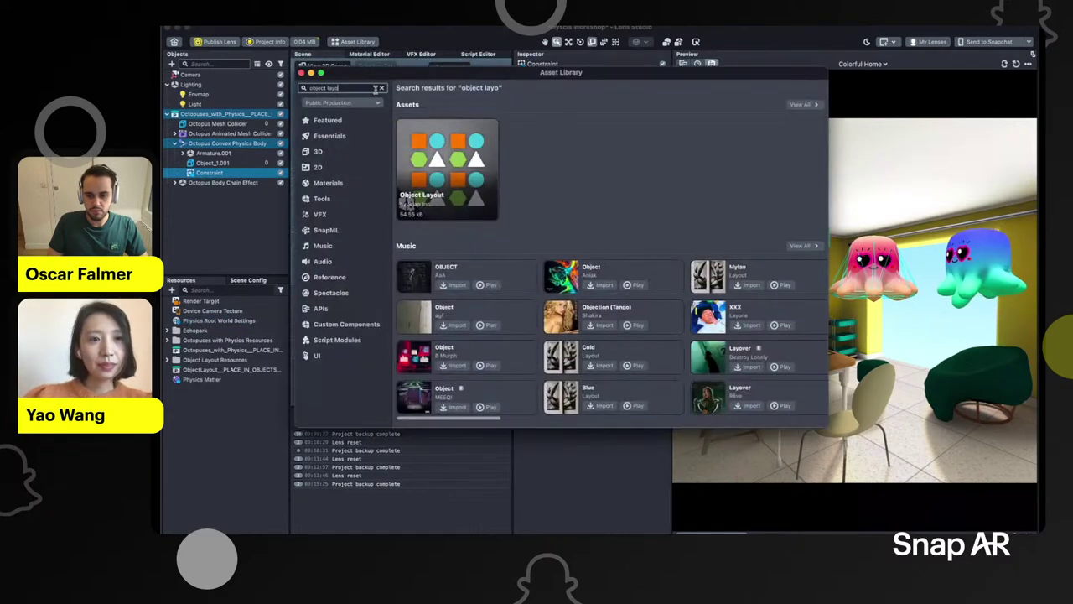
Search the Asset Library for "draggable", import the Physics Draggable asset, and close the library
click(381, 88)
text(draggable)
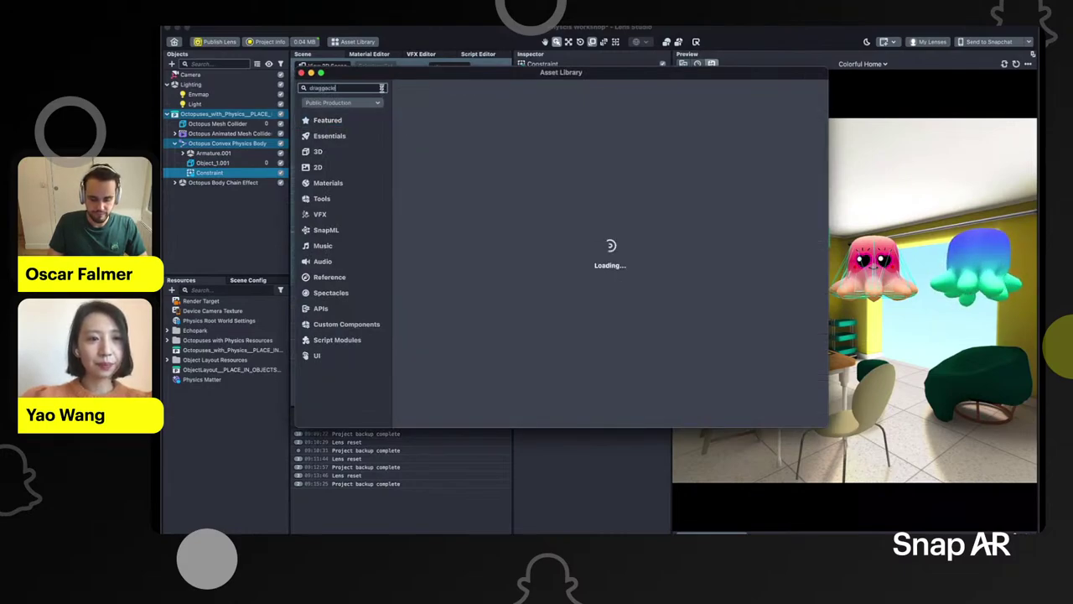
key(BackSpace)
key(BackSpace)
key(BackSpace)
text(ble)
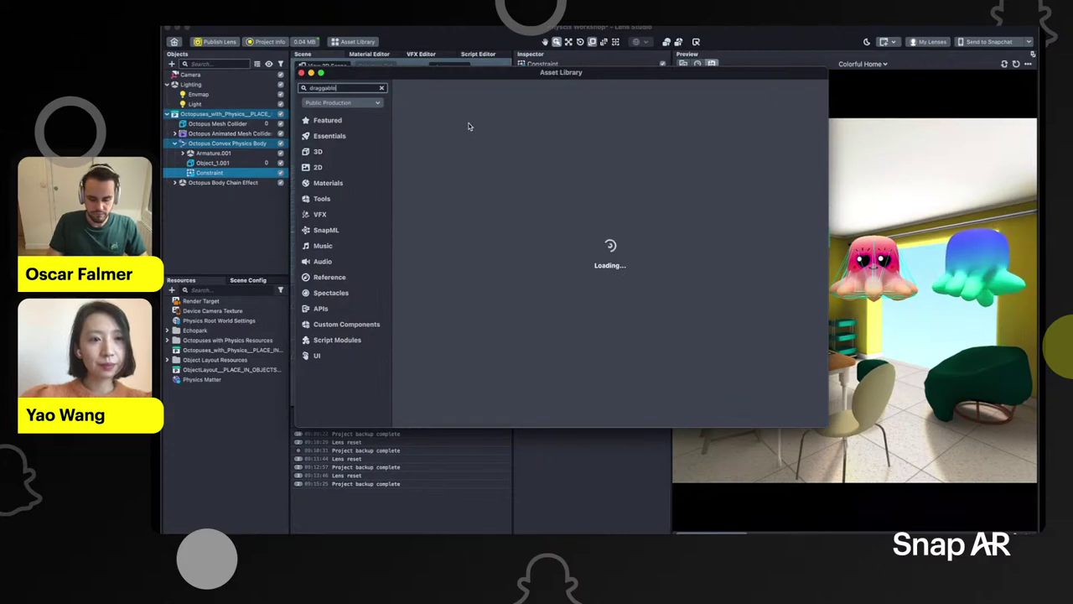
click(526, 212)
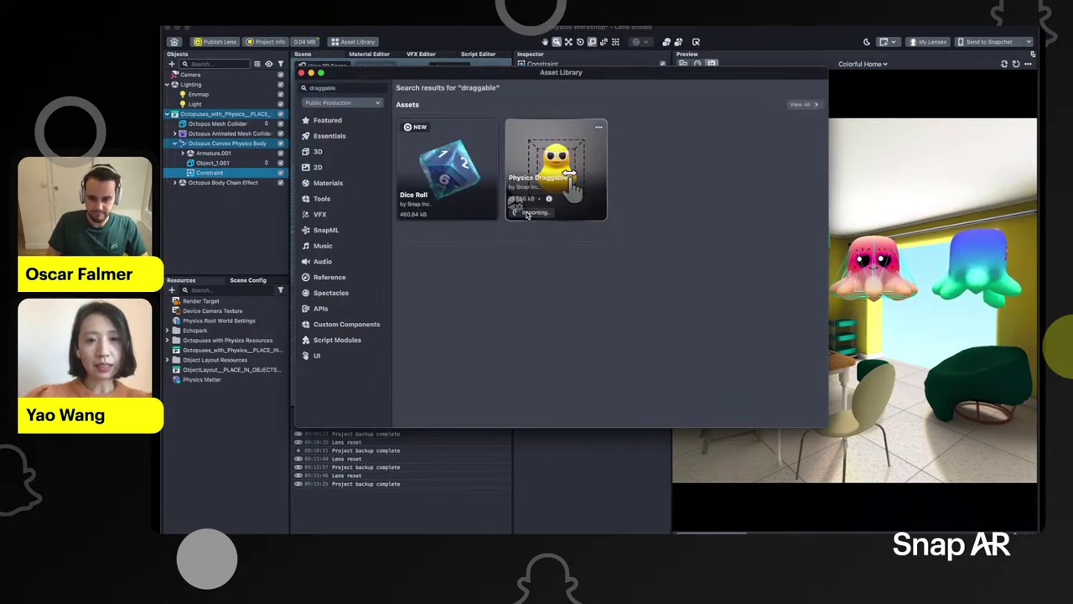
click(301, 73)
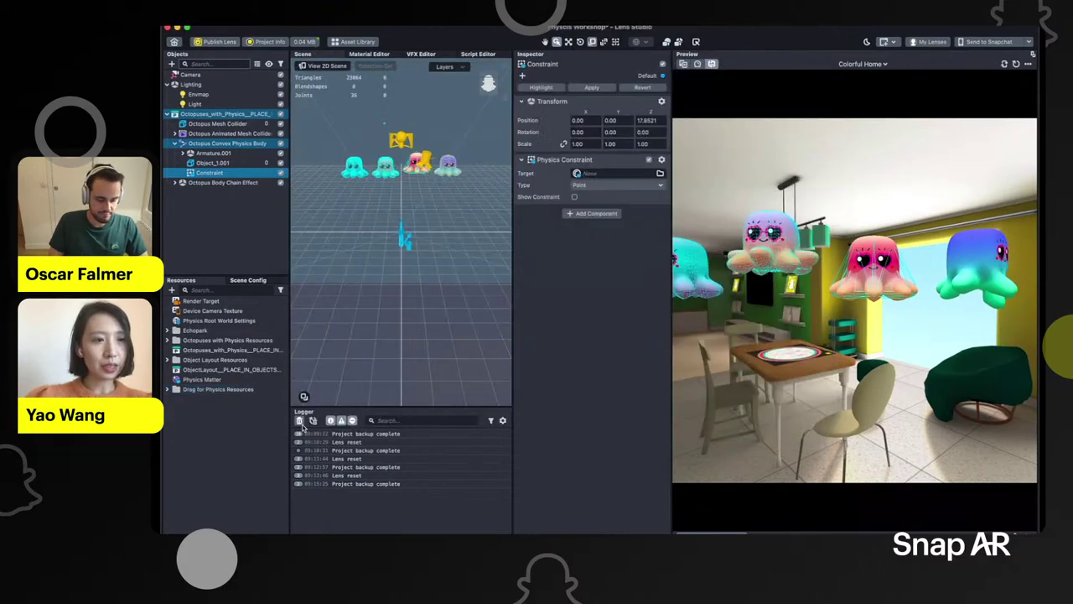
Add the imported Drag_Script prefab to the scene objects and disable its Ducky Collider
drag(213, 401, 191, 192)
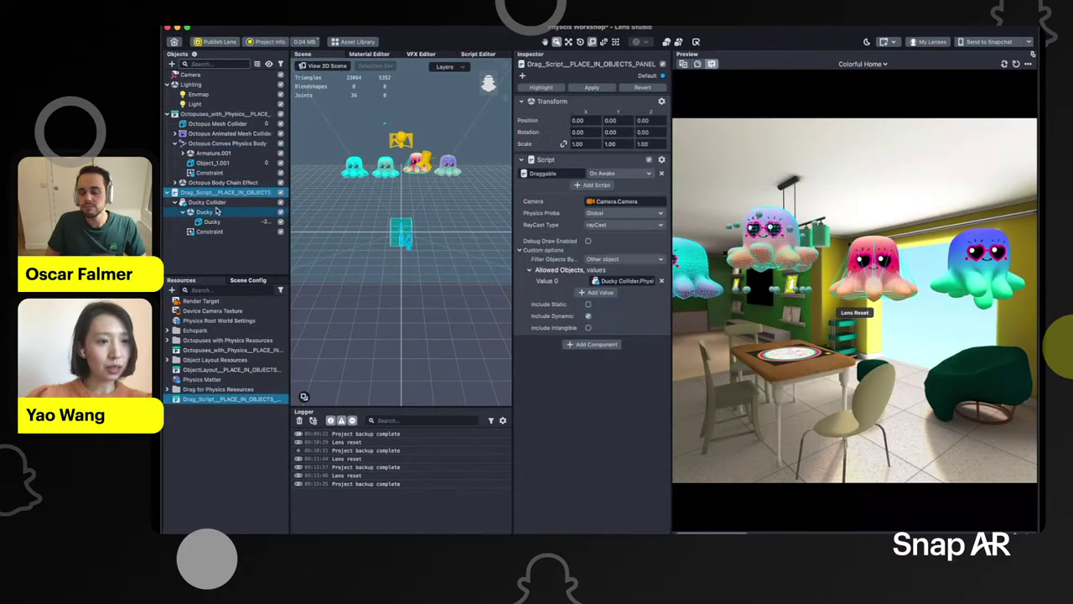
scroll(836, 278, down, 6)
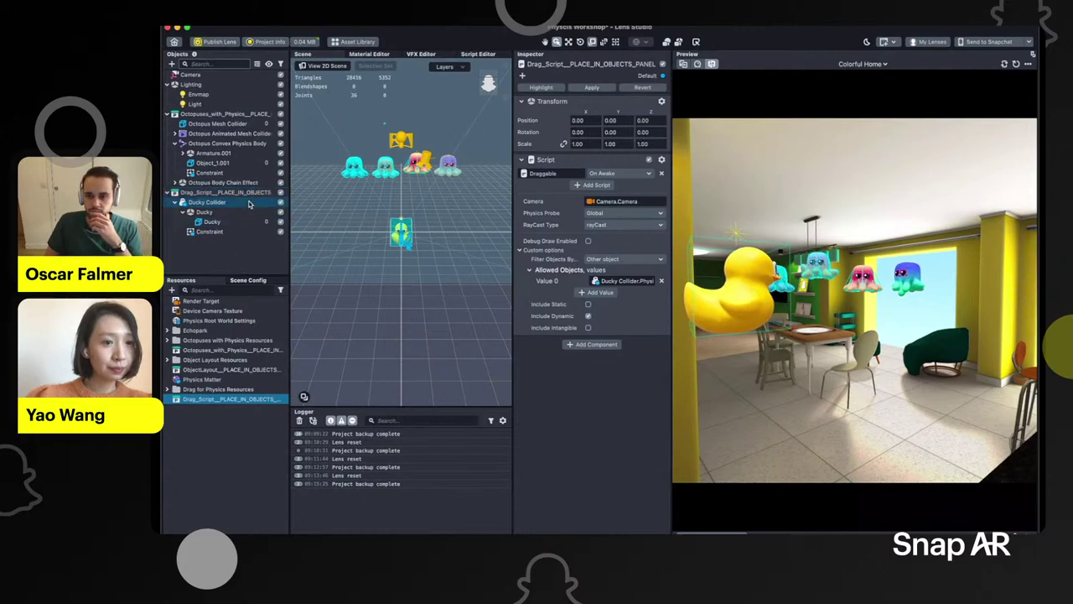
click(280, 203)
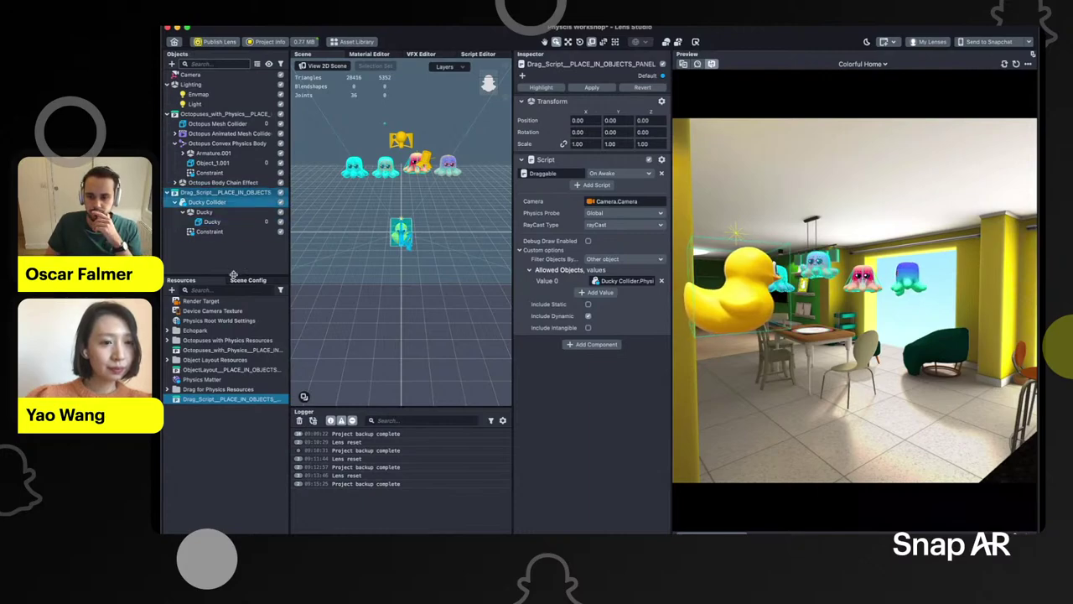
Set the Draggable script's object filter to None (allow all) and test pulling the convex octopus in the preview
click(247, 194)
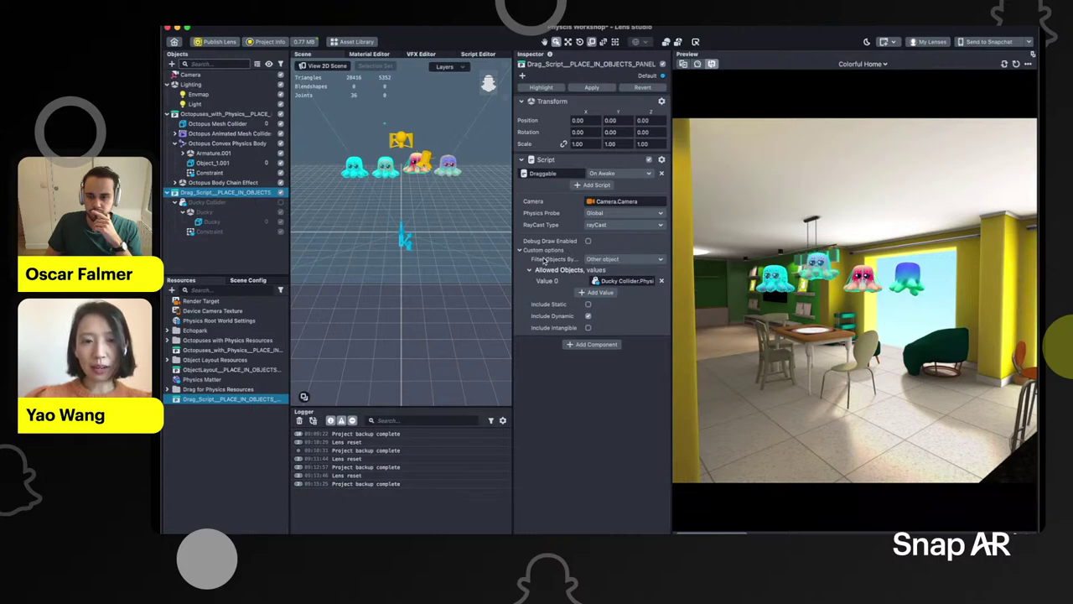
click(637, 260)
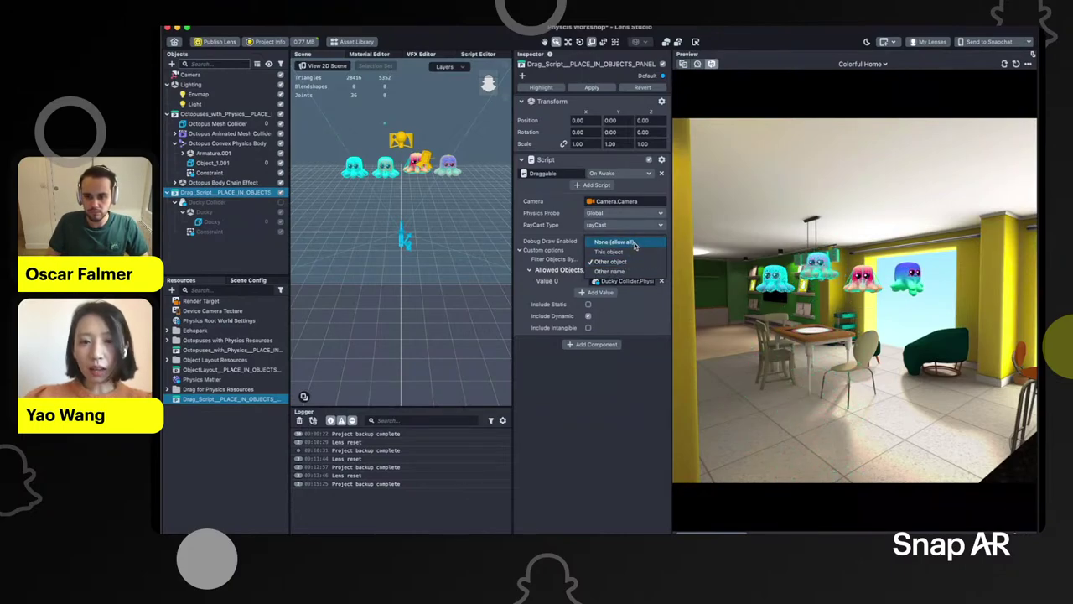
click(635, 243)
drag(869, 277, 843, 270)
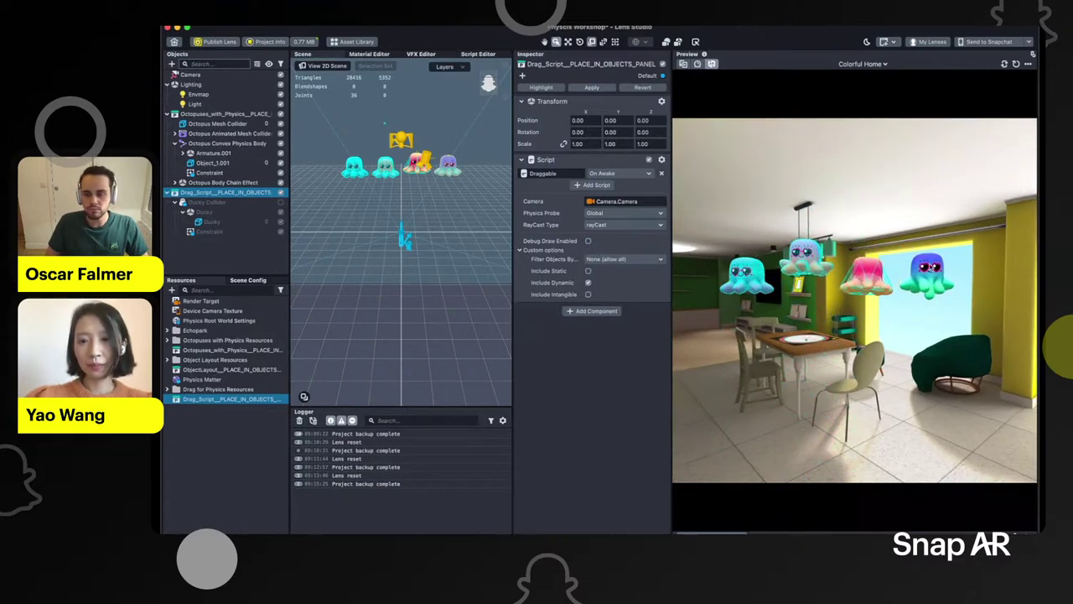
Examine the Octopus Convex Physics Body and the available Physics Constraint types of its Constraint object
click(215, 164)
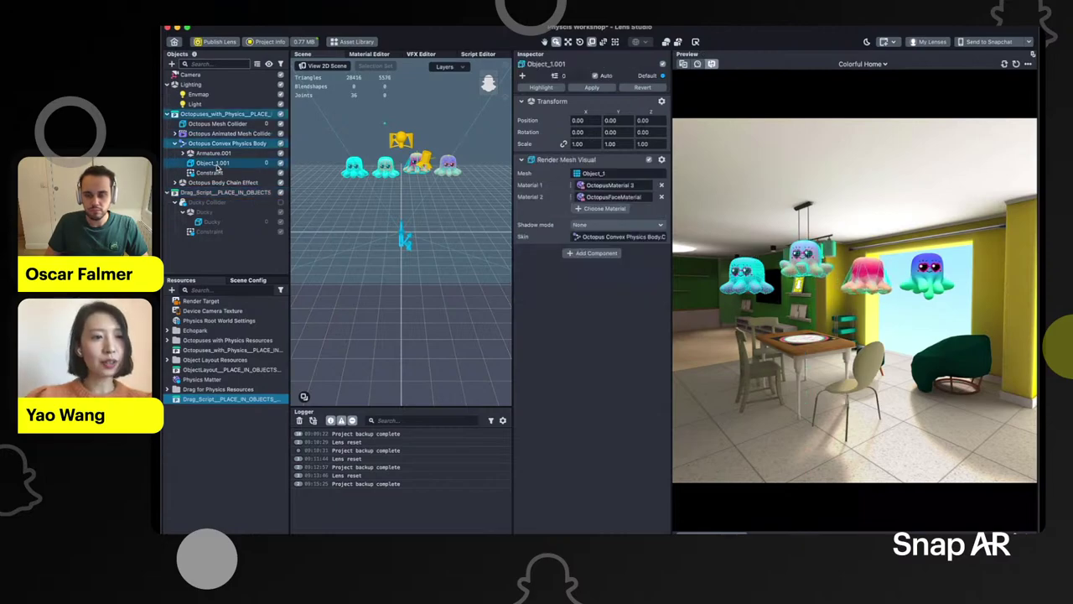
click(215, 143)
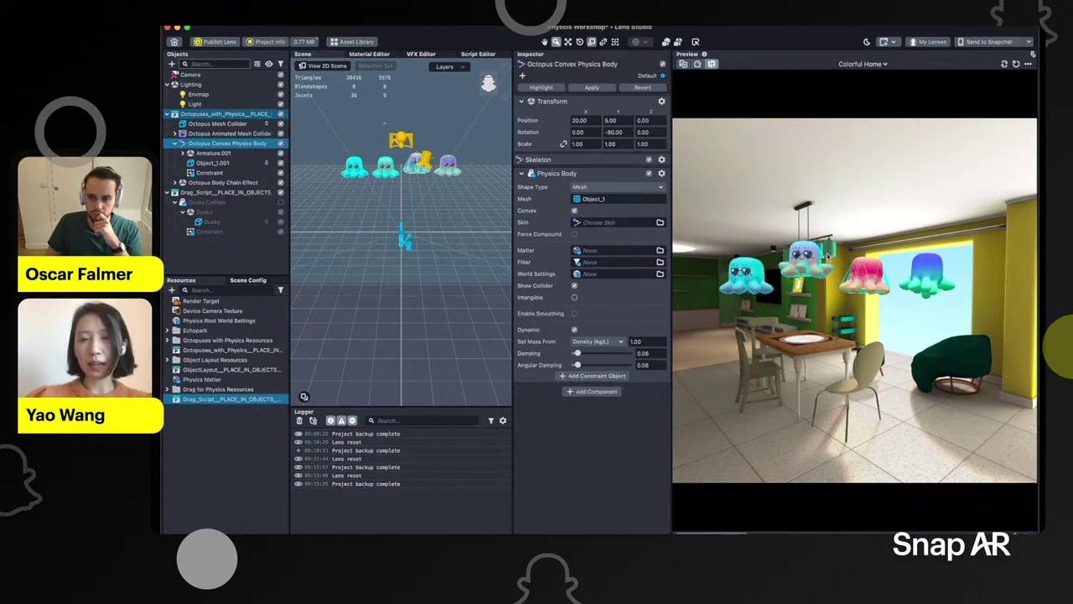
click(218, 172)
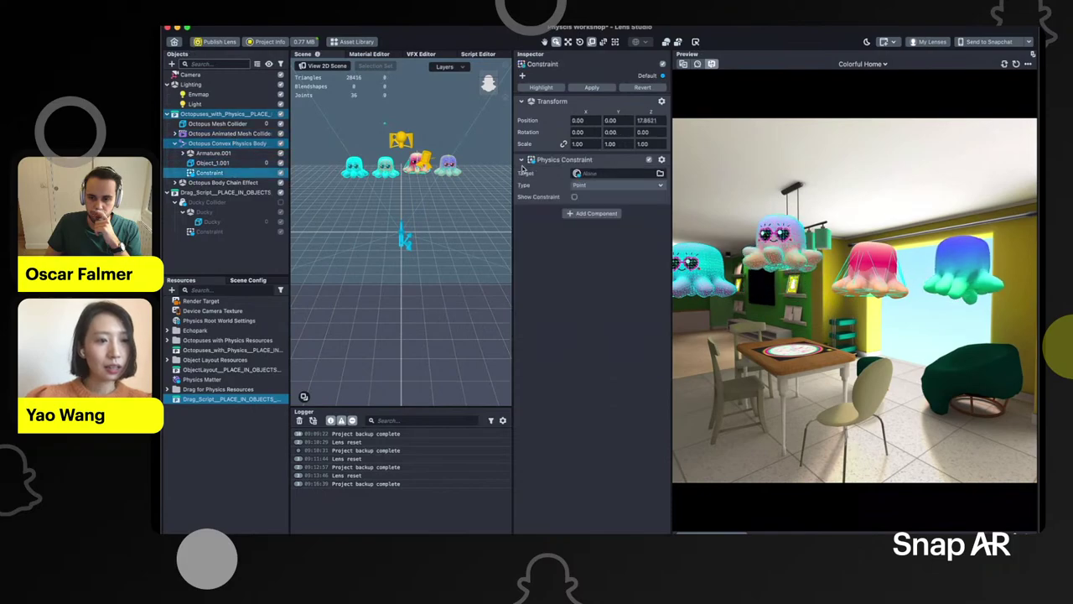
click(592, 184)
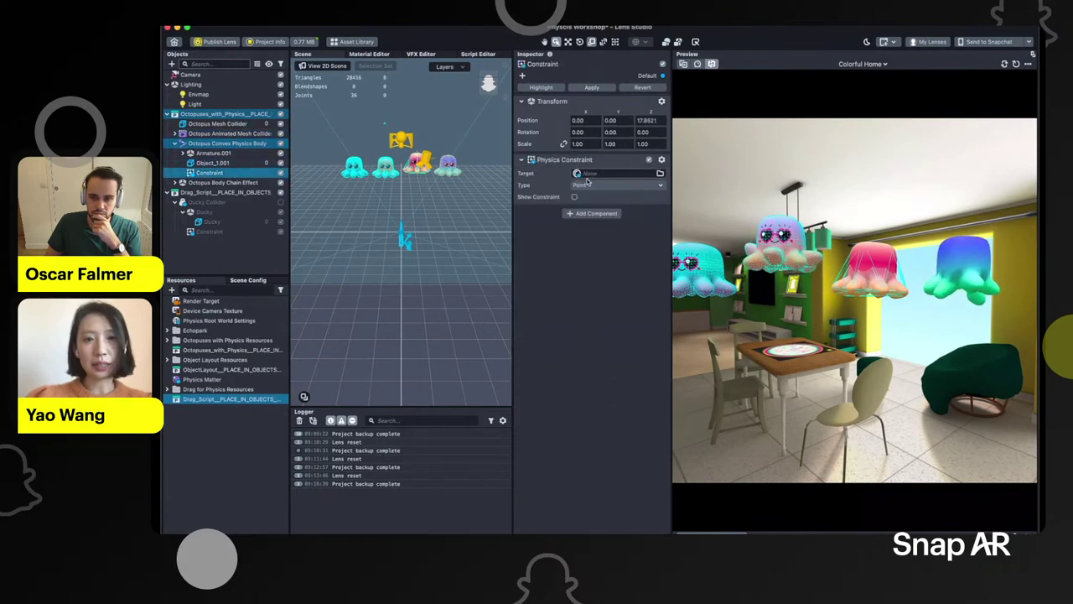
click(604, 189)
click(602, 186)
click(601, 198)
click(615, 186)
click(612, 168)
click(608, 186)
click(603, 198)
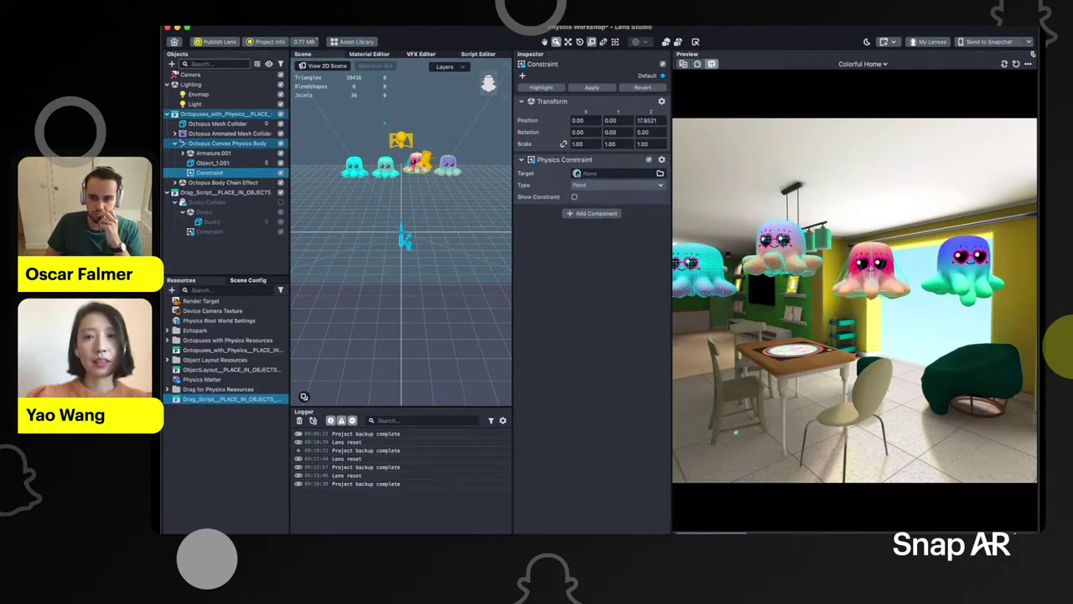
Move the ObjectLayout object out of the Octopus Animated Mesh Collider into the parent octopuses group and reset the preview
click(174, 133)
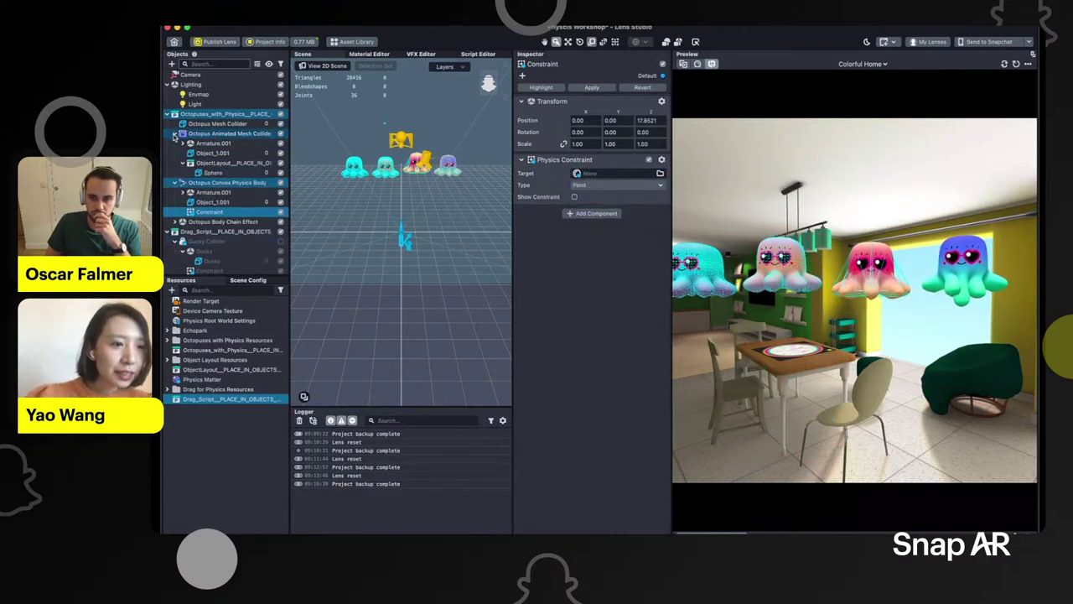
click(212, 171)
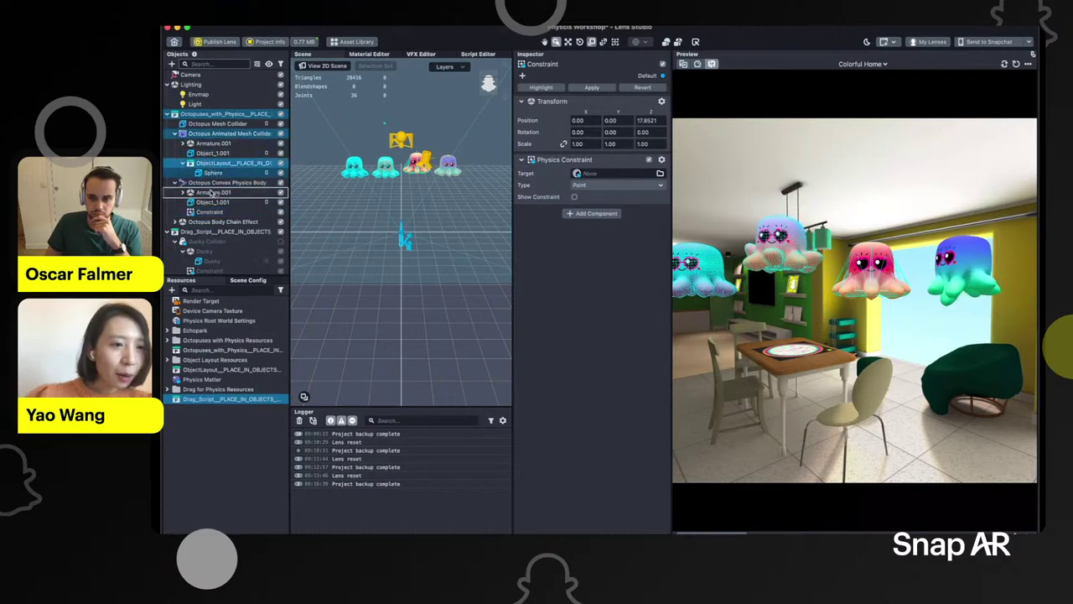
click(222, 163)
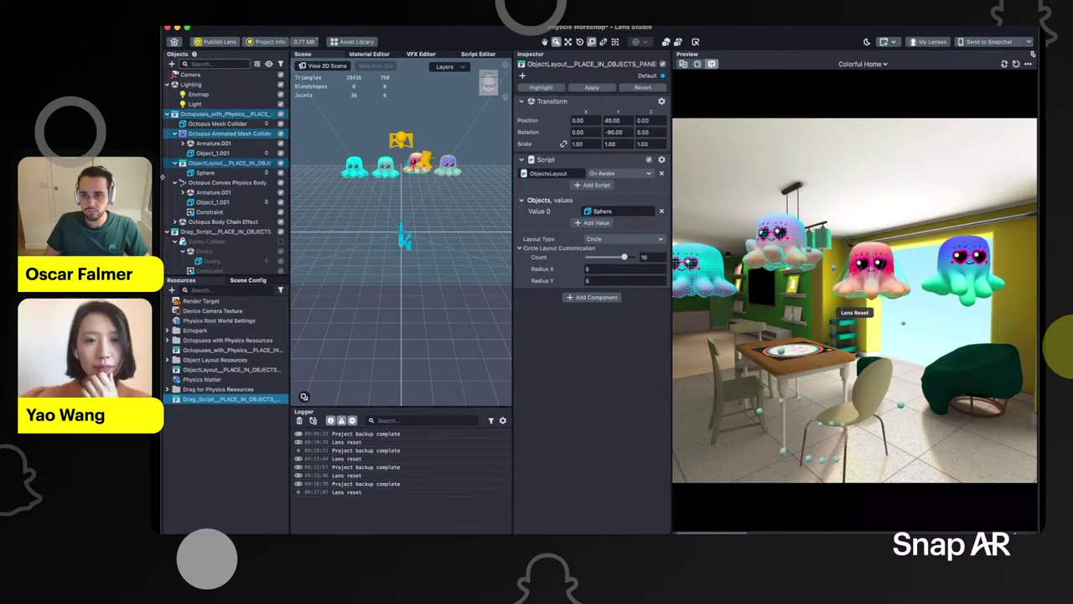
Align ObjectLayout over the convex octopus by nesting it there, setting its Y position to 0, and moving it back to the parent group
drag(205, 186, 206, 186)
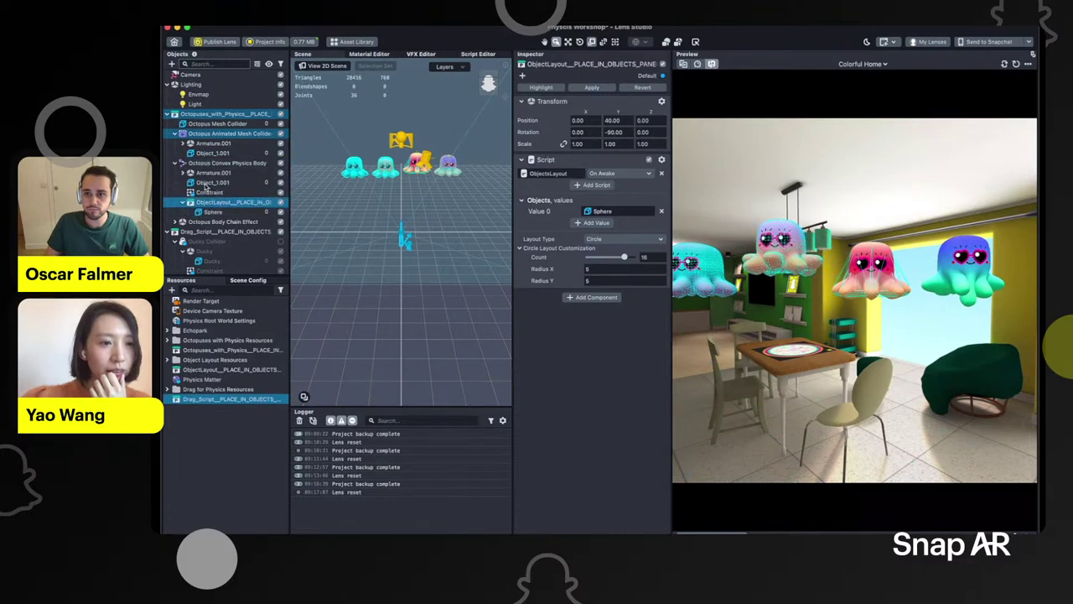
drag(623, 121, 559, 118)
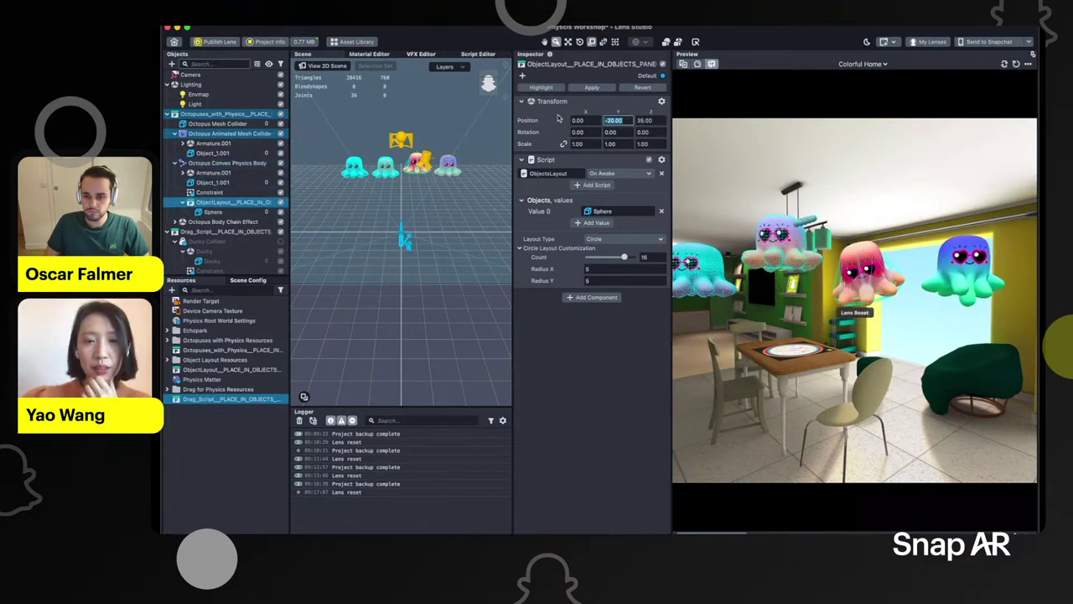
text(0)
key(Return)
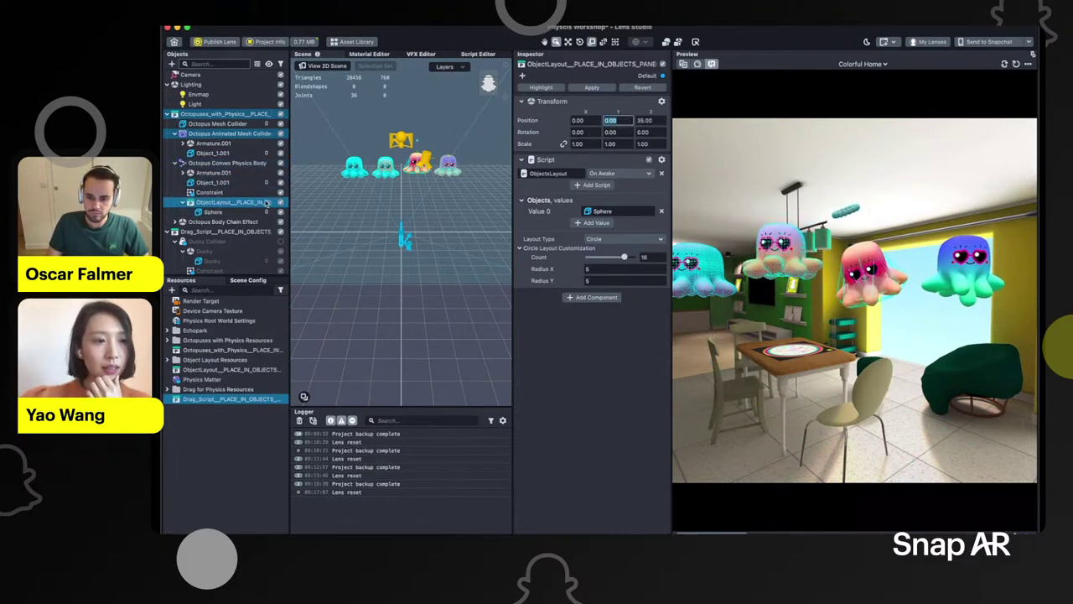
drag(235, 205, 226, 159)
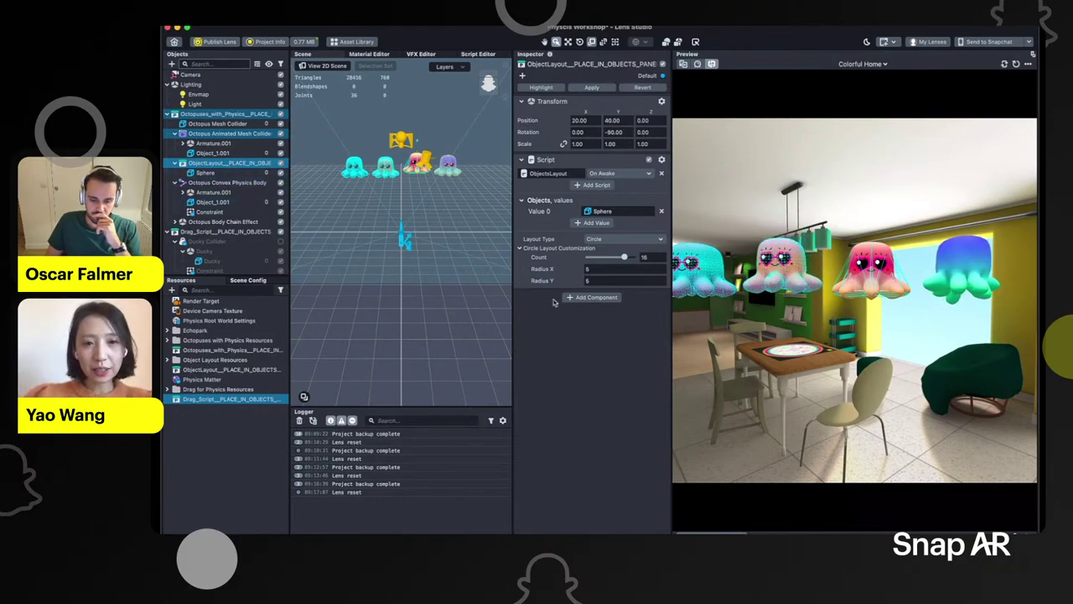
Add a Script component to the Octopus Convex Physics Body and assign it a new Behavior helper script
click(226, 182)
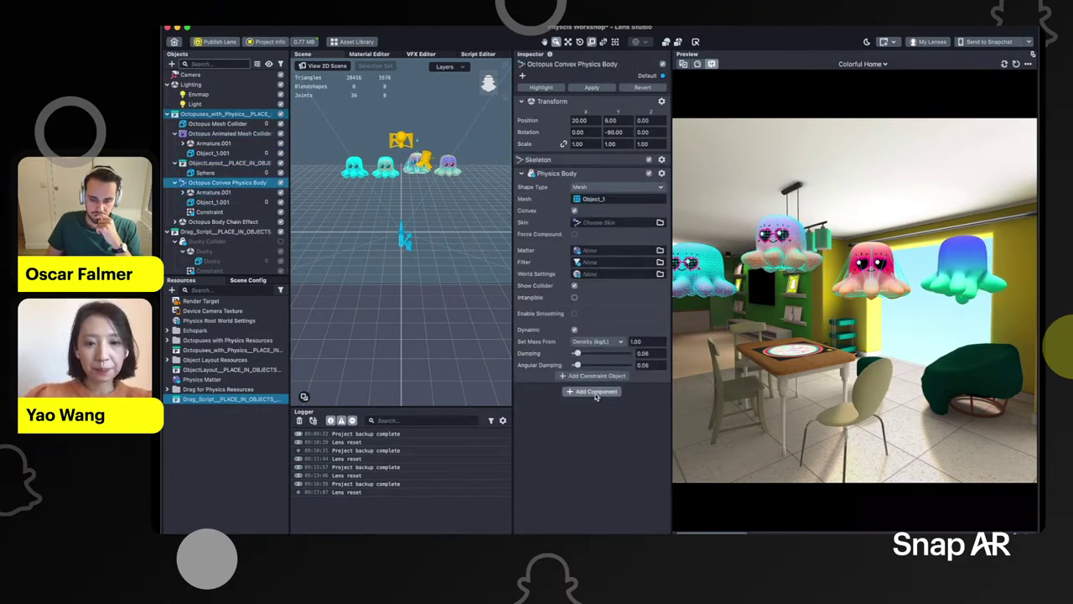
click(596, 392)
text(sc)
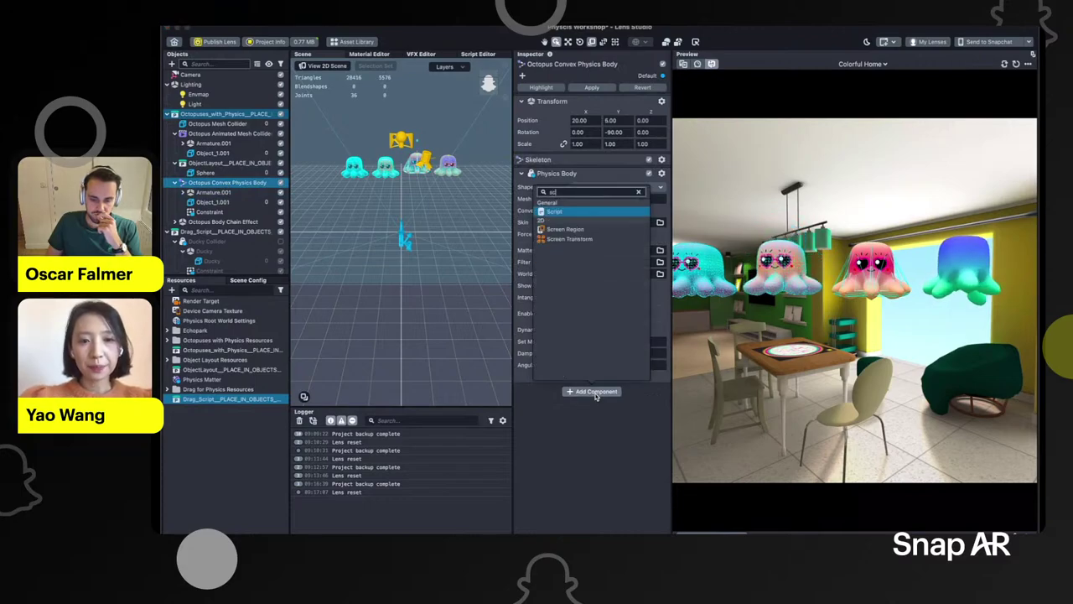
key(Return)
click(593, 406)
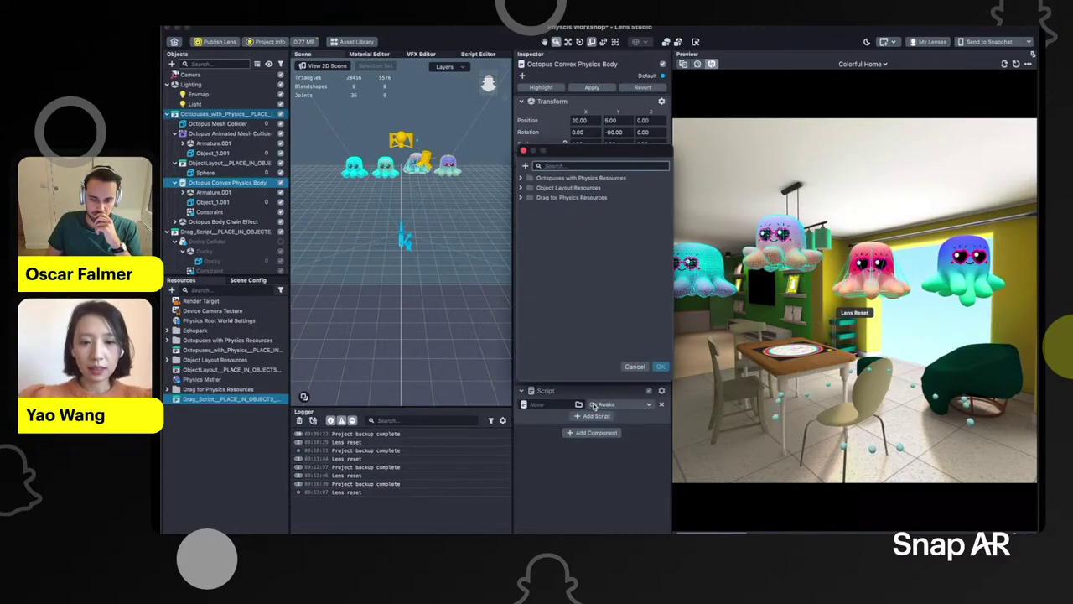
click(525, 166)
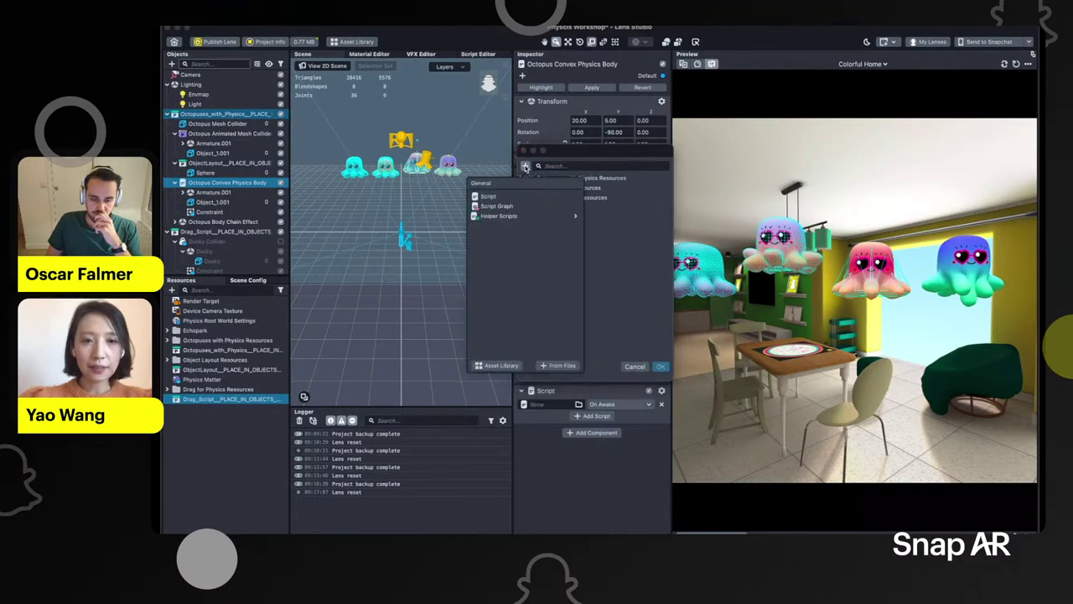
mouse_move(537, 216)
click(626, 220)
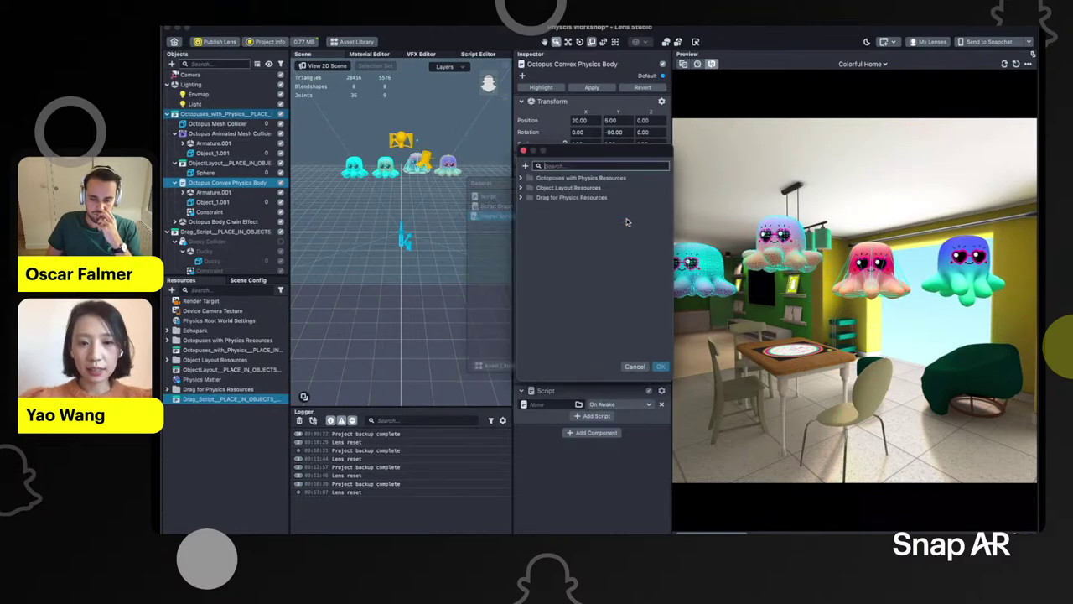
click(661, 366)
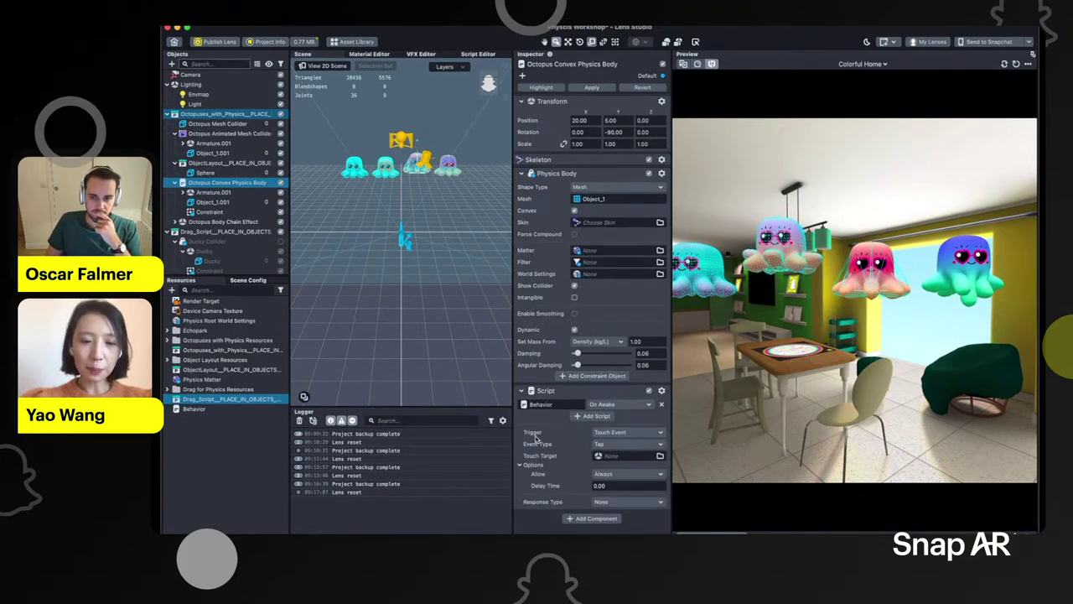
Set the Behavior's trigger to Physics Collider Event, with the Octopus Convex Physics Body as its collider
click(629, 432)
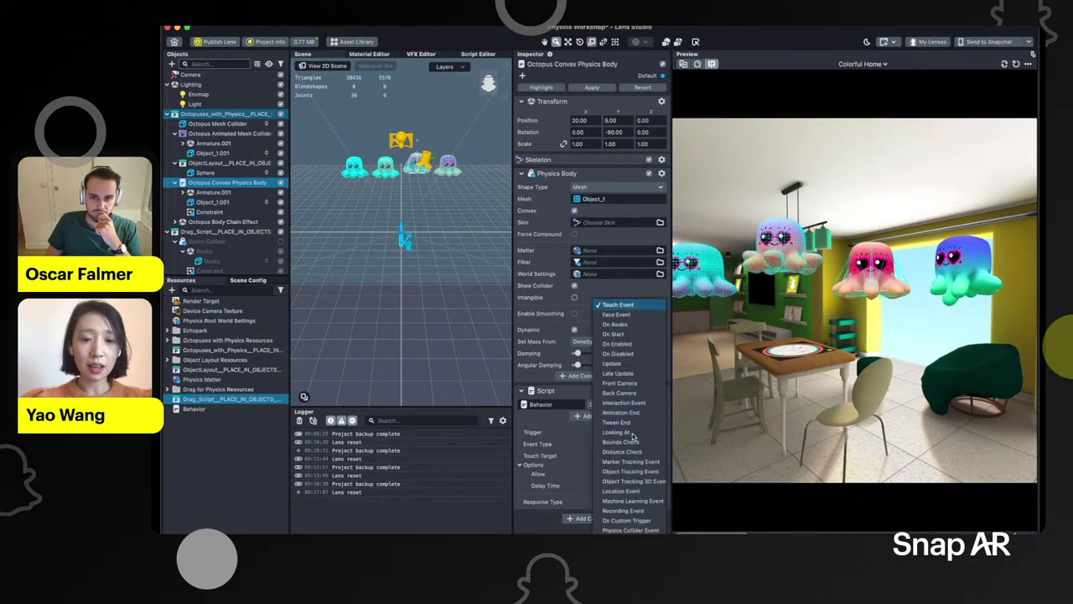
click(654, 530)
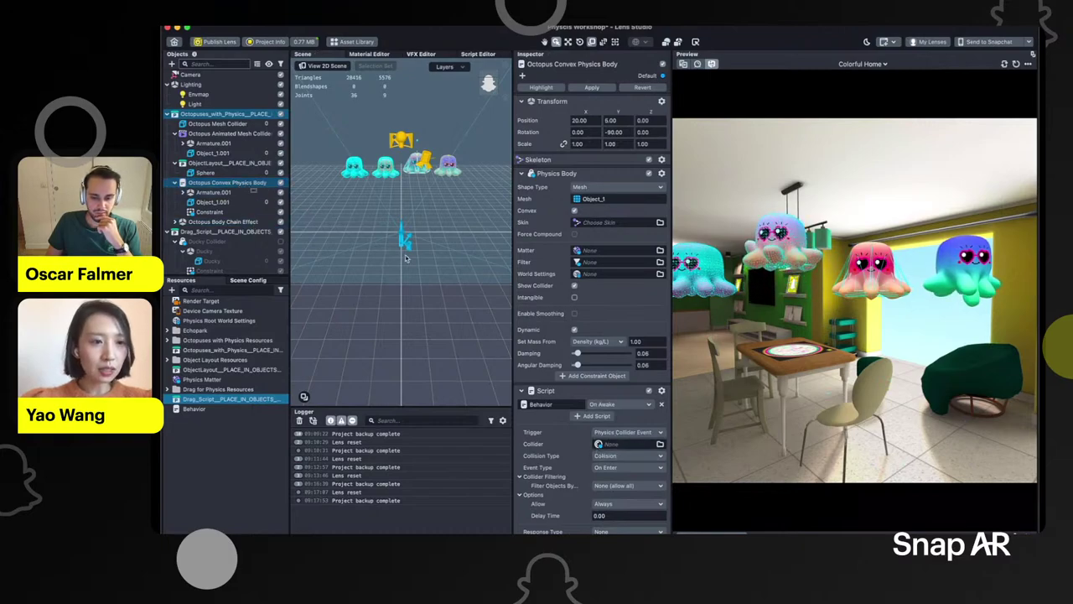
drag(637, 448, 637, 445)
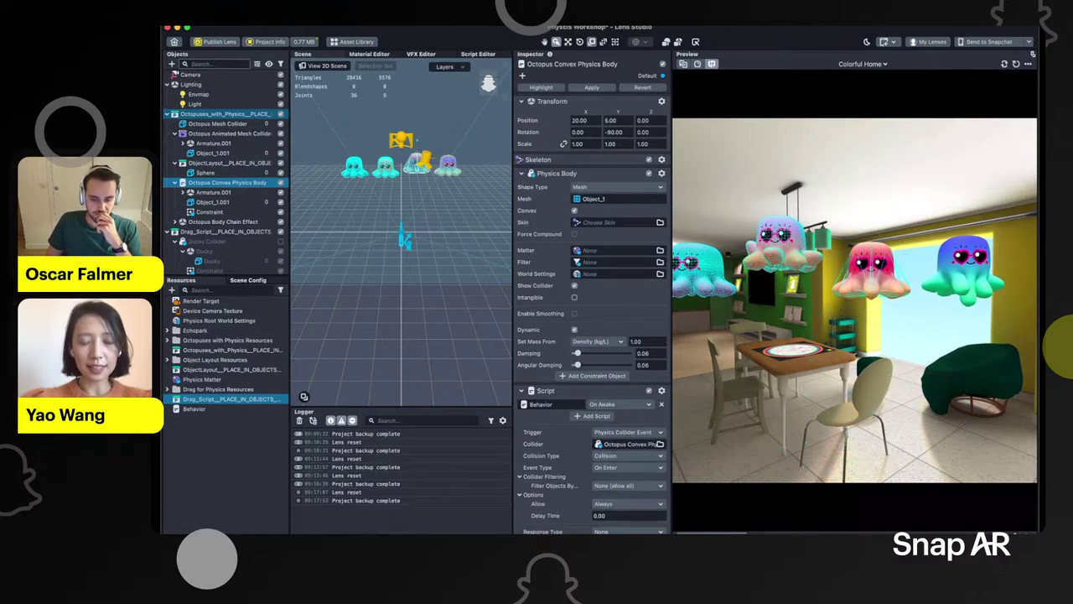
Set the Behavior's response to Set Enabled, targeting the convex octopus's Constraint object with the Disable action
click(618, 531)
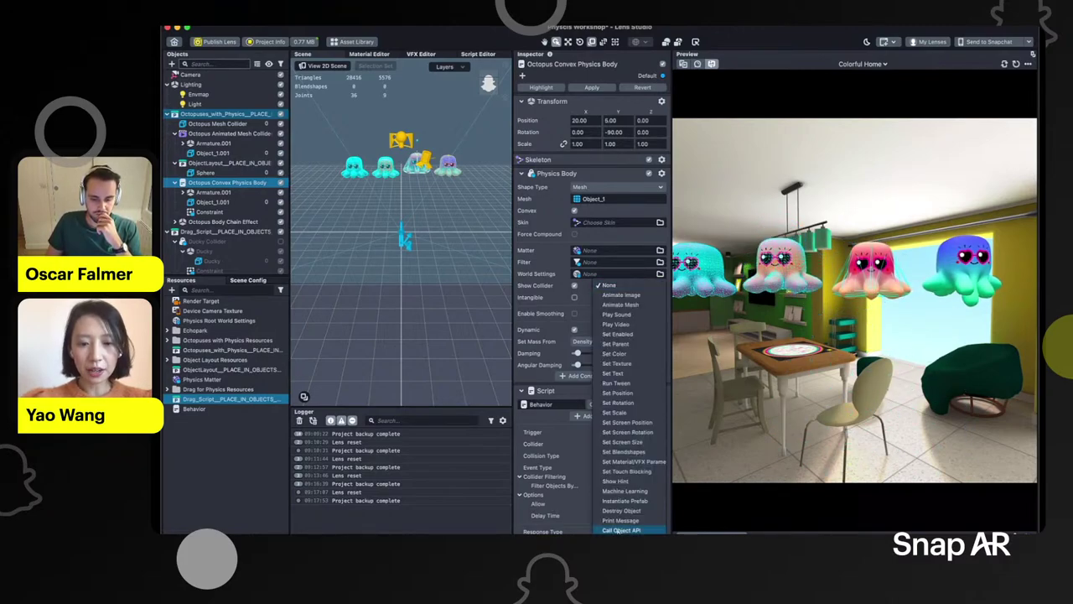
click(637, 335)
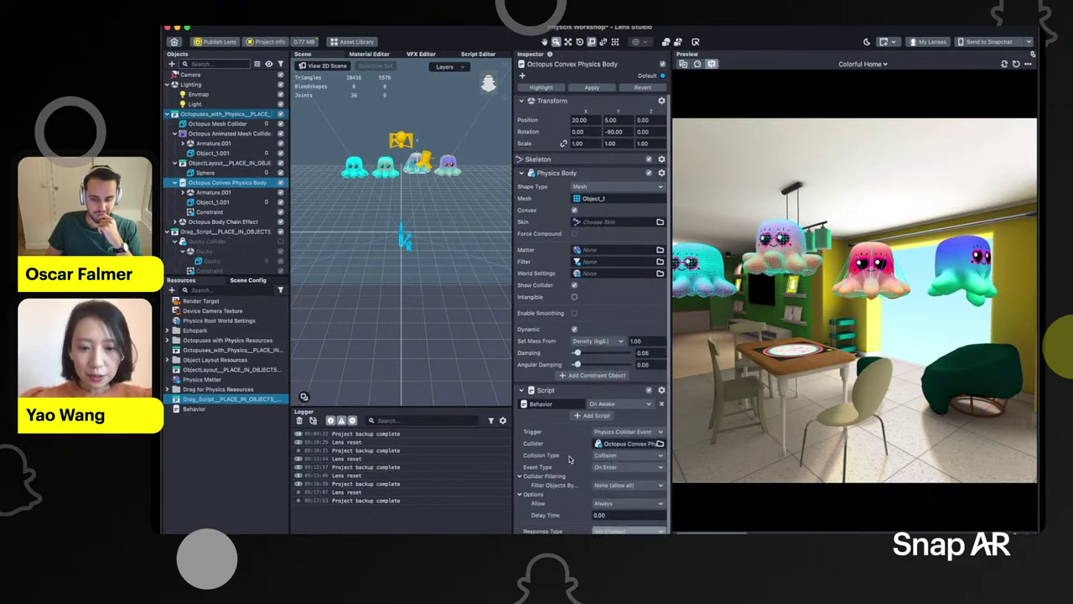
scroll(573, 483, down, 2)
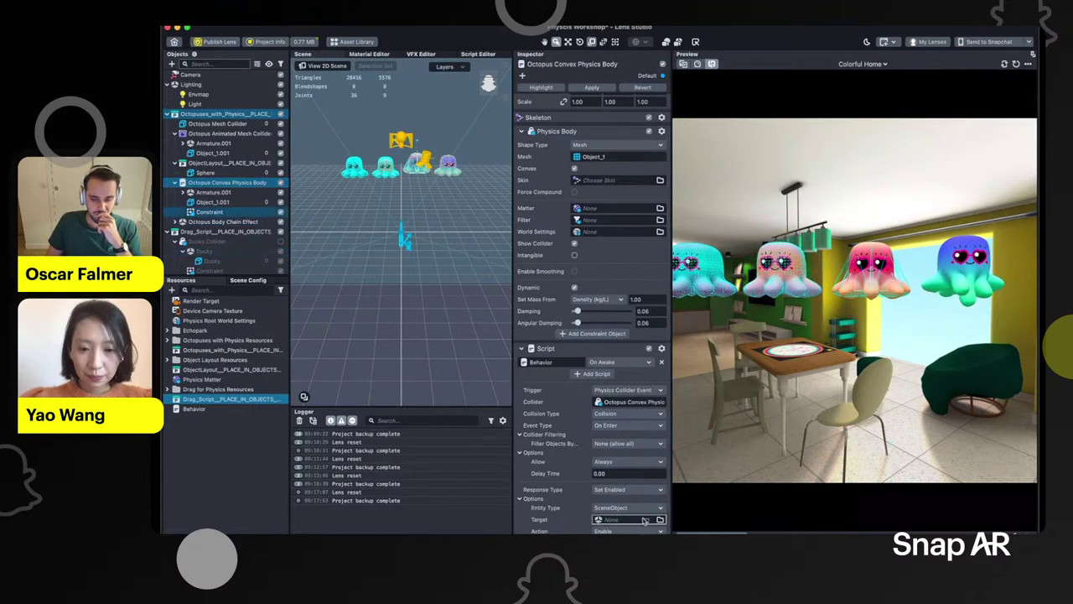
drag(644, 521, 646, 519)
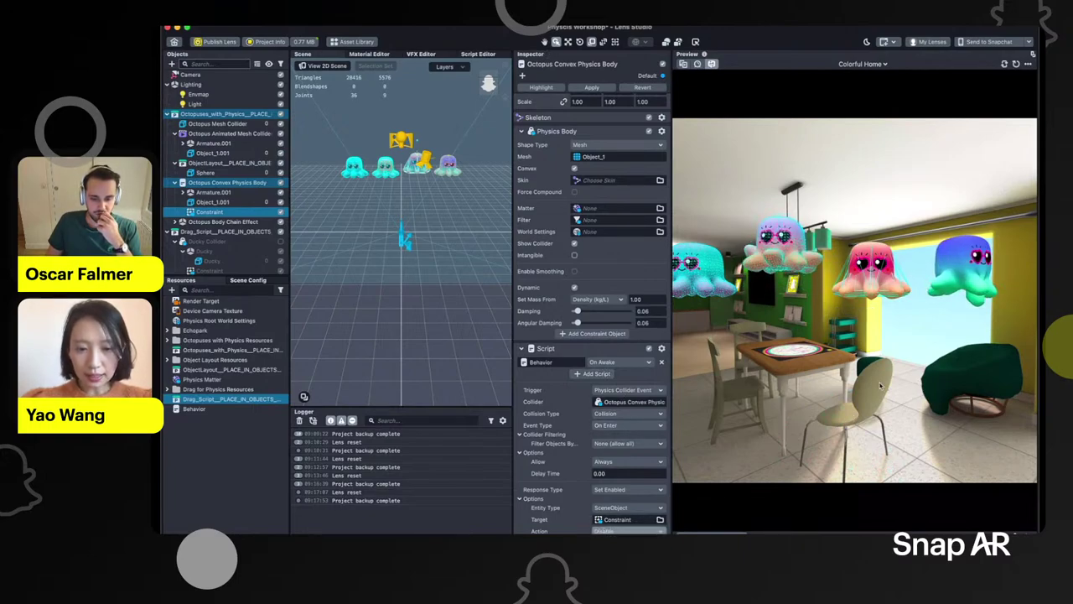
Reset the preview to test the collision response, look around the room, and review the Behavior's trigger options
click(1016, 66)
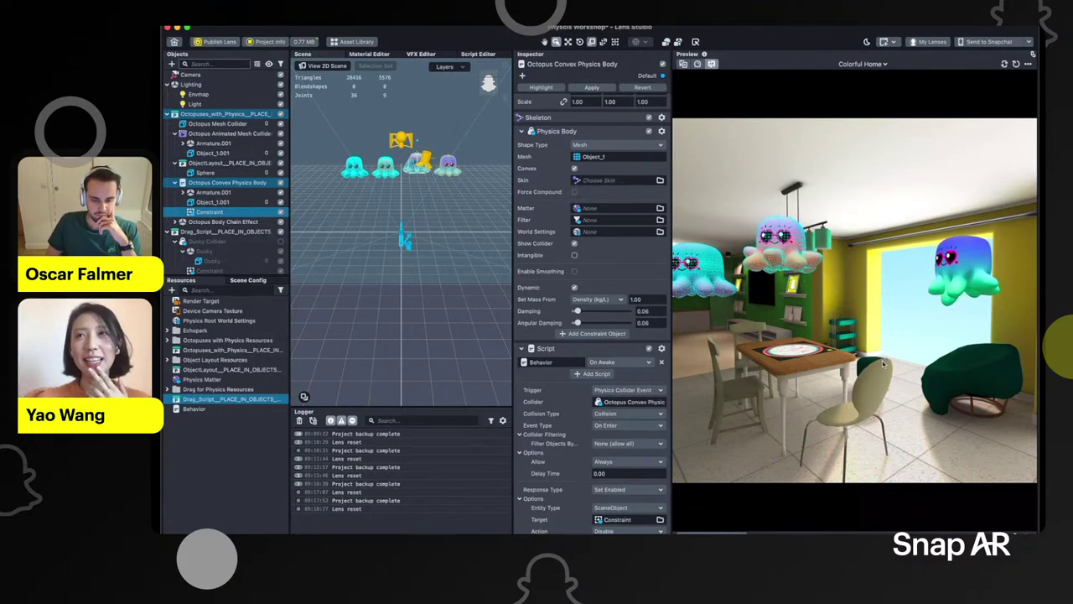
mouse_move(836, 301)
right_down()
mouse_move(858, 384)
mouse_move(828, 292)
right_up()
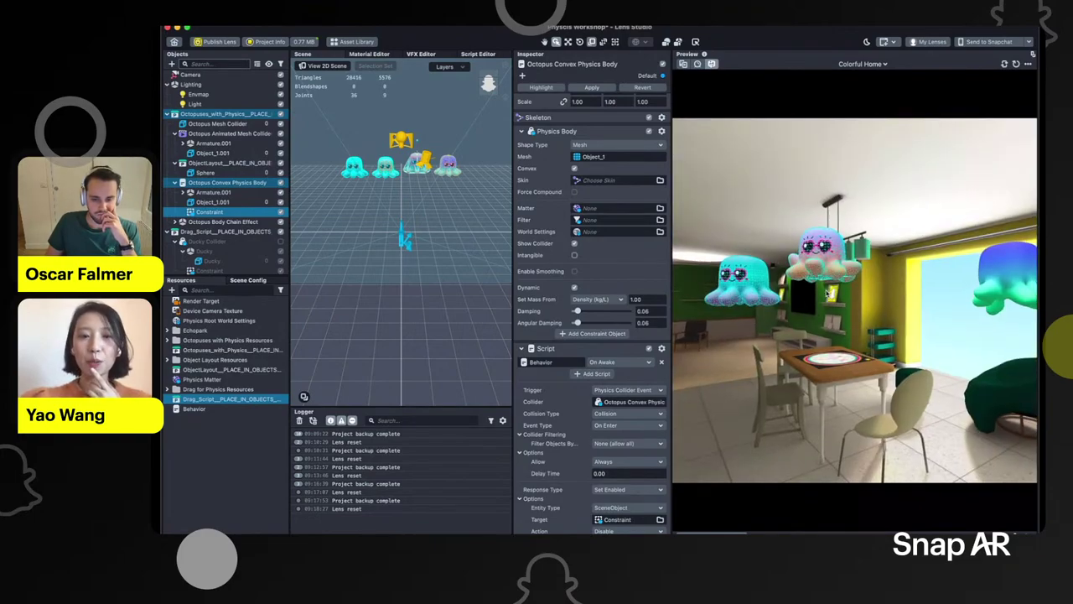
click(633, 389)
click(545, 388)
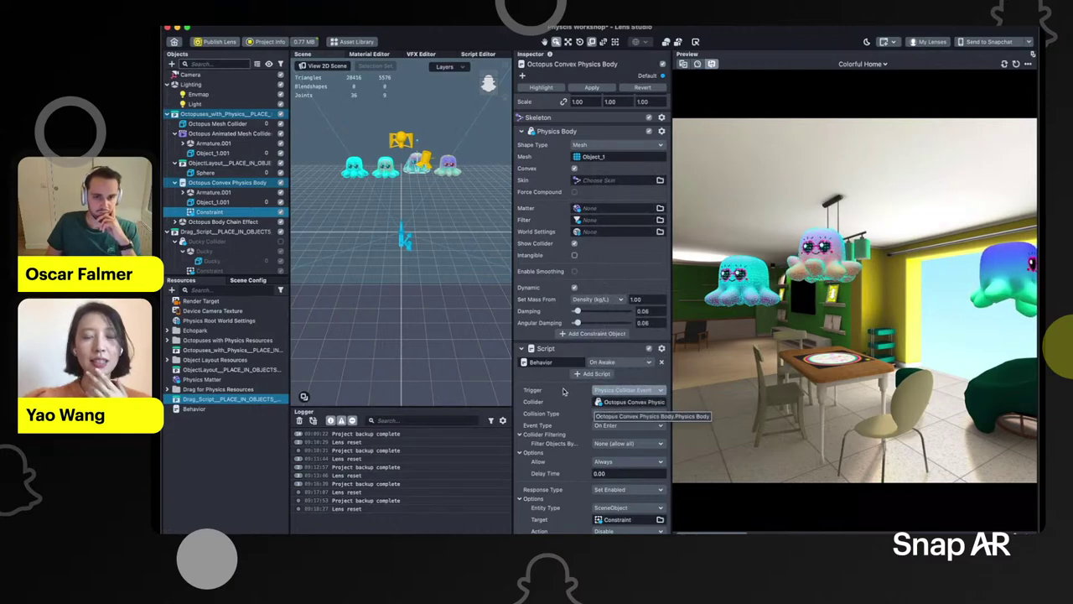
right_drag(915, 343, 933, 351)
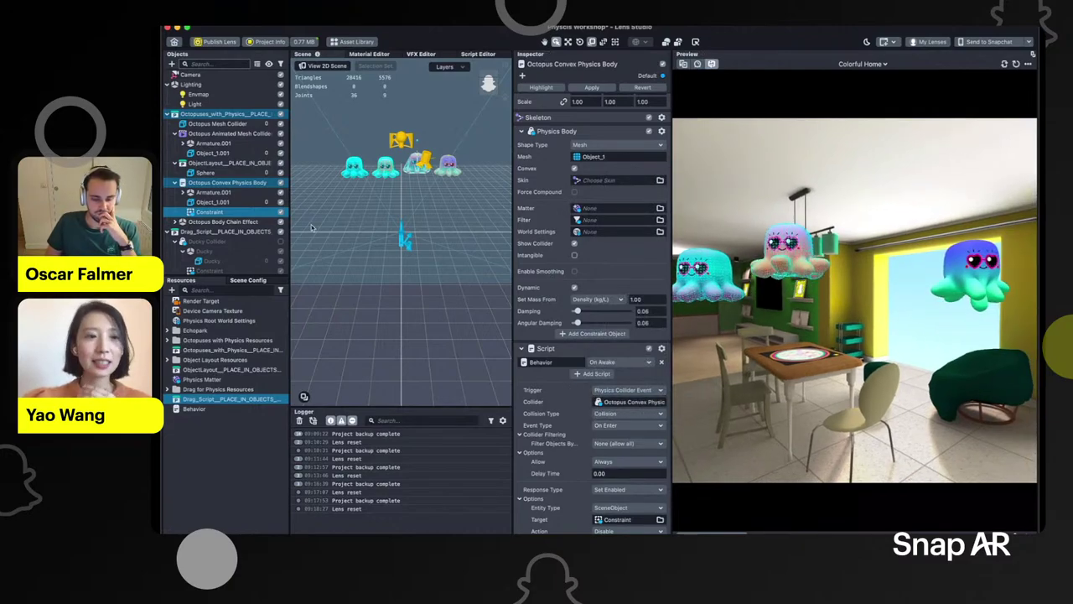
Collapse and disable the Octopus Animated Mesh Collider, ObjectLayout and Octopus Convex Physics Body objects
click(175, 182)
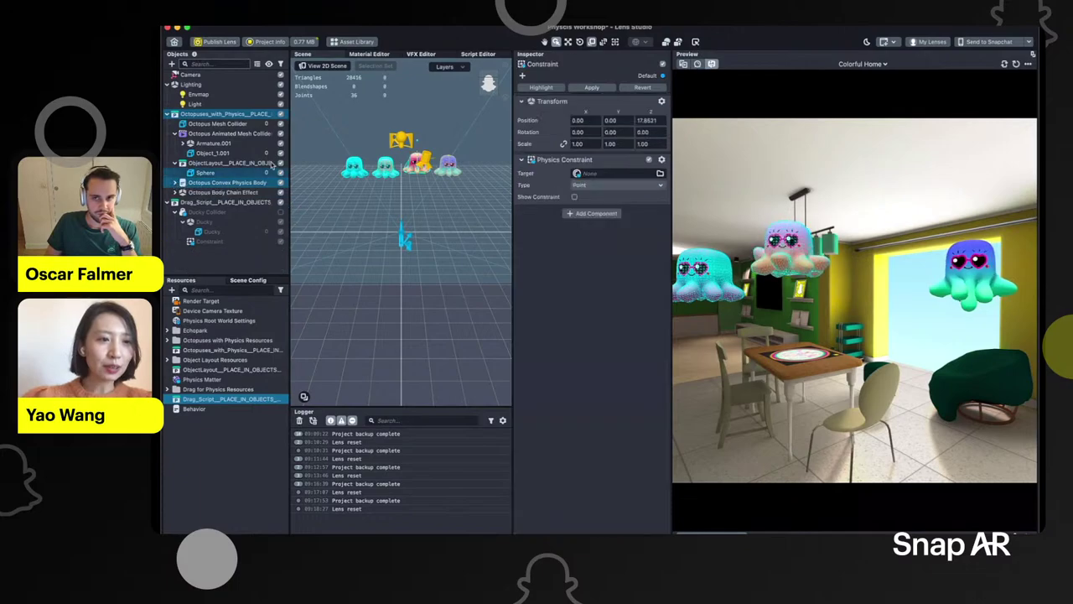
click(175, 134)
click(176, 144)
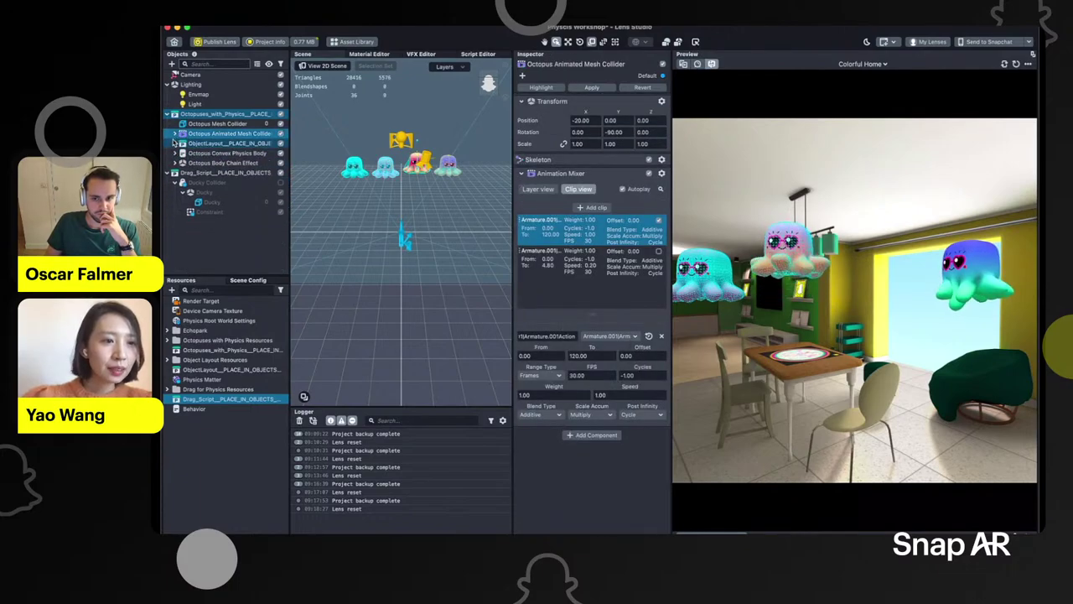
click(281, 133)
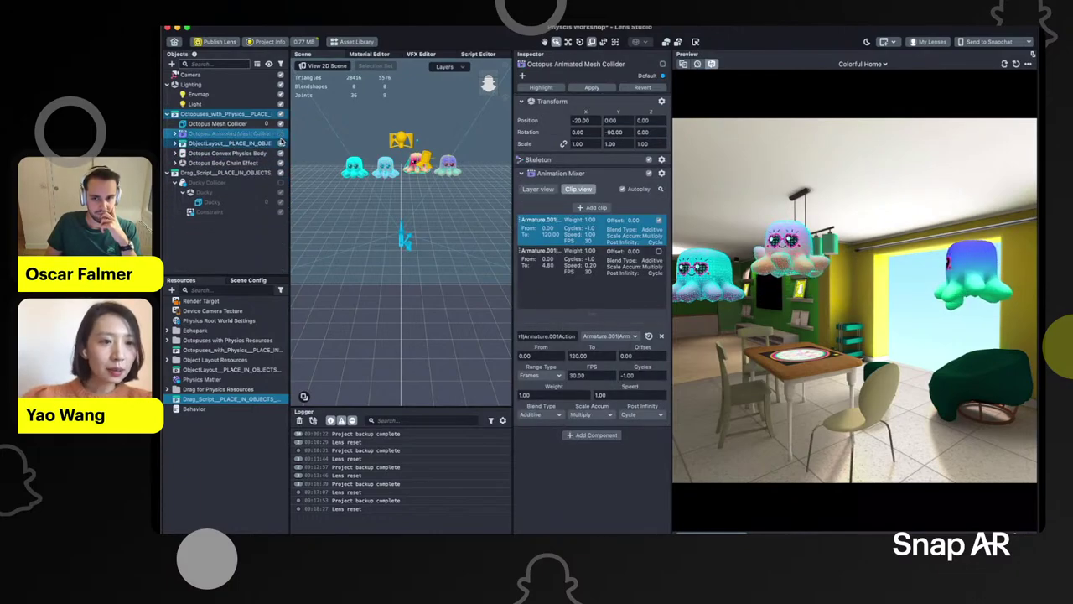
click(281, 143)
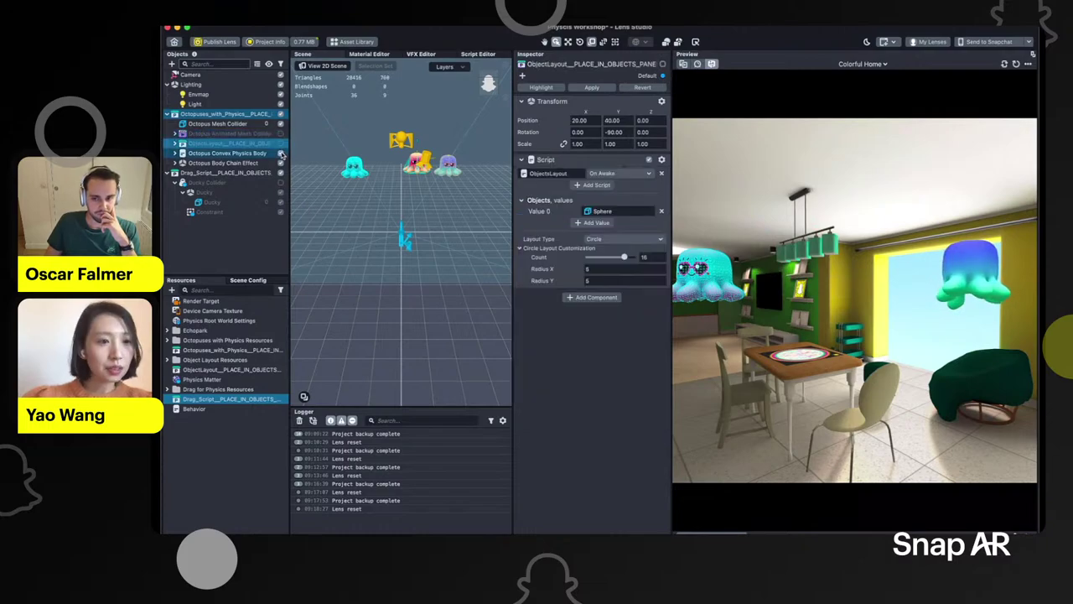
click(281, 153)
click(243, 235)
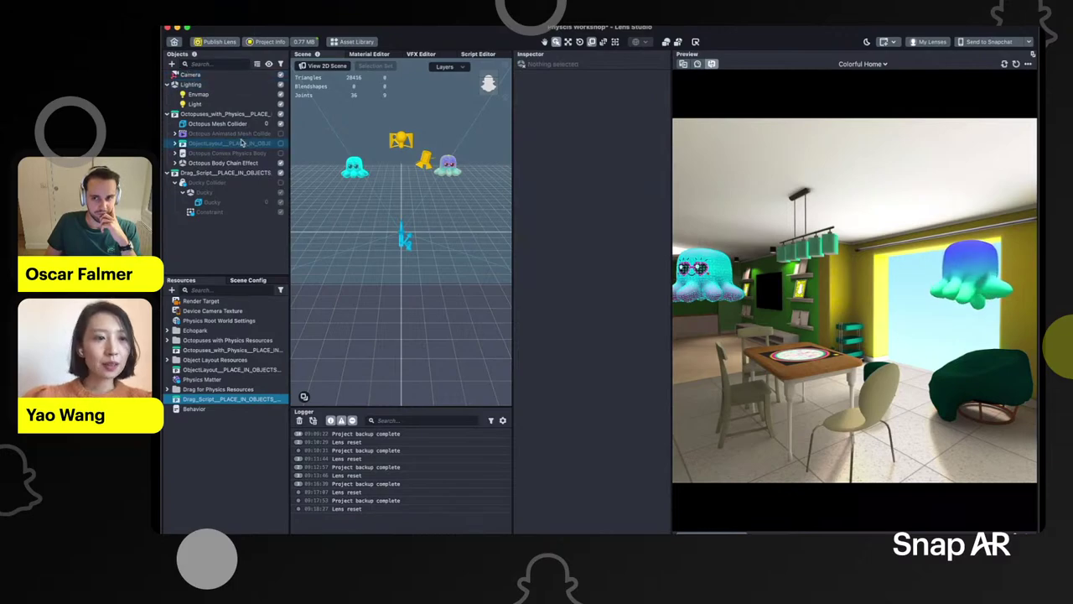
Expand Octopus Body Chain Effect in the hierarchy and test pulling the chain octopus around in the preview
click(175, 163)
right_drag(880, 310, 958, 311)
drag(957, 309, 749, 310)
key(w)
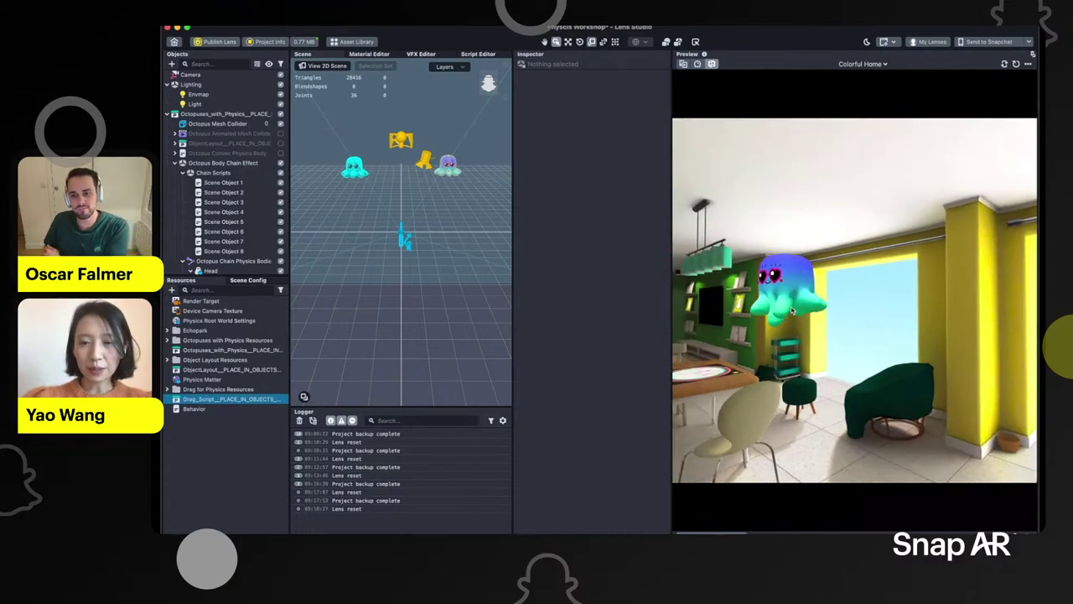
drag(821, 242, 791, 307)
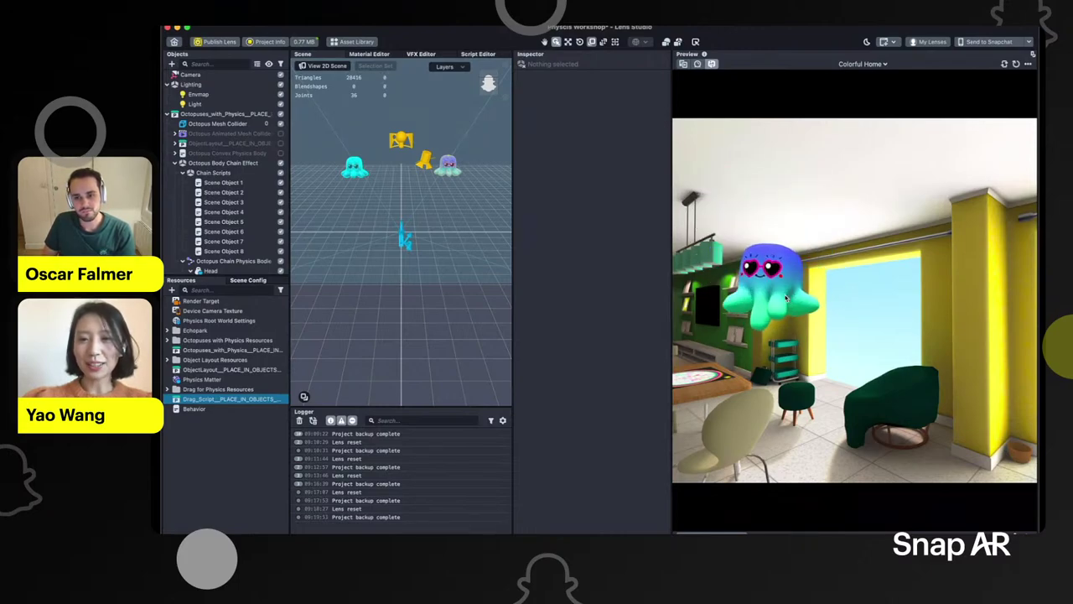
drag(798, 319, 837, 276)
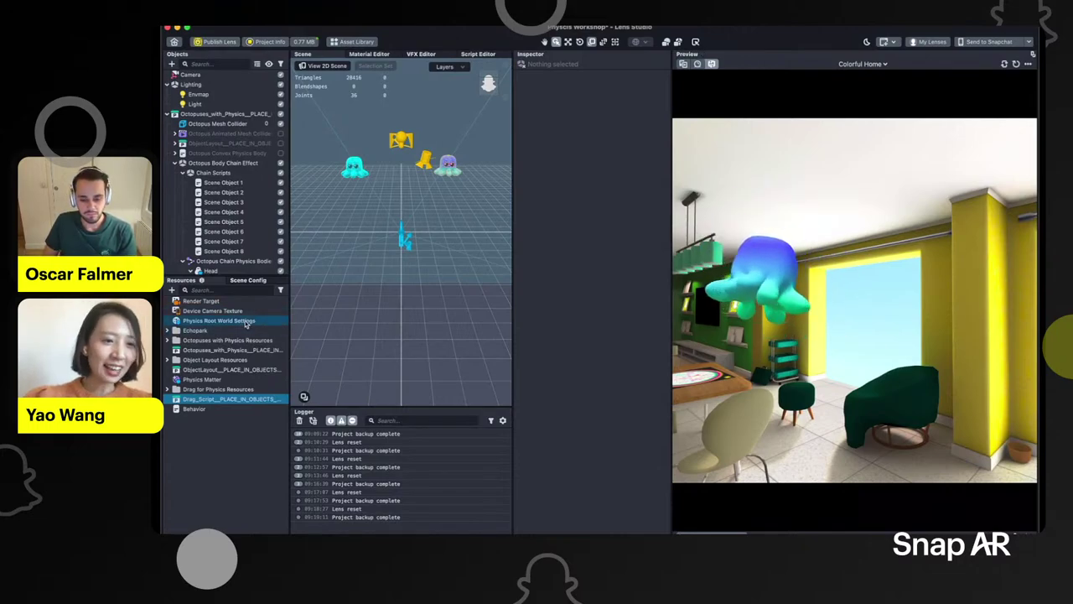
Set the Y gravity in Physics Root World Settings to 0 and test pulling the chain octopus in the preview
click(218, 320)
click(617, 108)
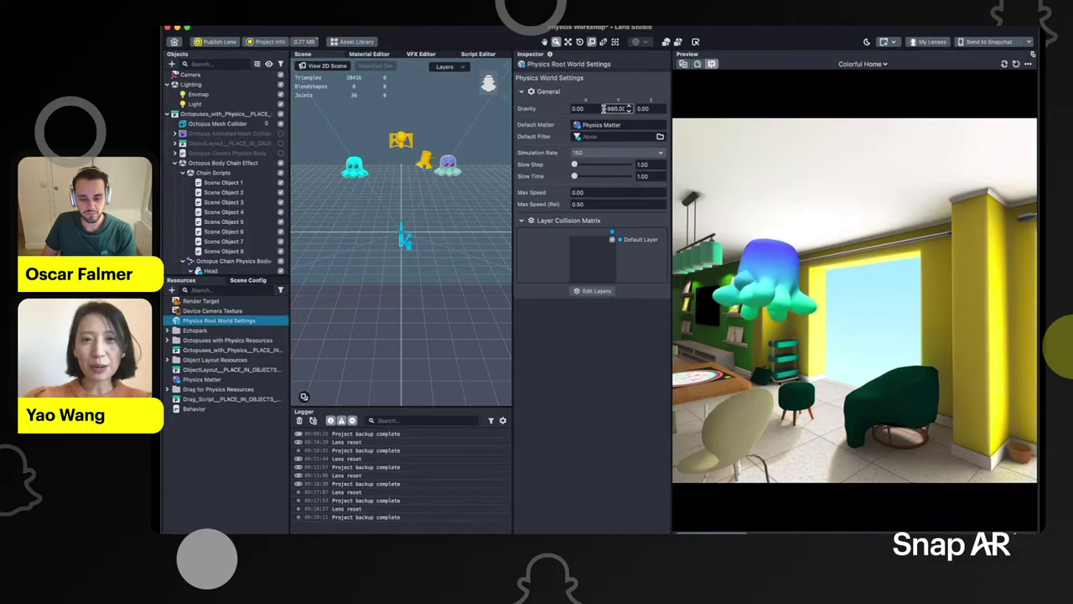
text(0)
key(Return)
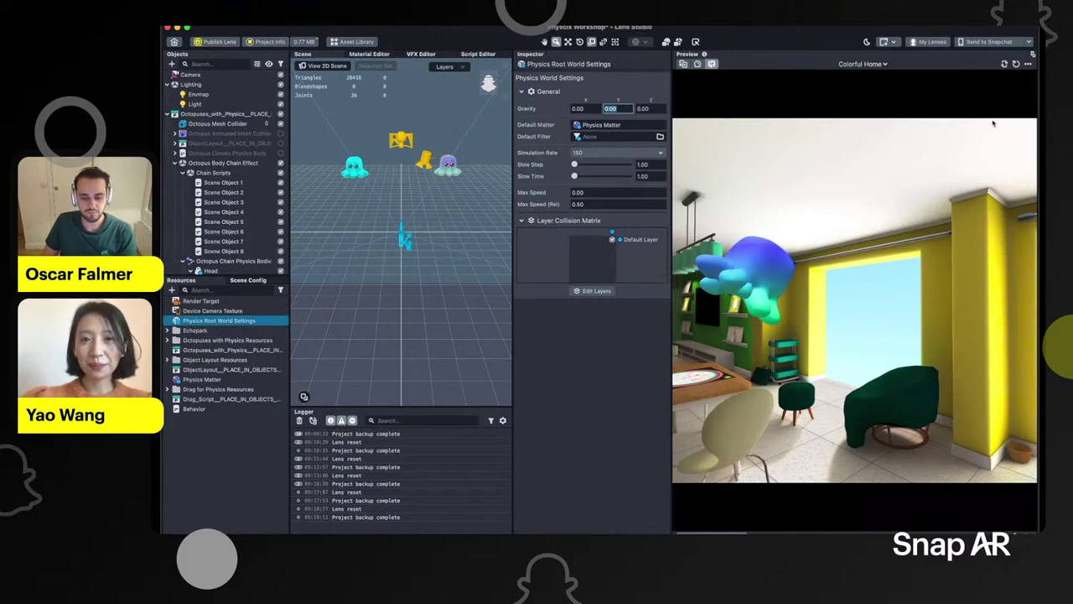
drag(762, 250, 812, 240)
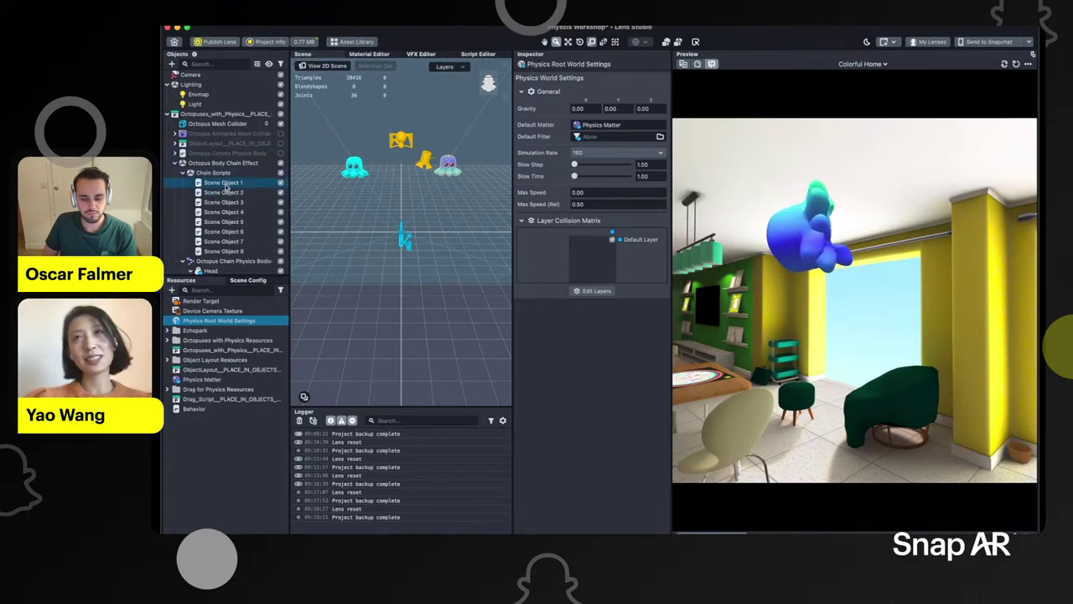
Turn on collider display for the Chain scripts of Scene Object 1 and Scene Object 2 and for the Head's Physics Body
click(223, 183)
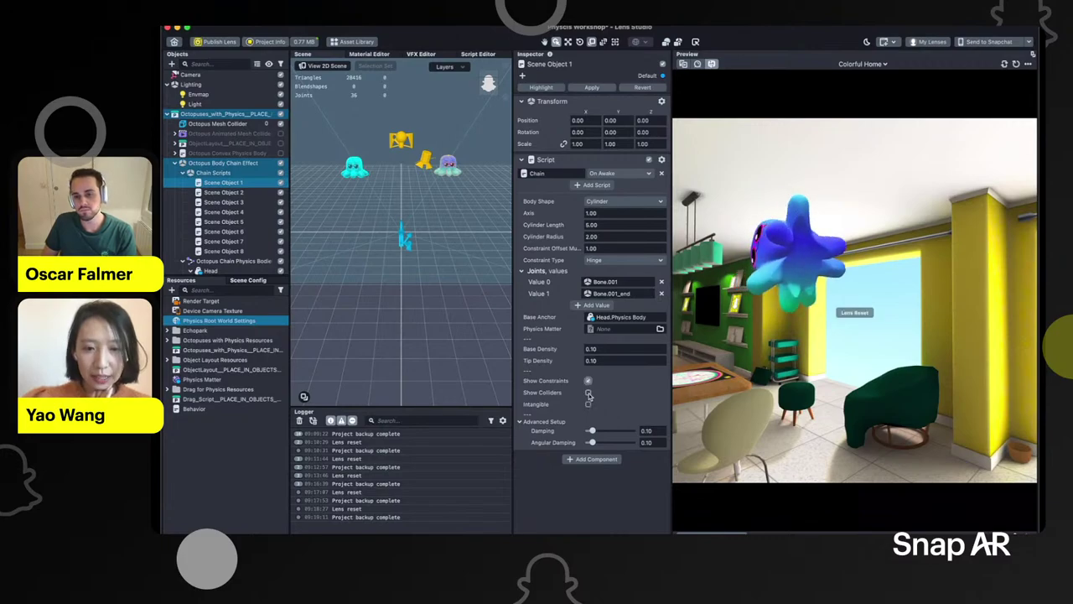
click(224, 192)
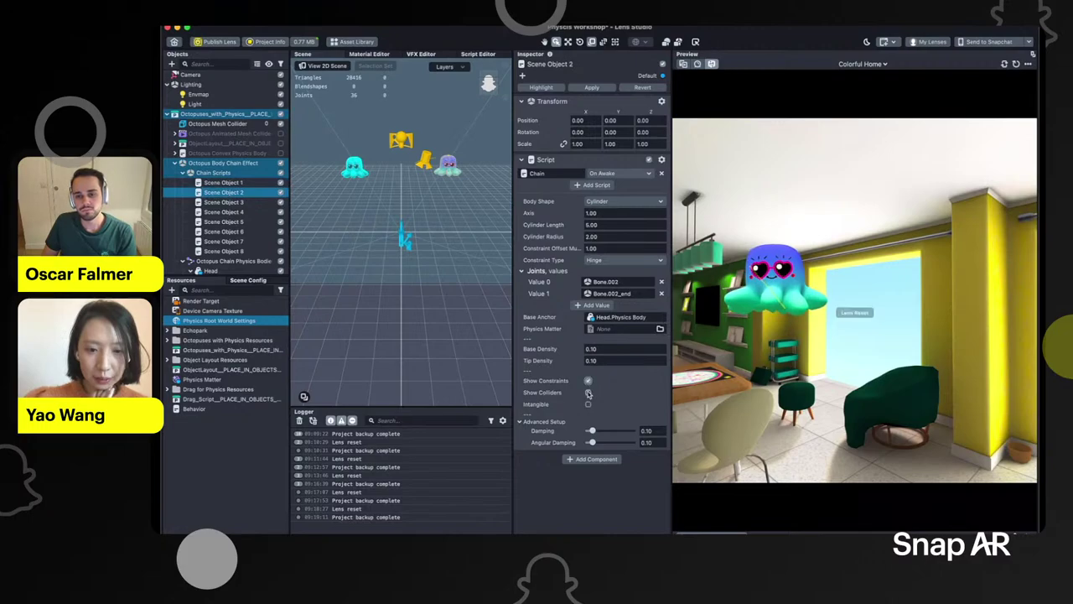
scroll(198, 247, down, 3)
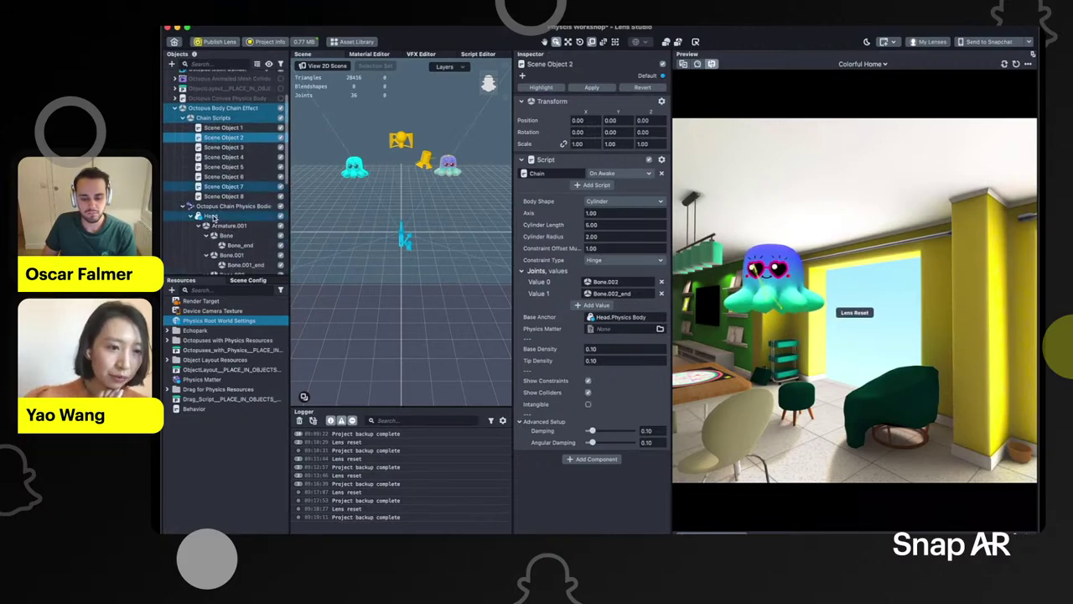
click(213, 216)
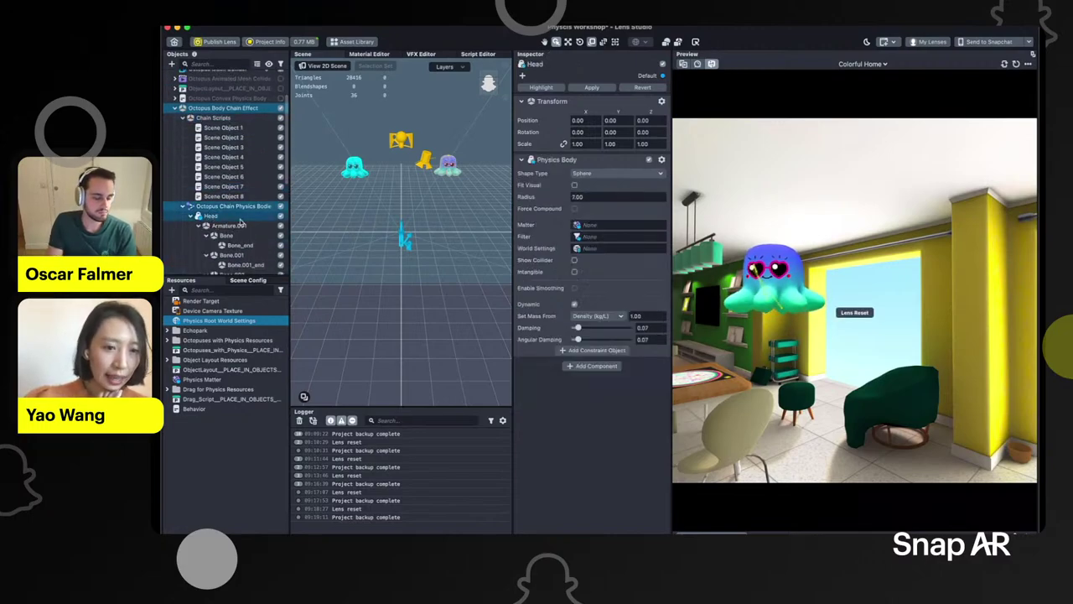
click(575, 261)
Inspect Object_1.001 of the chain octopus and view the octopus up close in the preview while pulling it
click(191, 215)
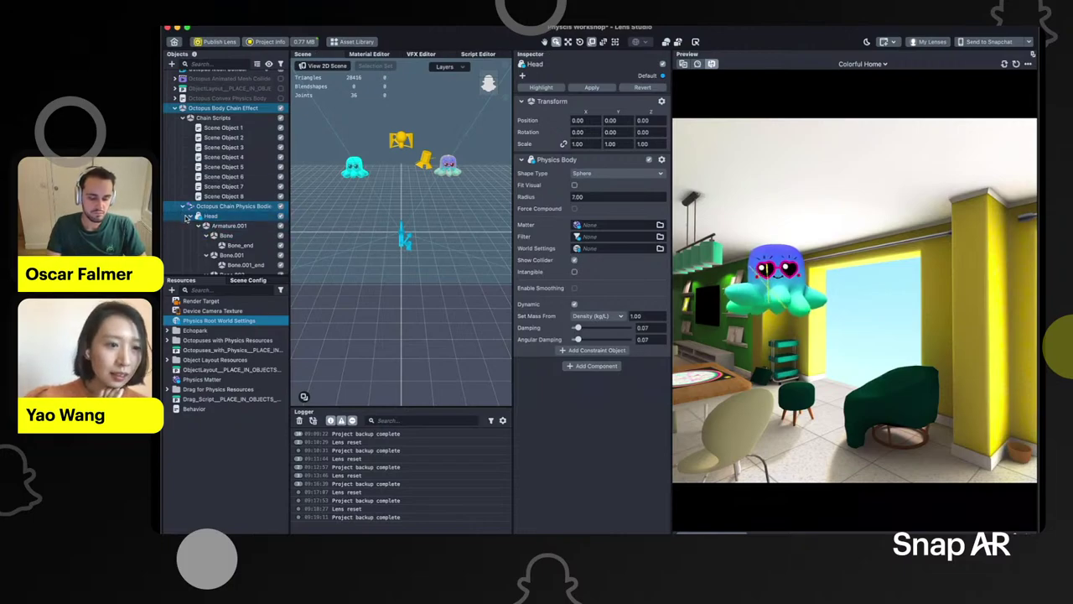
click(208, 225)
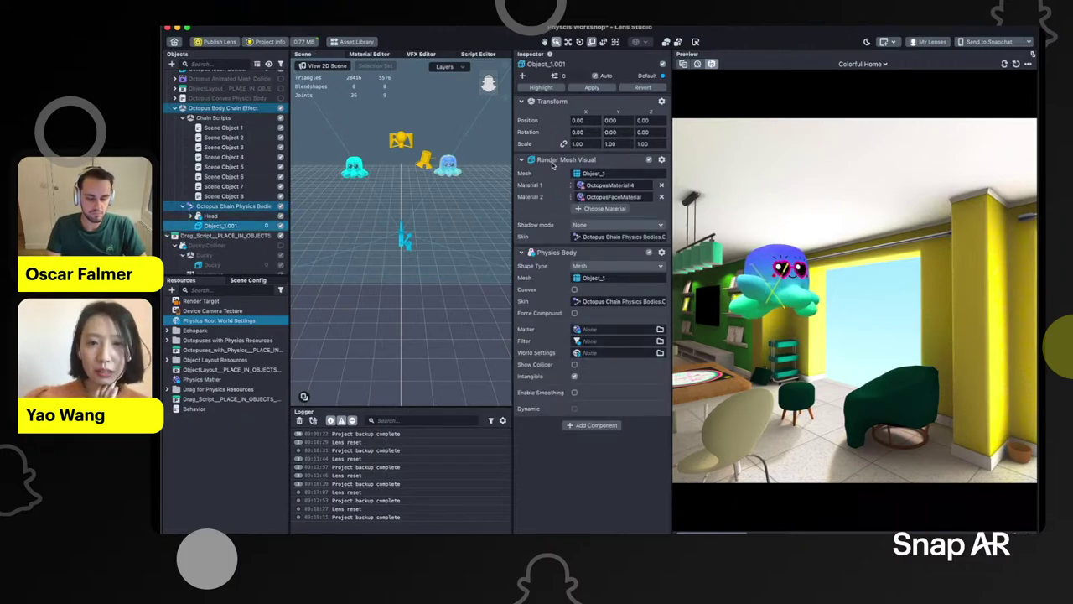
scroll(742, 258, up, 4)
right_drag(742, 259, 723, 271)
drag(723, 271, 836, 285)
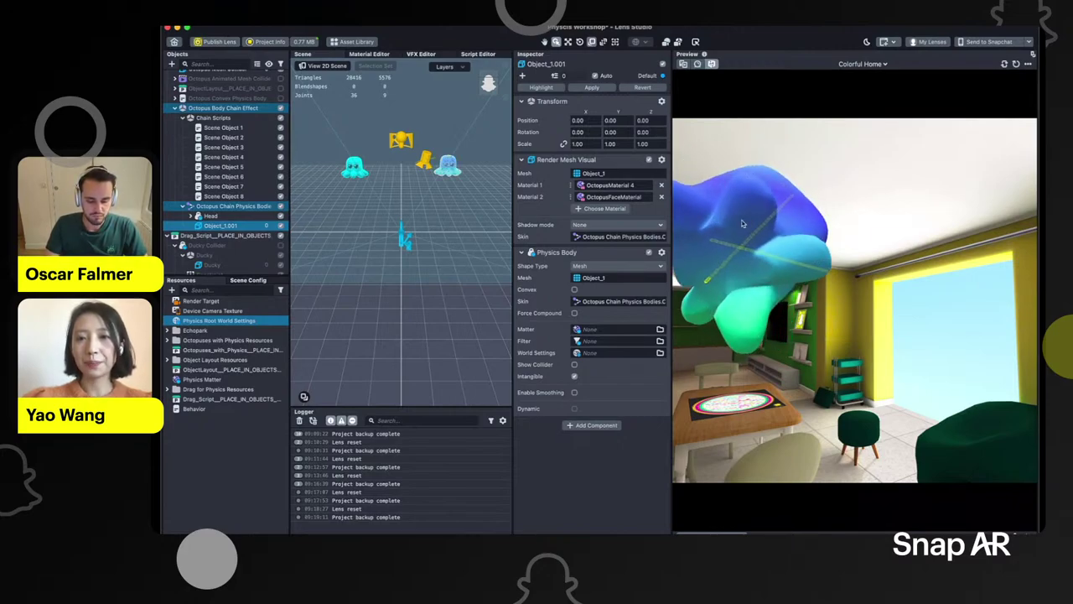
Turn off the constraint and collider display in the Chain scripts of Scene Object 2 and Scene Object 1
scroll(843, 207, down, 3)
right_drag(905, 254, 763, 263)
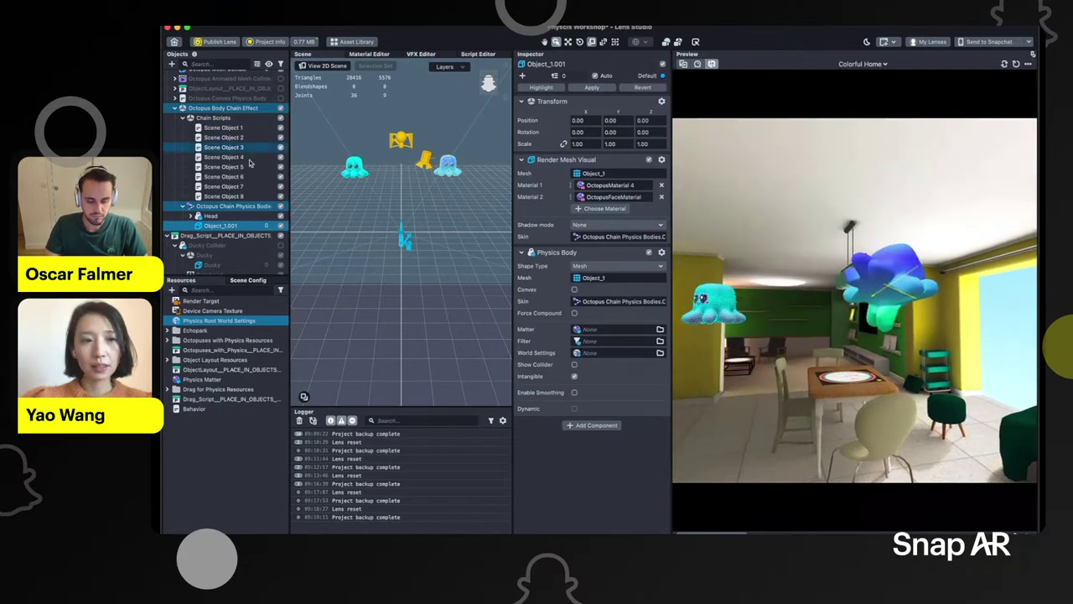
click(226, 128)
click(240, 137)
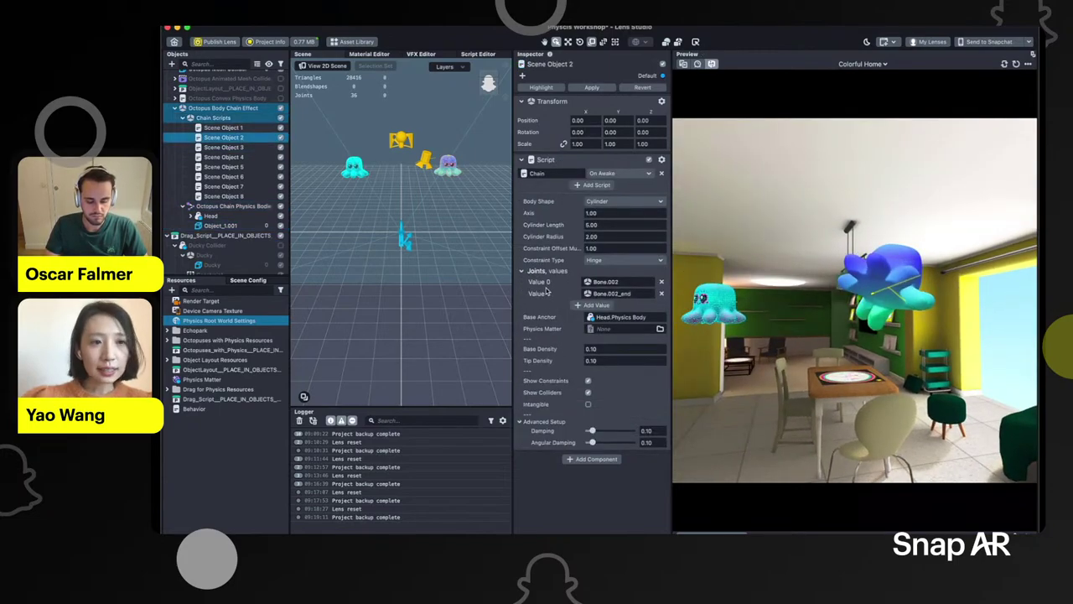
click(588, 381)
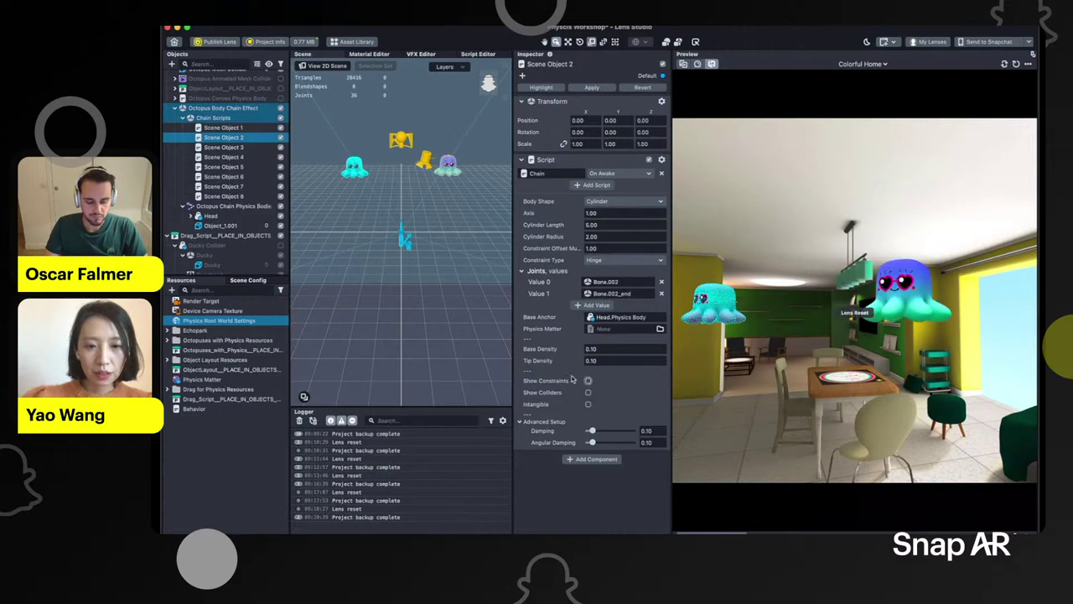
click(275, 129)
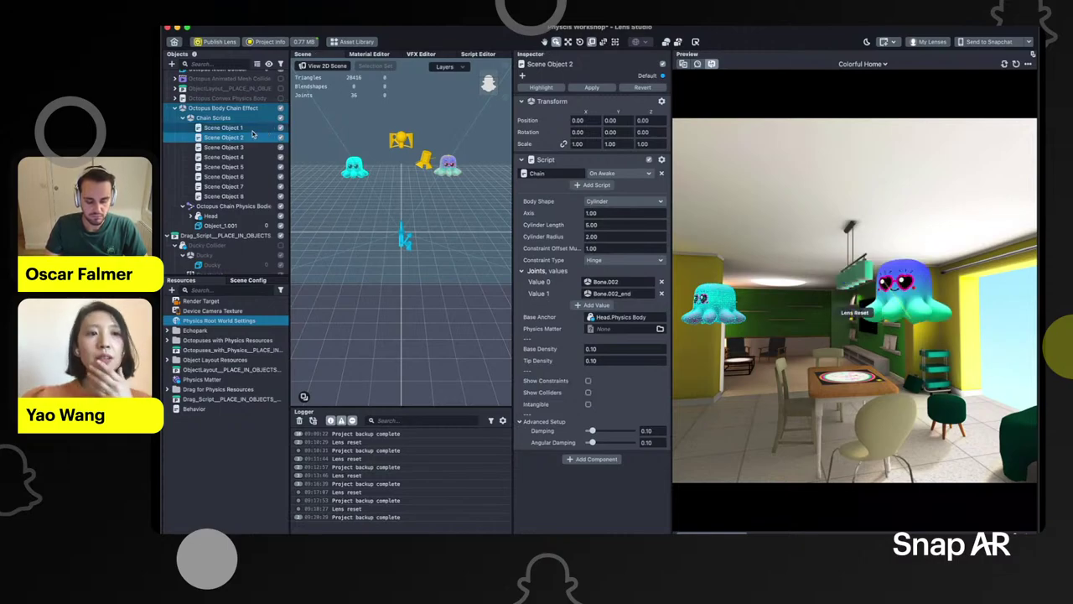
click(589, 393)
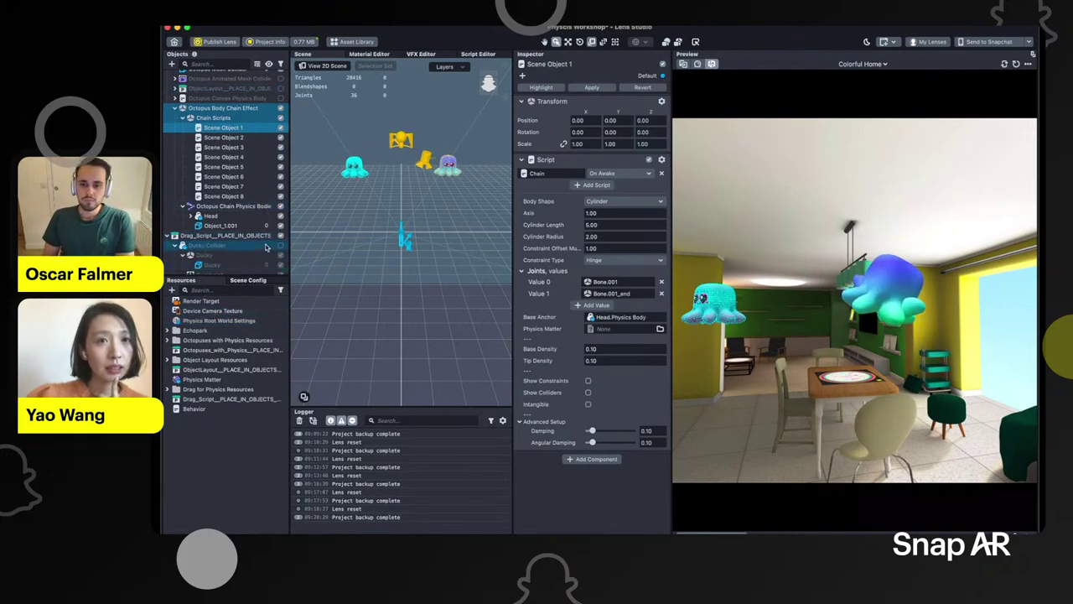
Turn on collider display for Object_1.001's Physics Body and test pulling the chain octopus in the preview
click(227, 227)
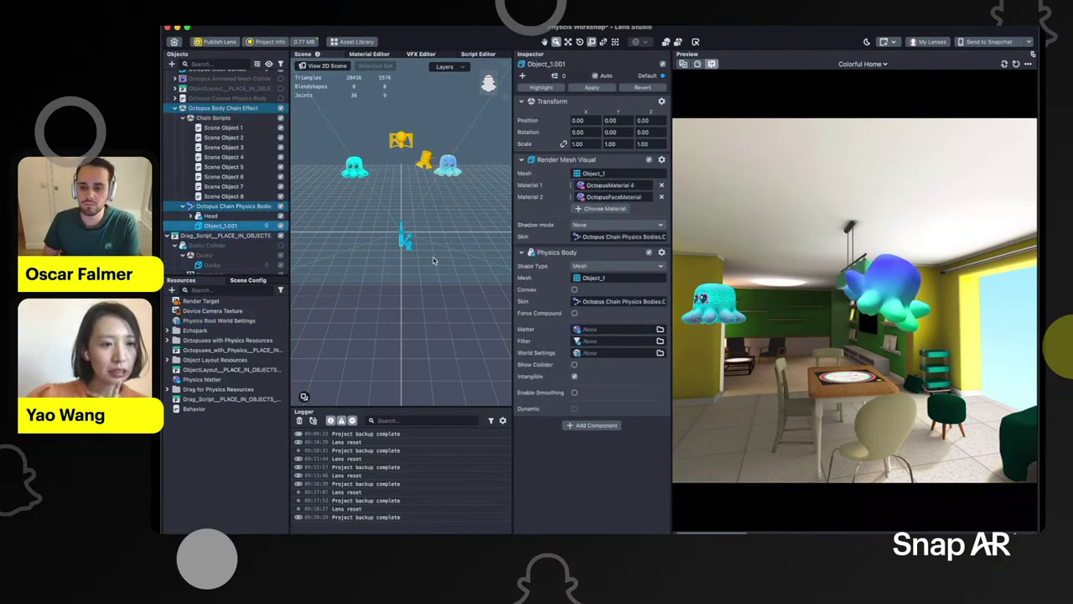
click(575, 366)
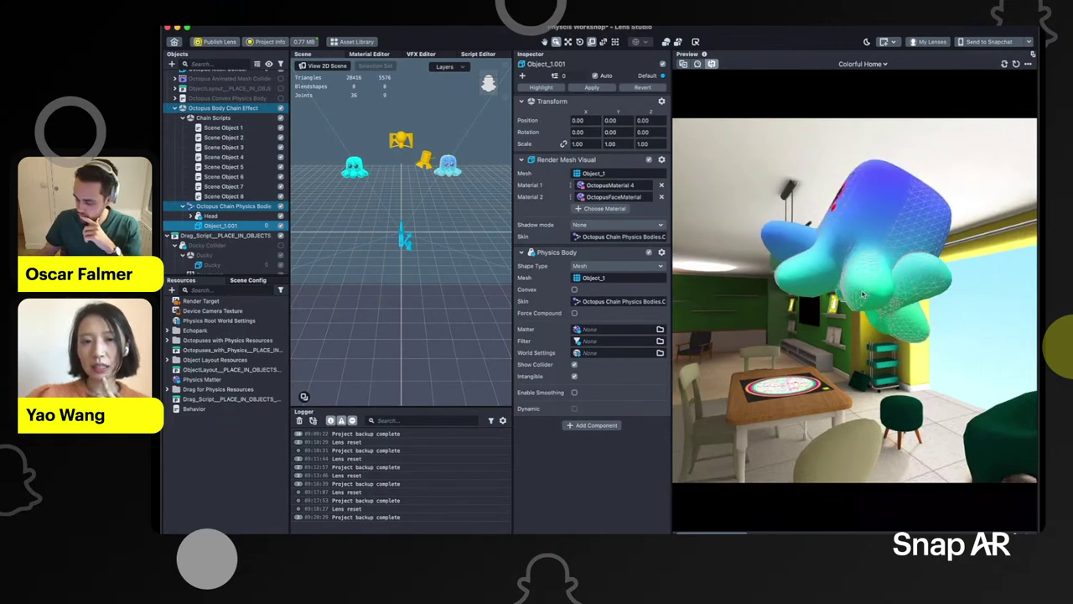
drag(959, 230, 964, 289)
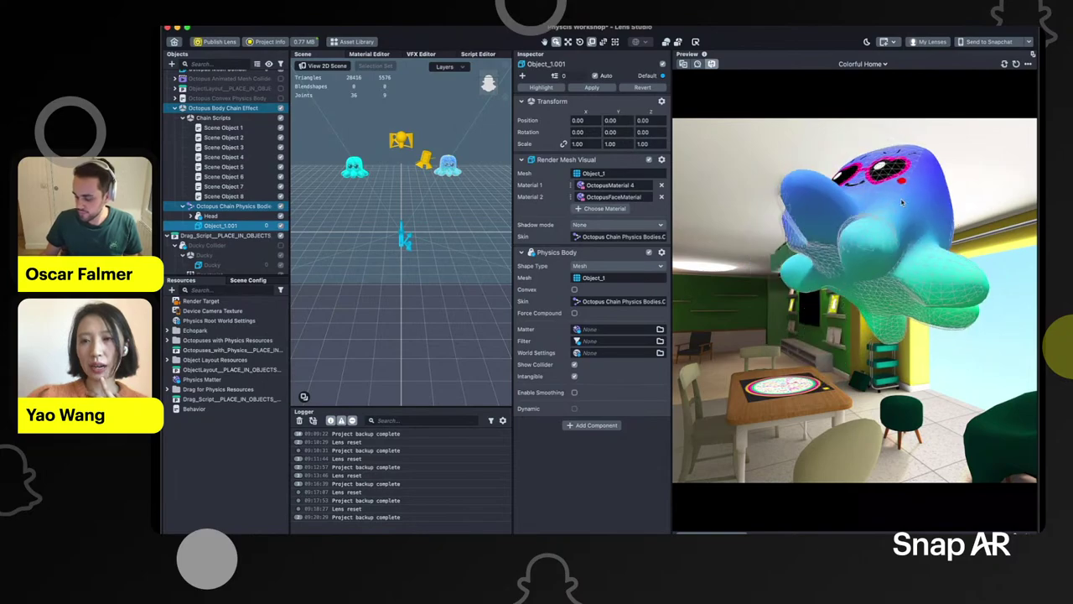
drag(786, 239, 856, 285)
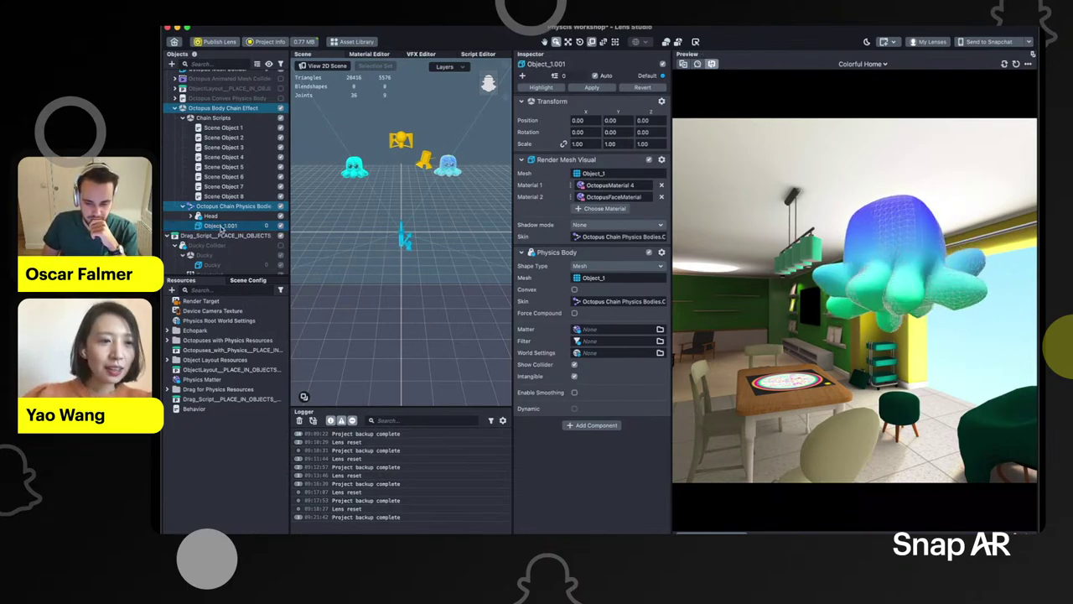
Add a Script component to Octopus Body Chain Effect and assign the Behavior script to it
click(223, 108)
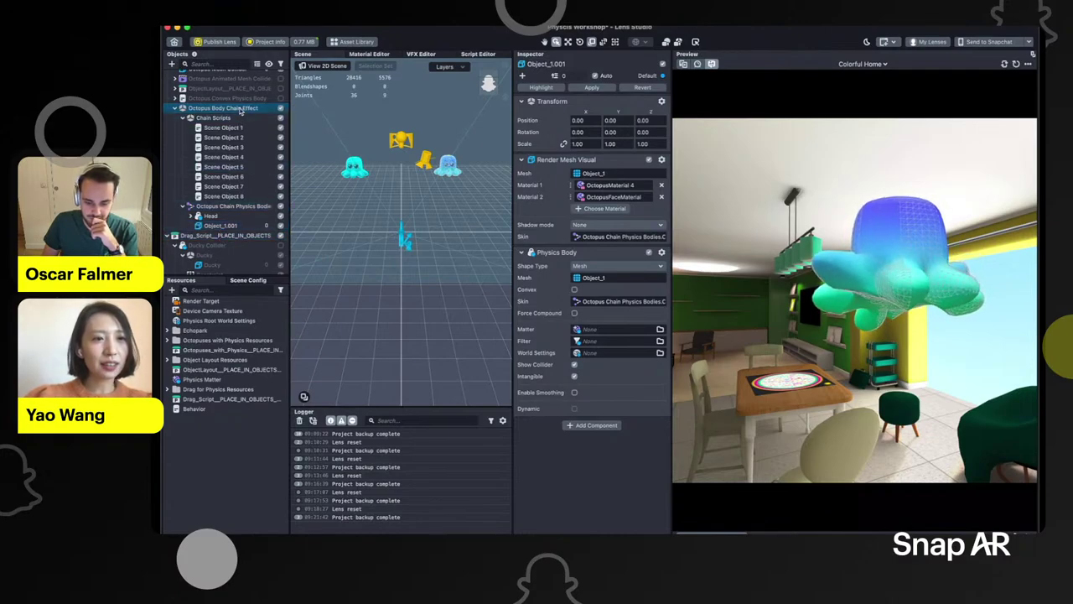
click(595, 160)
text(u)
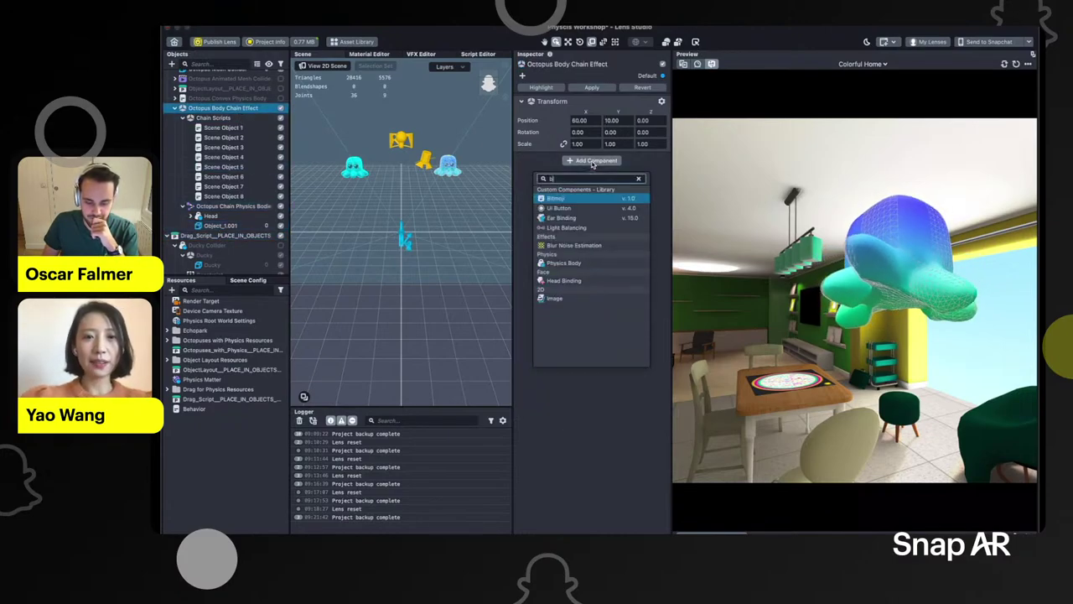
key(BackSpace)
text(sc)
key(Return)
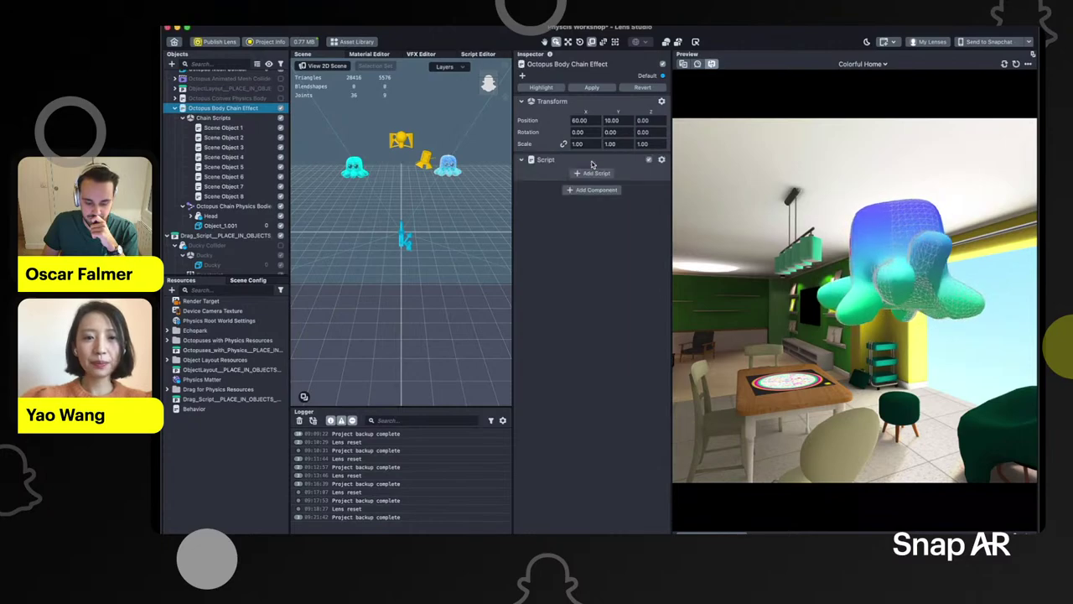
click(591, 175)
click(551, 208)
click(661, 366)
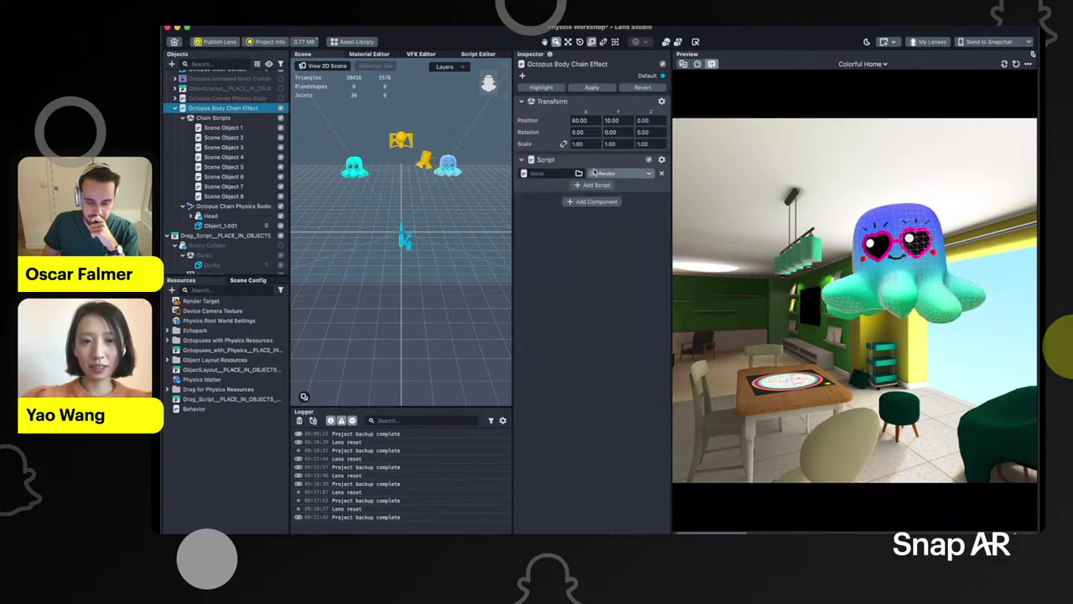
Set the Behavior's trigger to Physics Raycast from touch, assign the scene Camera, and exclude intangible colliders
click(633, 204)
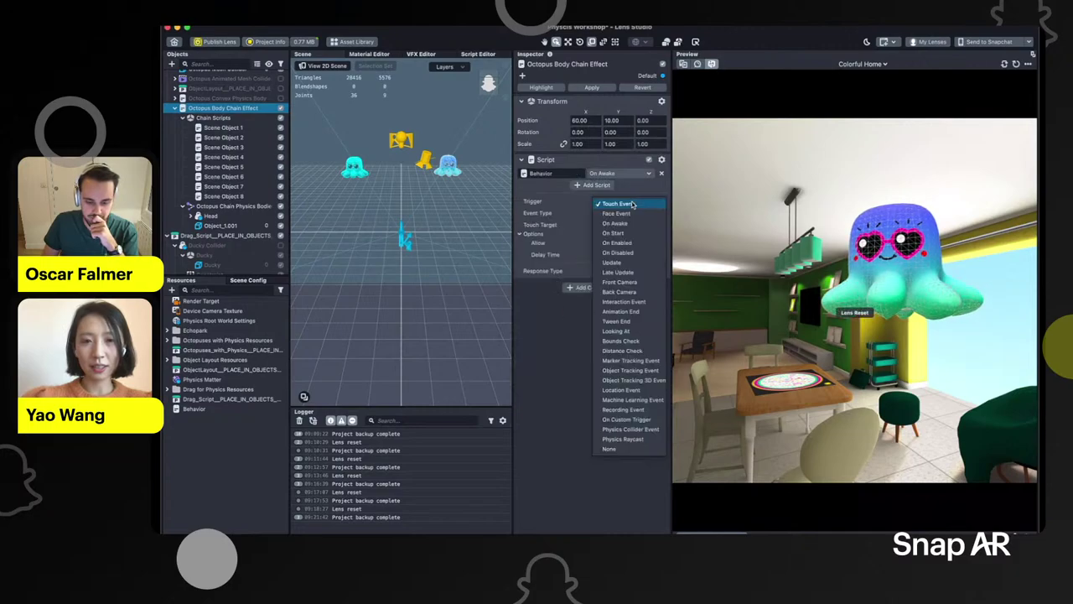
click(619, 439)
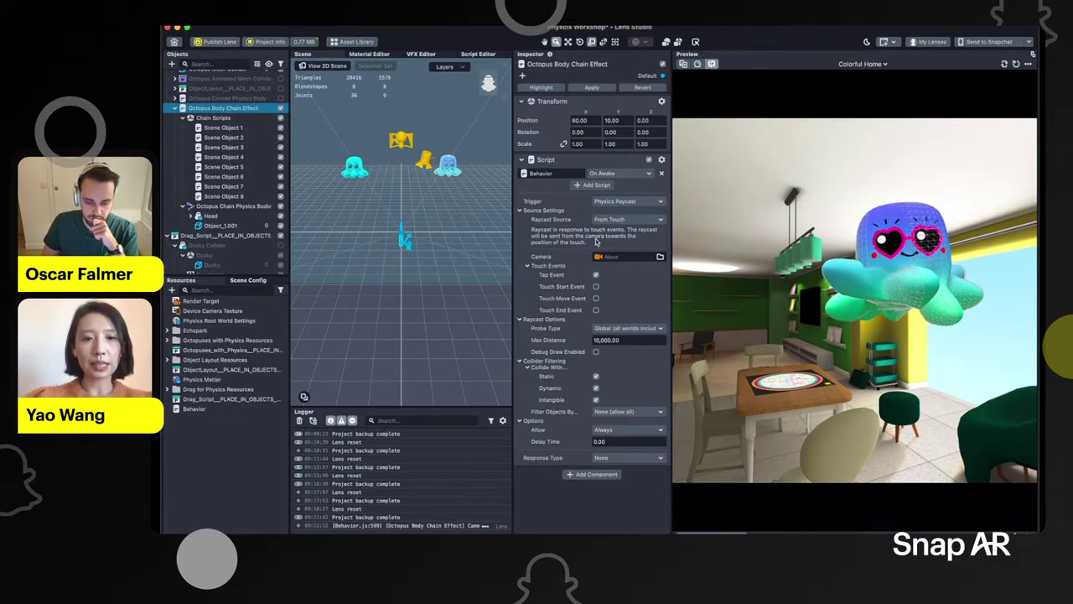
scroll(210, 135, up, 3)
drag(205, 79, 611, 260)
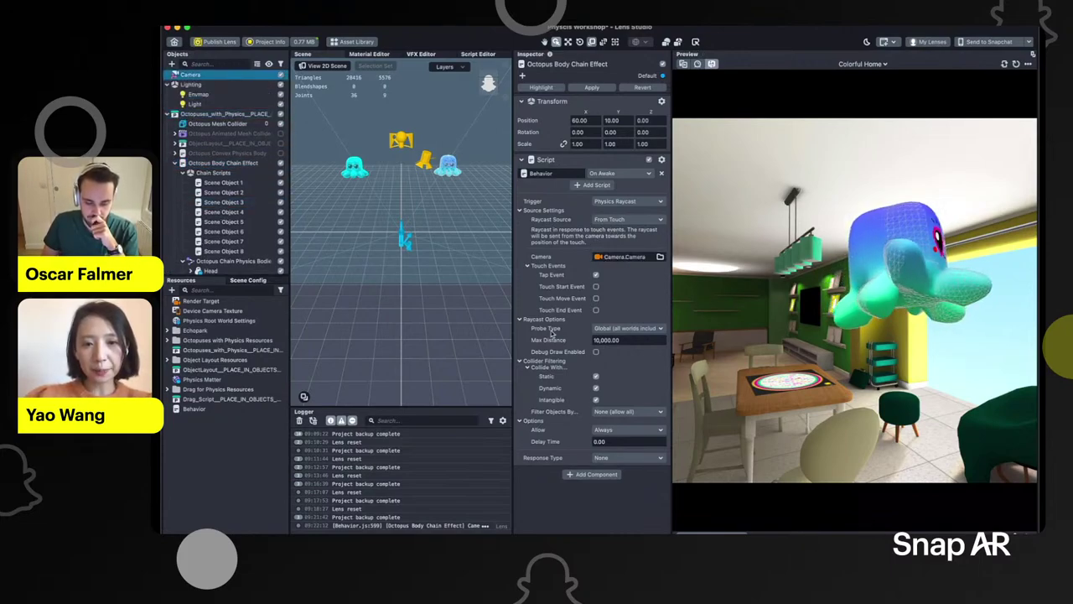
click(596, 400)
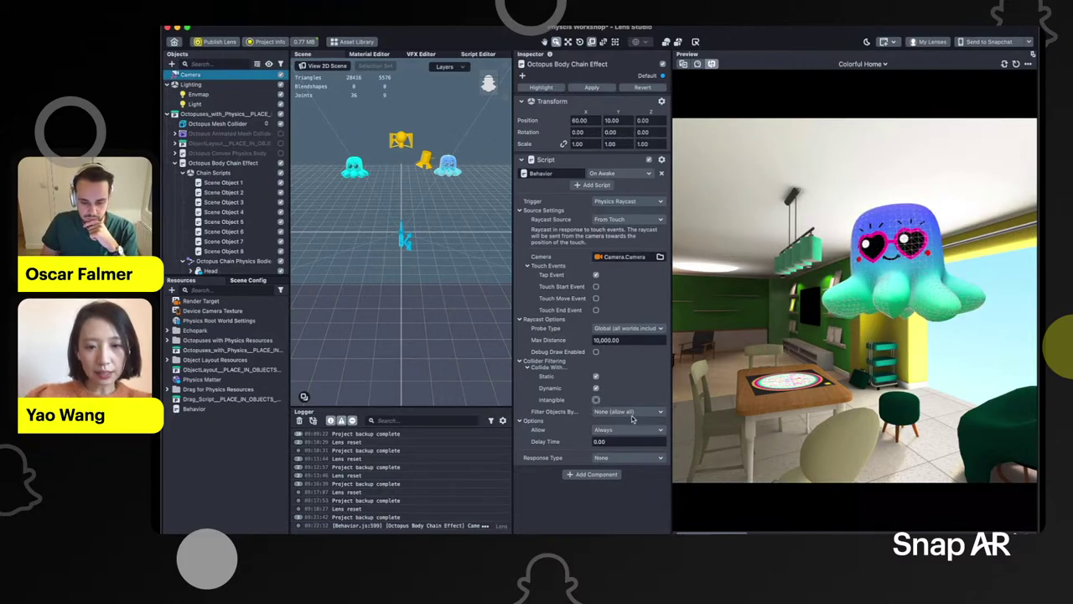
Filter the raycast by Other object and add the Head's Physics Body as an allowed object
click(619, 411)
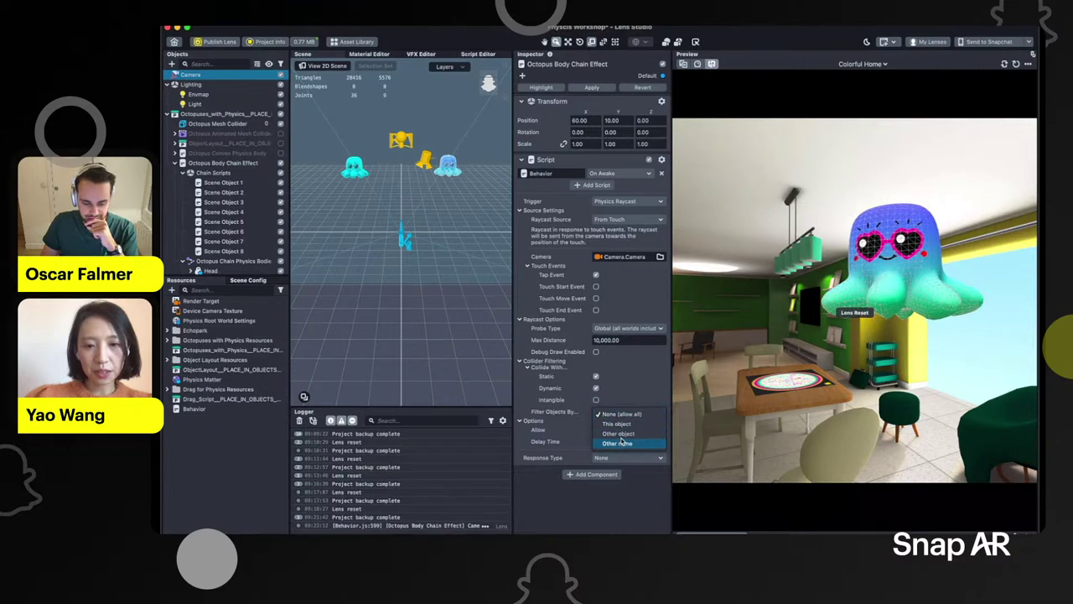
click(619, 433)
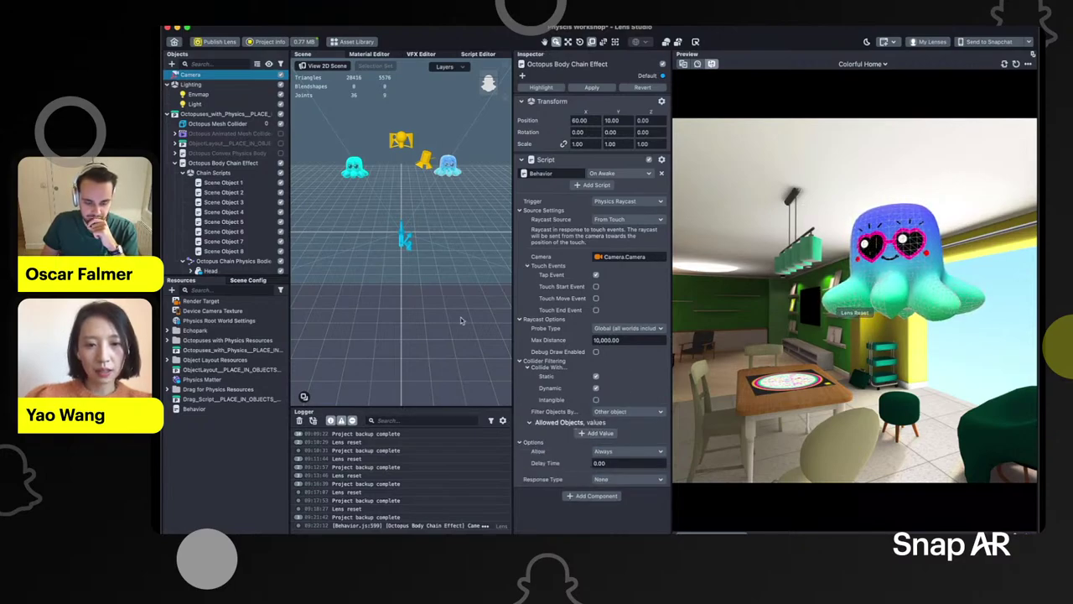
scroll(243, 243, down, 2)
click(596, 432)
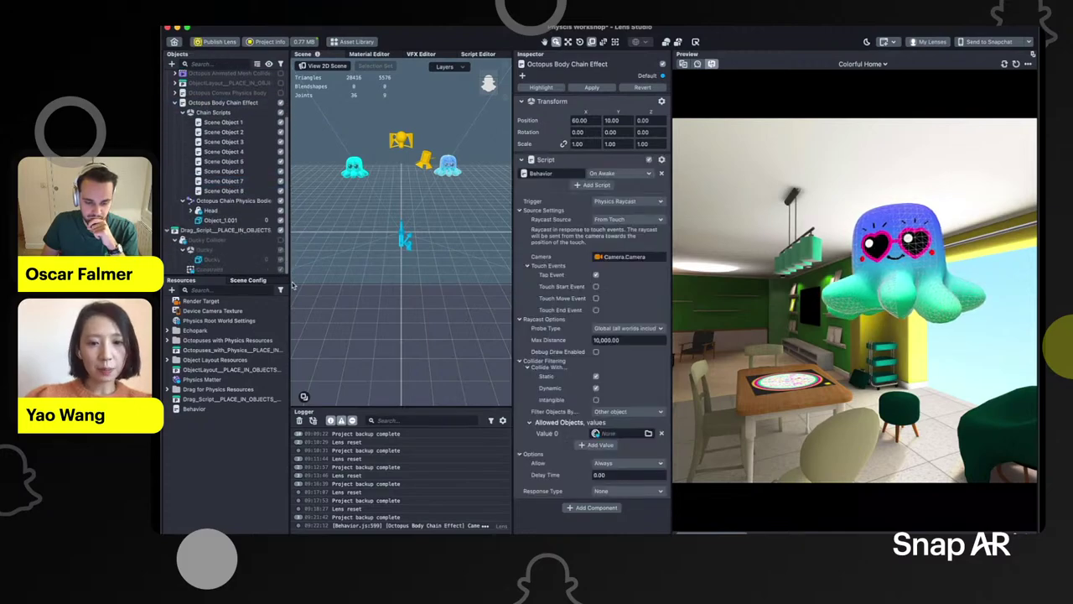
drag(223, 216, 621, 432)
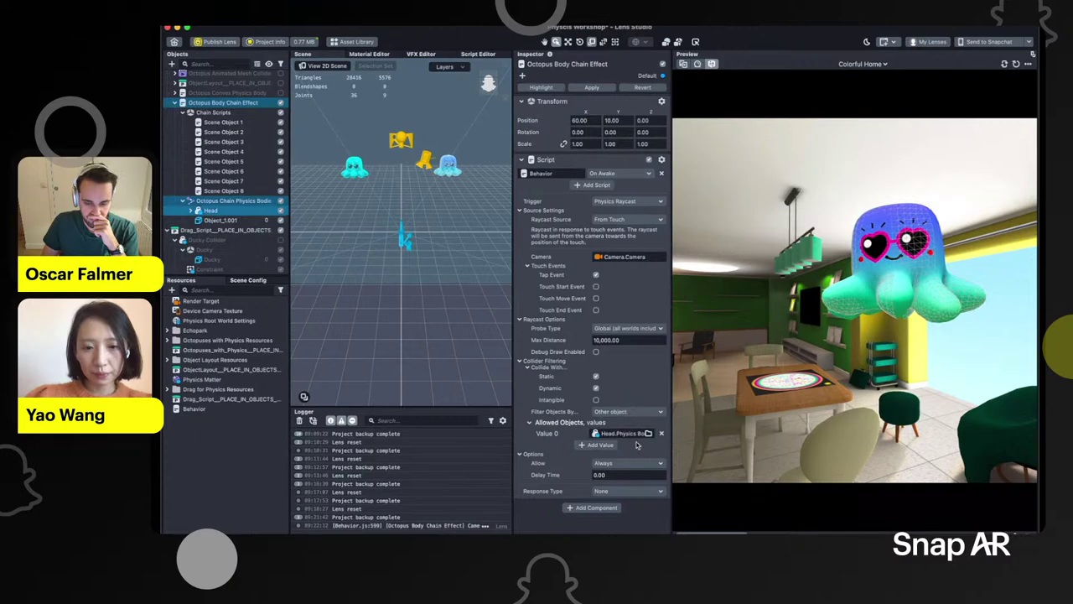
Set the Behavior's response to Print Message with the text "Hey" and test the touch raycast in an enlarged Logger
click(629, 491)
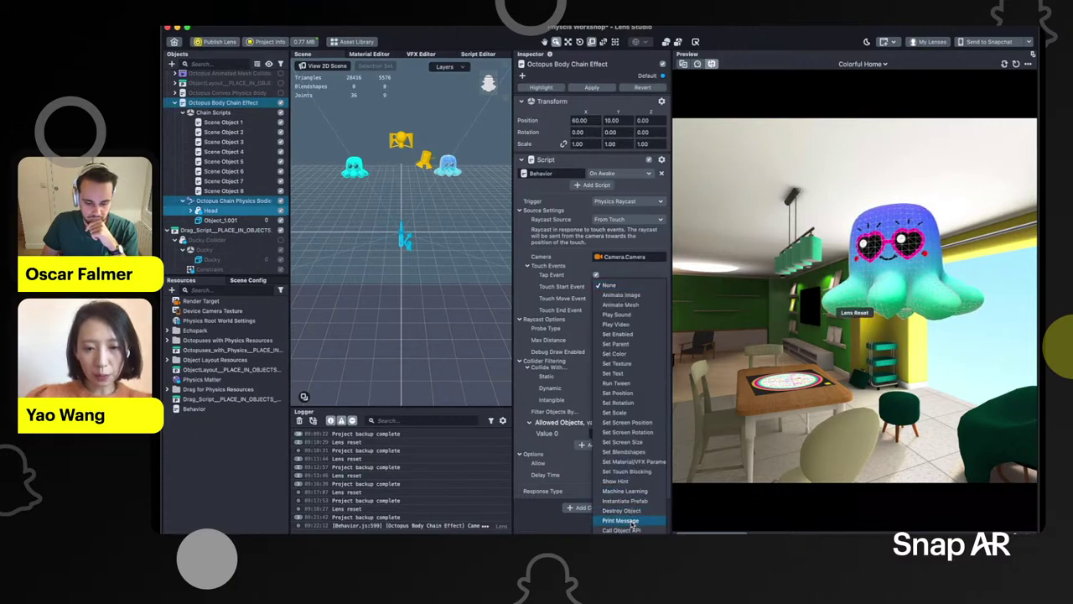
click(620, 521)
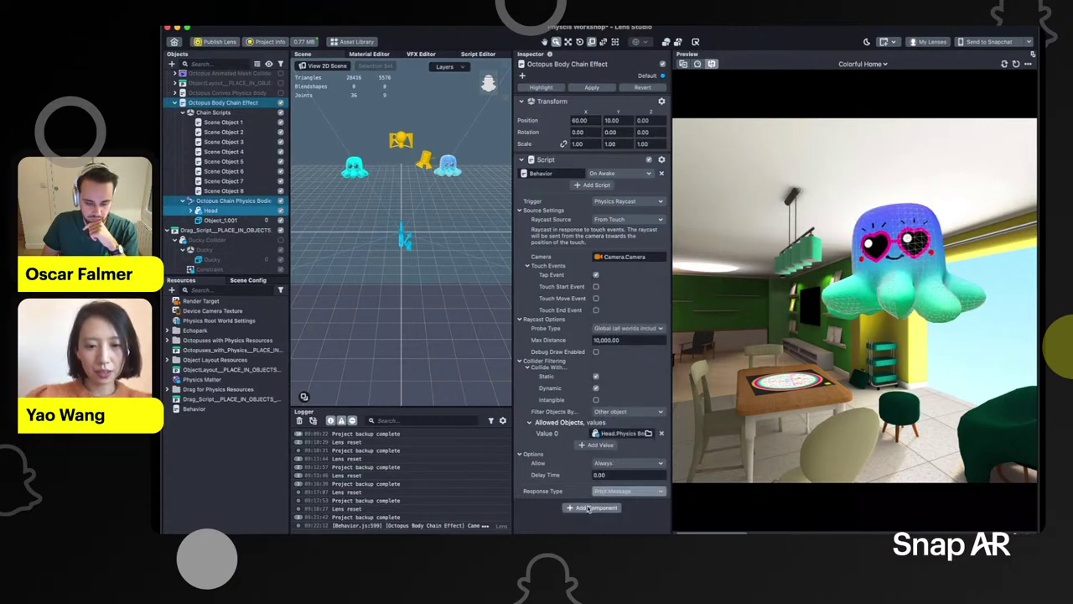
click(603, 501)
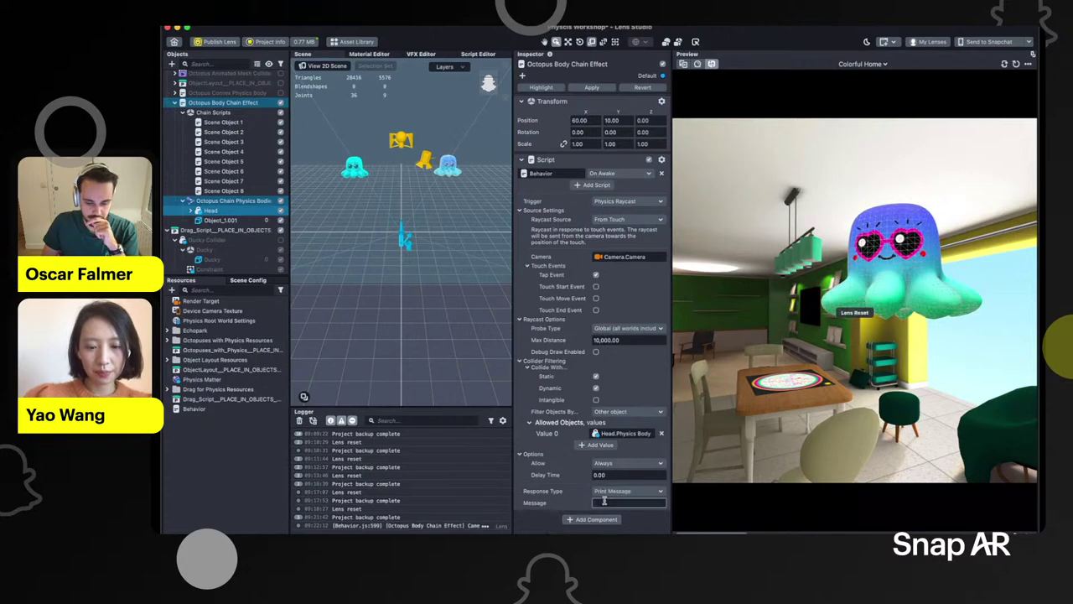
text(Hey)
key(Return)
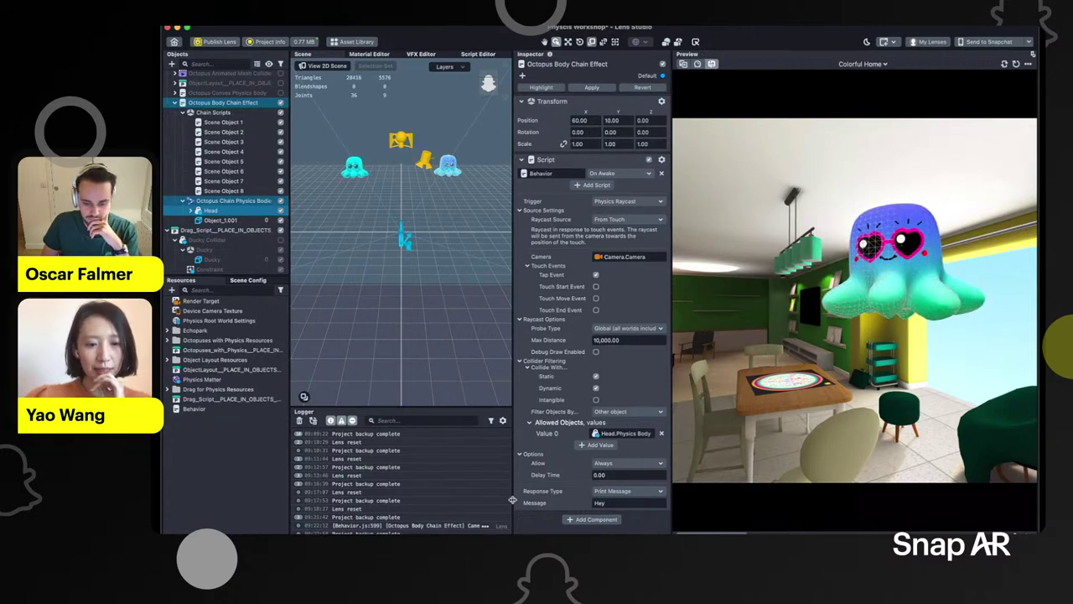
drag(456, 405, 457, 305)
click(478, 442)
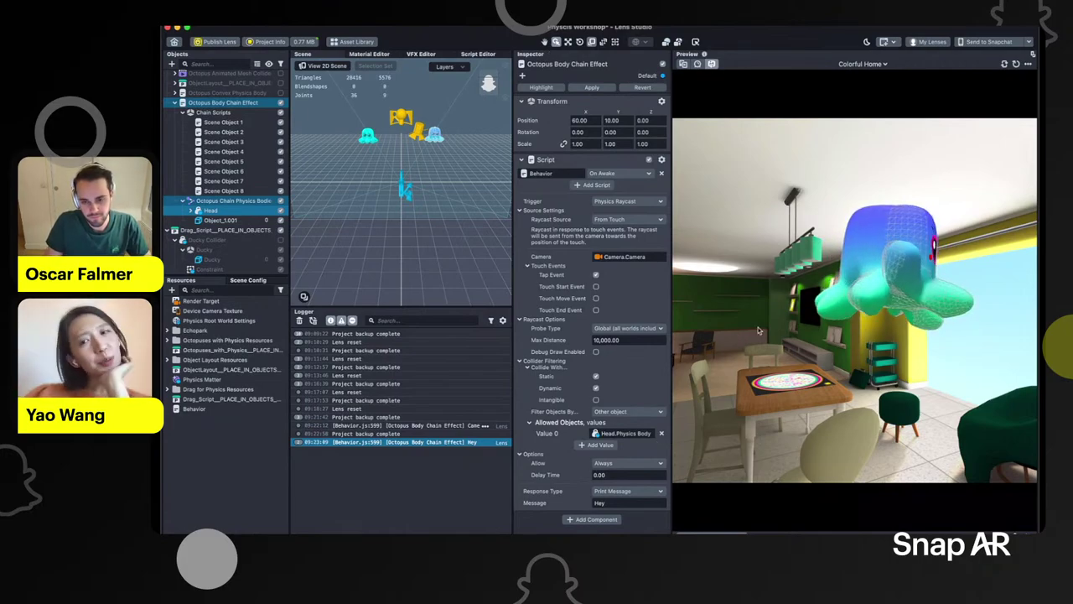
Change the Behavior's response type to Run Tween and collapse the Lighting and Octopuses_with_Physics groups in the hierarchy
click(643, 493)
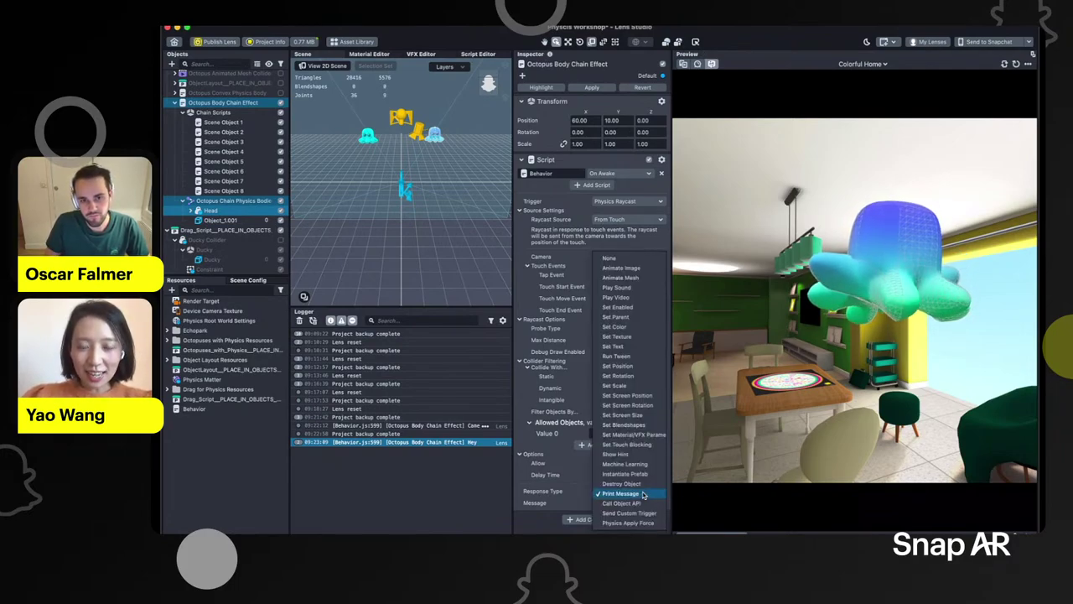
click(643, 358)
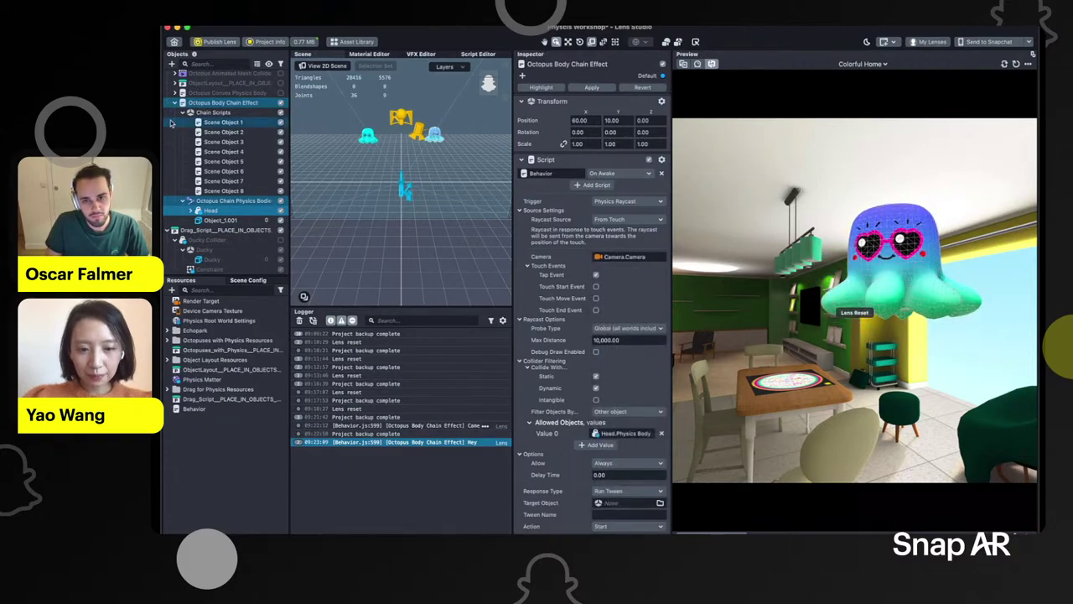
scroll(166, 86, up, 5)
click(167, 84)
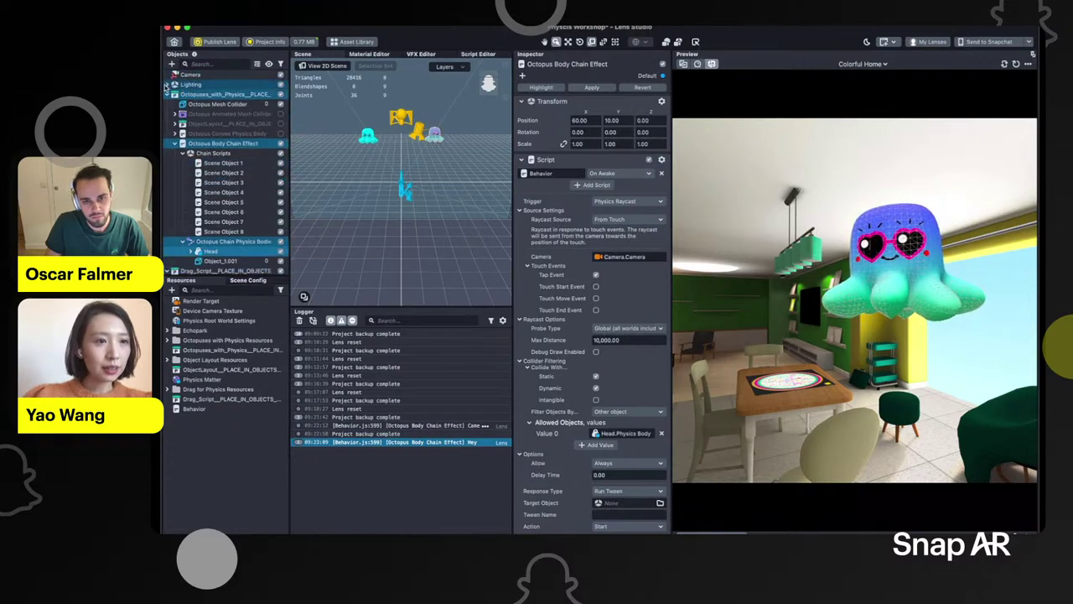
click(167, 94)
click(186, 178)
Add the Tween Manager helper script to the scene as TweenManager and clear the Logger
click(172, 63)
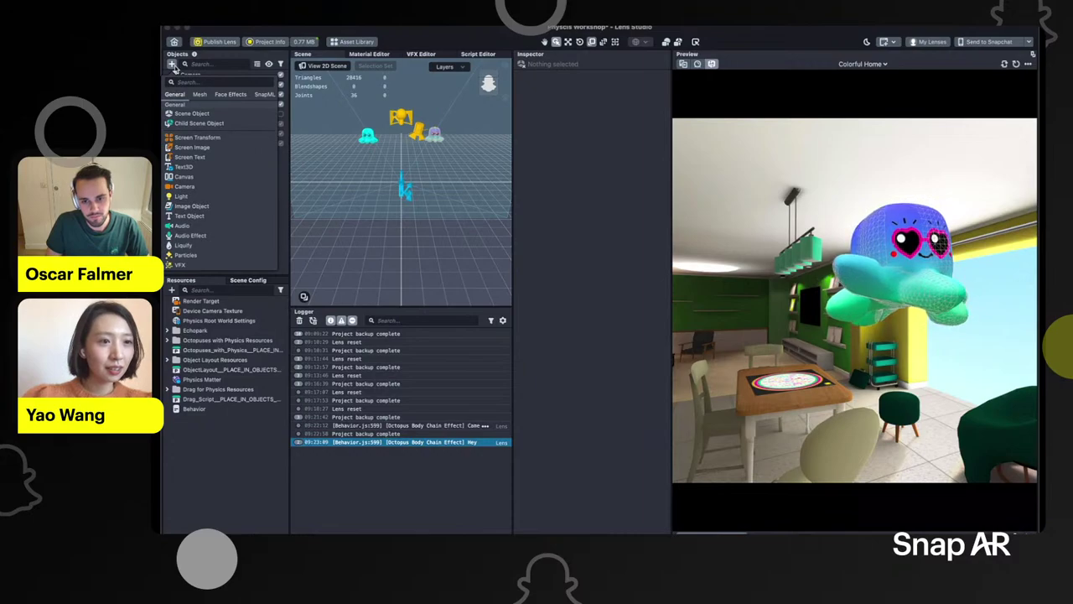
text(tw)
mouse_move(270, 102)
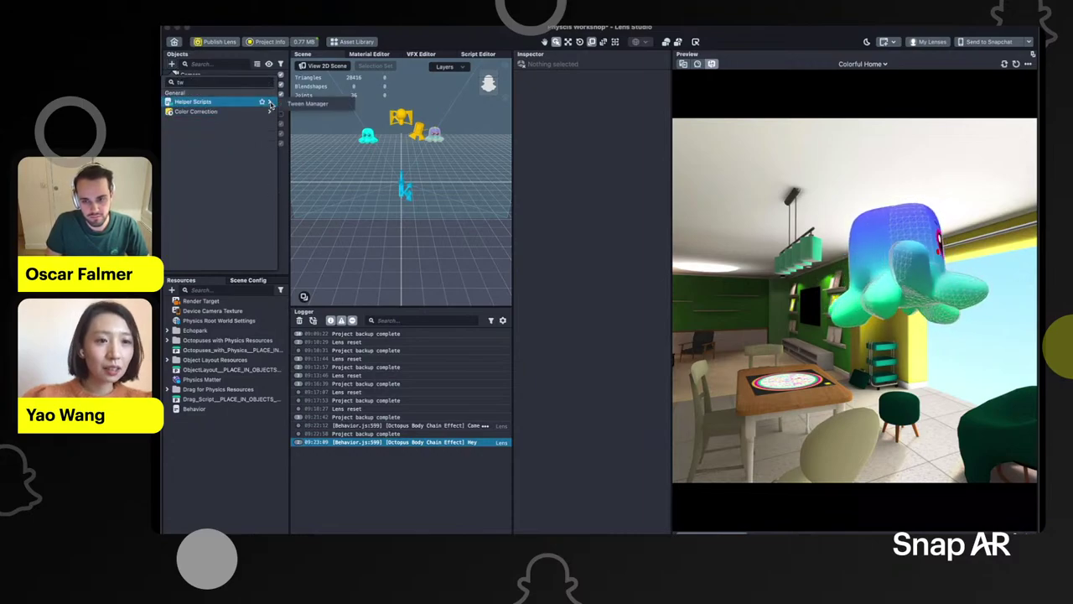
click(316, 106)
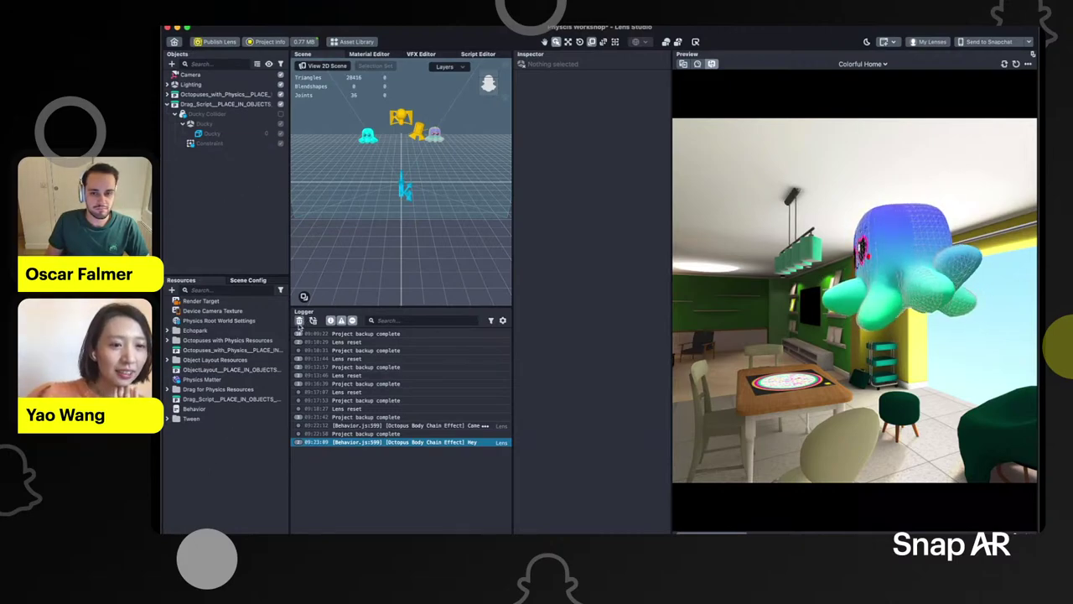
click(300, 320)
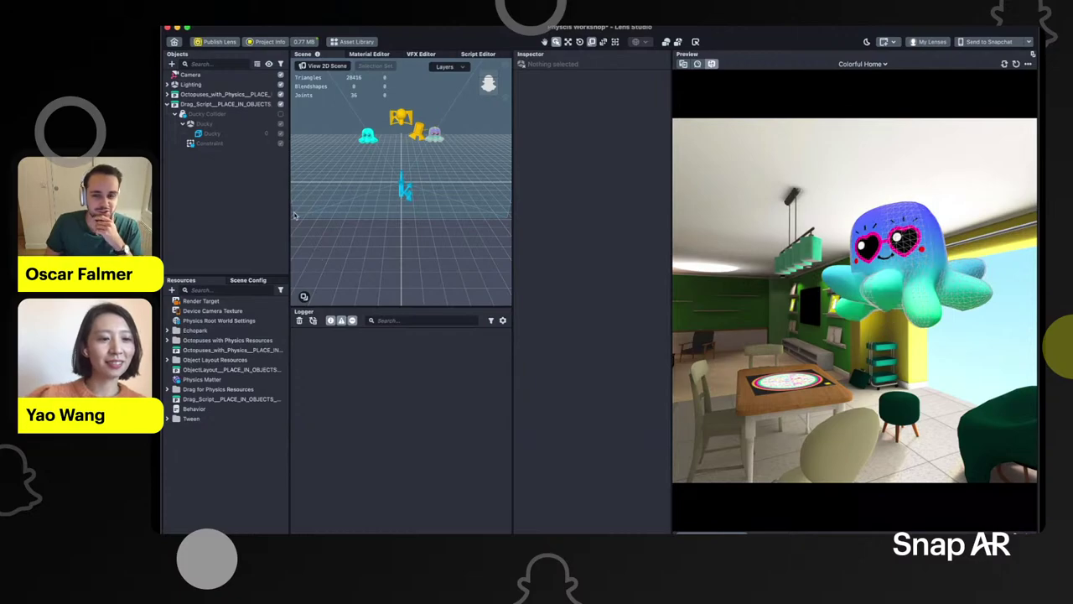
key(super+z)
text(TweenManager)
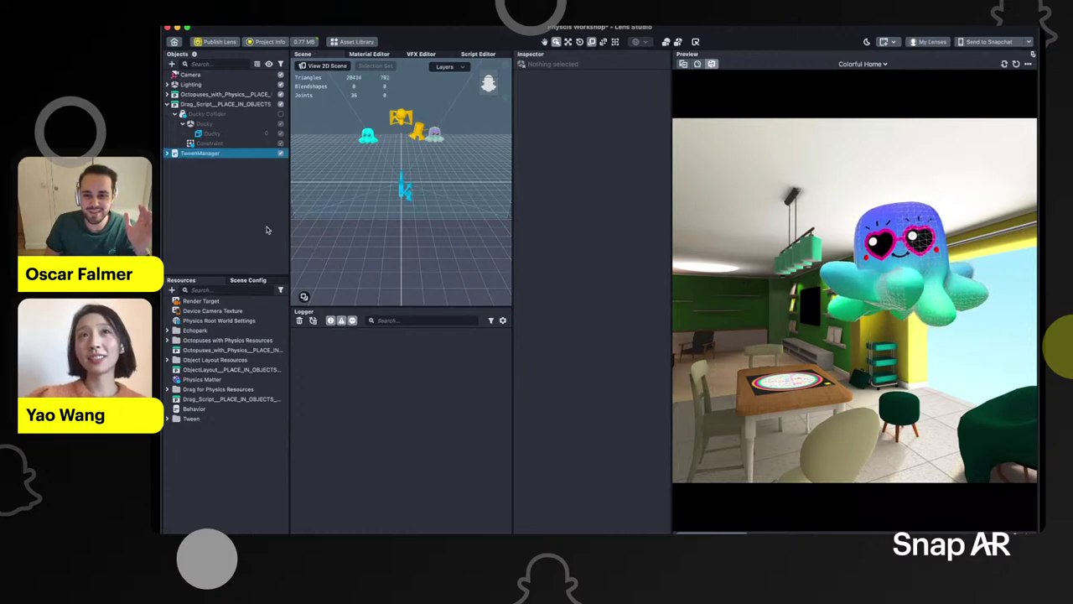
key(Return)
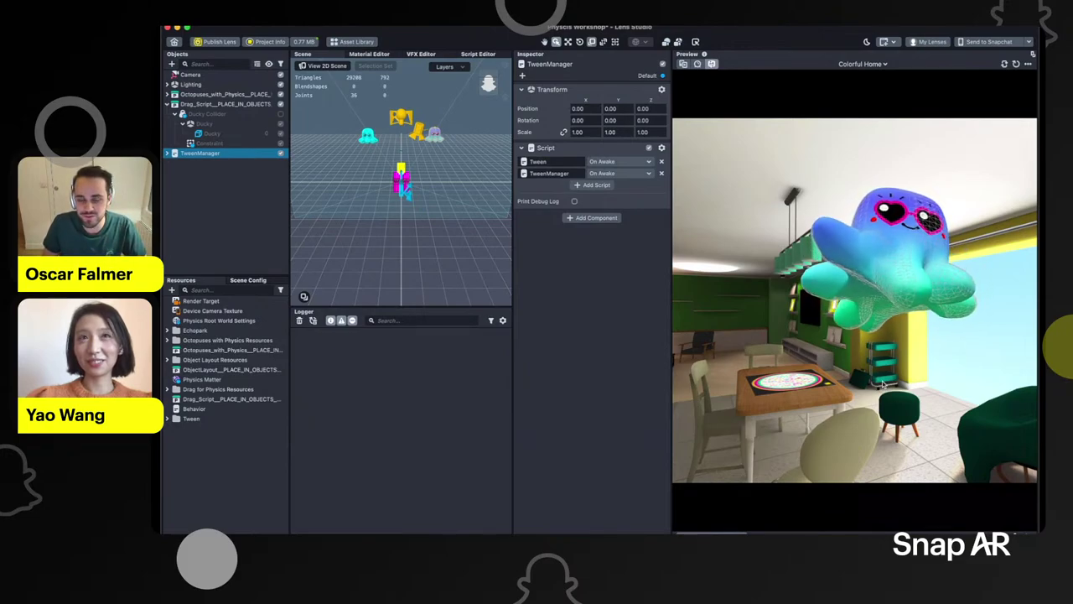
Move TweenManager to the beginning of the object hierarchy and delete its Examples [REMOVE_ME] child object
double_click(203, 154)
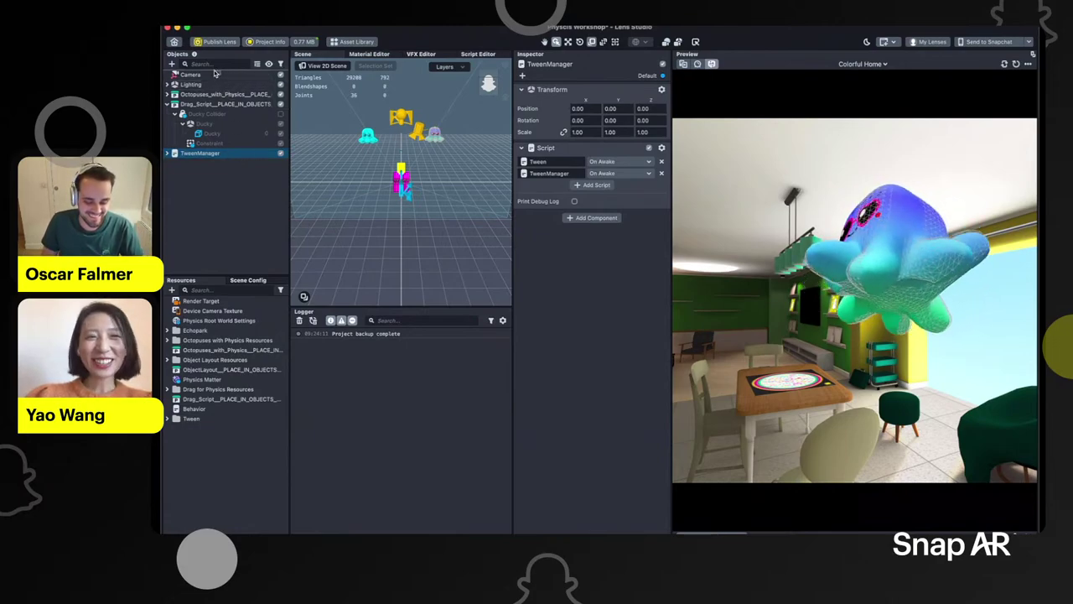
drag(215, 73, 215, 72)
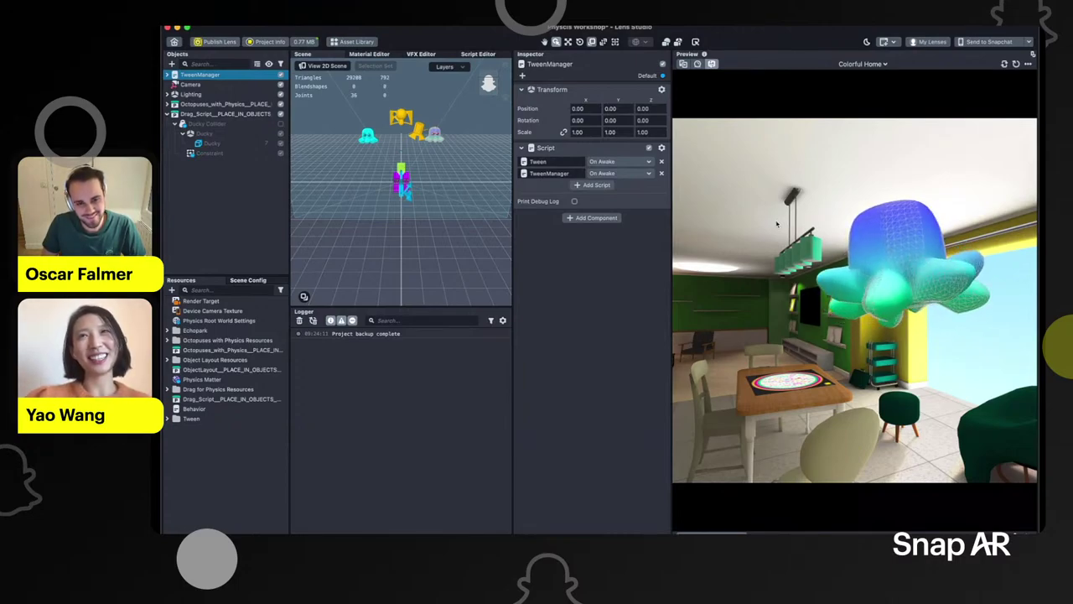
click(168, 74)
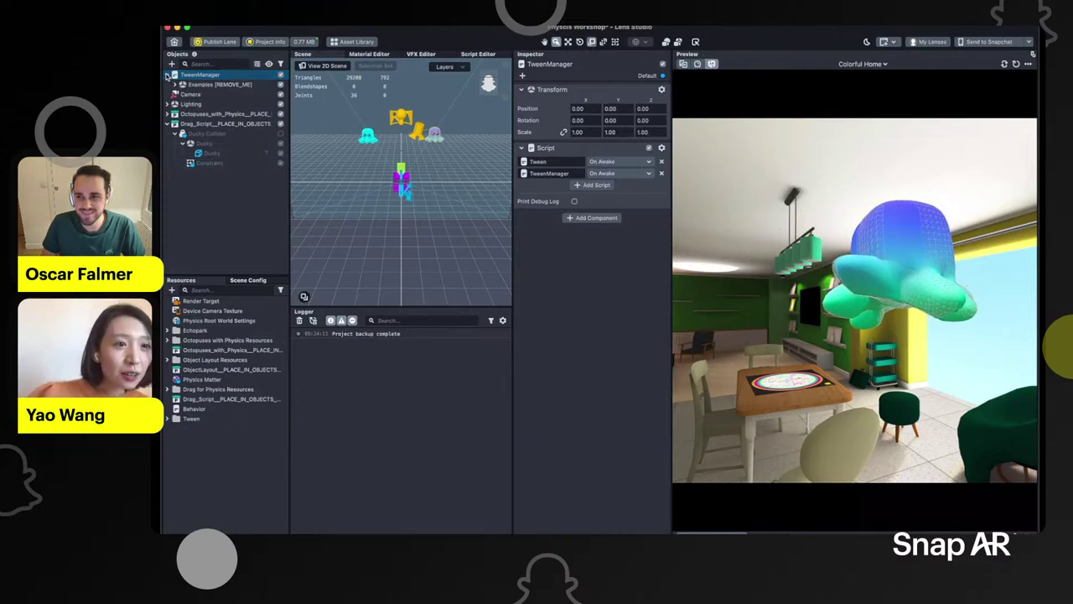
click(216, 85)
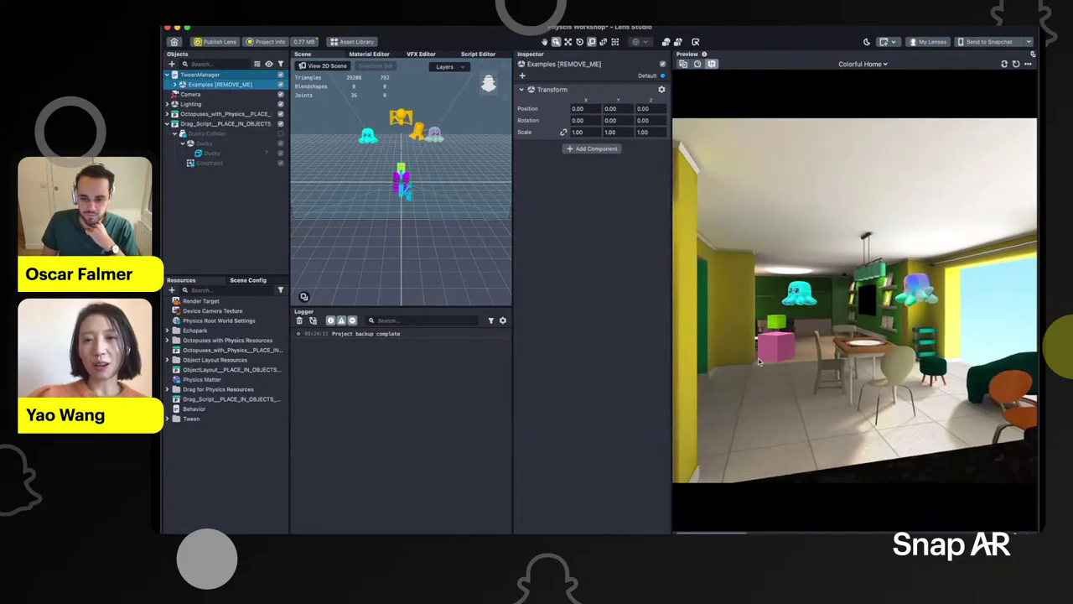
right_click(257, 86)
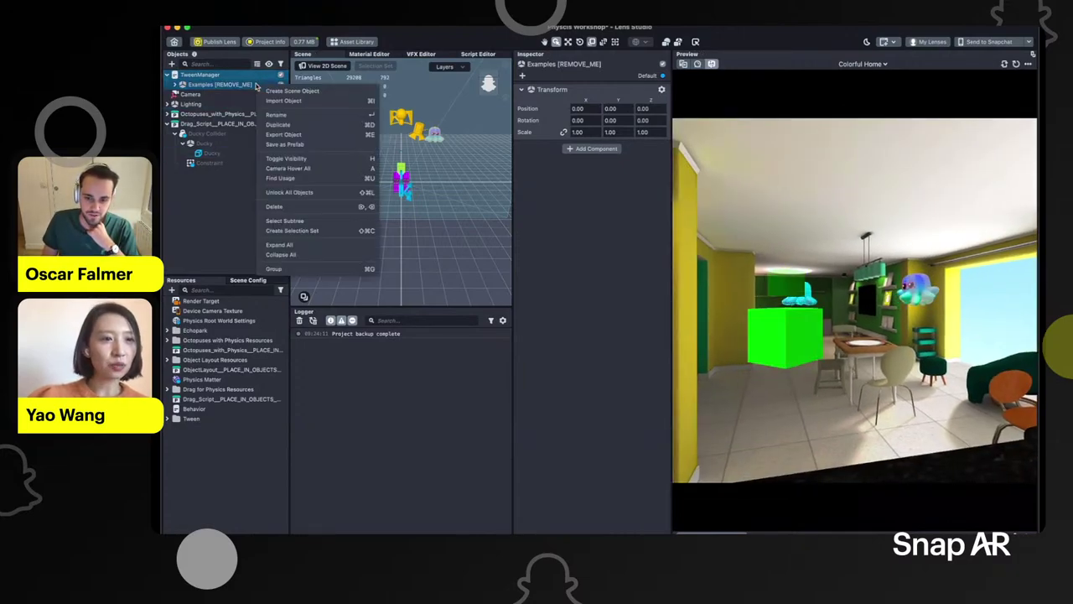
click(235, 184)
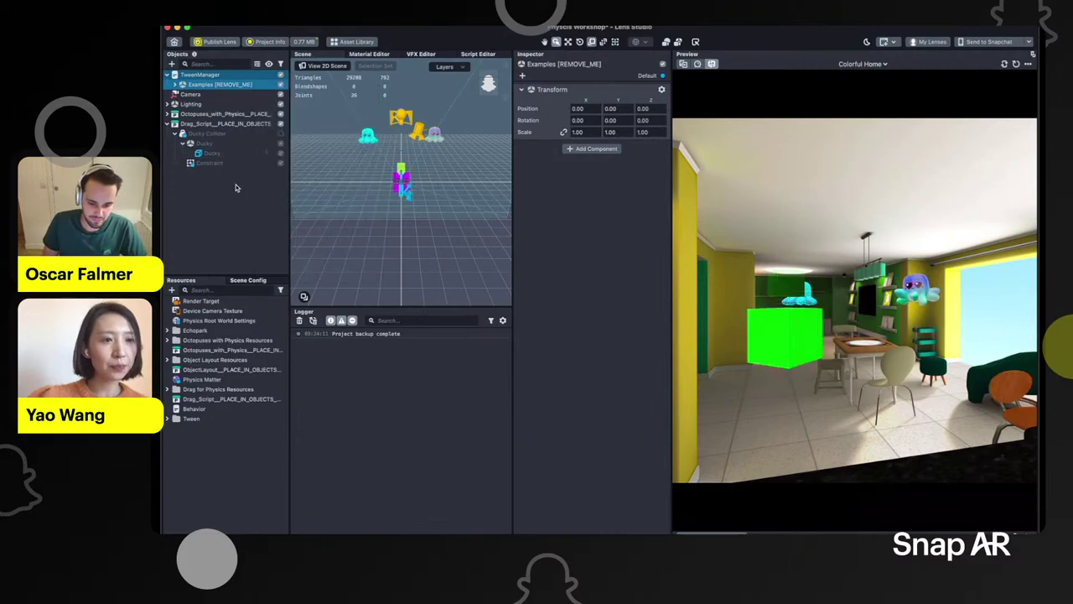
key(Delete)
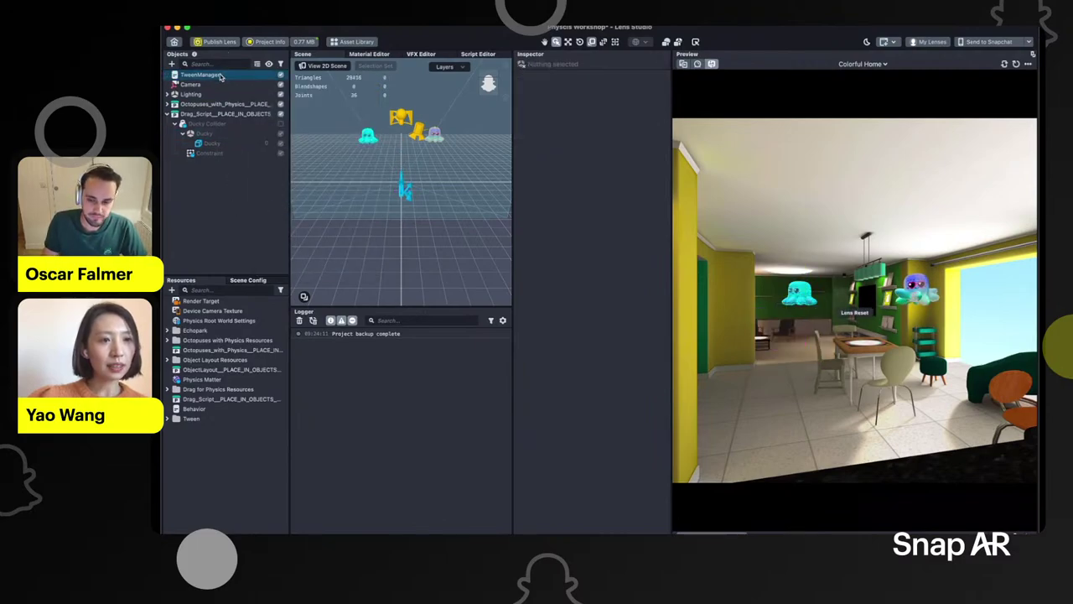
Add a Script component with the TweenColor script to Object_1.001 inside Octopus Body Chain Effect
click(221, 76)
click(171, 104)
click(175, 153)
click(175, 153)
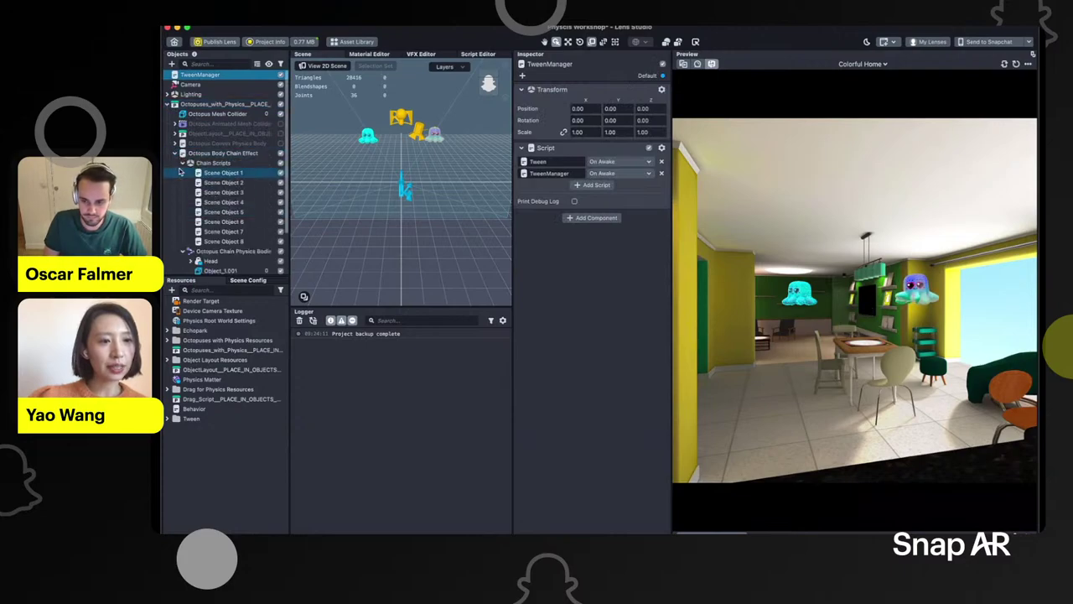
click(183, 163)
click(220, 192)
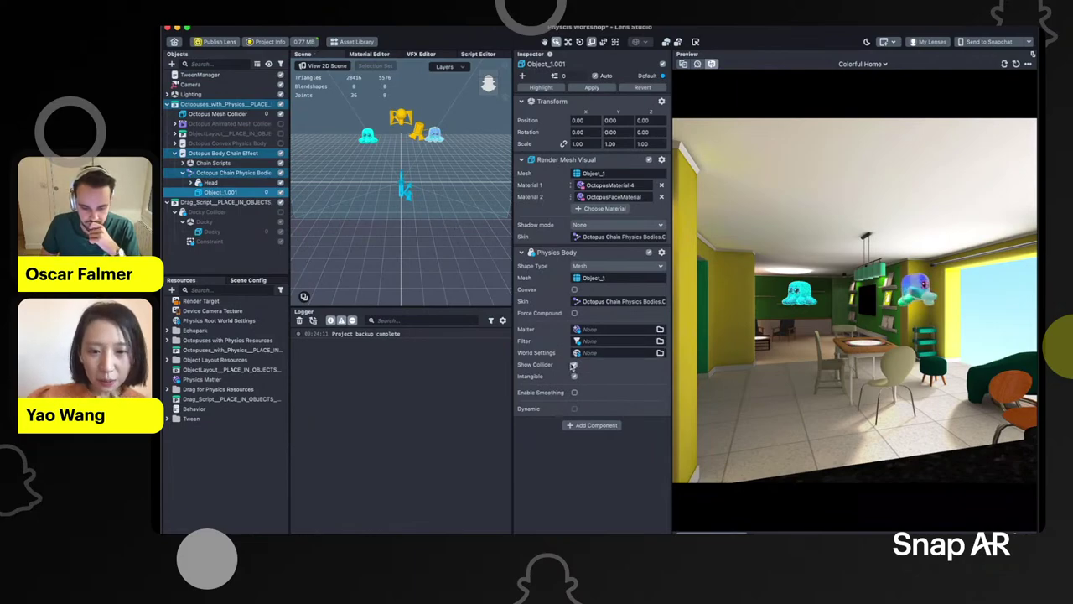
click(586, 426)
click(555, 306)
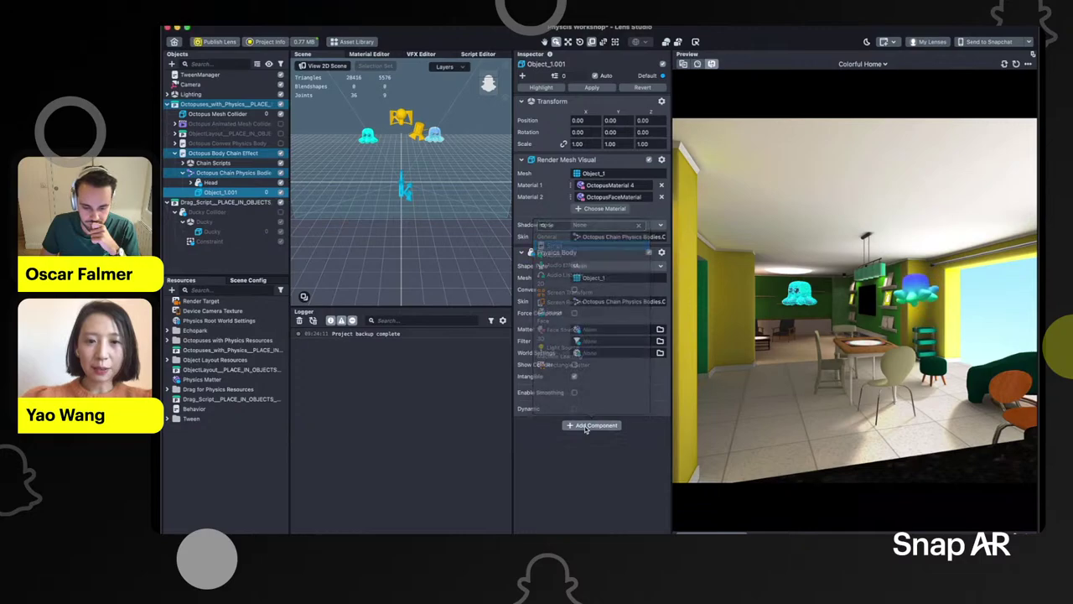
click(594, 438)
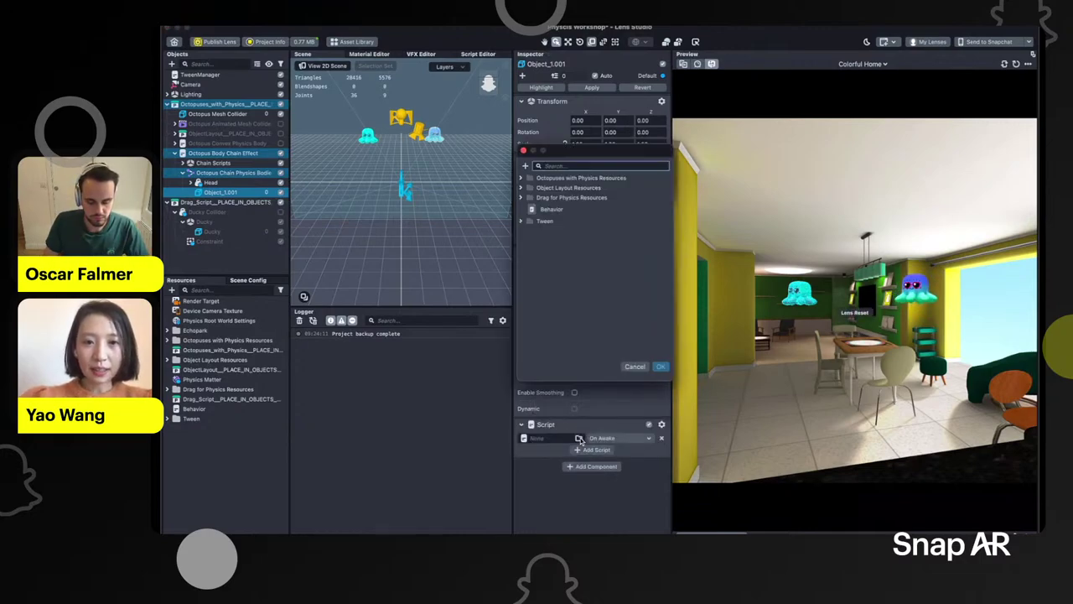
text(twee)
click(597, 227)
click(661, 367)
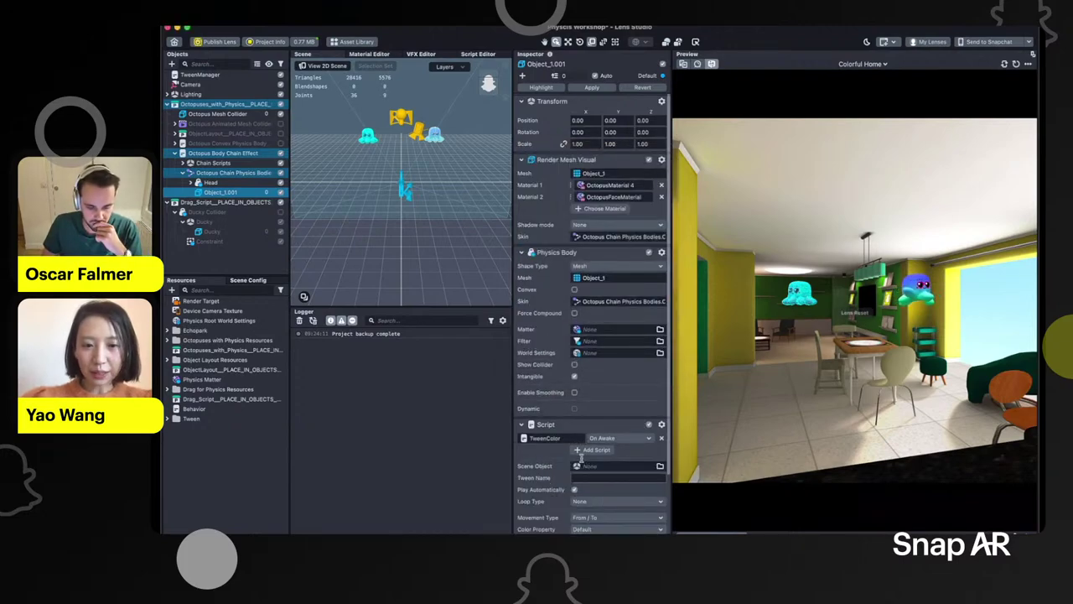
Assign Object_1.001 as the tween's scene object, name the tween PingpongColor and set its loop type to Ping Pong Once
scroll(577, 464, down, 3)
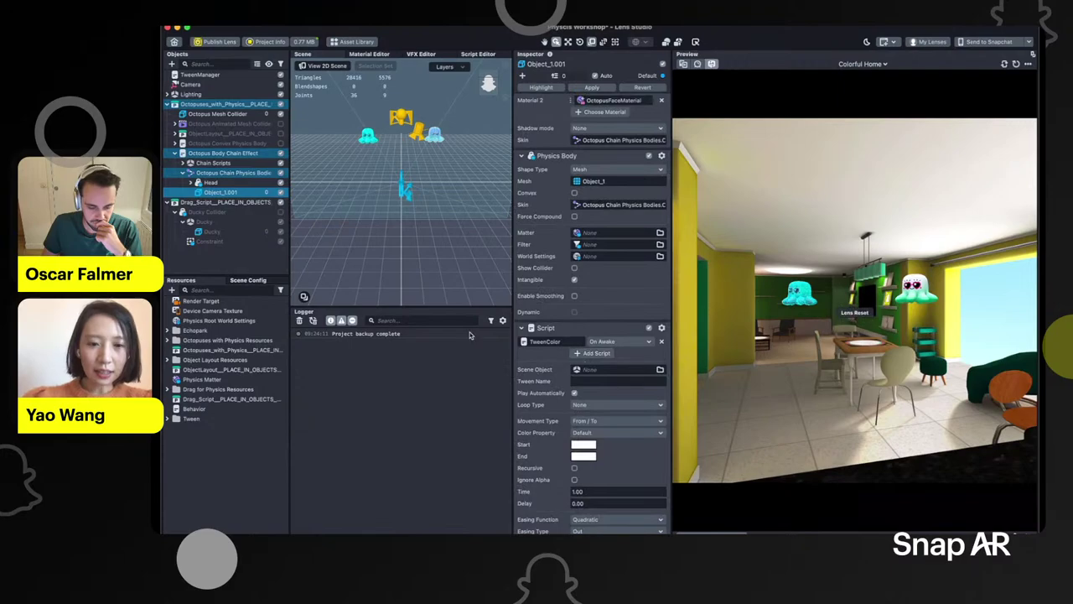
drag(241, 193, 599, 370)
click(577, 382)
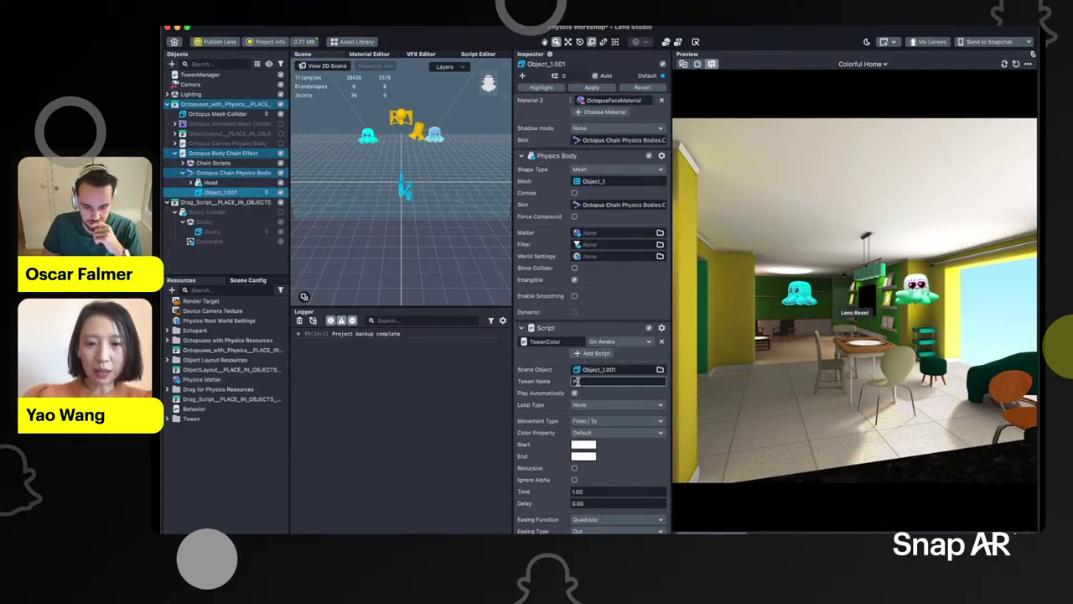
text(PingpongColor)
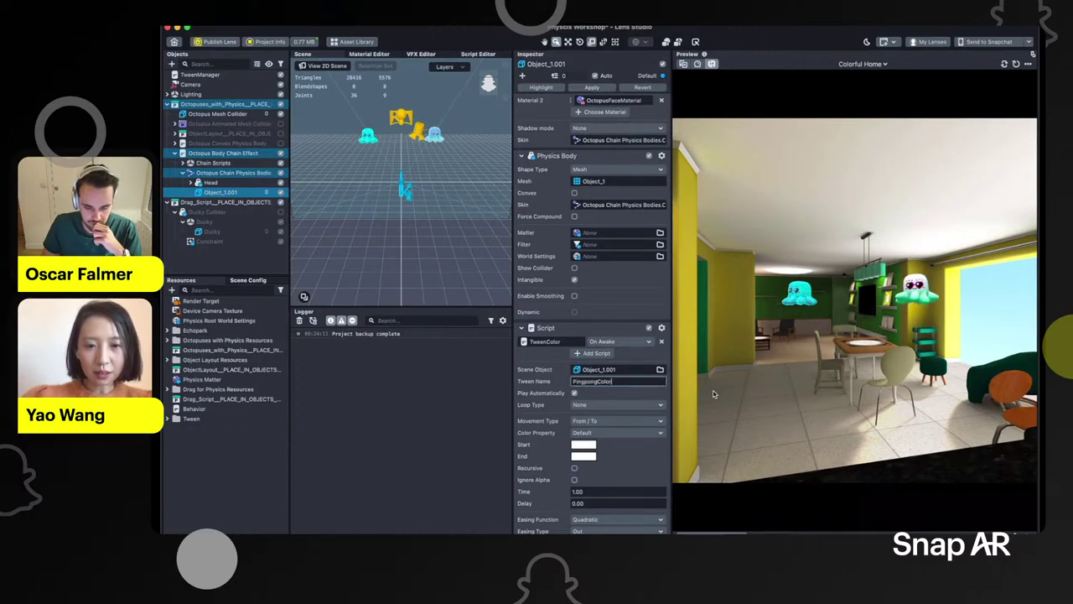
click(574, 393)
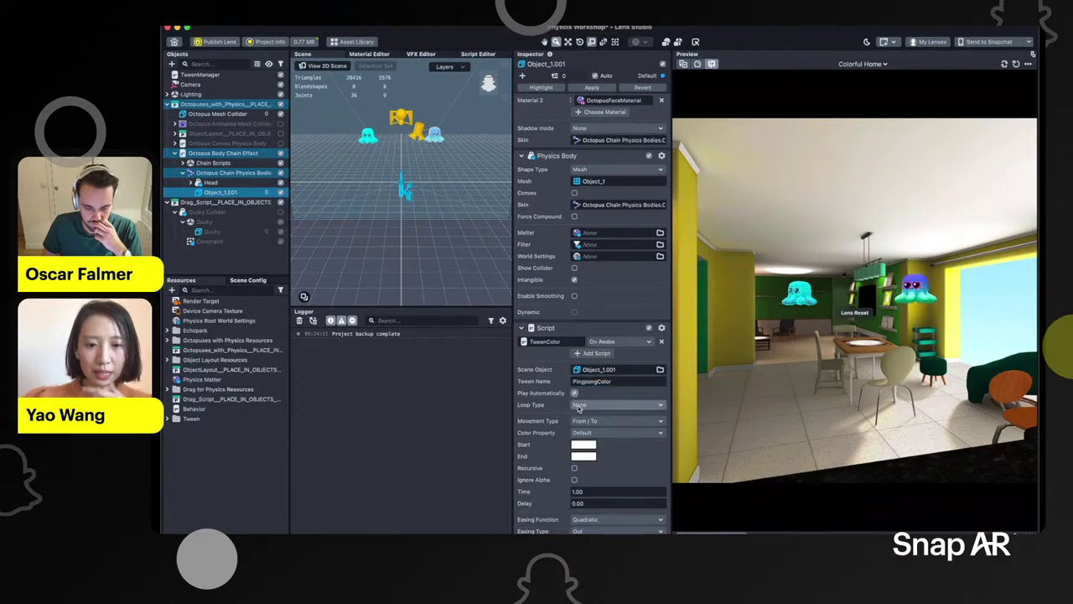
click(605, 407)
click(600, 436)
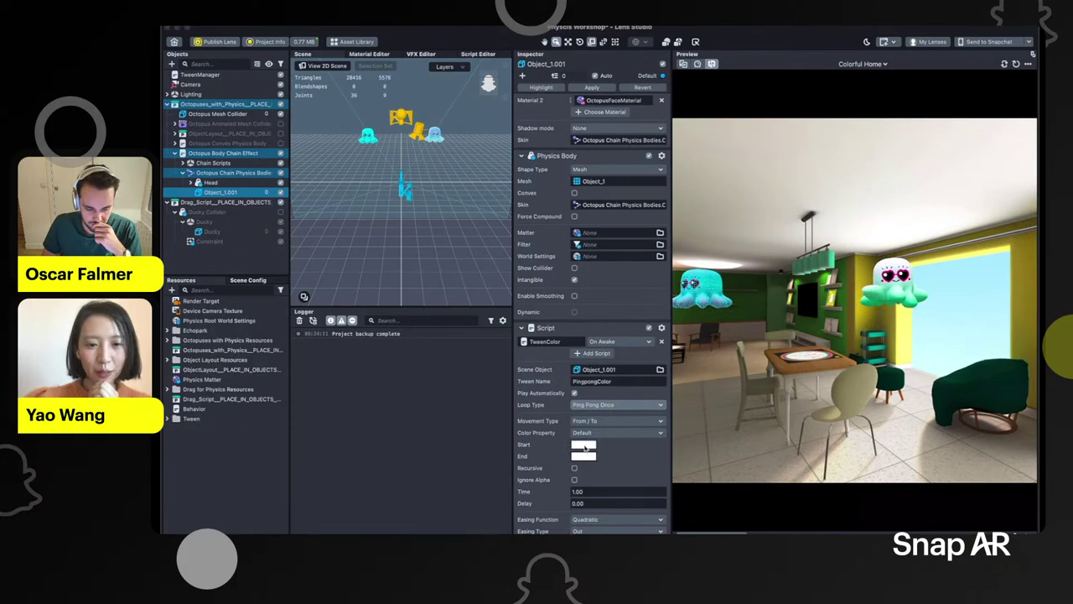
Set the tween's start color to a blue-violet and its end color to white with 0% opacity
click(583, 445)
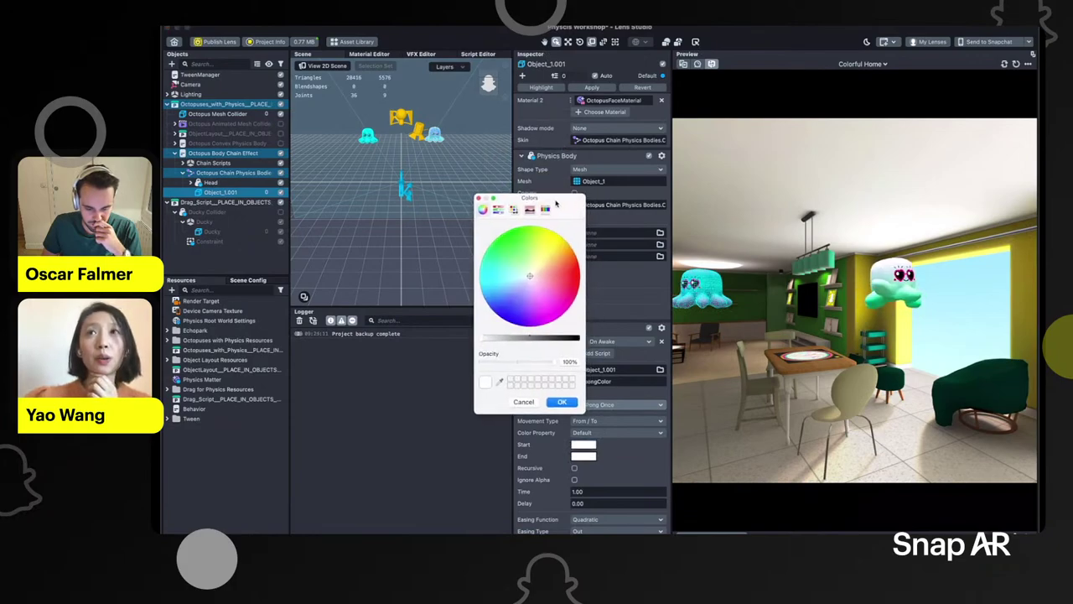
drag(550, 199, 482, 215)
click(444, 326)
click(444, 314)
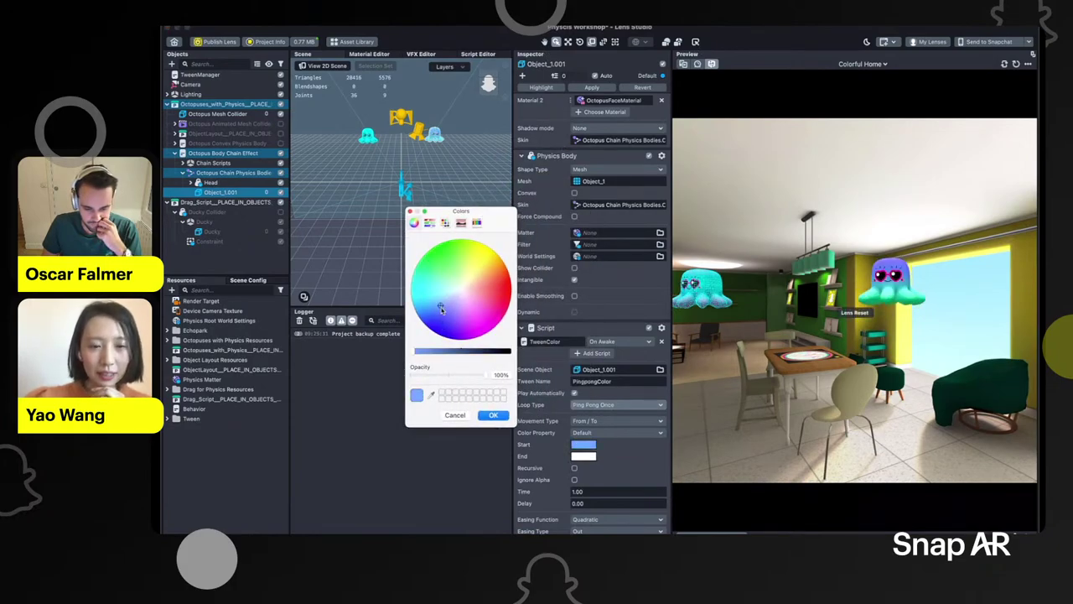
click(493, 415)
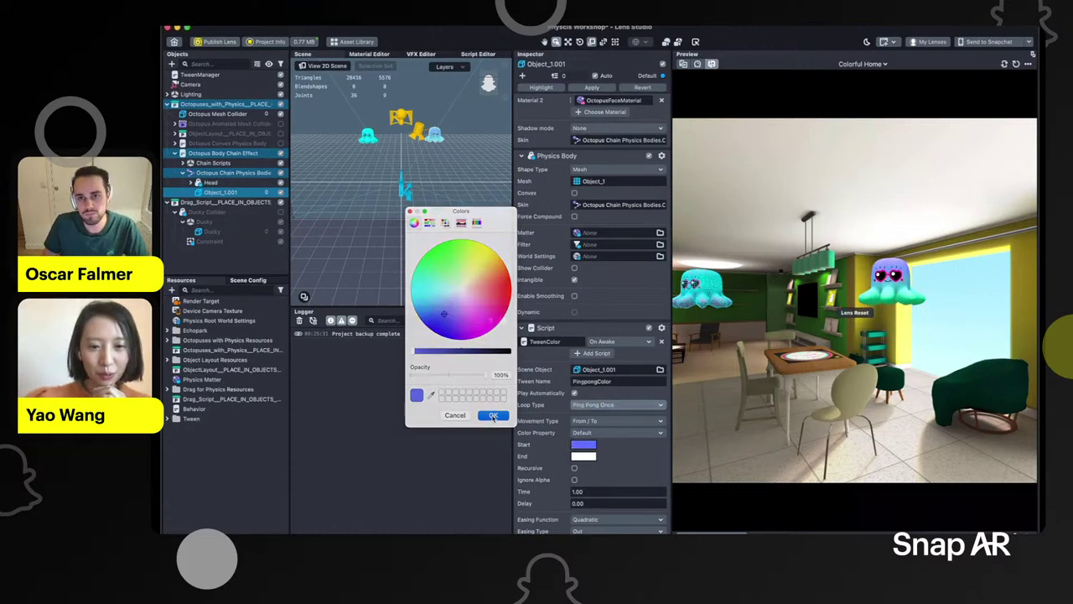
click(585, 457)
drag(438, 373, 410, 379)
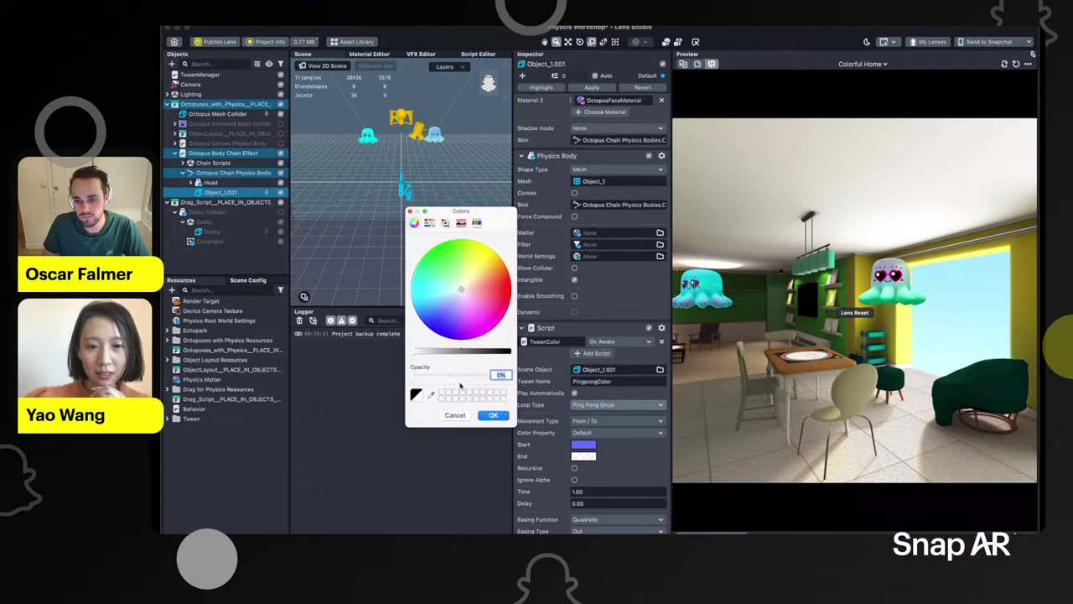
click(498, 417)
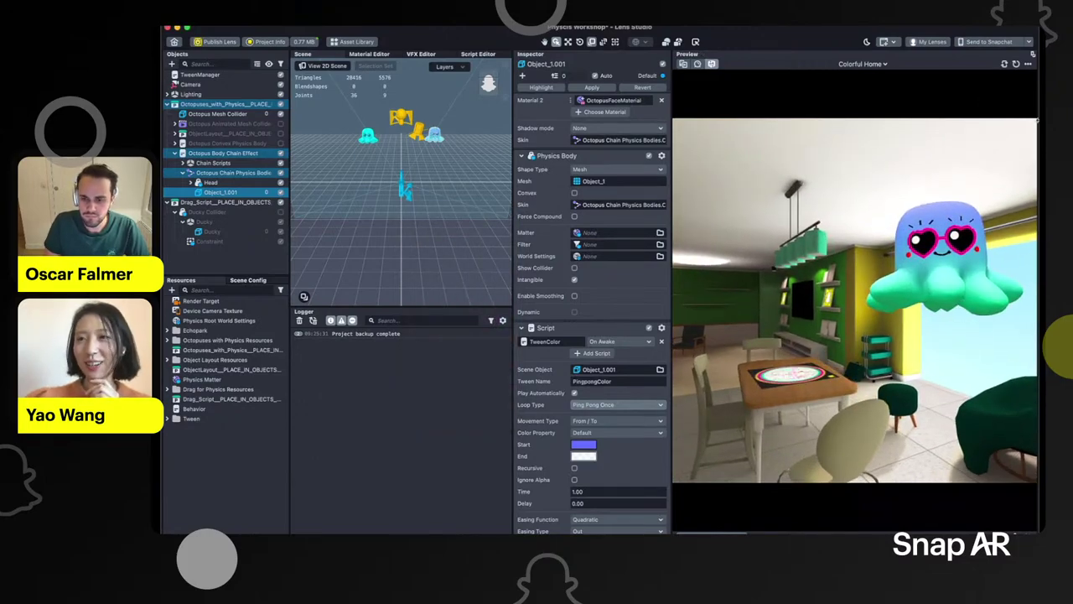
Reset the preview to check the color tween and turn off its Play Automatically option
click(1016, 63)
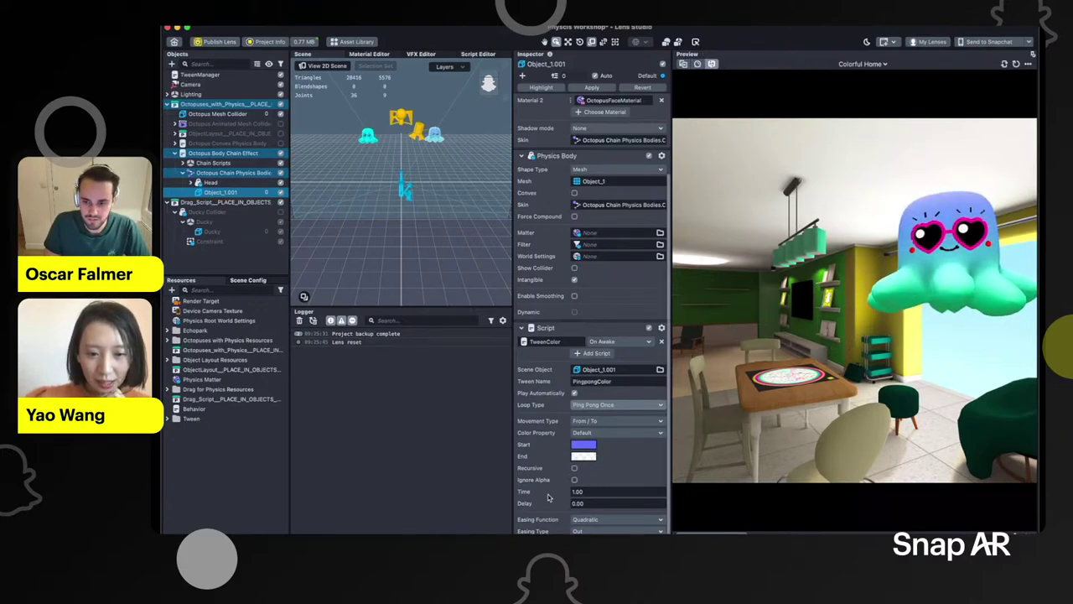
click(575, 393)
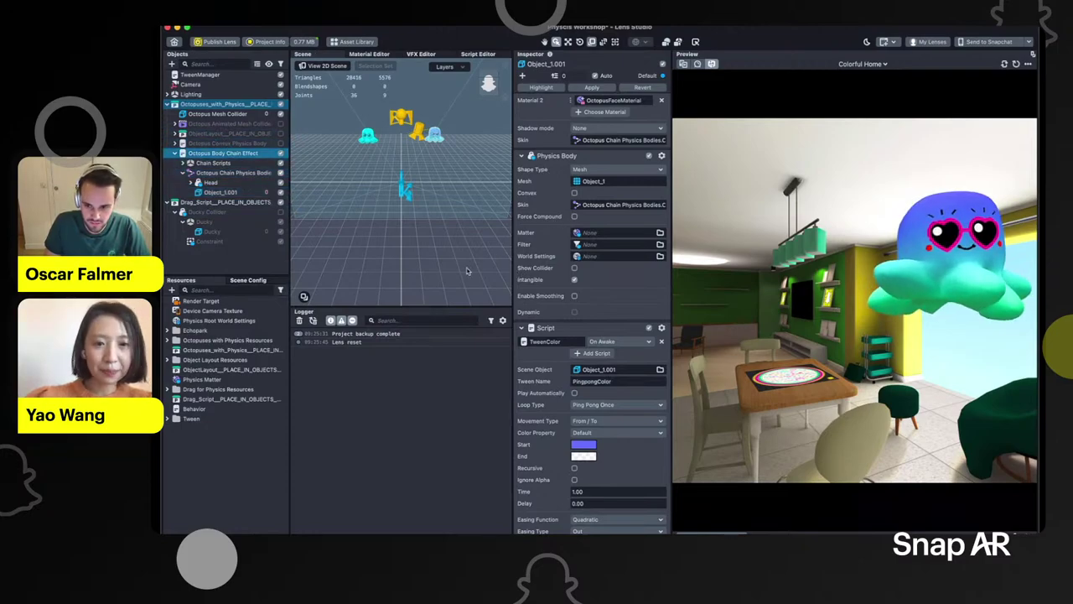
Set the Behavior's Run Tween target on Octopus Body Chain Effect to Object_1.001 with tween name PingpongColor, and reset the preview
click(220, 154)
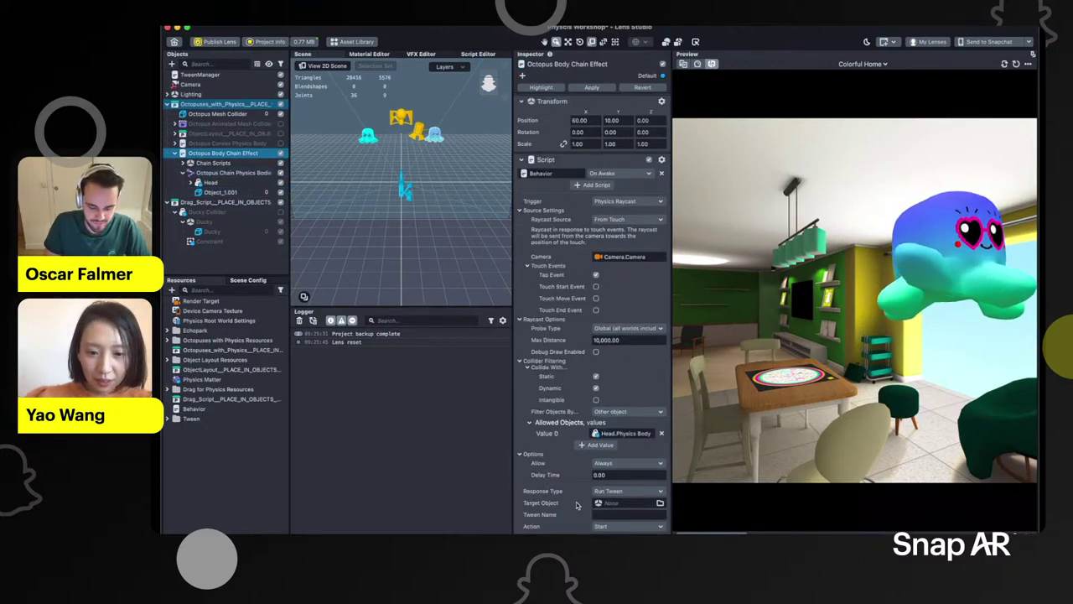
drag(228, 193, 615, 503)
click(608, 514)
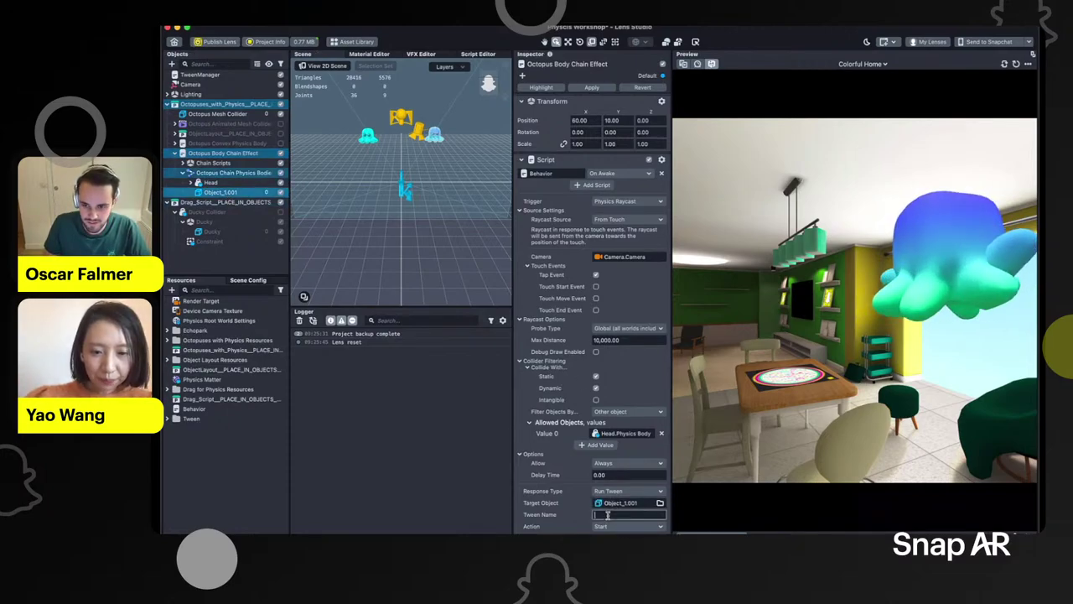
text(PingpongColor)
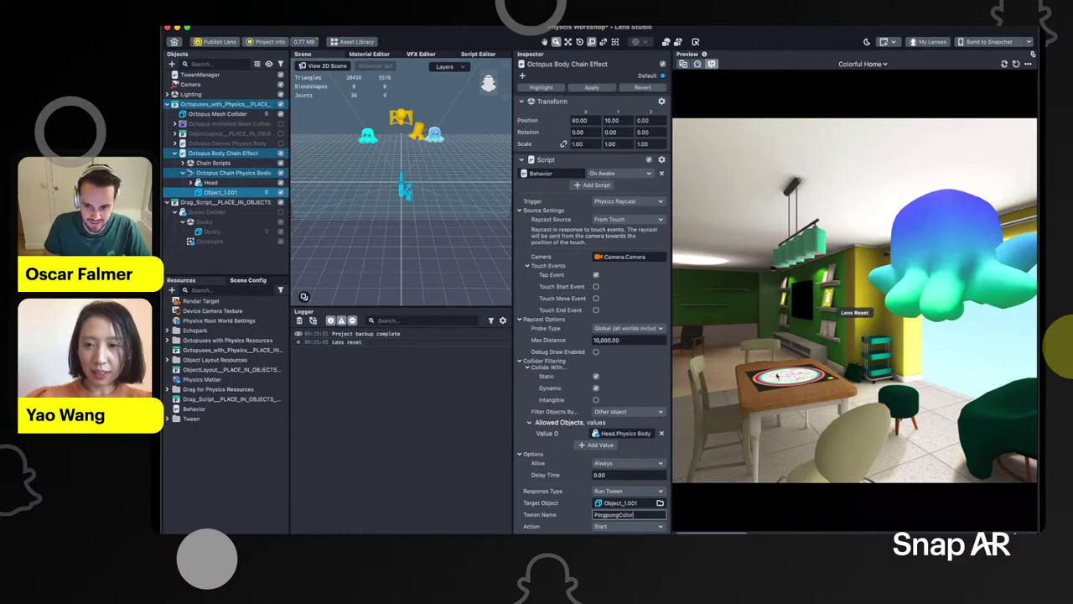
click(720, 388)
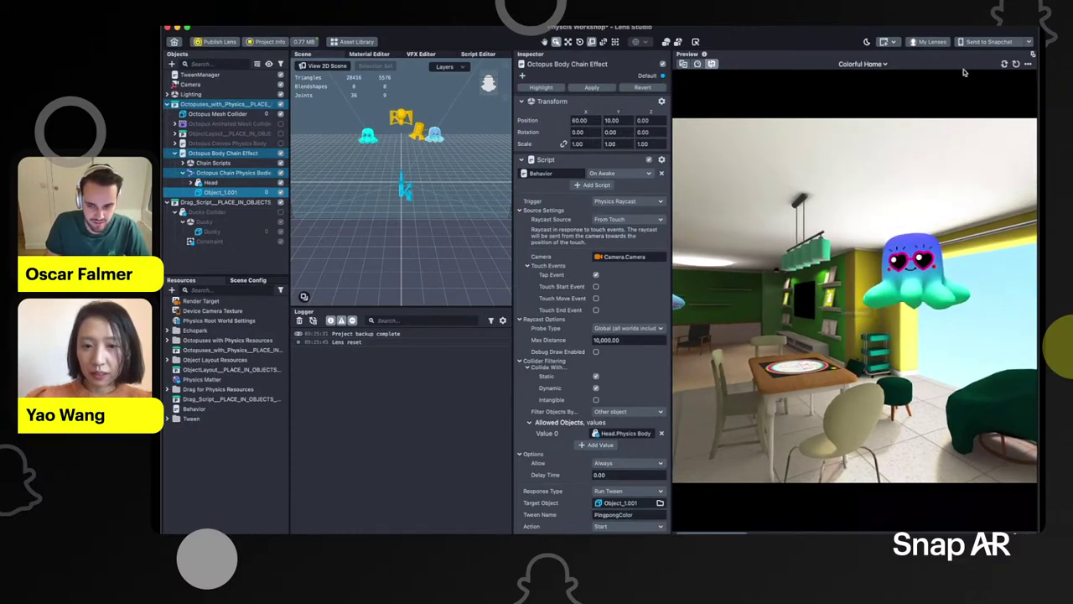
click(1015, 64)
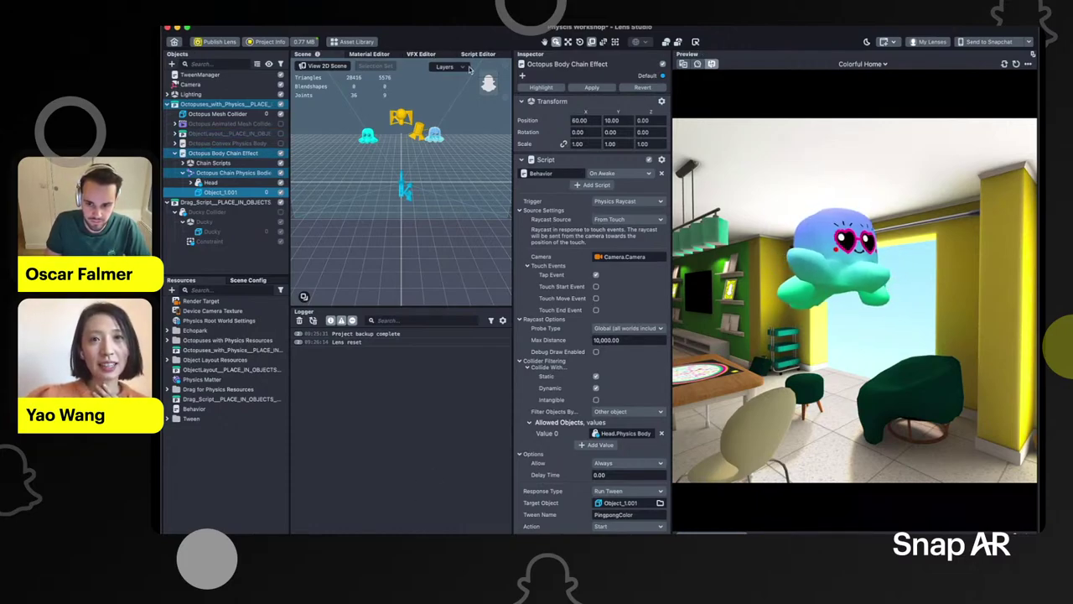
Collapse and disable the Octopus Body Chain Effect object, leaving nothing selected
click(175, 154)
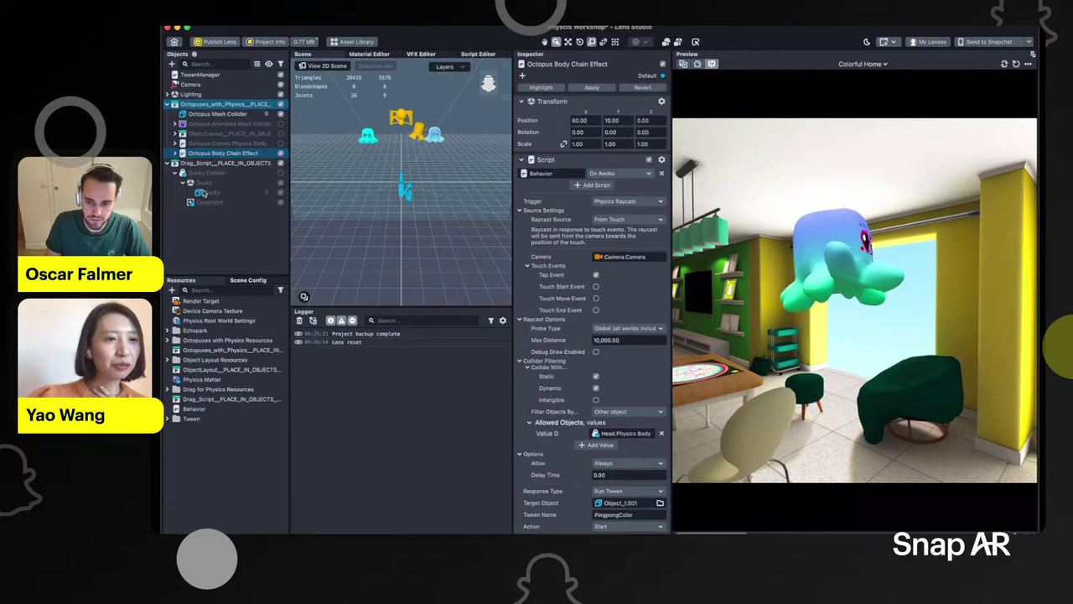
click(204, 192)
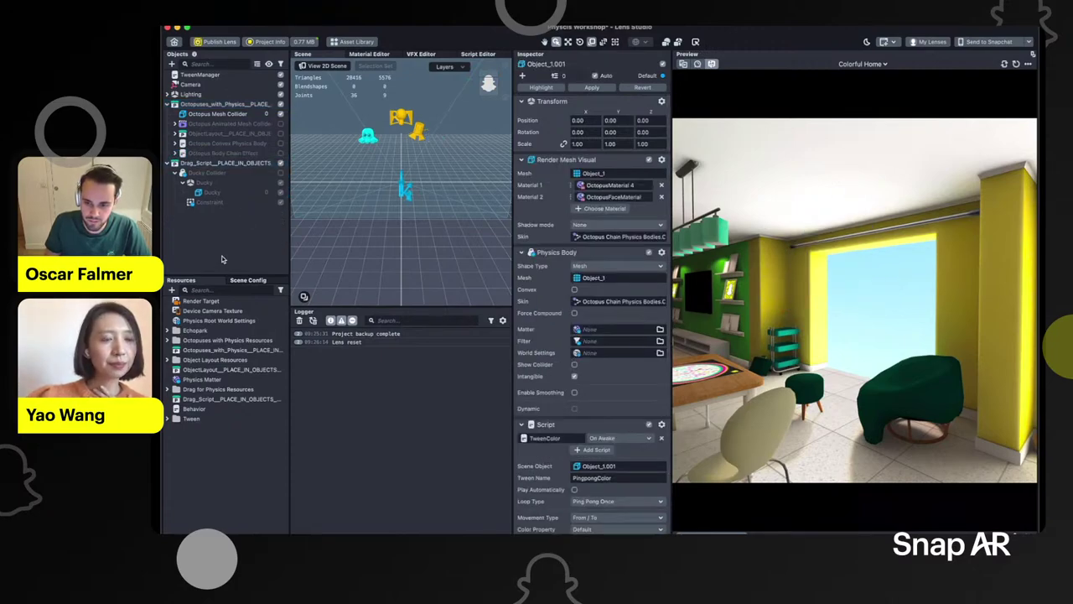
click(223, 259)
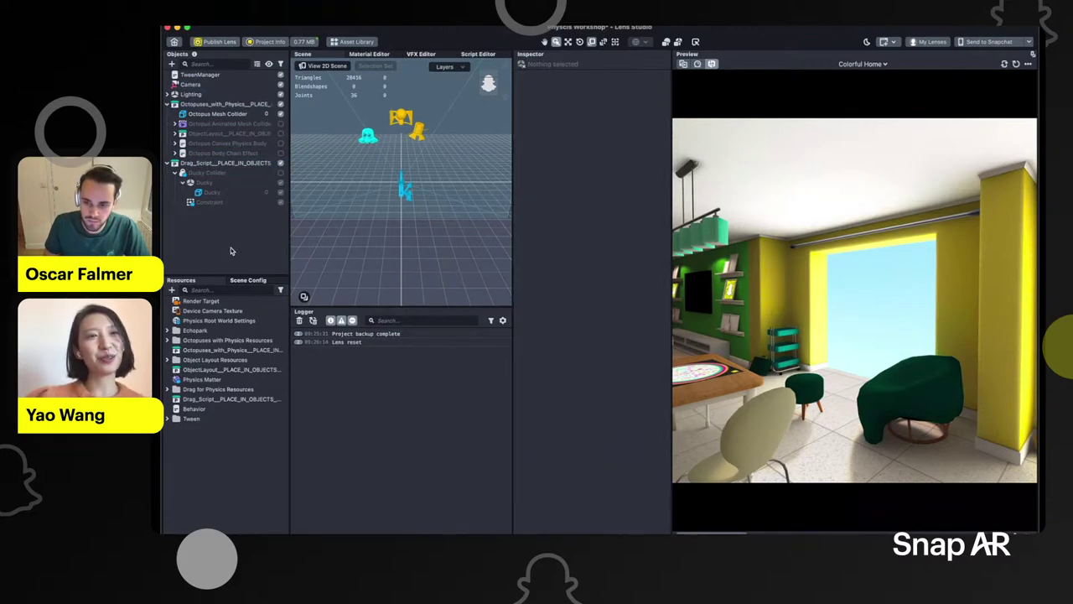
Add a World Mesh object to the scene and look around the meshed room in the preview
click(171, 63)
text(wo)
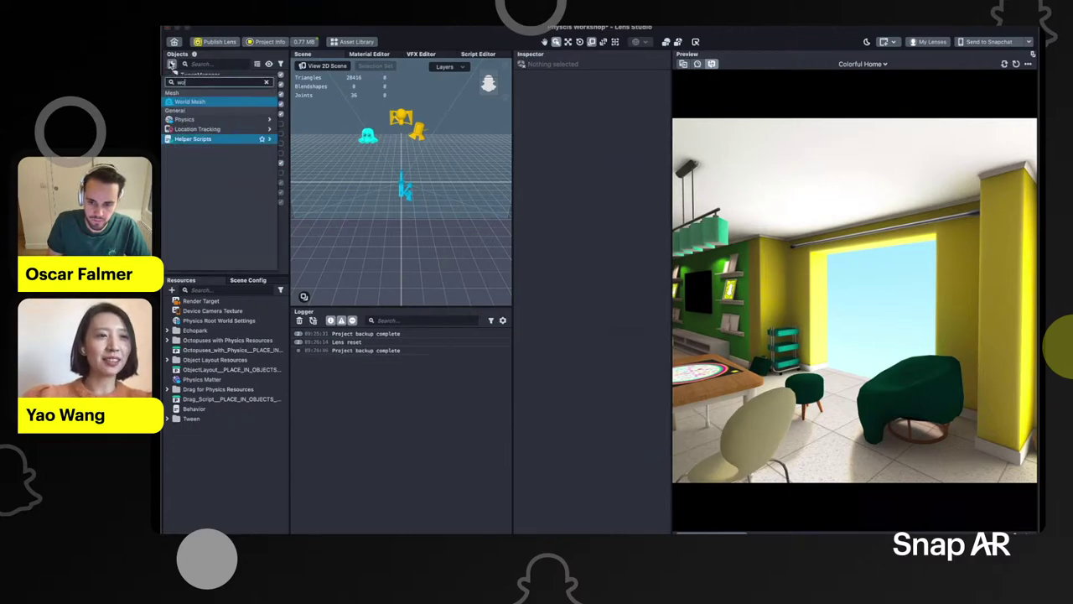
key(Return)
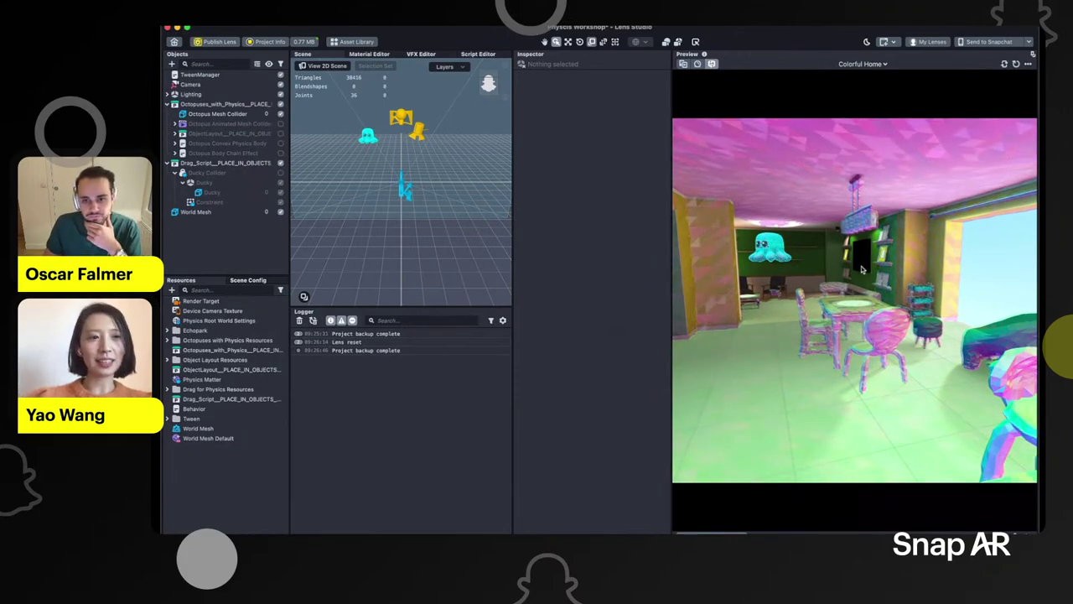
right_drag(789, 353, 789, 344)
Add a Physics Collider component to the World Mesh object and set its shape type to Mesh
click(222, 212)
click(595, 229)
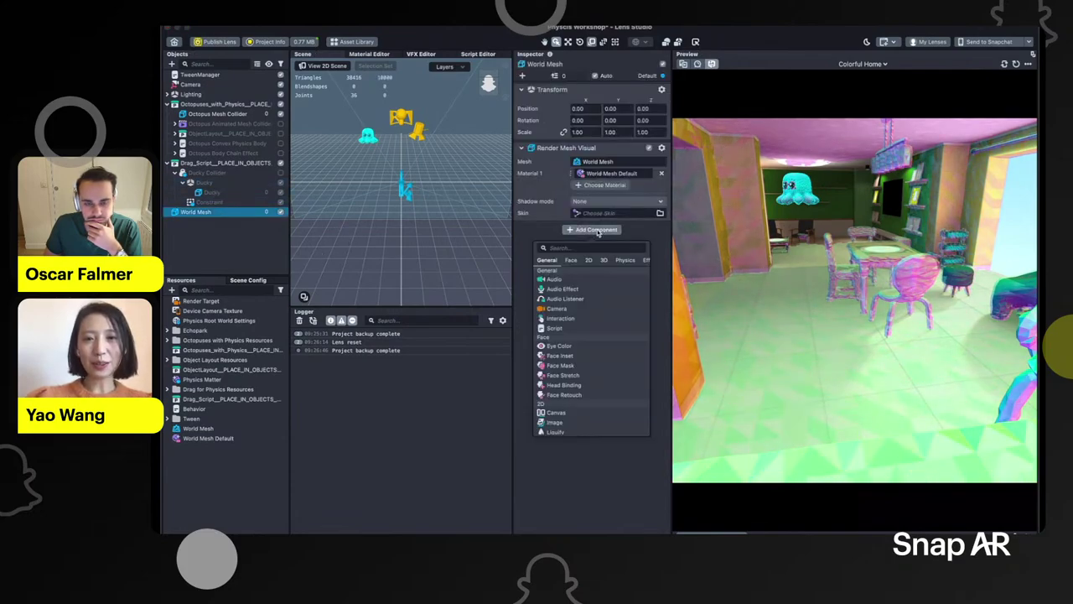
text(phy)
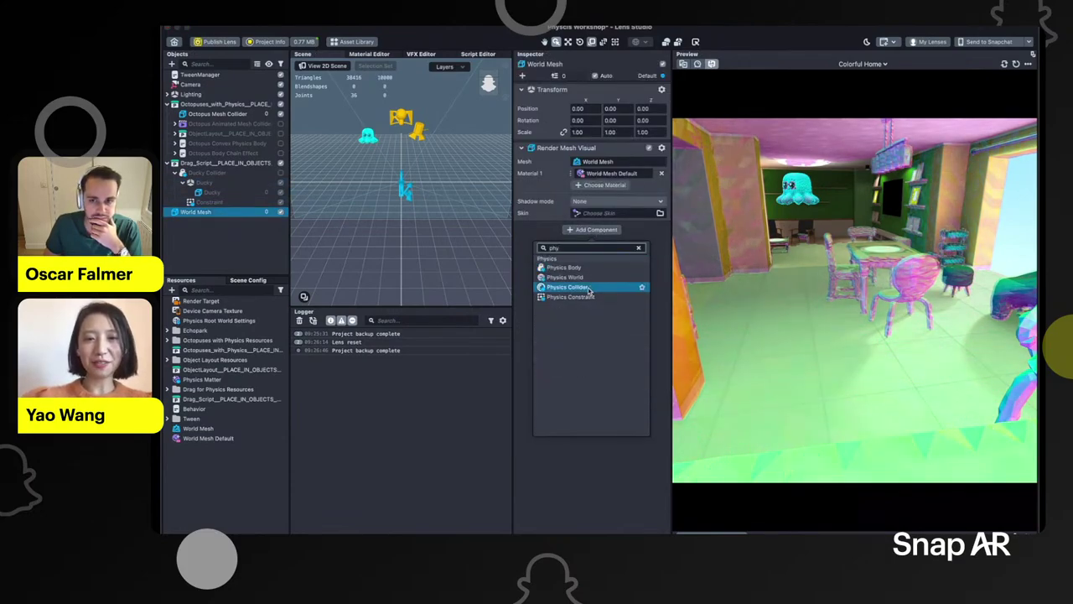
click(591, 288)
click(600, 243)
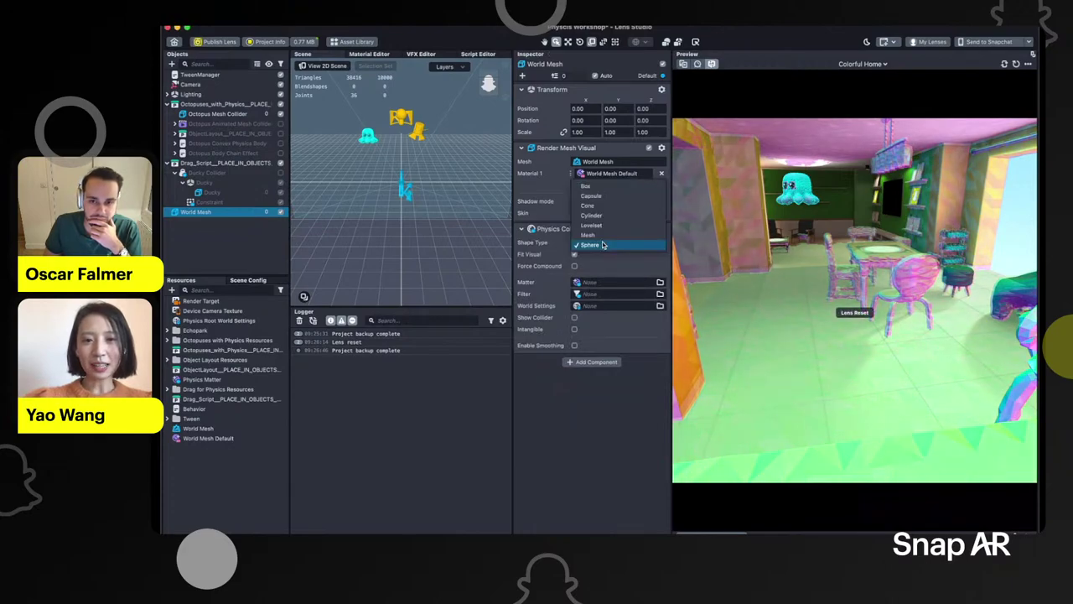
click(597, 239)
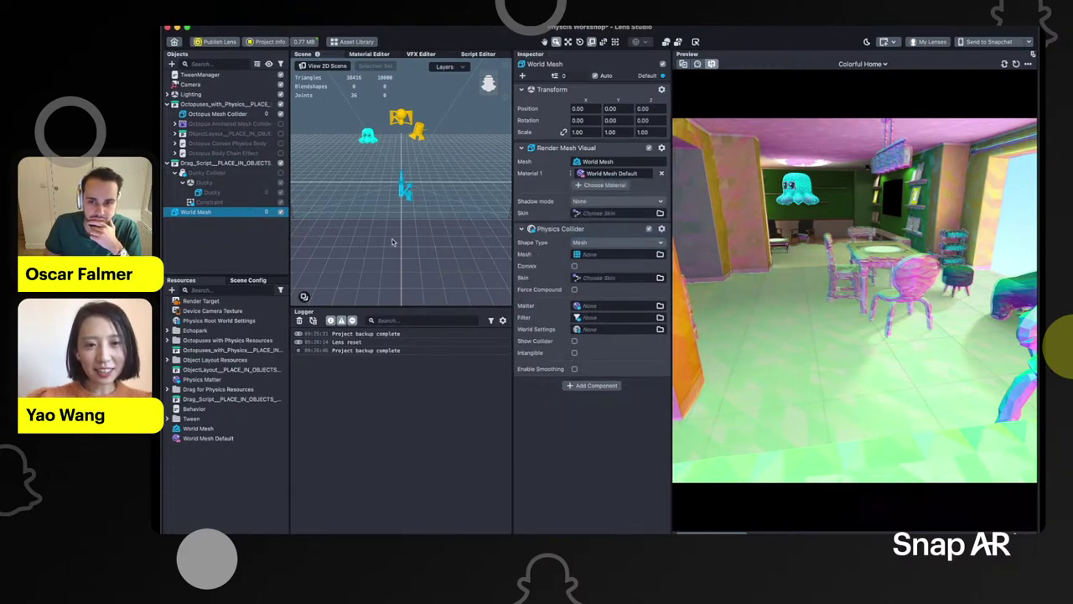
Assign World Mesh as the collider's mesh and turn on Show Collider to check the wireframe in the preview
click(600, 255)
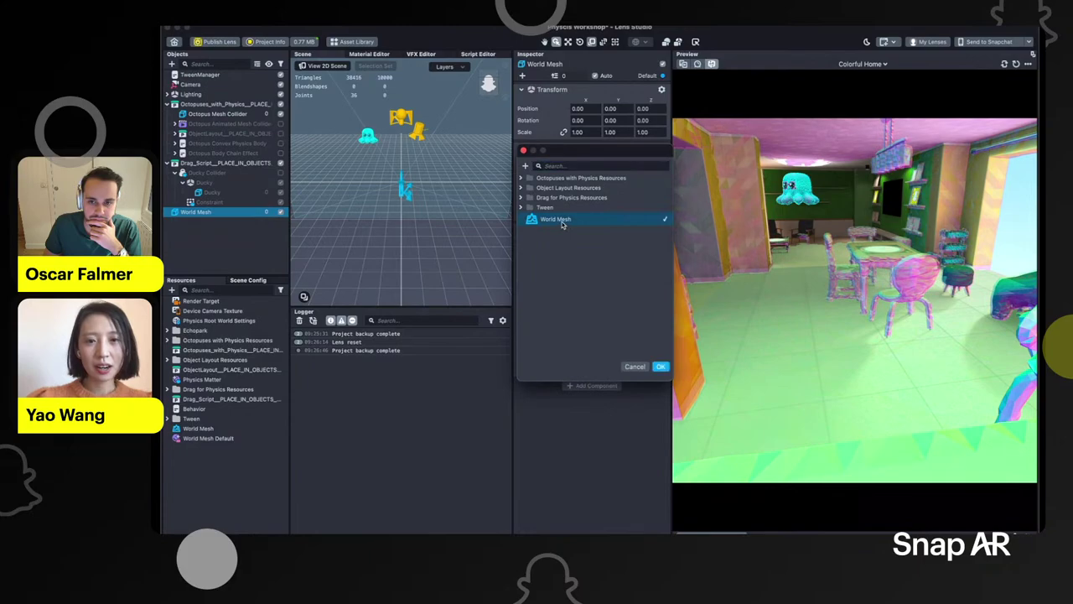
click(661, 367)
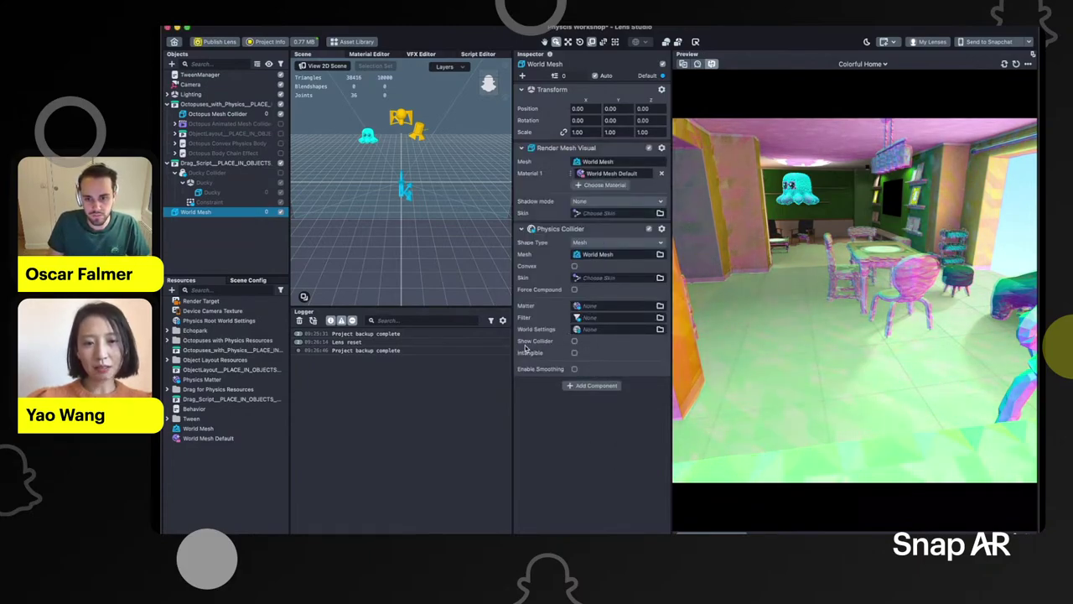
click(574, 341)
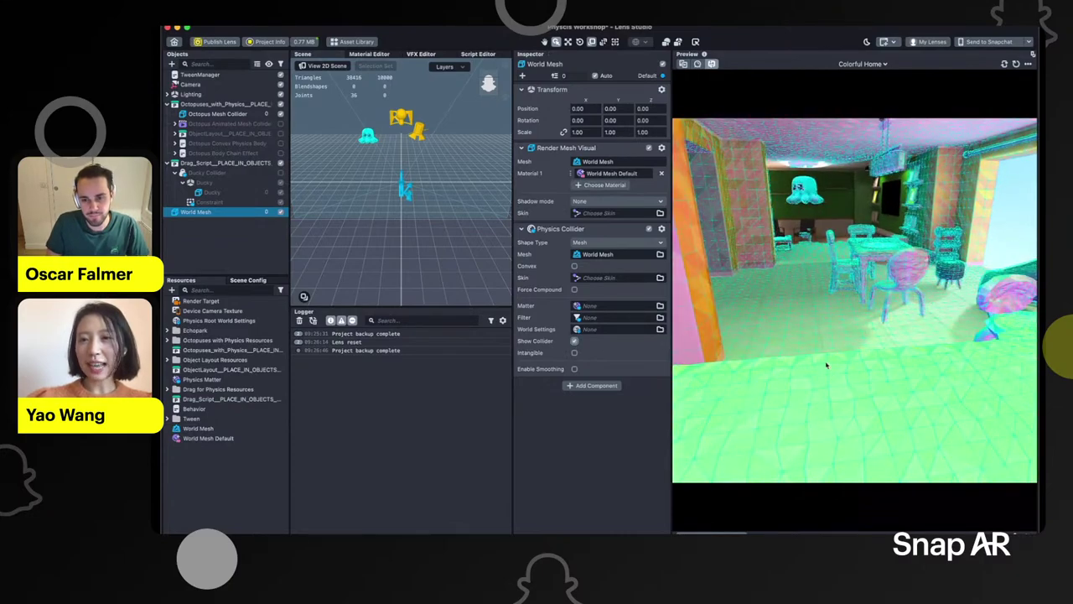
right_drag(895, 321, 811, 310)
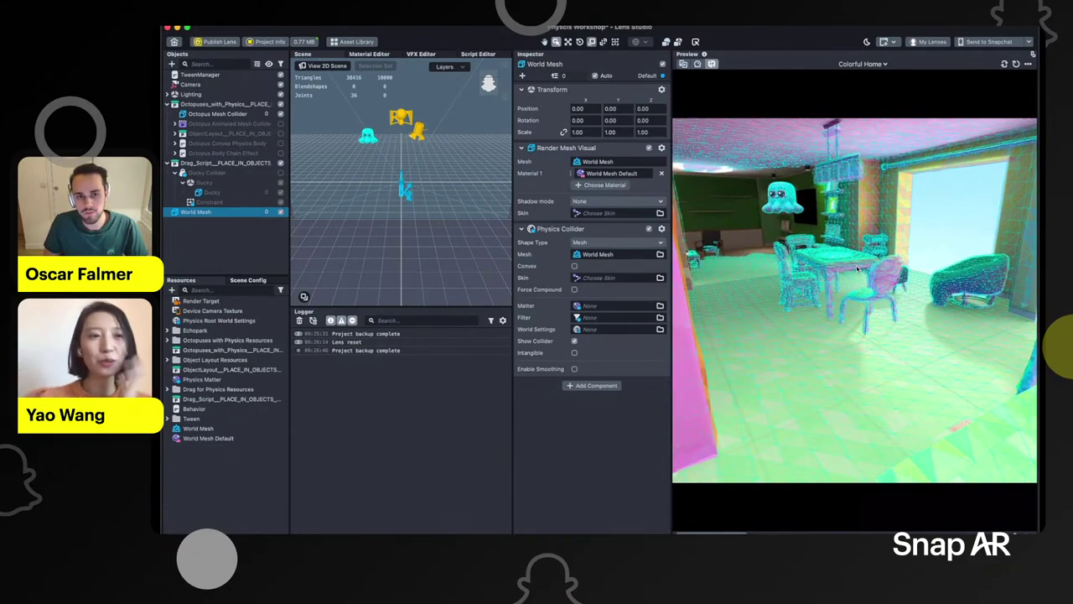
Enable the ObjectLayout and Octopus Convex Physics Body objects, leaving Octopus Mesh Collider and Octopus Animated Mesh Collider disabled
click(281, 134)
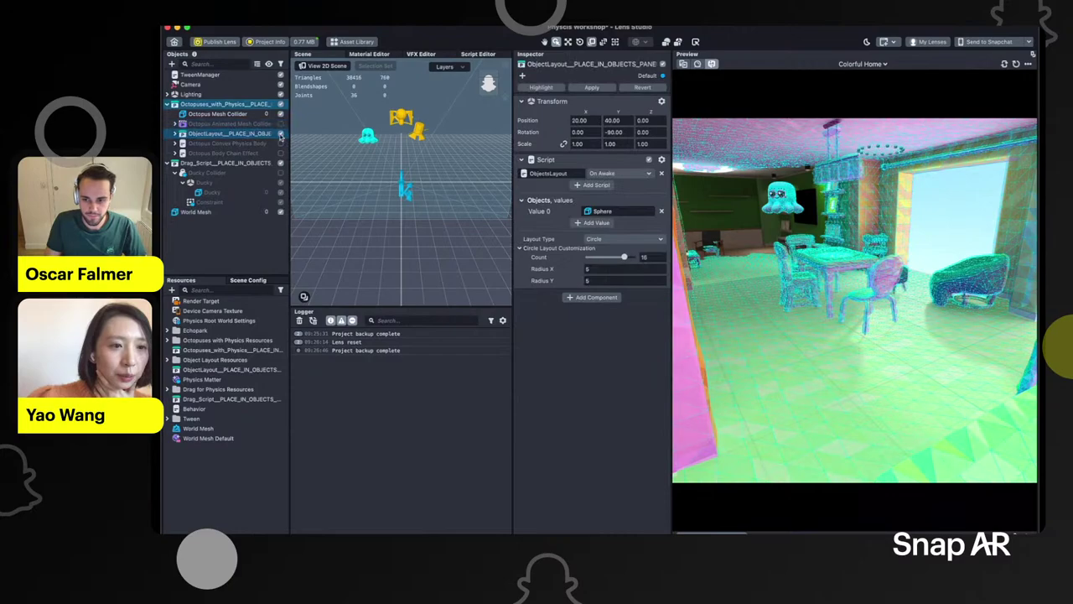
click(281, 123)
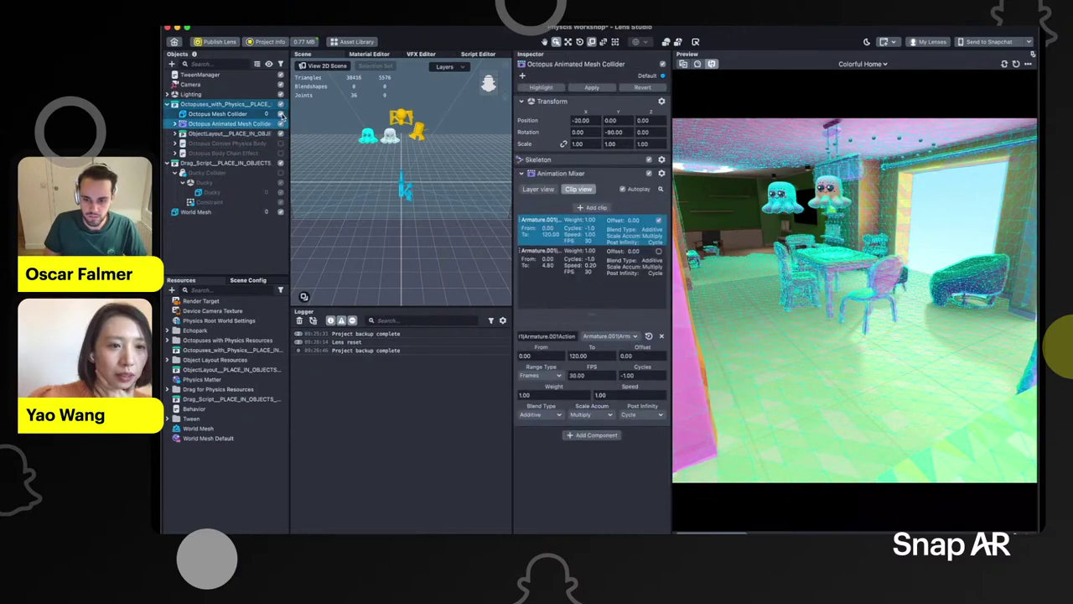
click(281, 114)
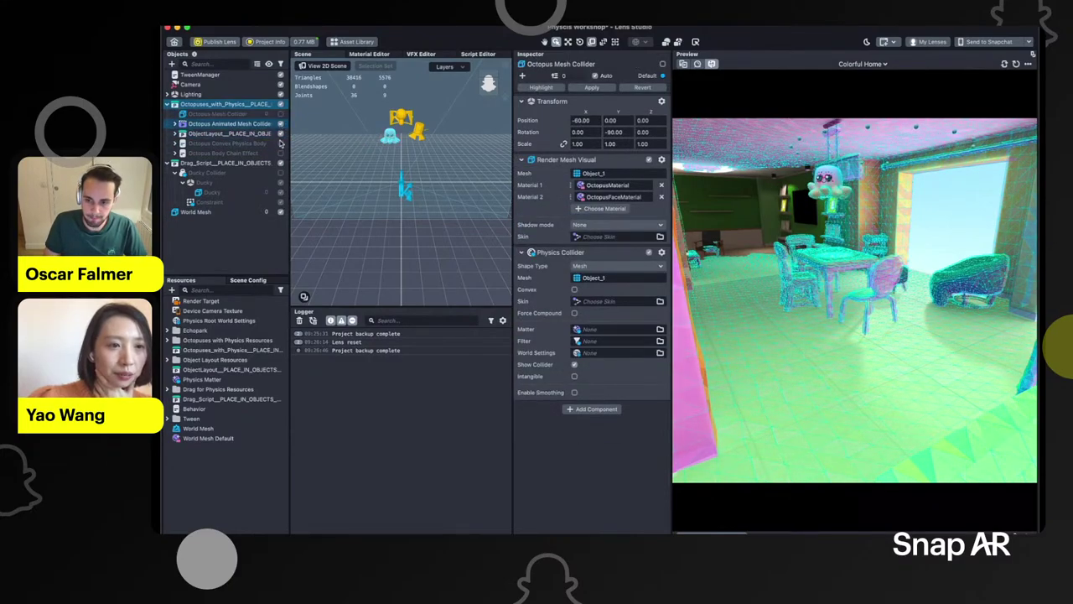
click(281, 143)
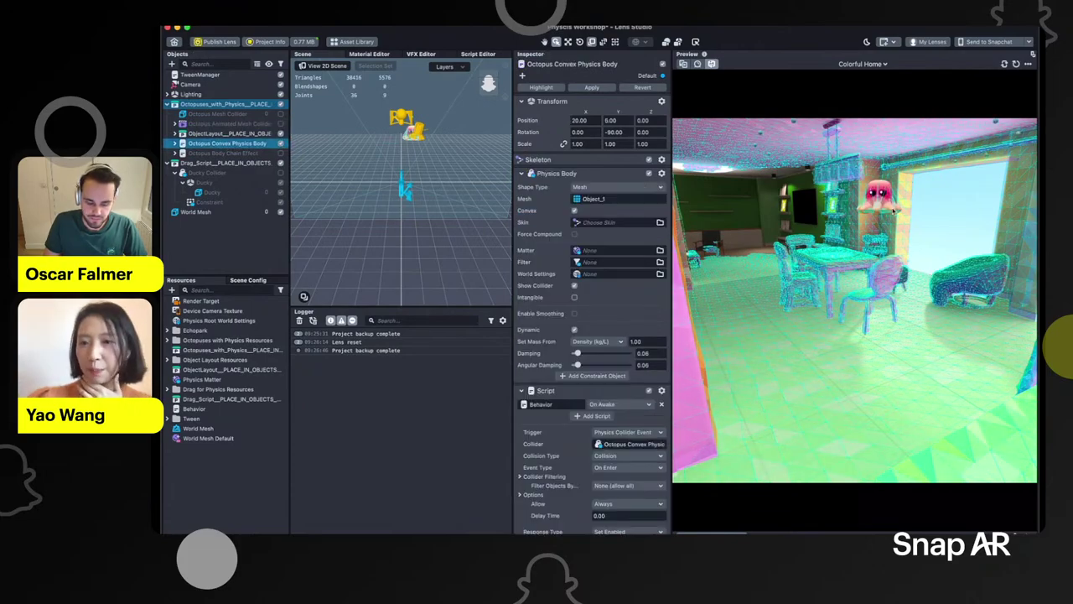
Set the Y gravity in Physics Root World Settings to -980
click(218, 320)
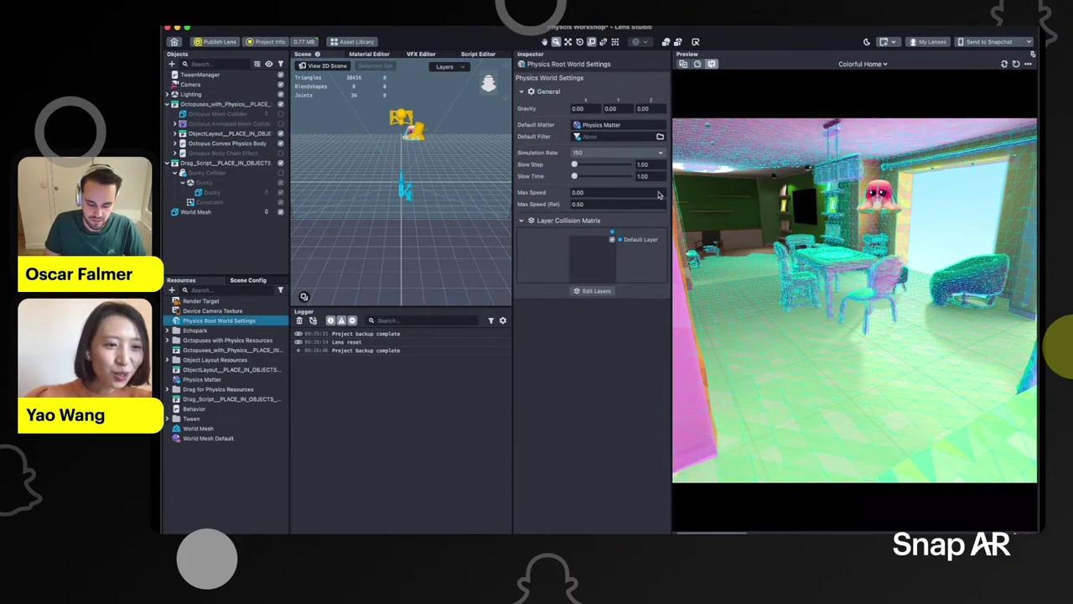
drag(619, 109, 561, 110)
right_drag(784, 234, 771, 197)
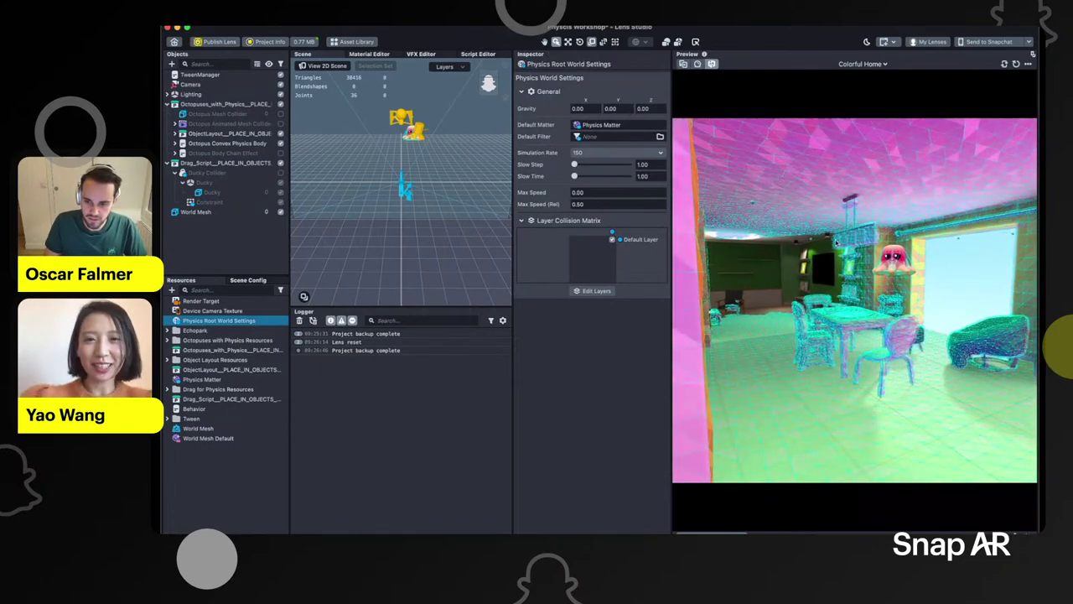
drag(621, 108, 570, 104)
text(-980)
key(Return)
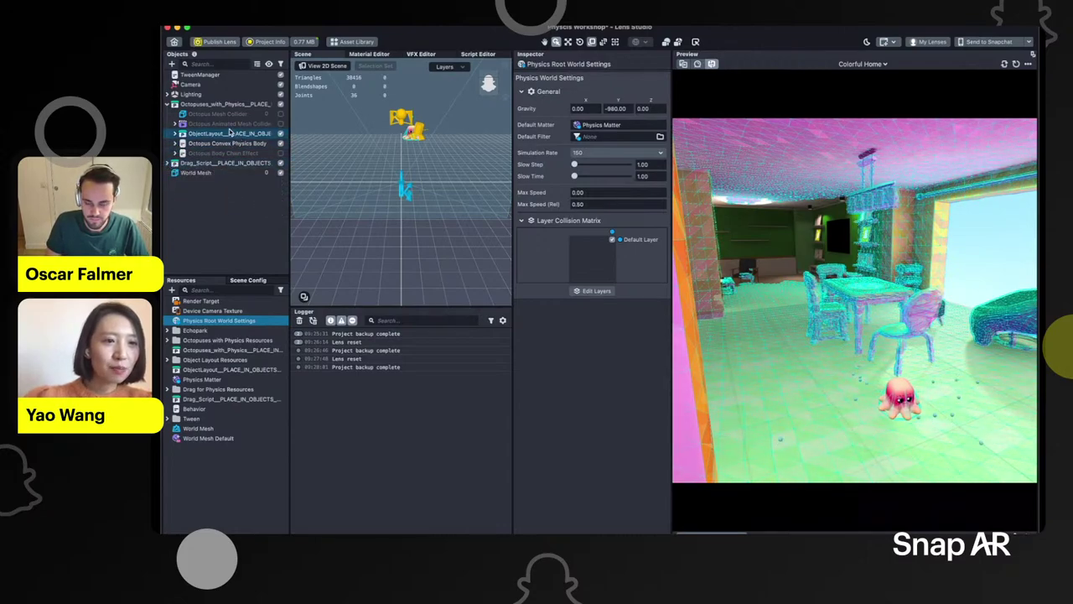
Replace Sphere with Octopus Convex Physics Body as Value 0 of the ObjectLayout script's objects
click(175, 134)
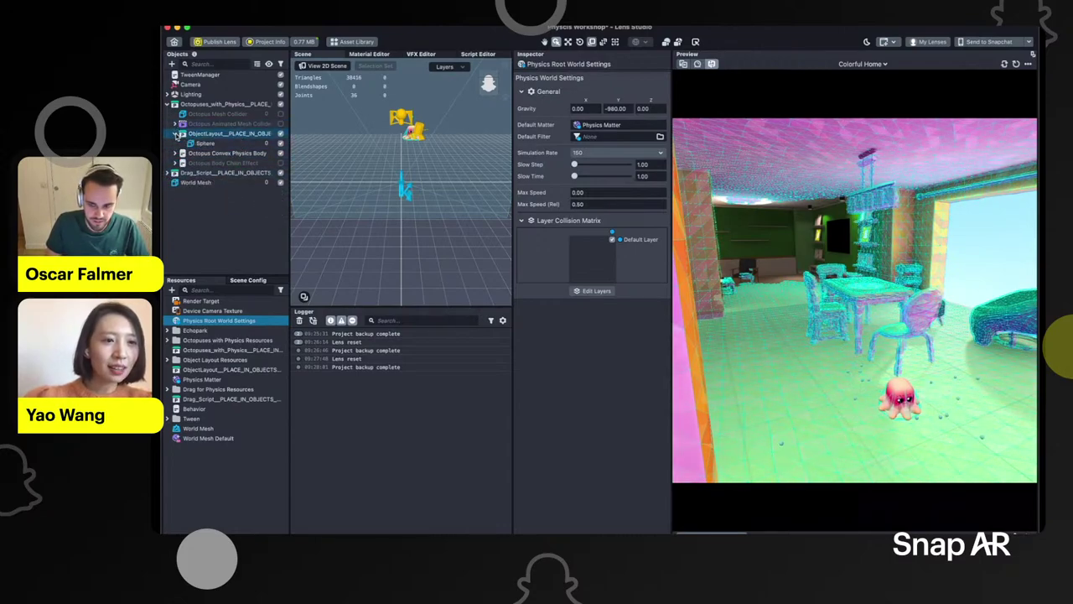
click(227, 145)
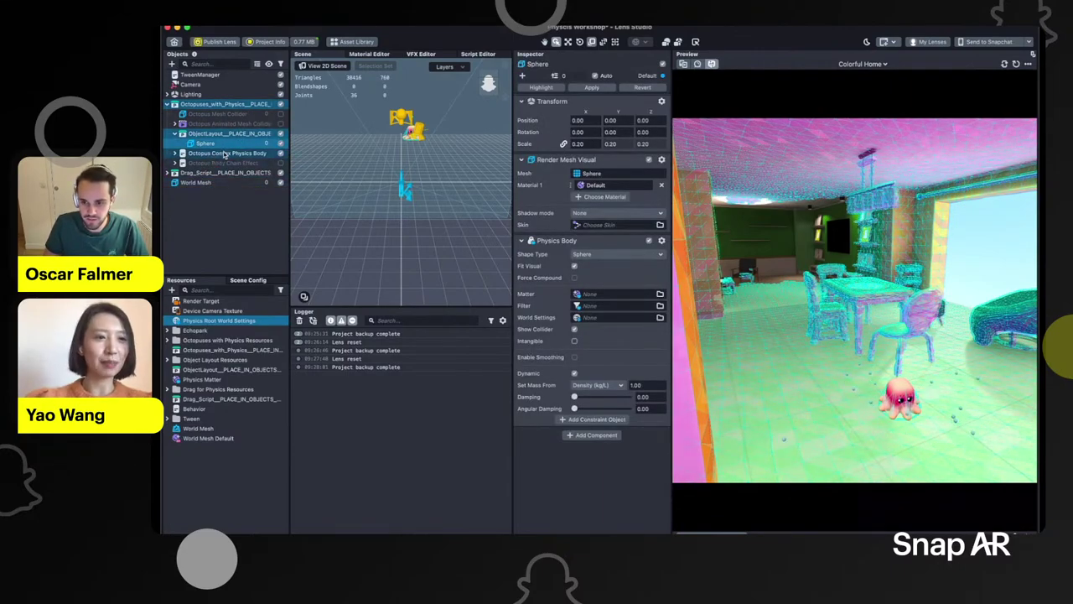
click(226, 133)
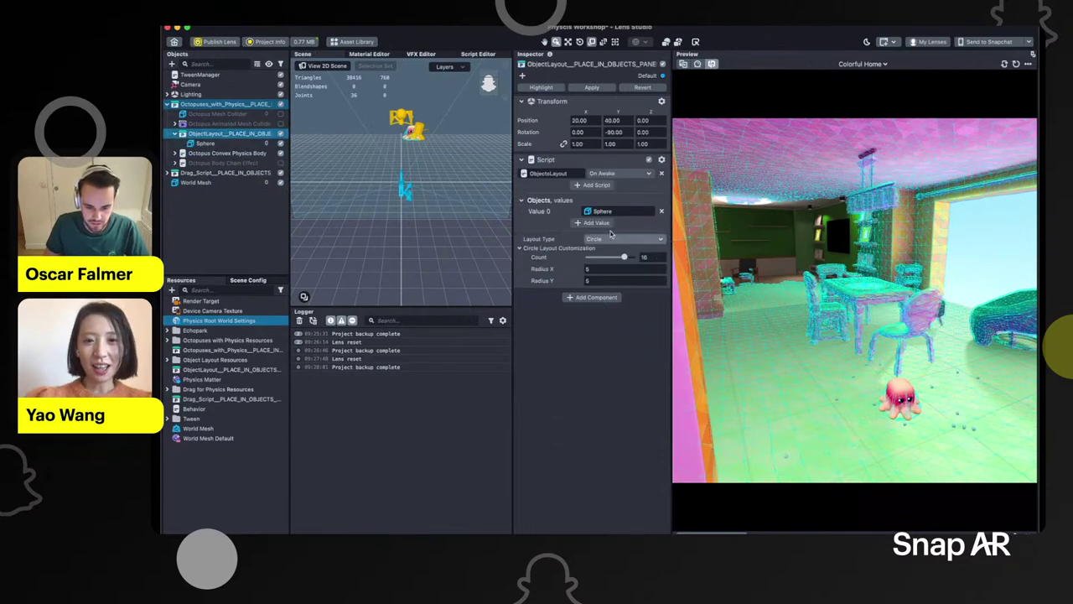
drag(235, 153, 612, 212)
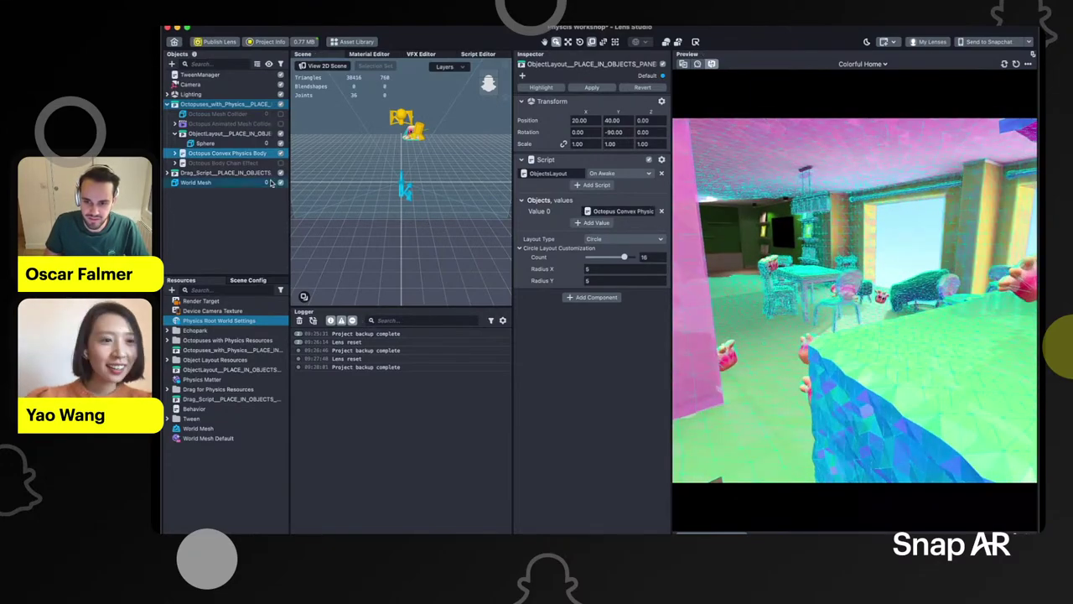
Disable the Constraint child and the Behavior script of Octopus Convex Physics Body, and reset the preview to check the falling octopuses
click(174, 153)
click(223, 154)
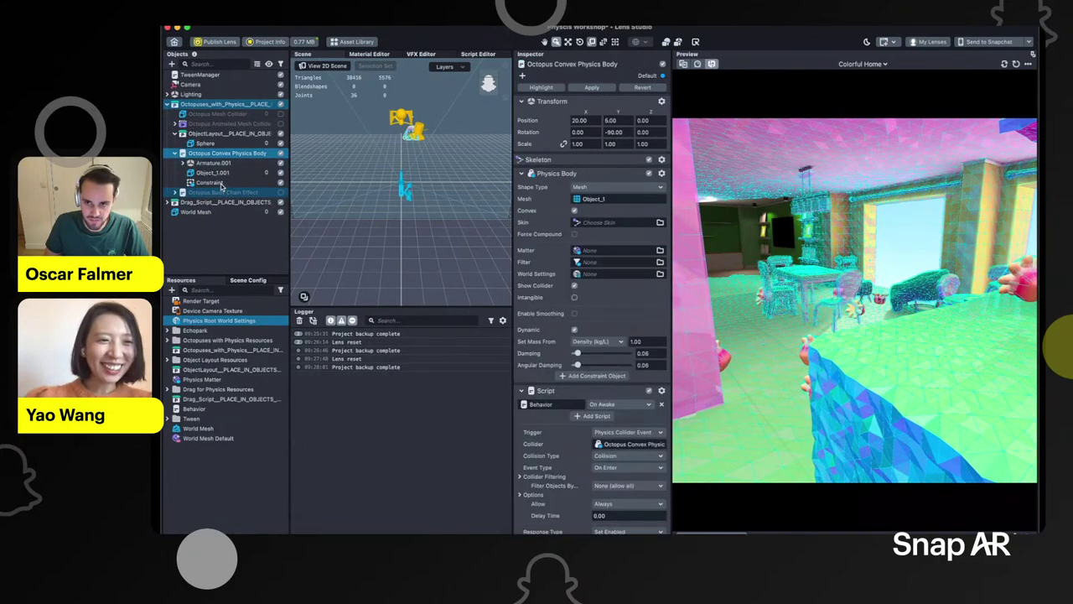
click(220, 183)
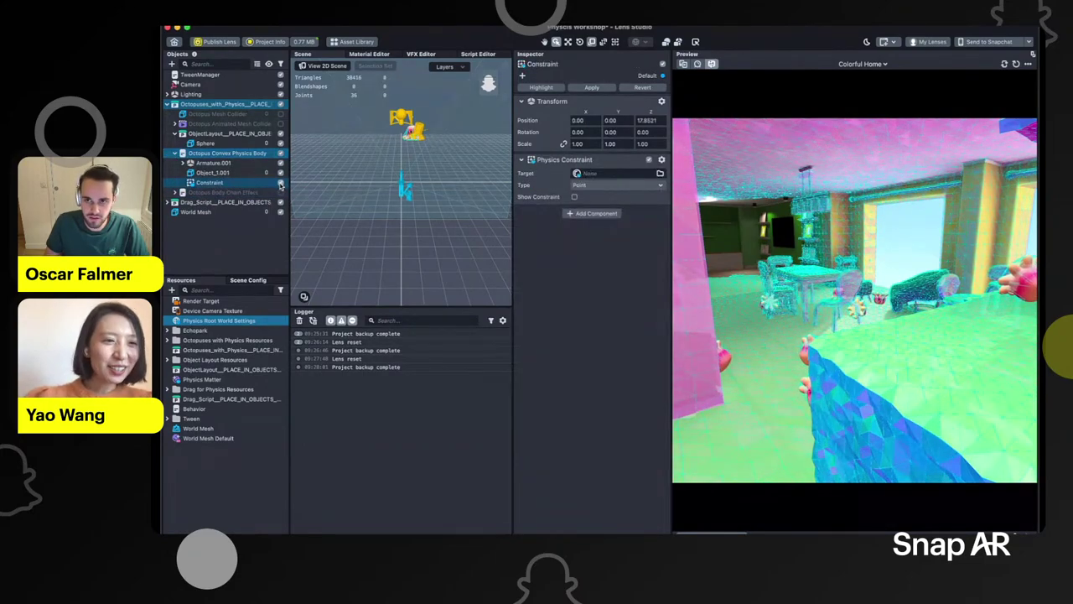
click(235, 155)
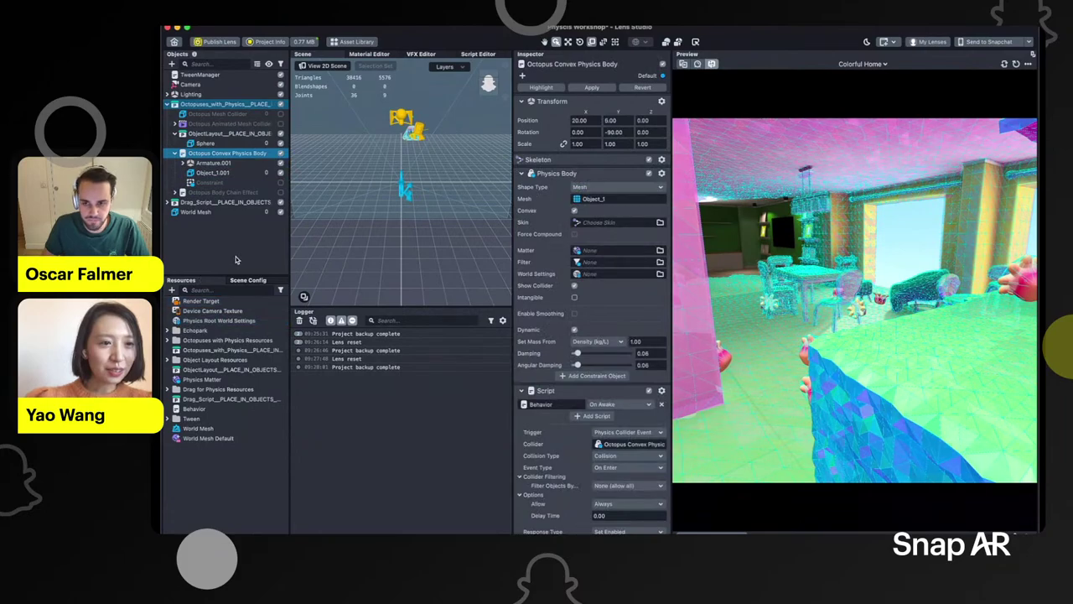
click(236, 256)
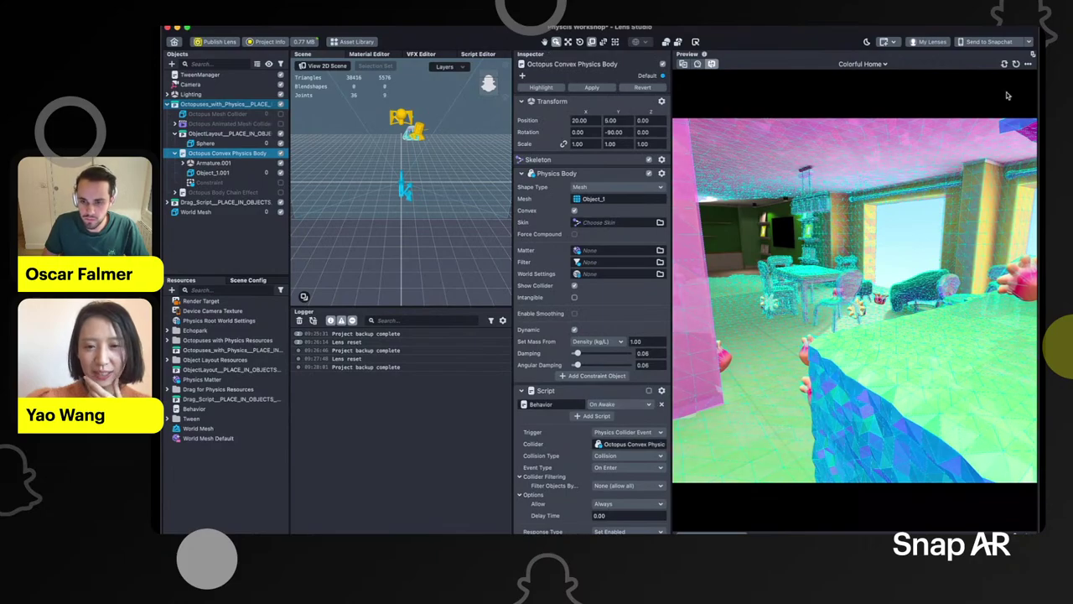
click(1015, 64)
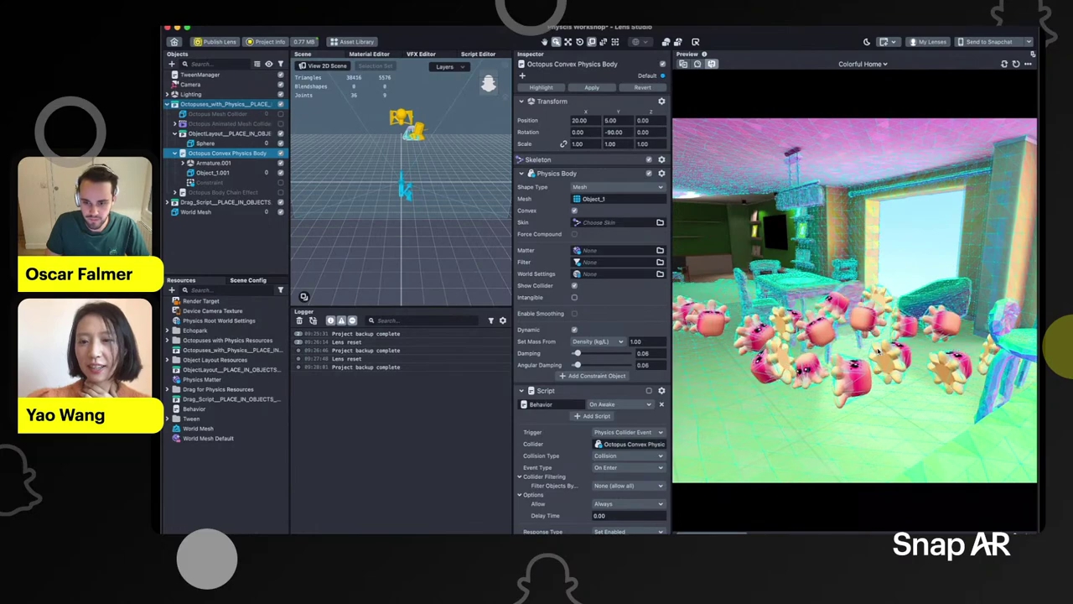
scroll(878, 351, down, 5)
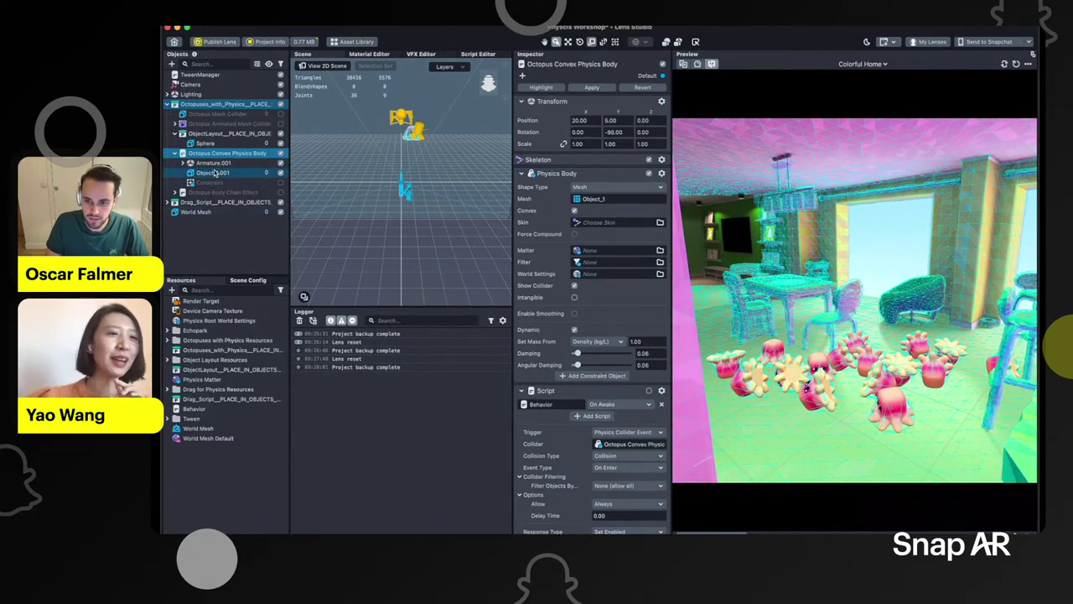
Set the ObjectsLayout script's event to Tapped and test it by spawning several rounds of octopuses in the preview
click(242, 135)
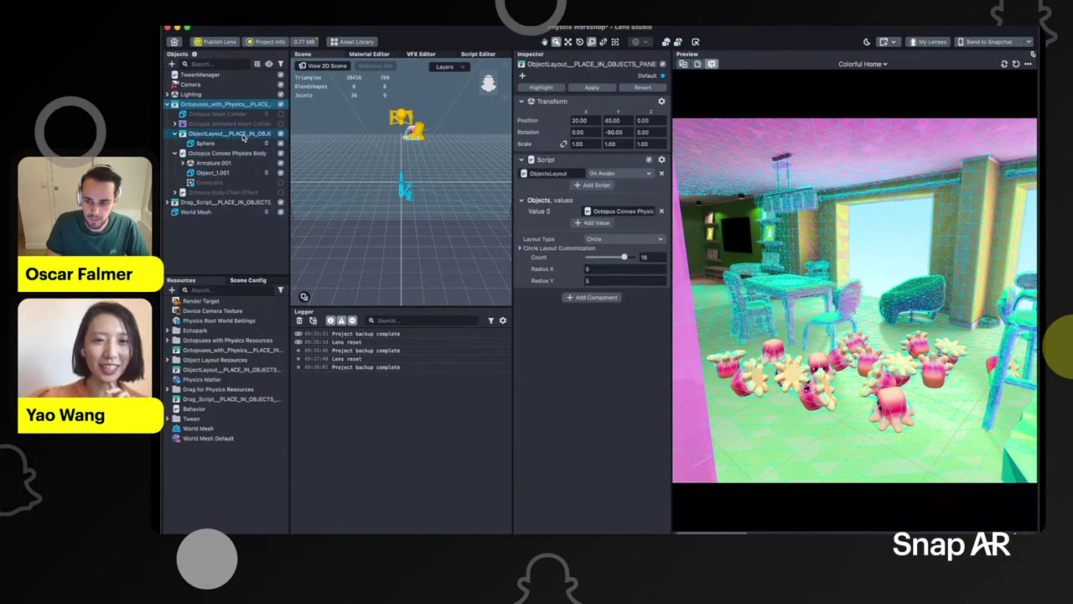
click(633, 174)
click(626, 256)
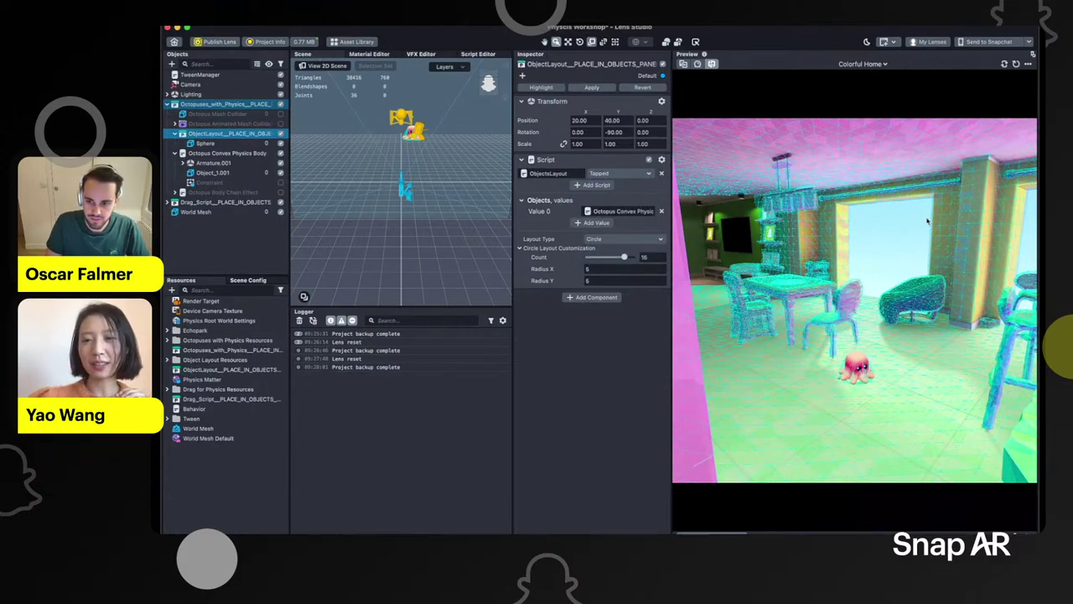
click(927, 221)
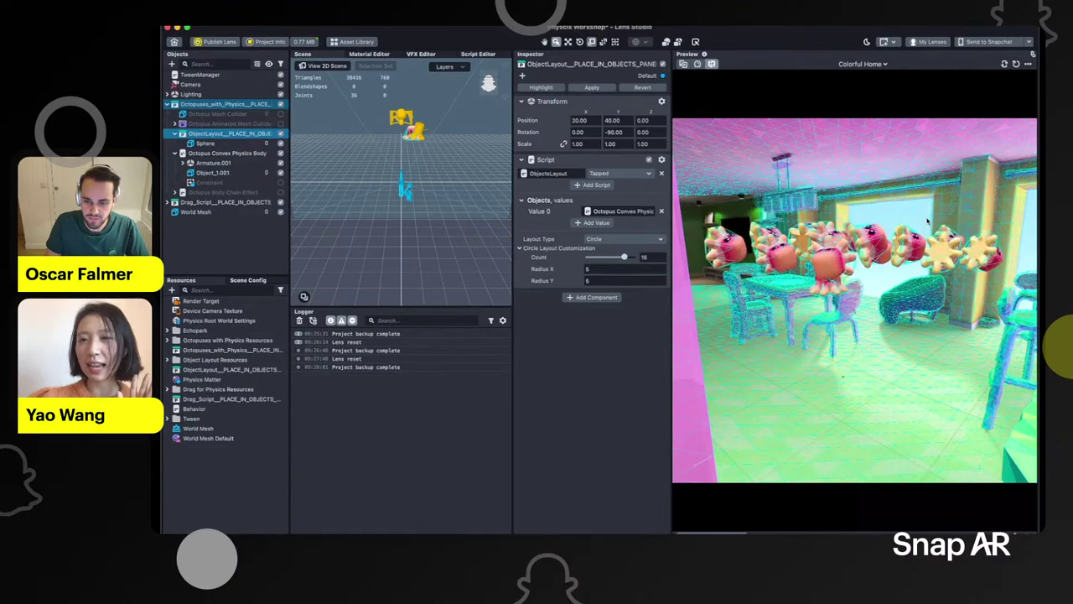
click(928, 221)
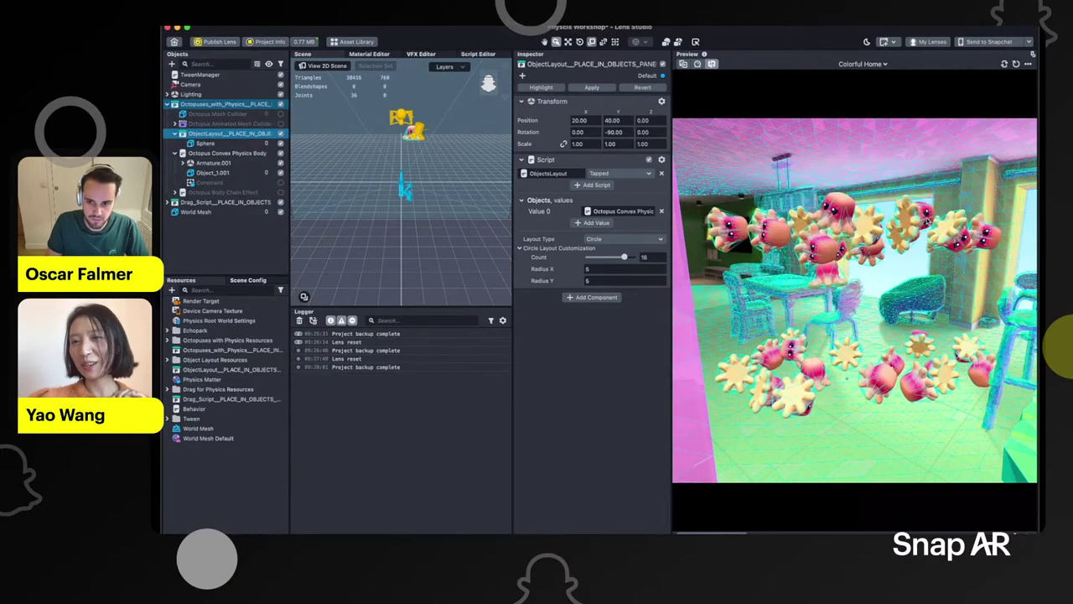
click(927, 222)
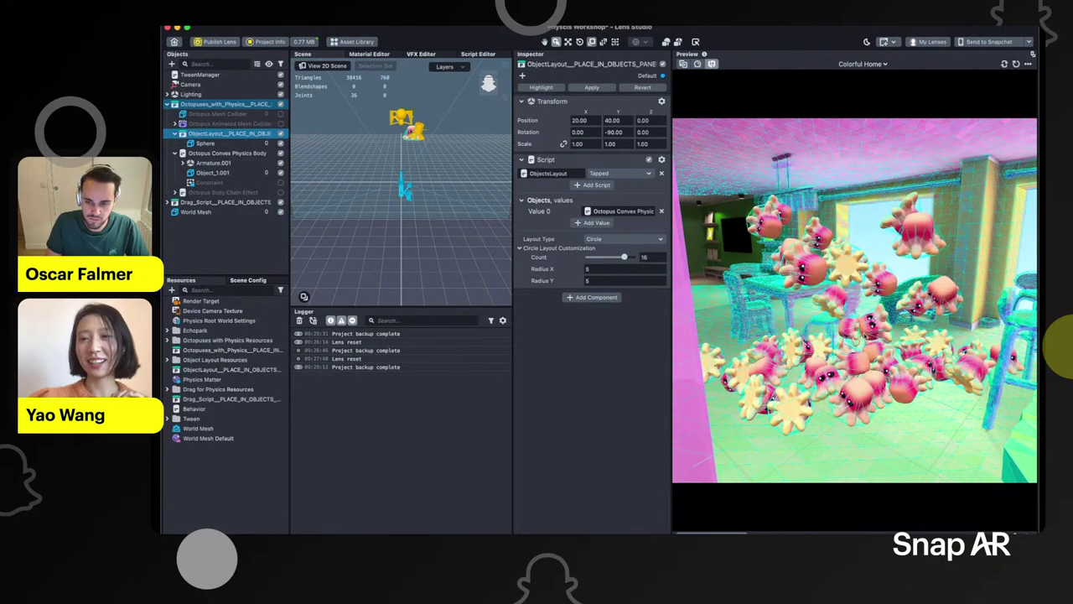
Look around the meshed room at the spawned octopuses and reset the preview
right_drag(983, 327, 784, 299)
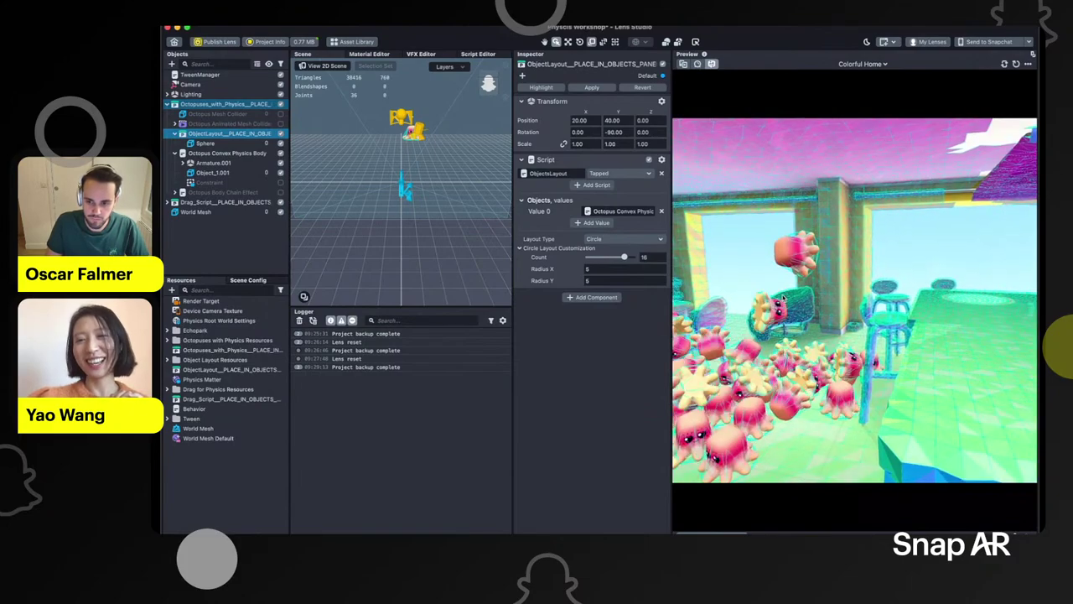
drag(798, 254, 849, 202)
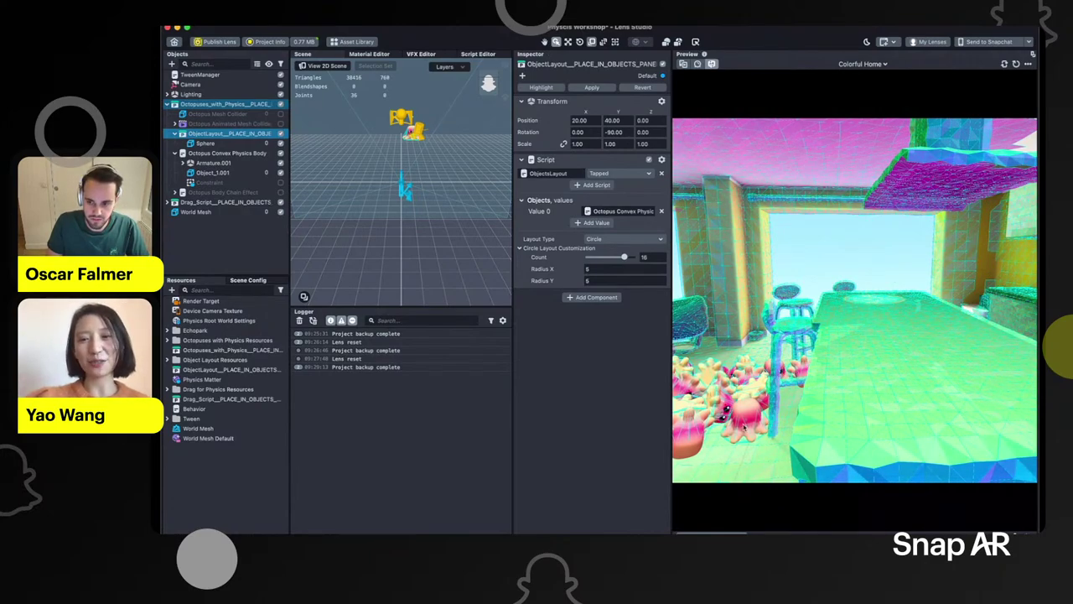
click(812, 221)
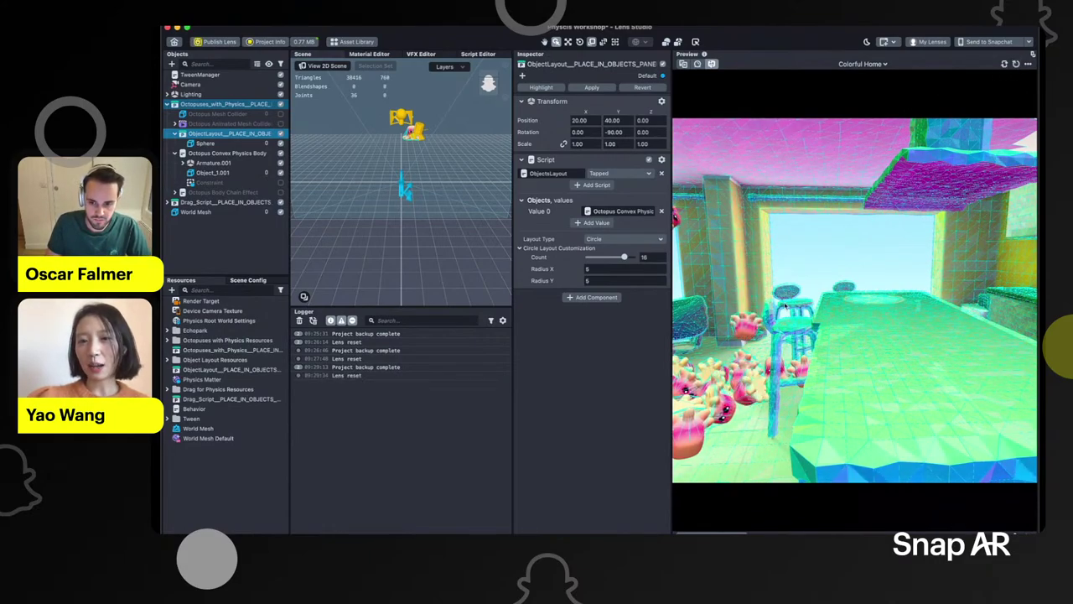
key(super+r)
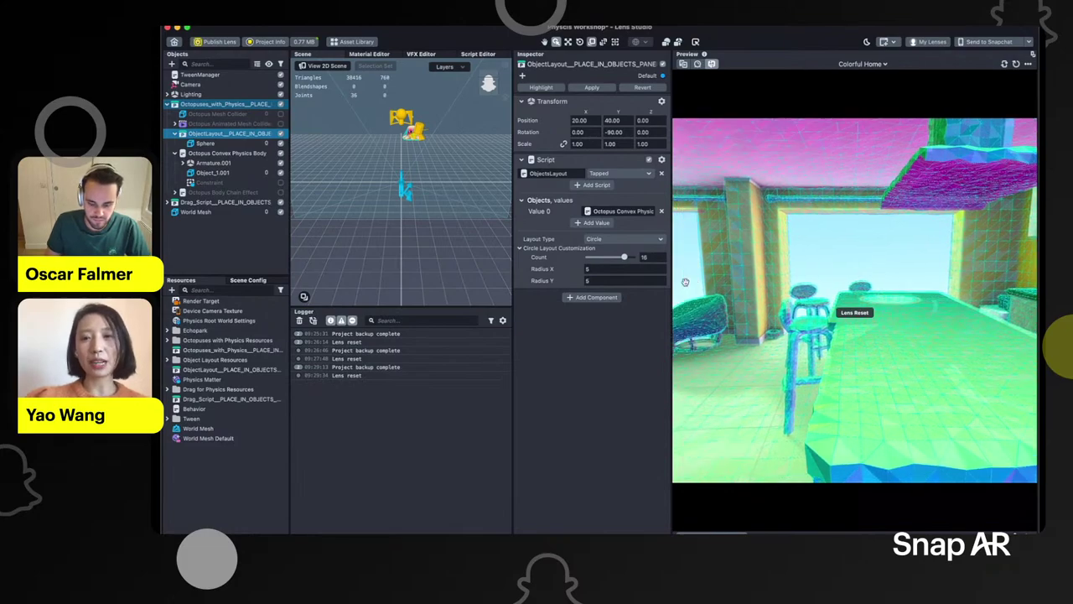
drag(708, 394, 762, 444)
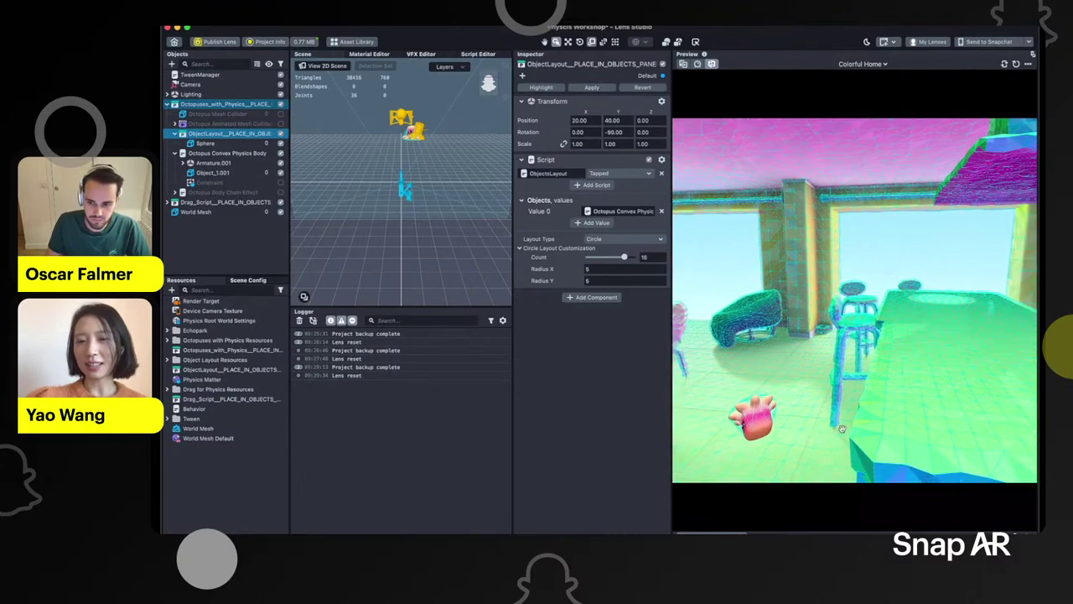
Disable the World Mesh object and collapse the ObjectLayout and Octopus Convex Physics Body groups in the object hierarchy
drag(696, 429, 943, 107)
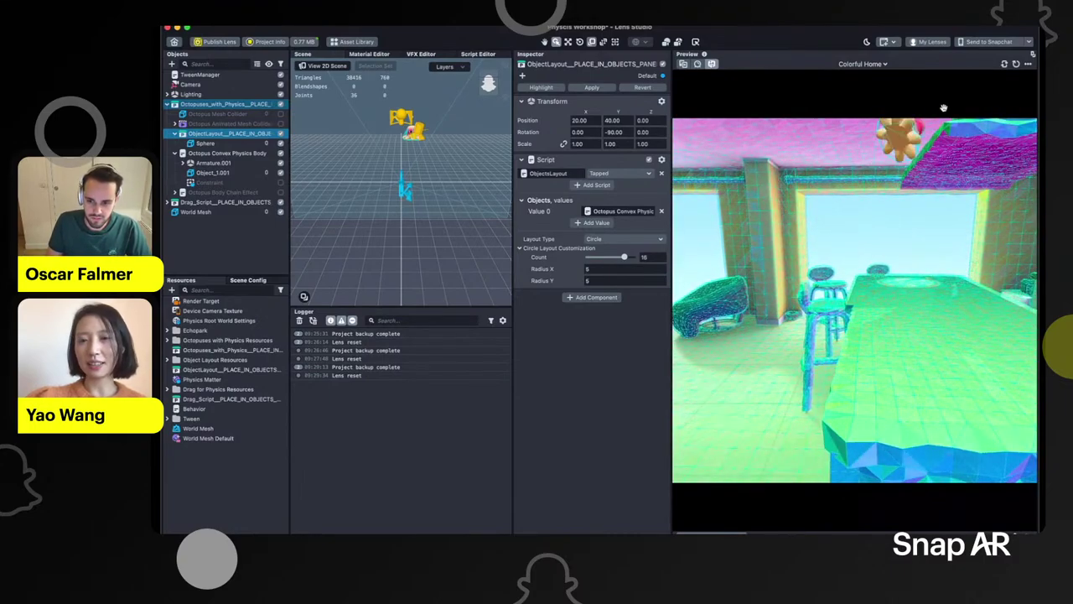
drag(913, 216, 928, 243)
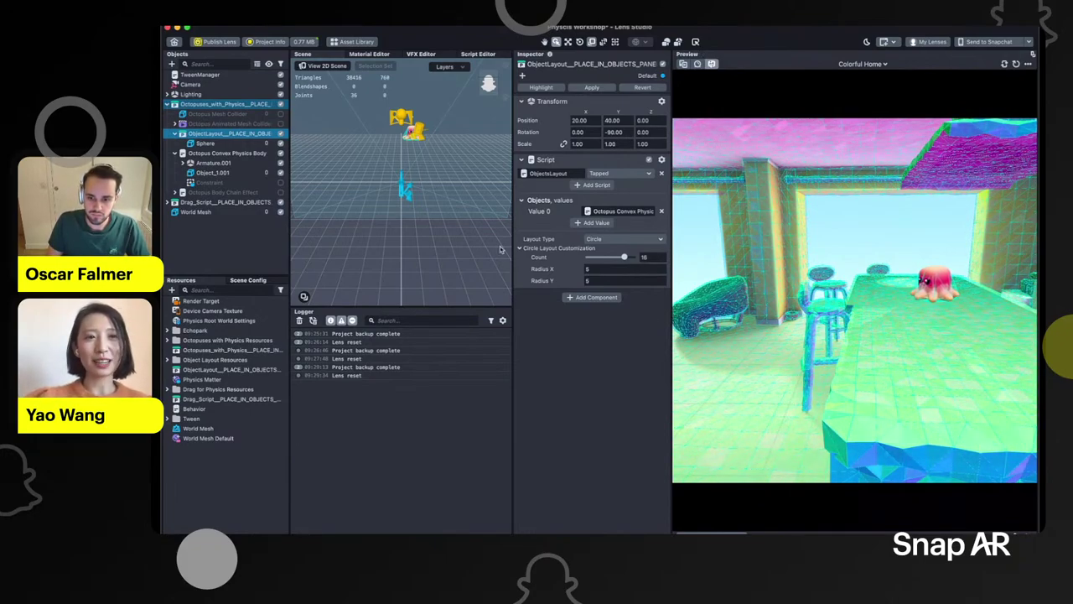
click(174, 134)
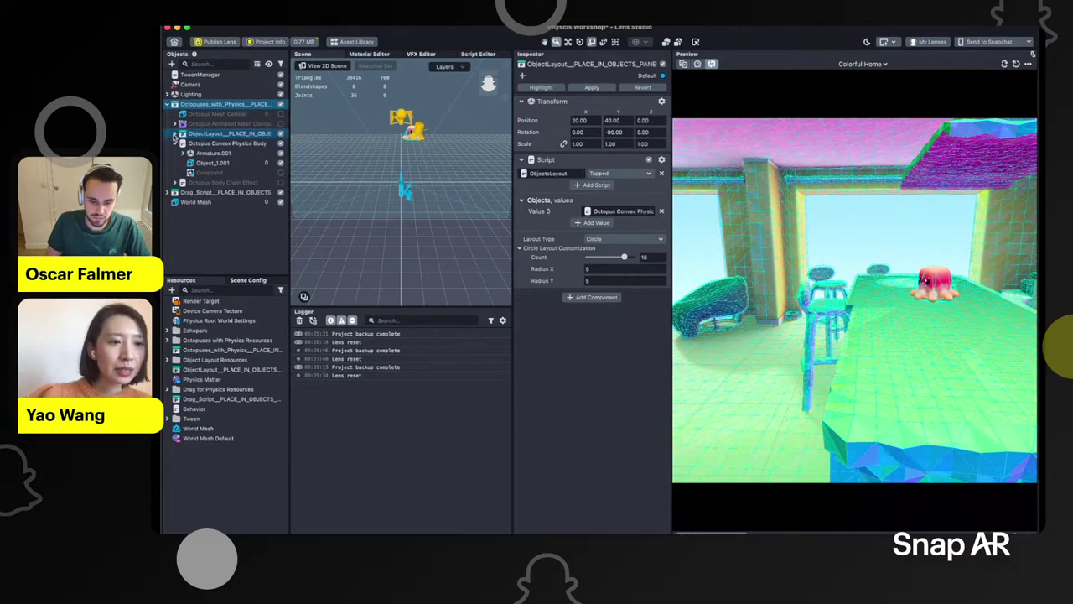
click(280, 204)
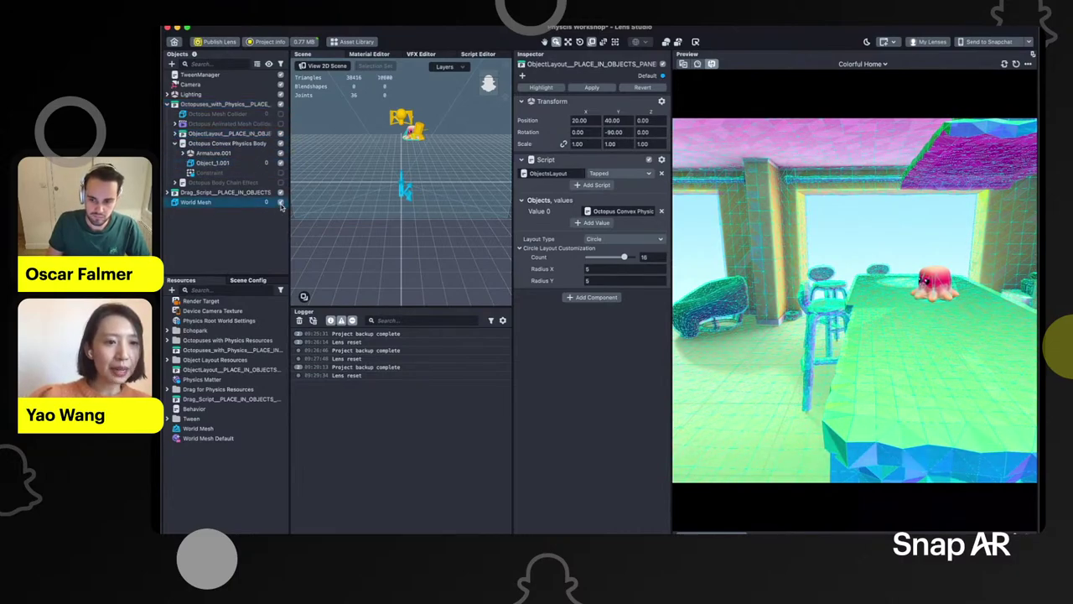
click(280, 205)
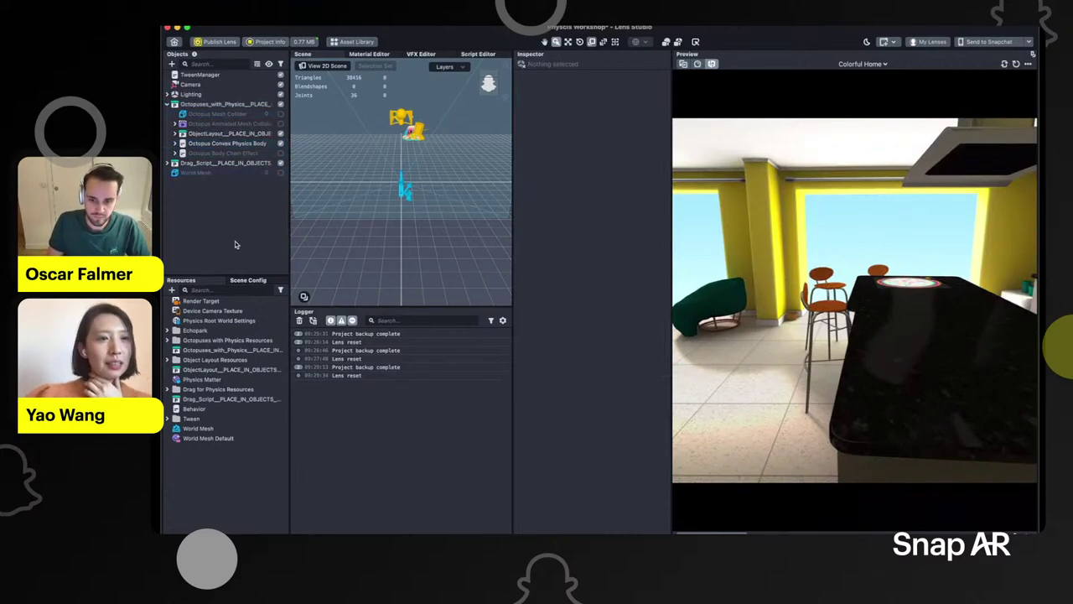
Add an Image Tracking object and load File1140.jpg from the Physics V3 Workshop folder as its marker image
click(172, 63)
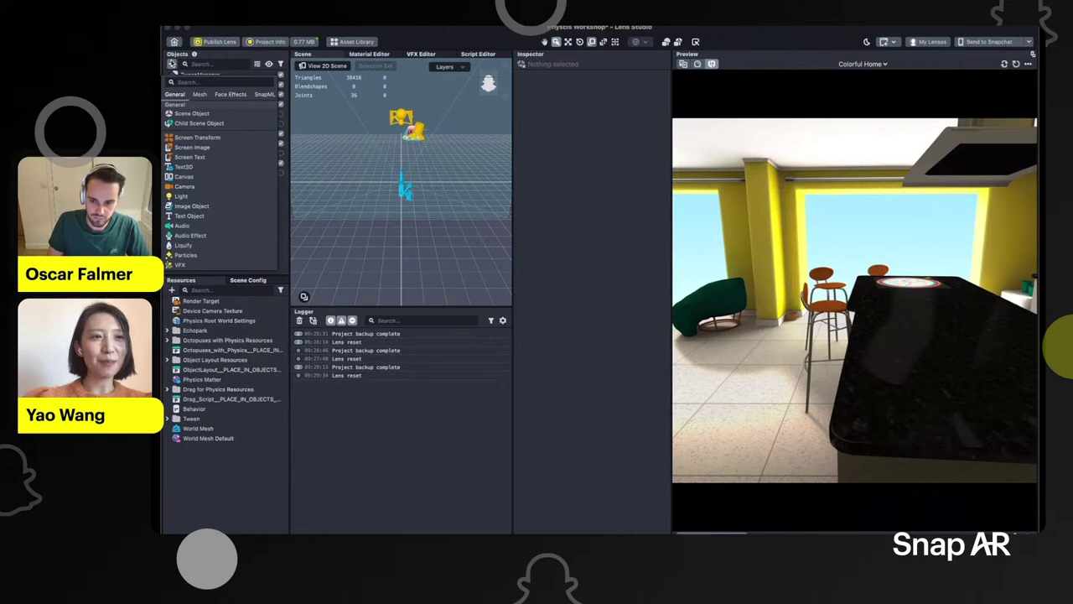
text(i)
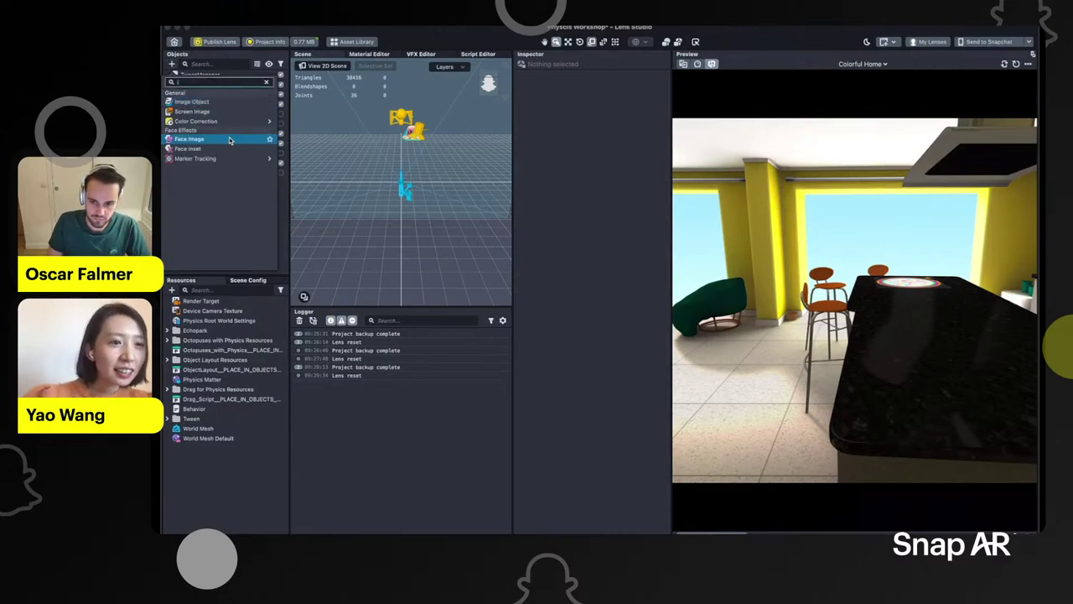
mouse_move(252, 159)
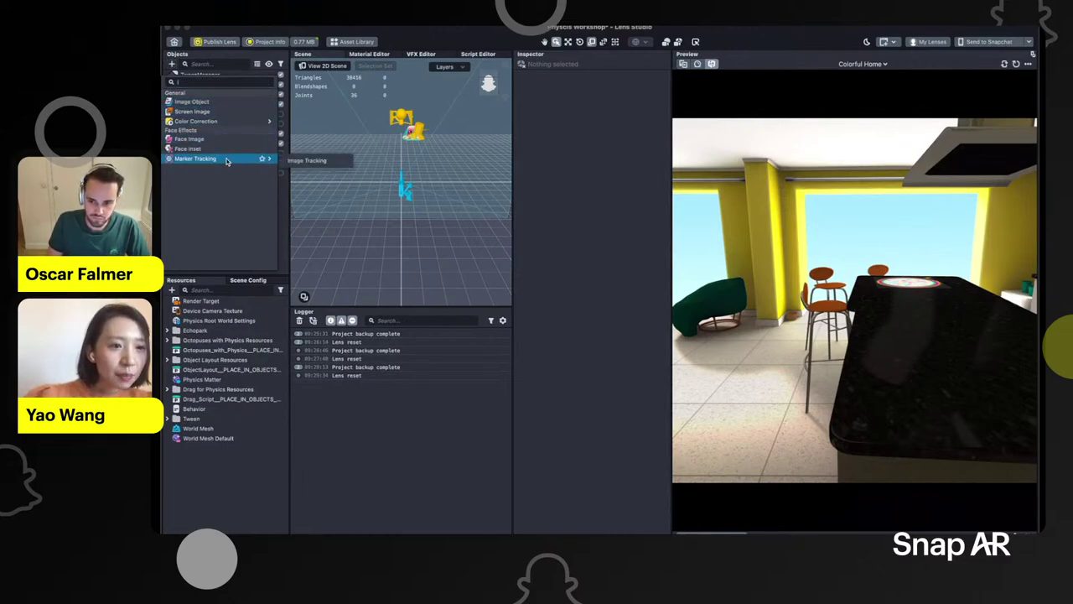
click(321, 160)
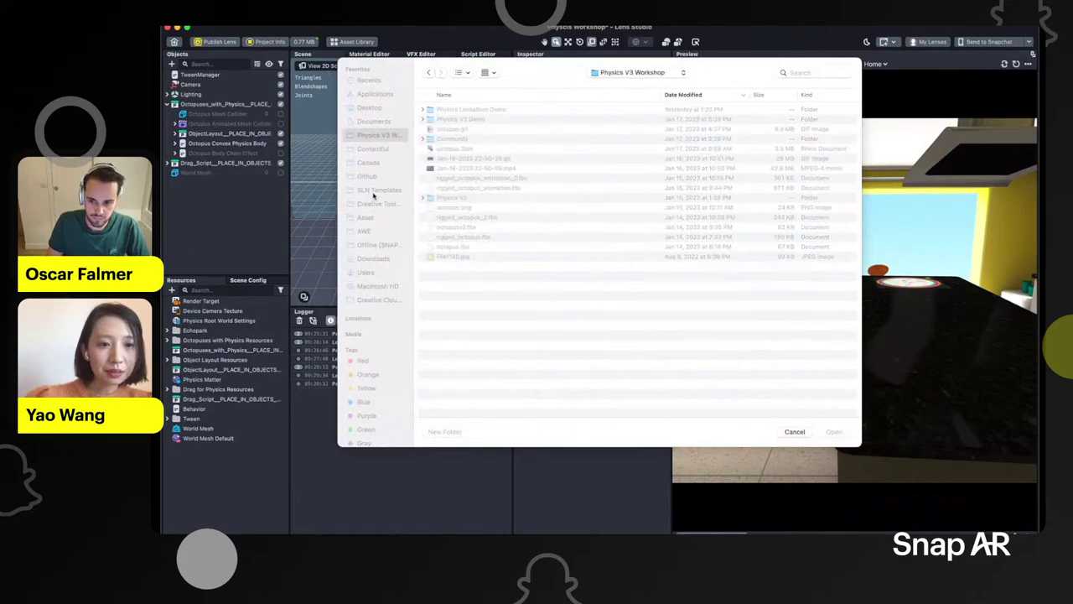
click(378, 135)
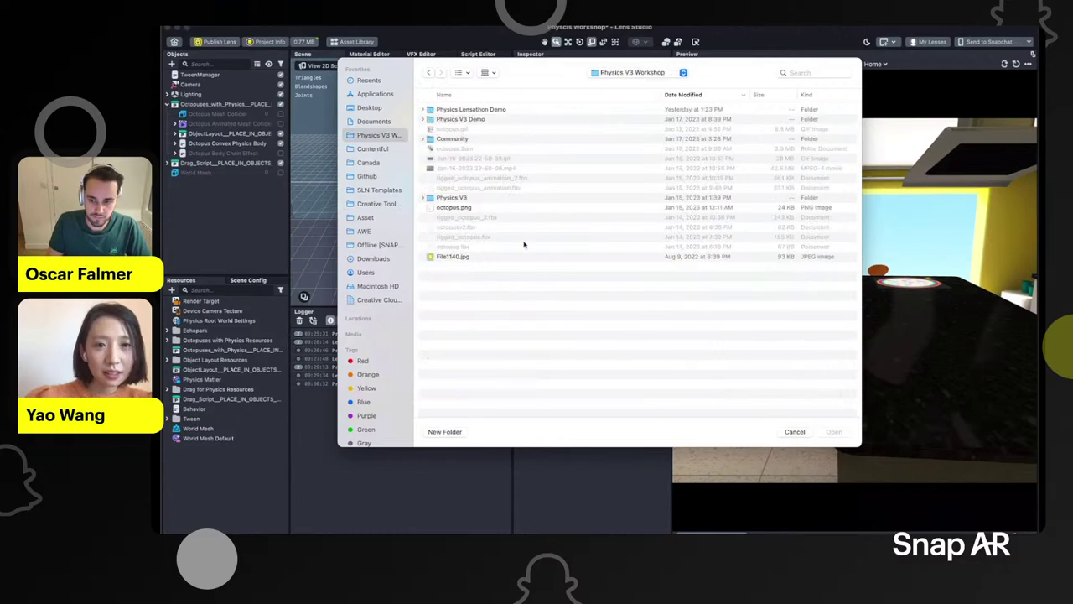
click(452, 257)
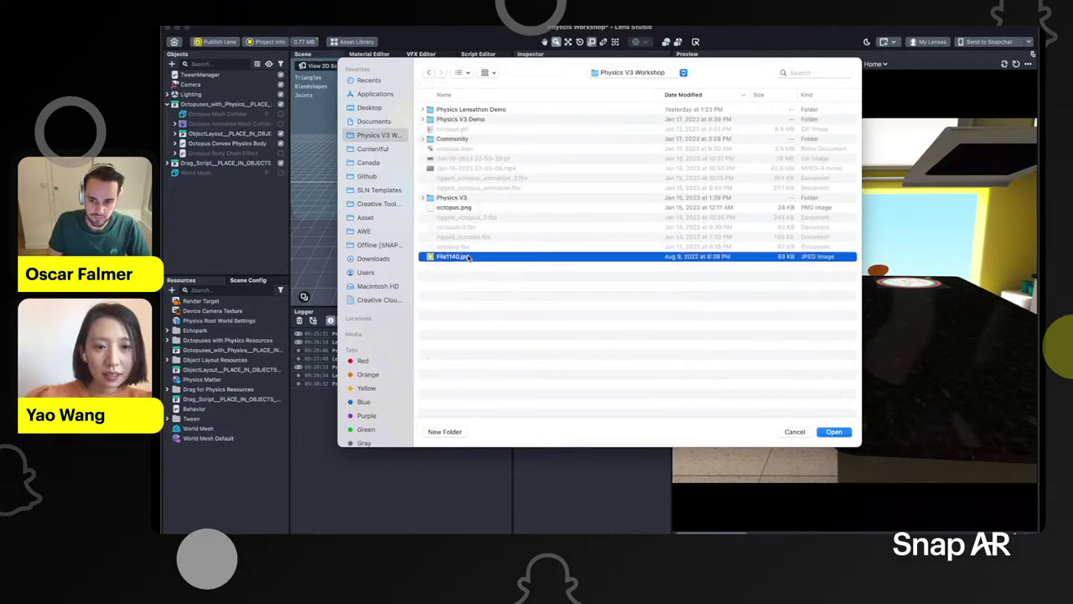
click(841, 433)
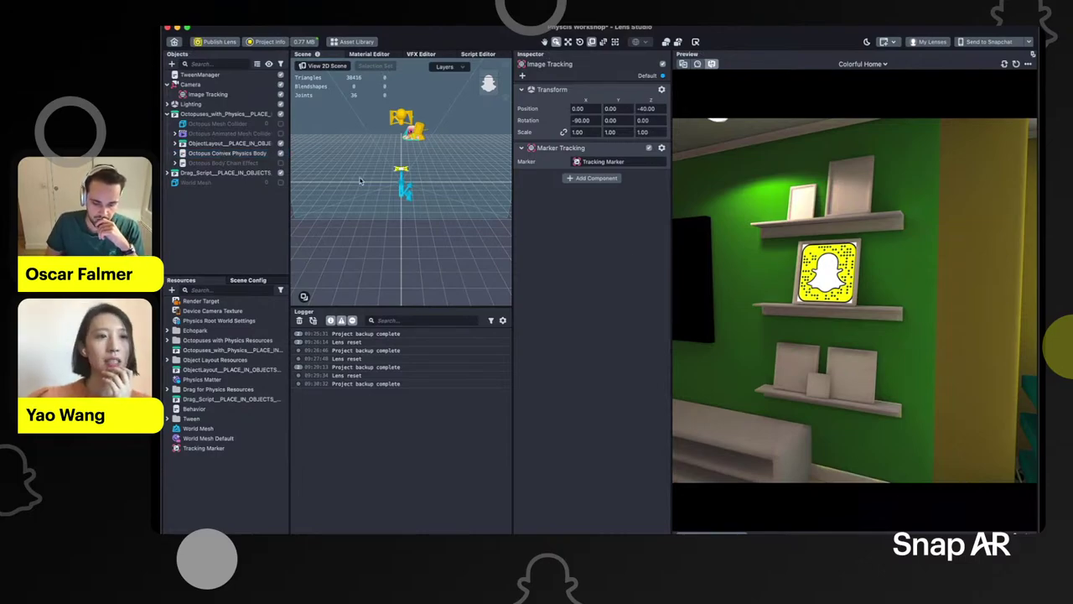
Make Octopus Convex Physics Body a child of Image Tracking and reset its transform position and rotation to 0
drag(216, 151, 215, 95)
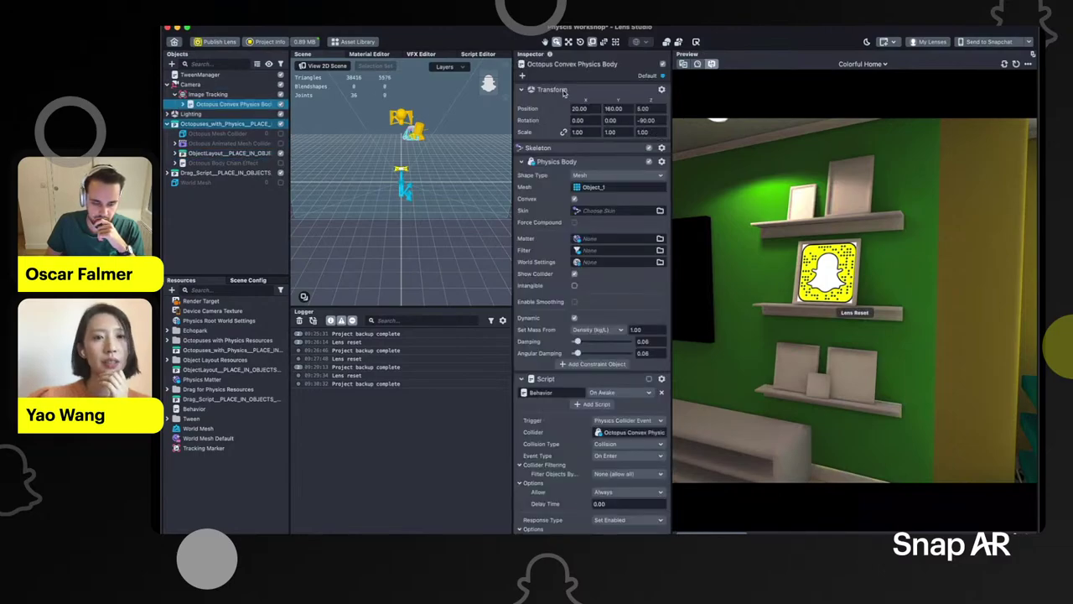
right_click(555, 92)
click(568, 93)
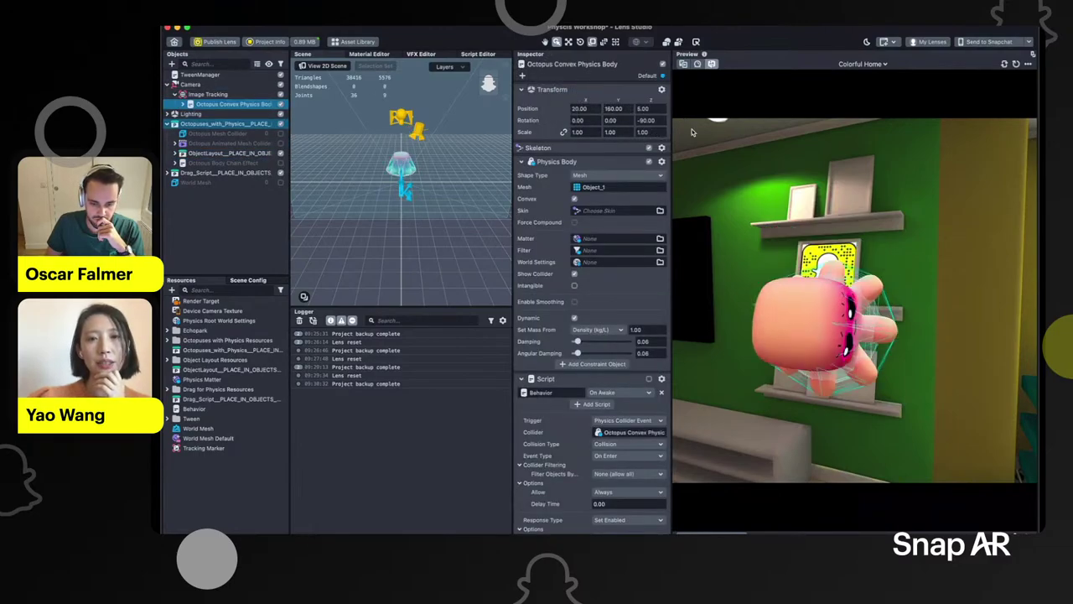
Enable the Constraint child of Octopus Convex Physics Body and reset the preview to check the octopus on the marker
click(183, 104)
click(282, 134)
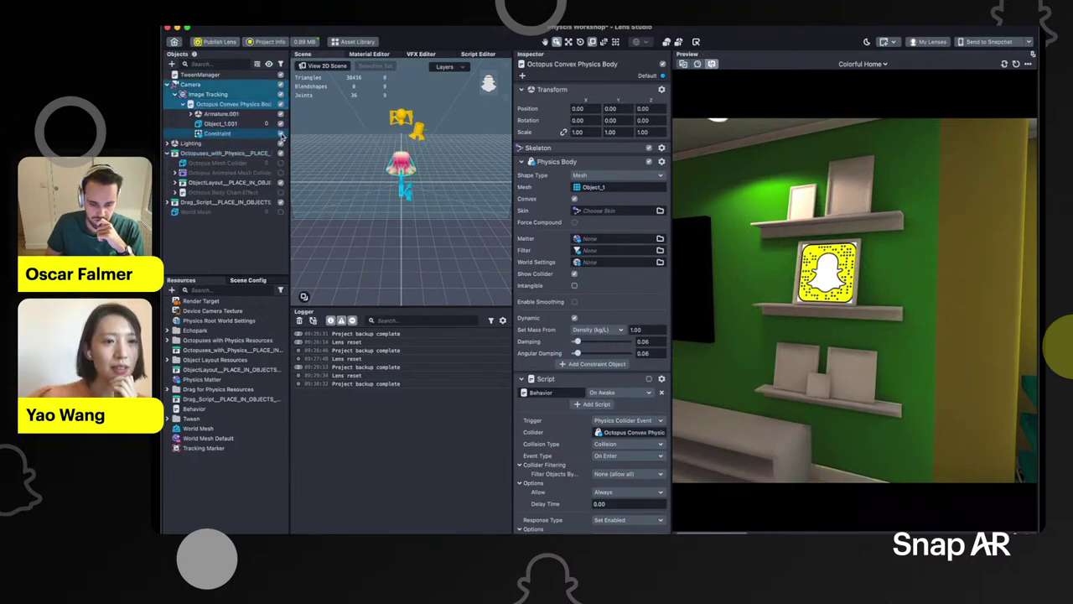
click(1016, 65)
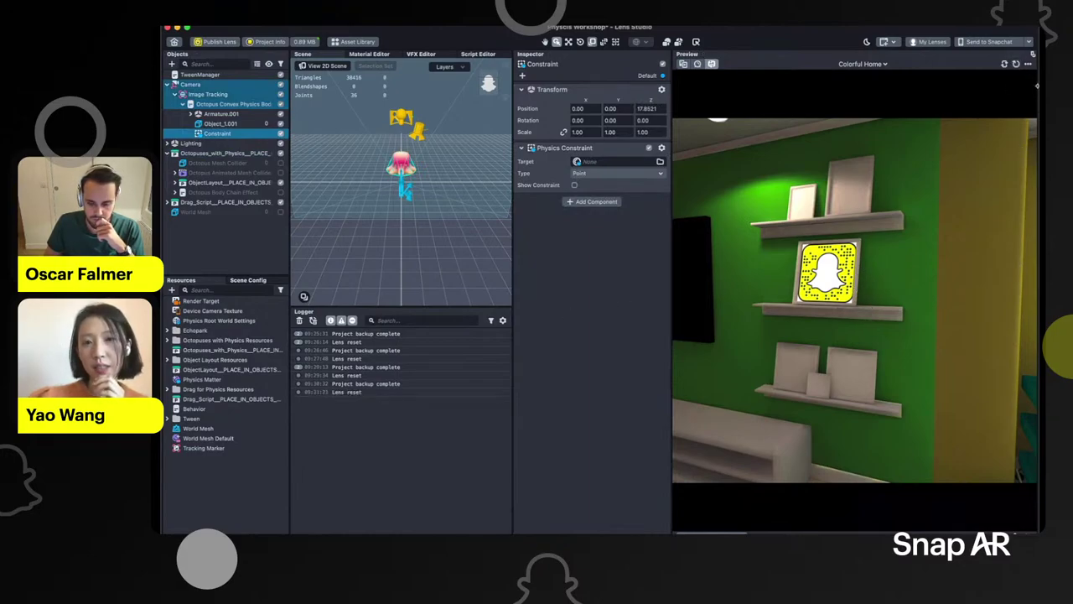
click(1016, 65)
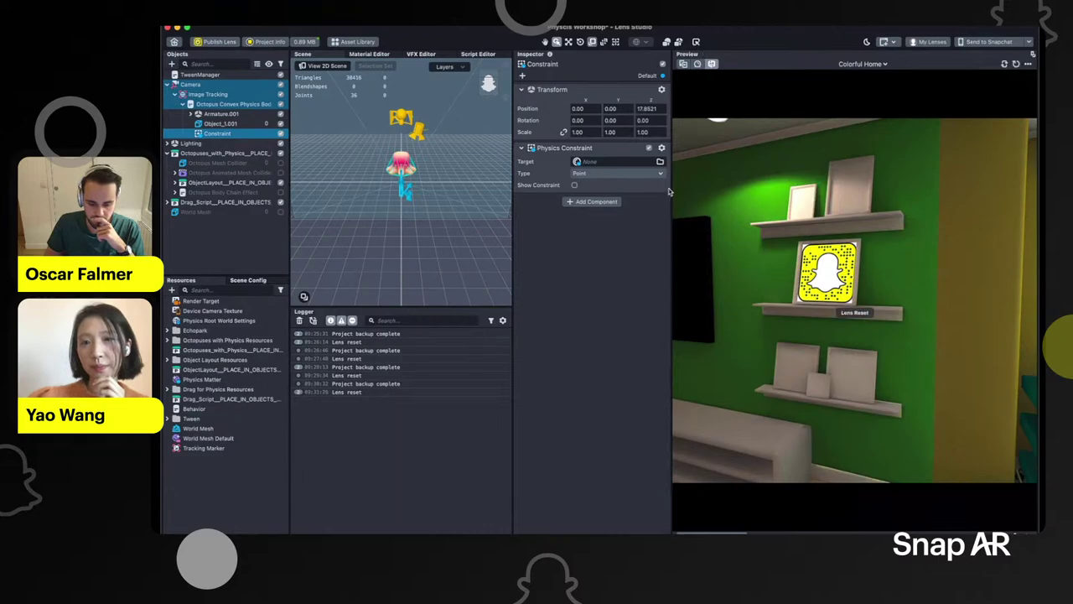
Examine the settings of Octopus Convex Physics Body and its Constraint child under Image Tracking
click(209, 93)
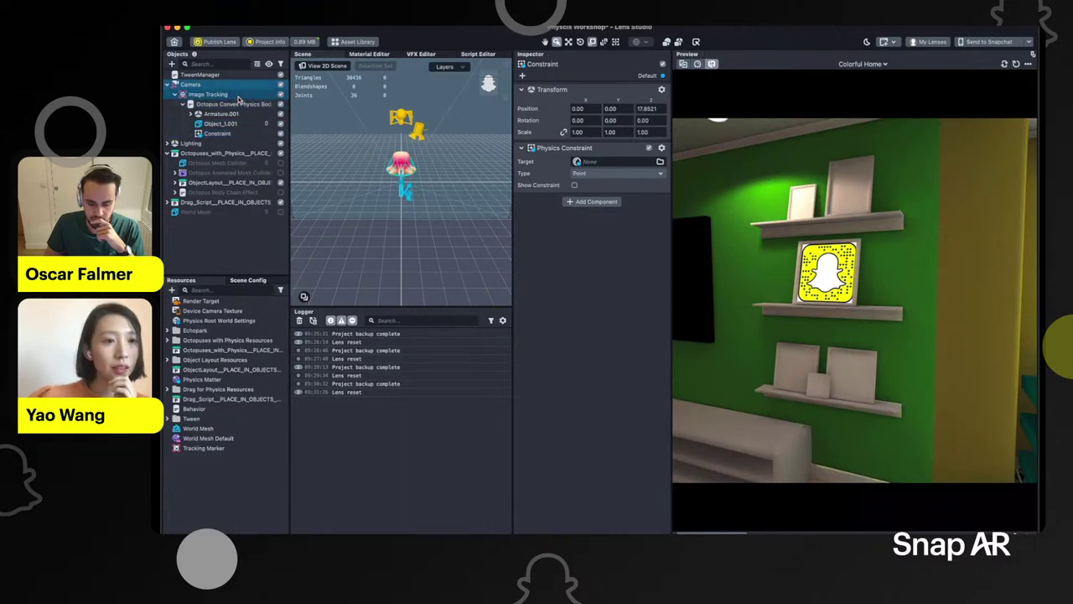
click(222, 257)
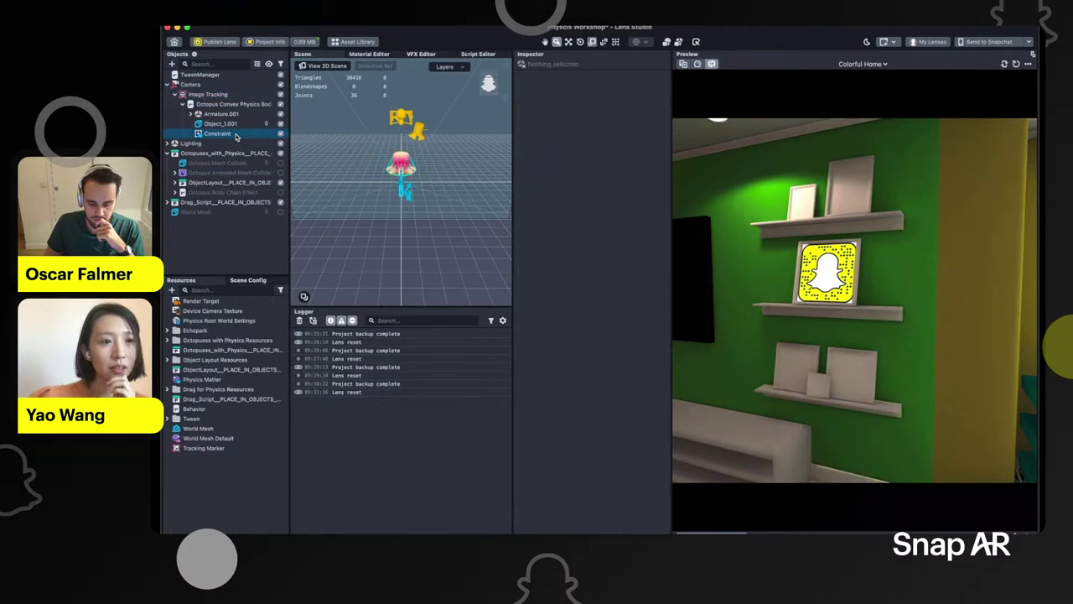
click(235, 134)
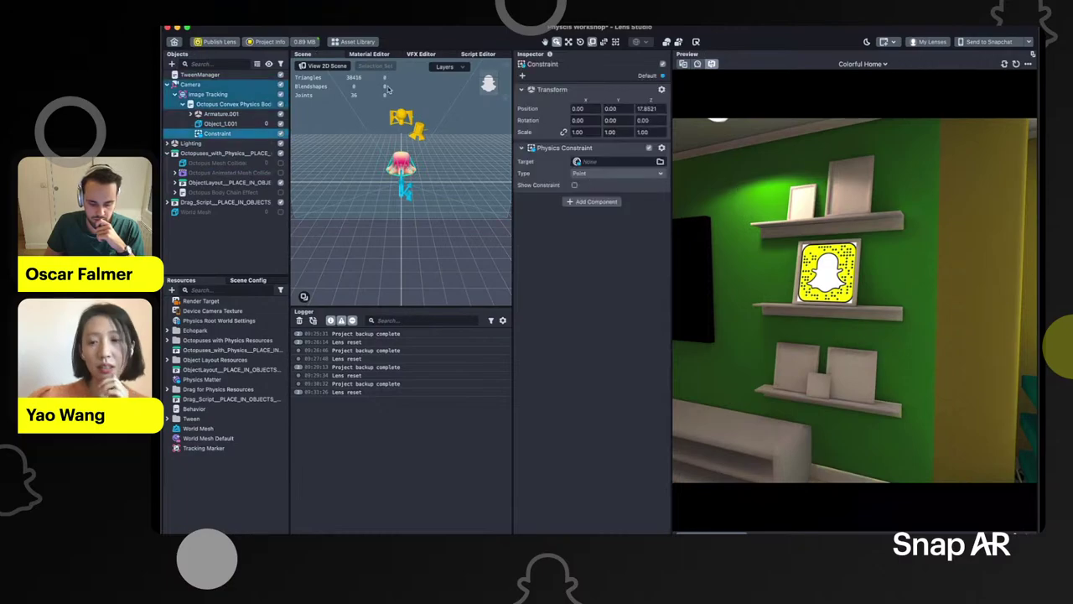
click(231, 104)
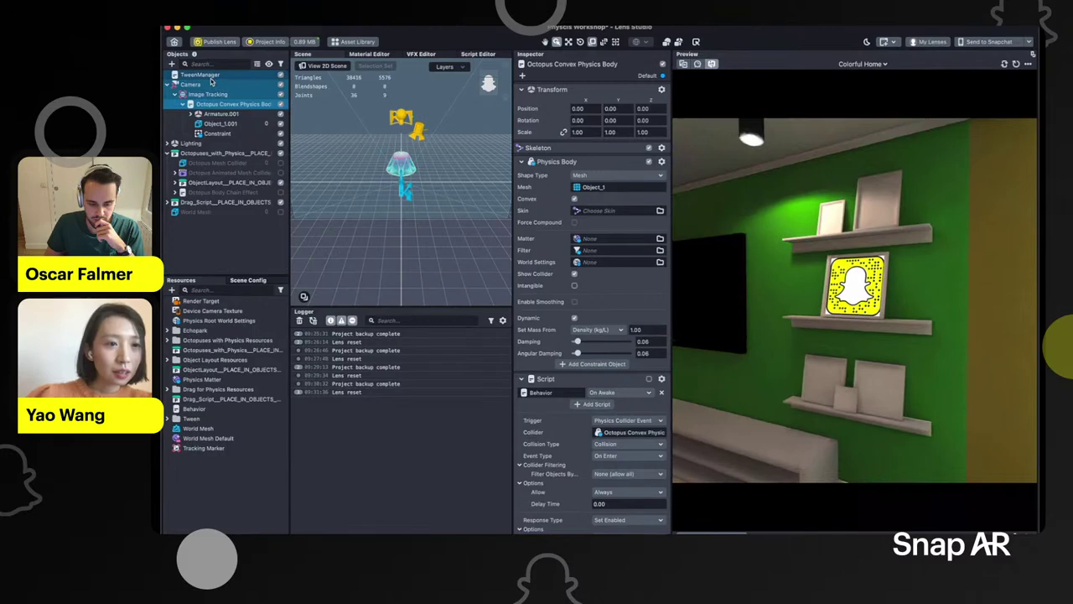
click(233, 95)
click(238, 105)
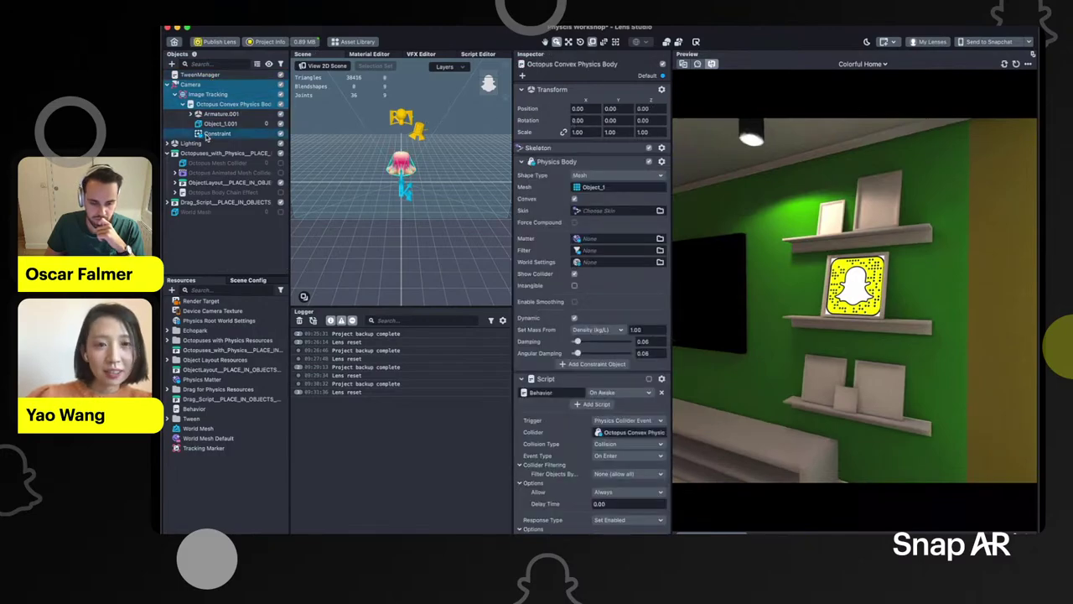
click(211, 134)
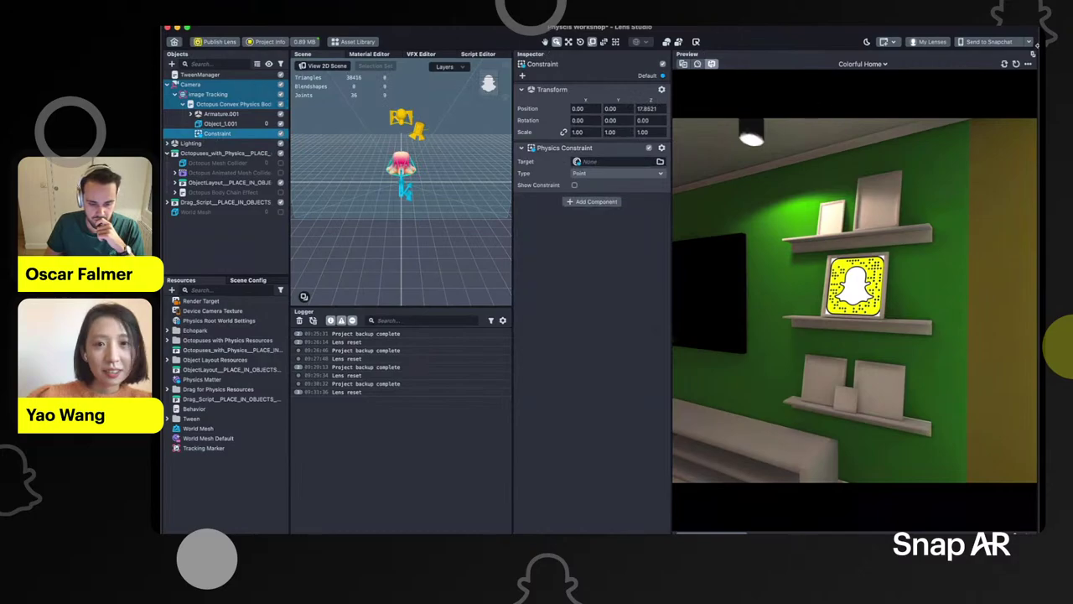
click(248, 104)
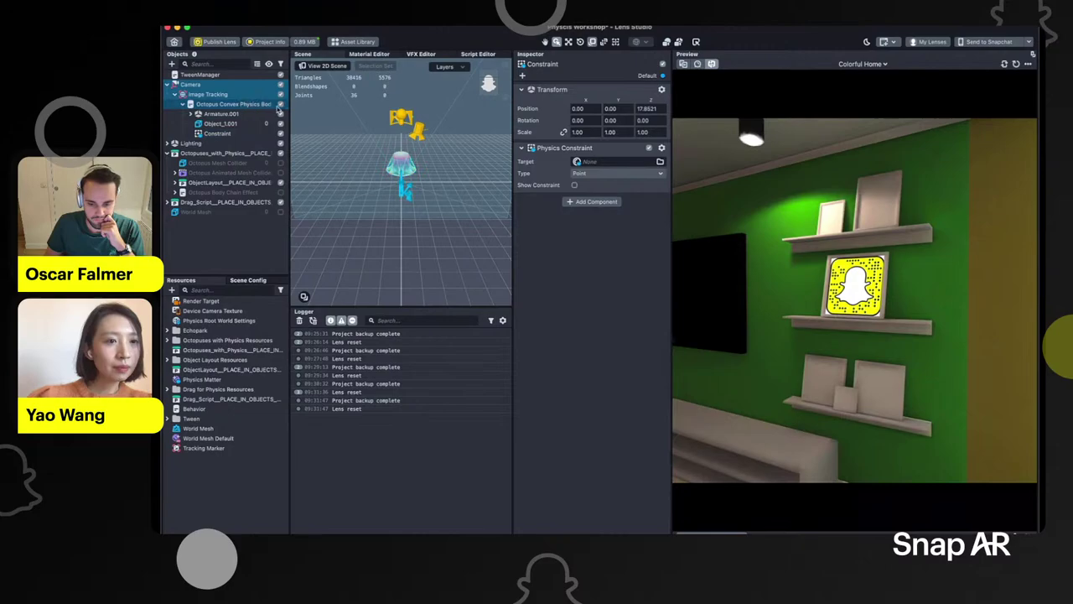
Switch Octopus Convex Physics Body off and on again, and reset the preview to test it on the tracked image
drag(789, 382, 864, 462)
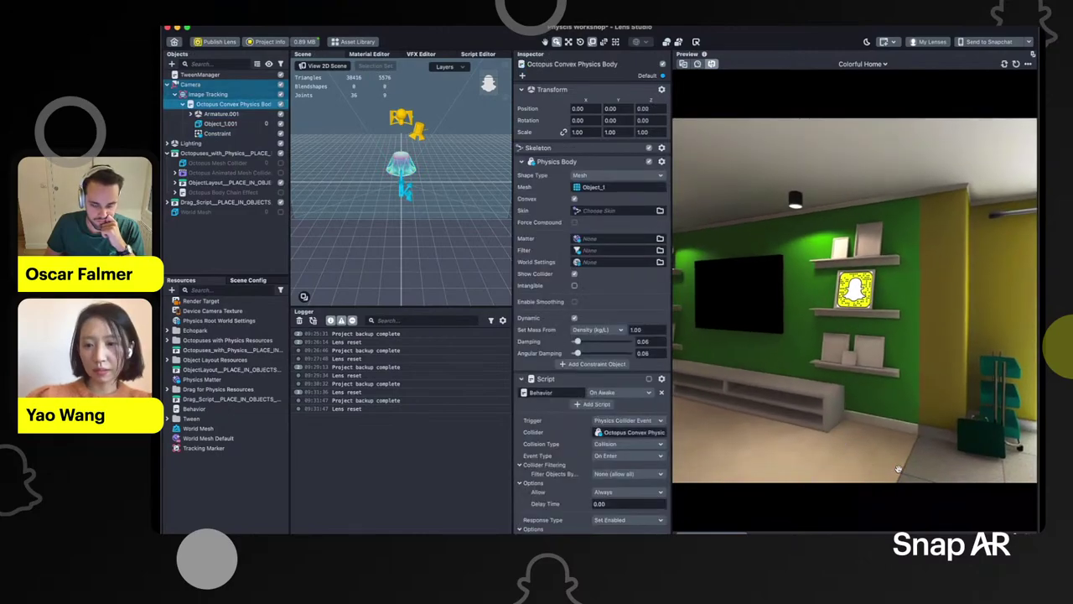
click(280, 104)
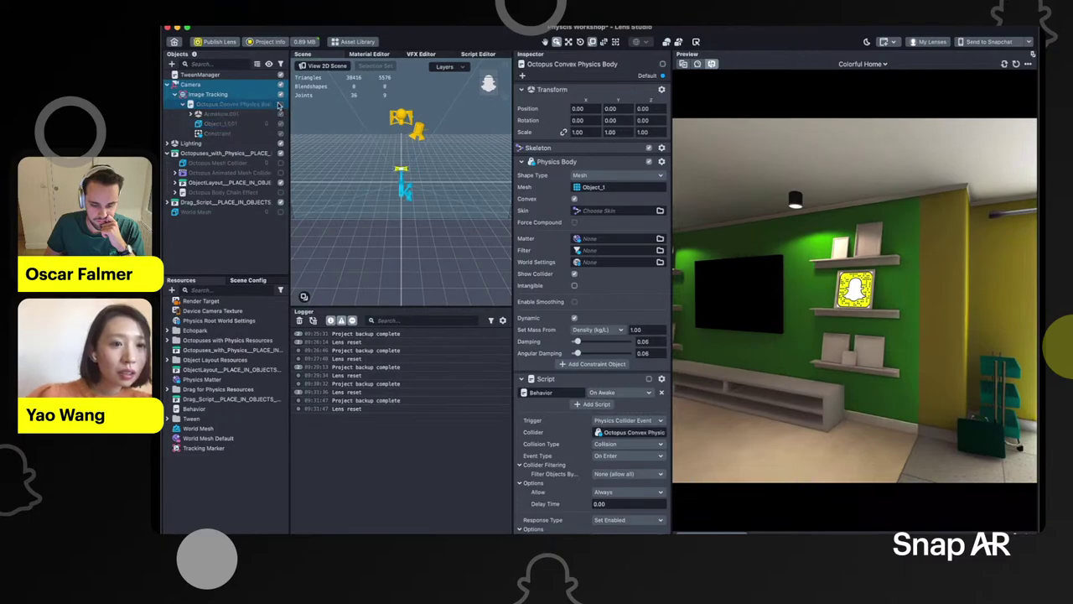
click(233, 250)
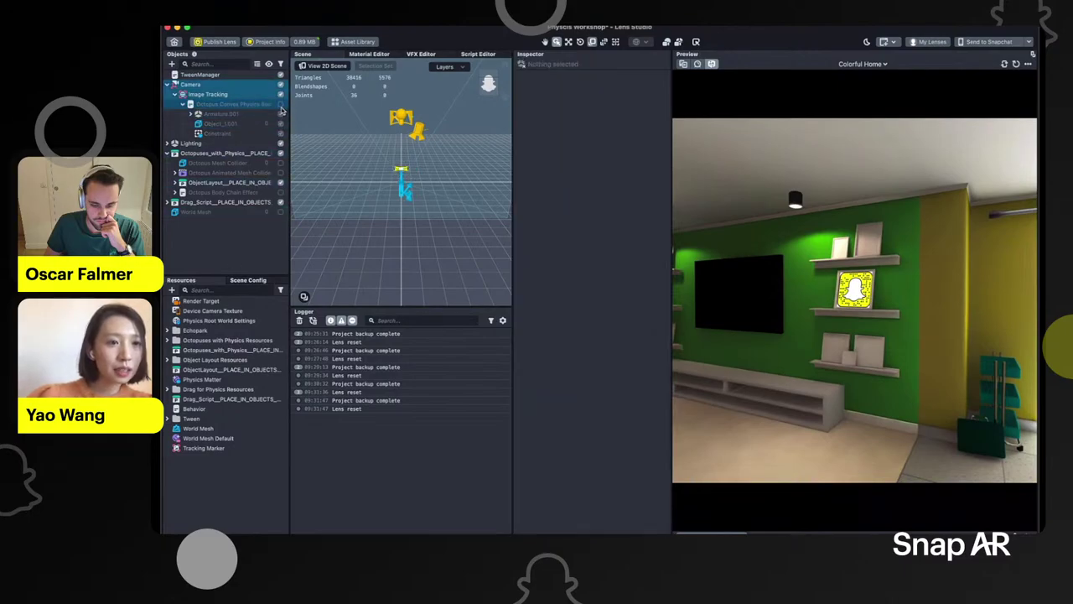
click(281, 105)
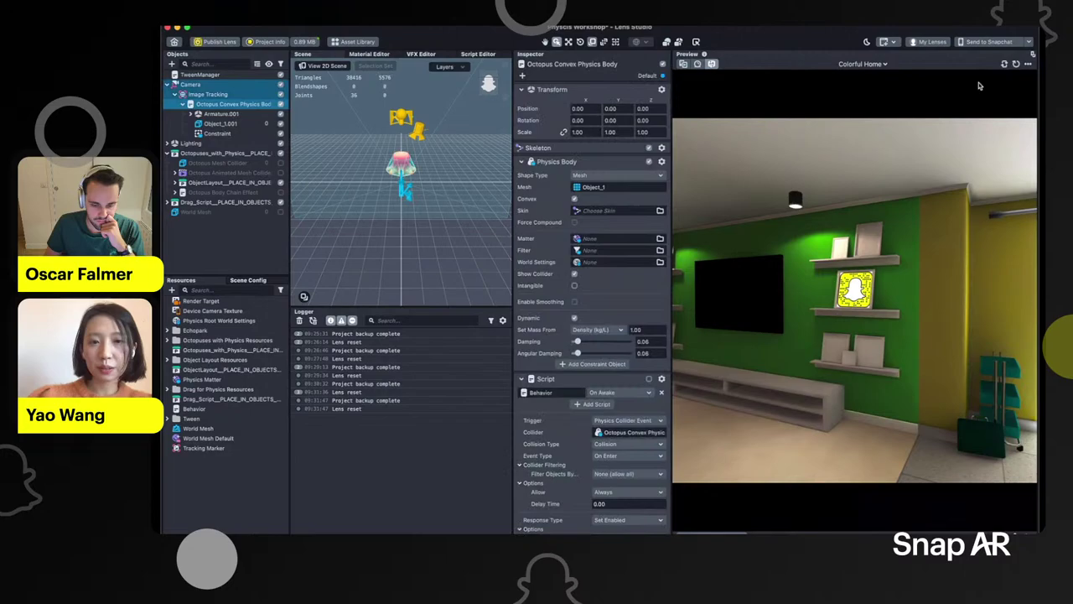
click(1016, 65)
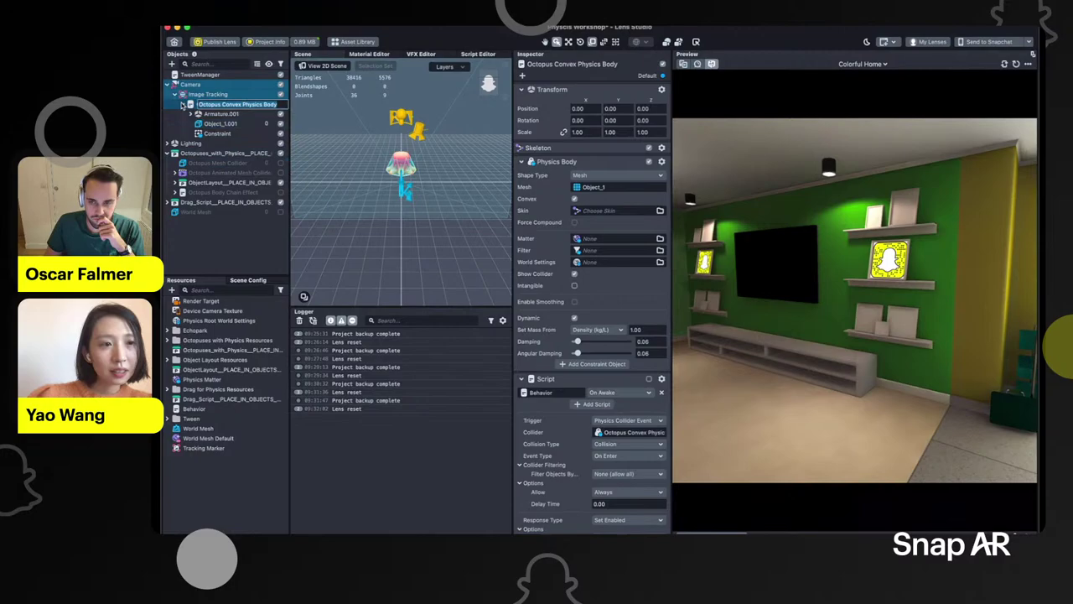
Collapse Octopus Convex Physics Body in the hierarchy, save the project, and clear the Logger messages
click(183, 104)
click(218, 227)
key(super+s)
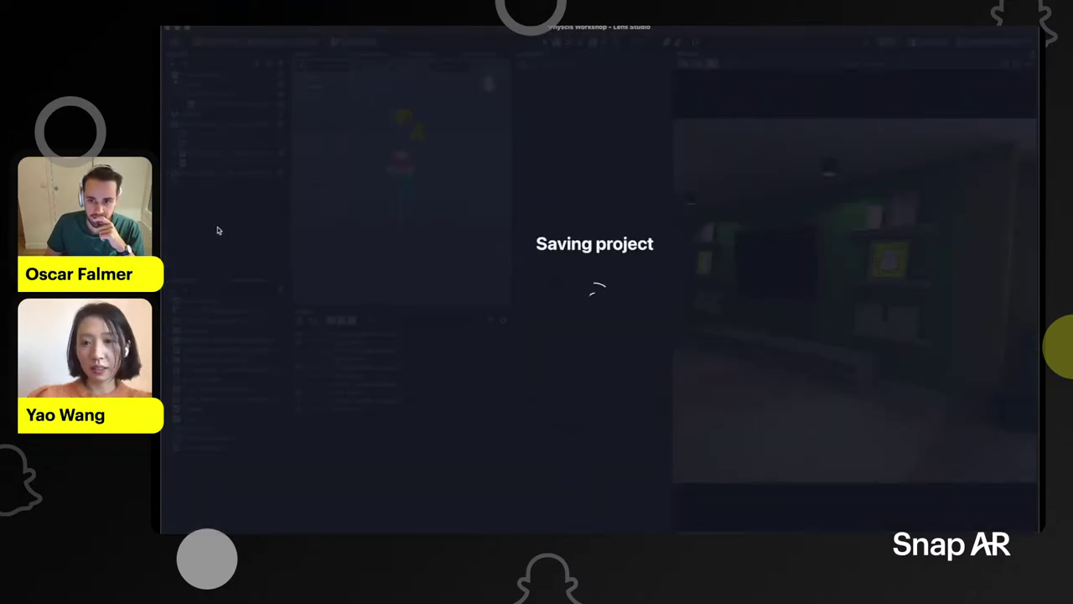
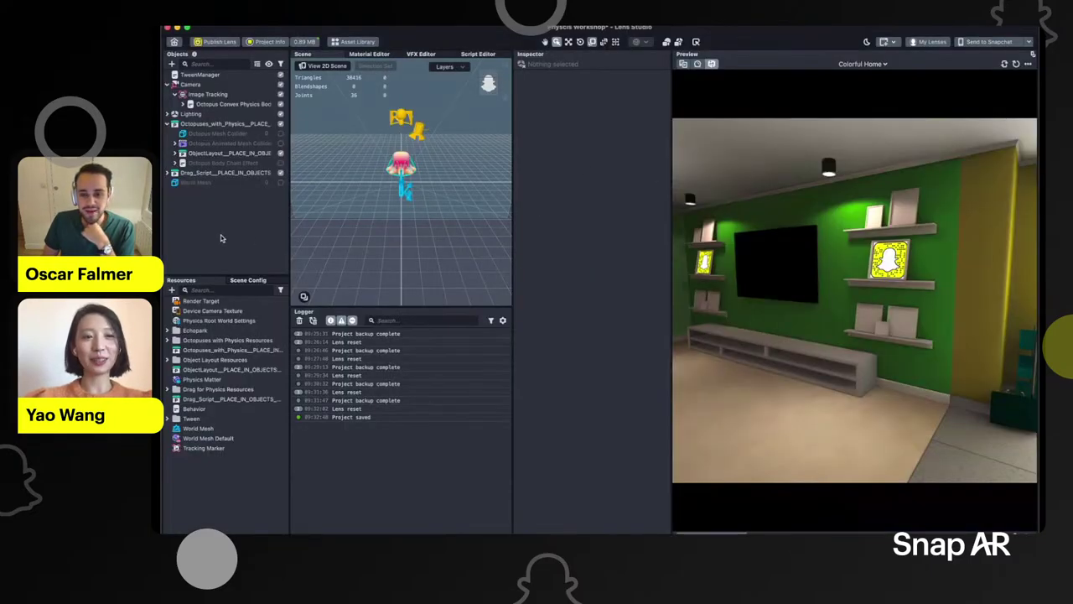
click(300, 320)
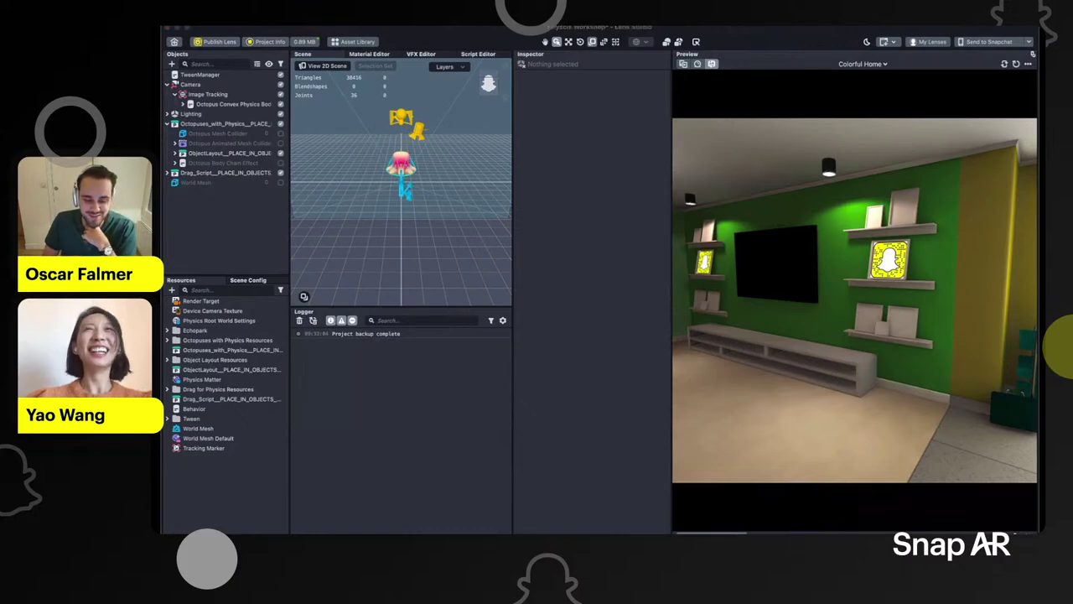
click(598, 358)
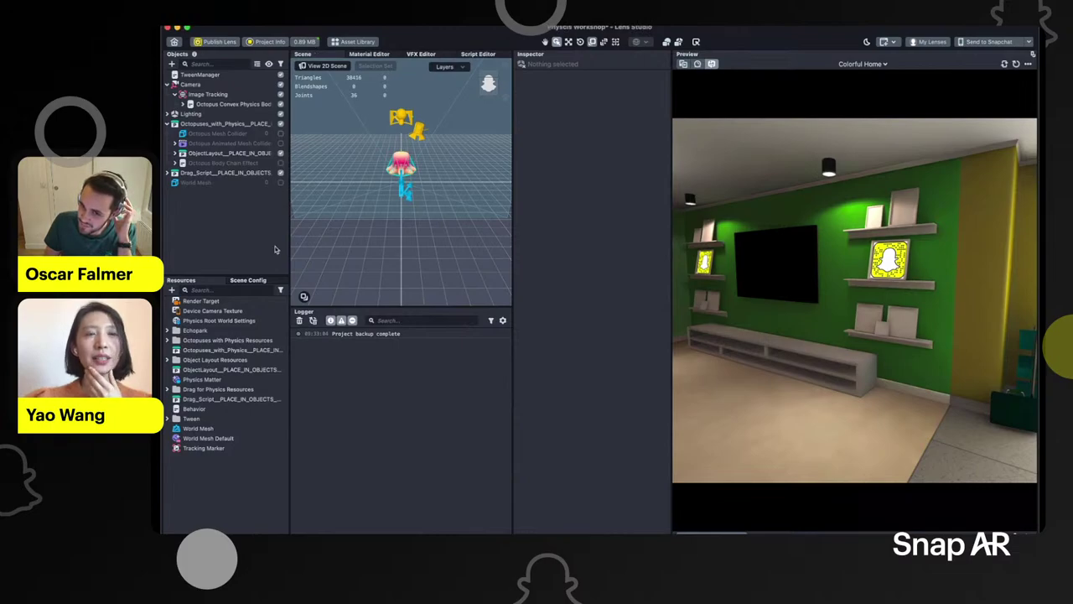
Move Octopus Convex Physics Body out of Image Tracking to the root level of the scene, below World Mesh
click(183, 153)
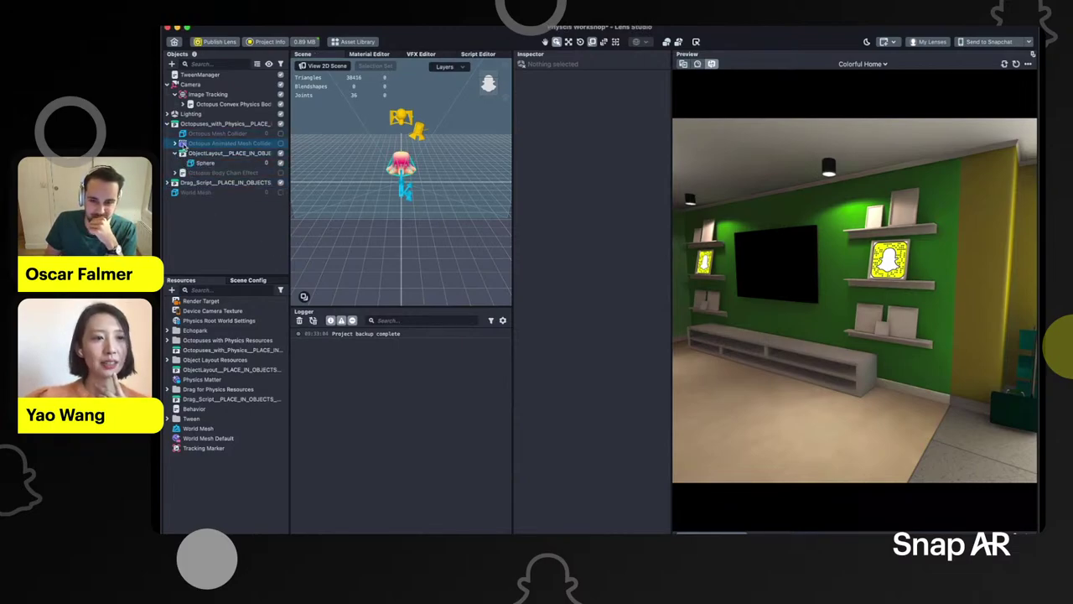
drag(199, 103, 199, 214)
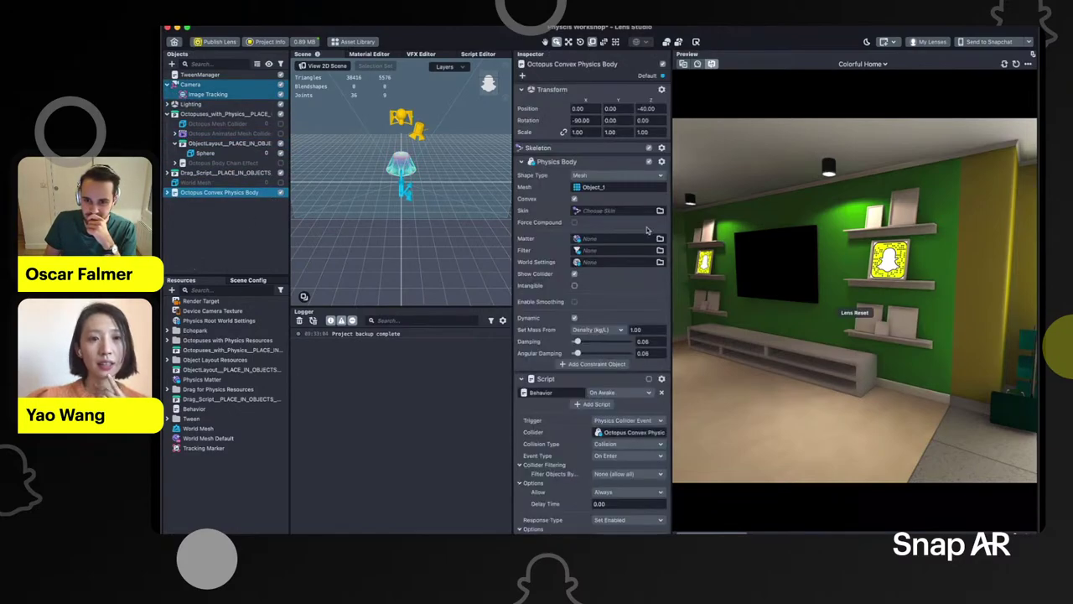
Reset the transform of Octopus Convex Physics Body to zero position and rotation
scroll(824, 261, down, 3)
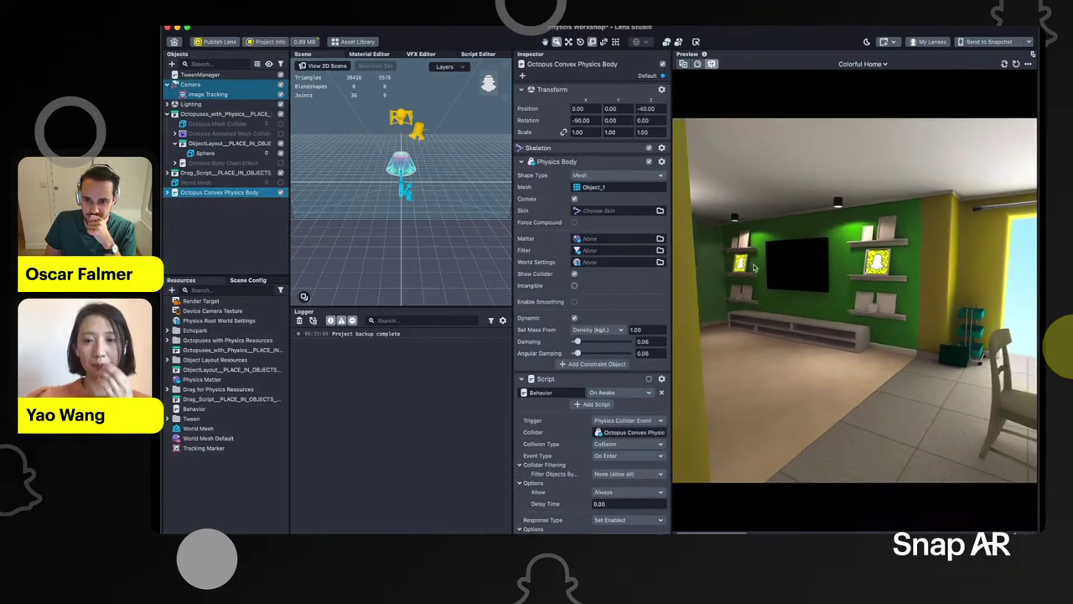
right_click(569, 91)
click(576, 96)
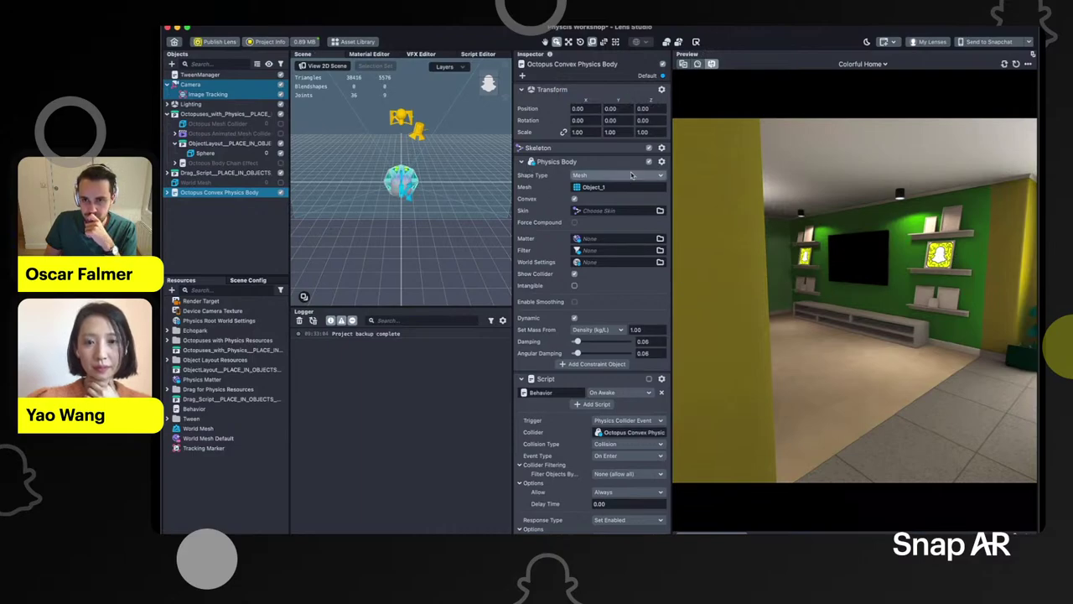
Switch Octopus Convex Physics Body off, return the preview to its Start viewpoint, and switch the body on again to test it
click(169, 192)
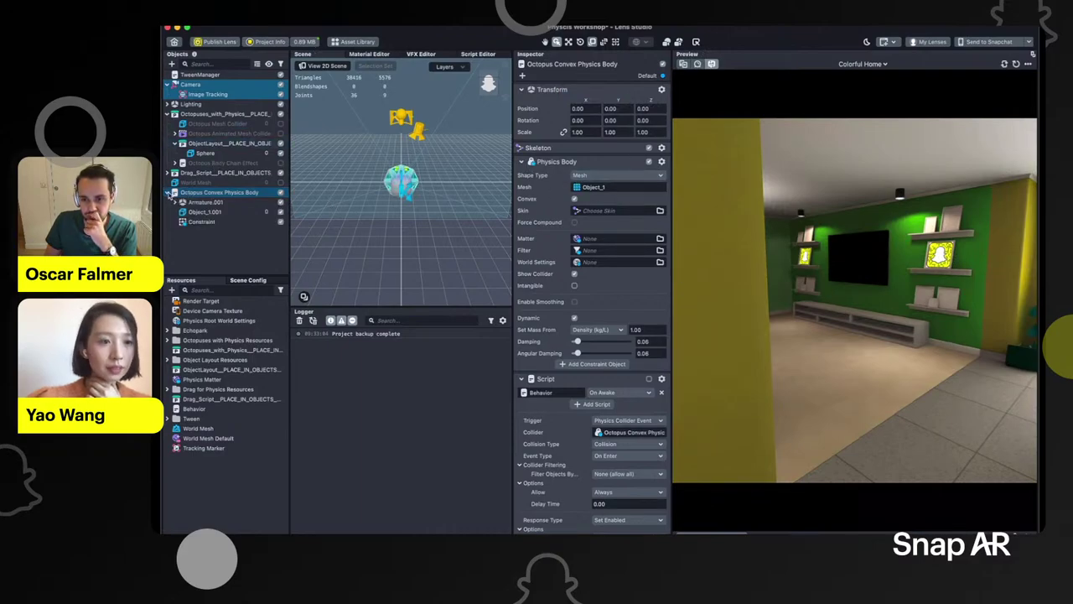
click(204, 212)
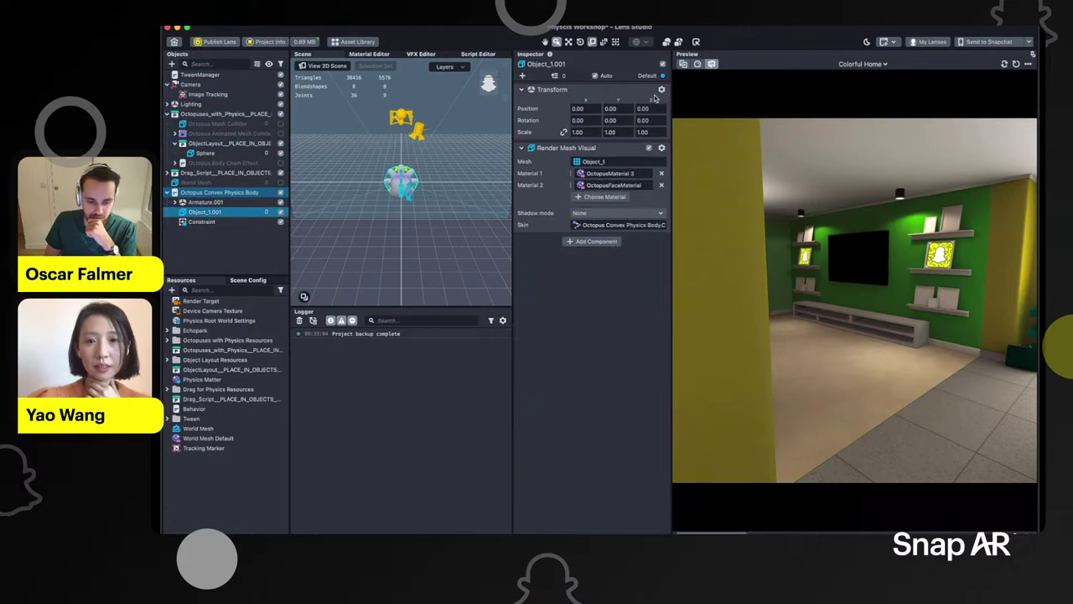
click(215, 250)
click(280, 192)
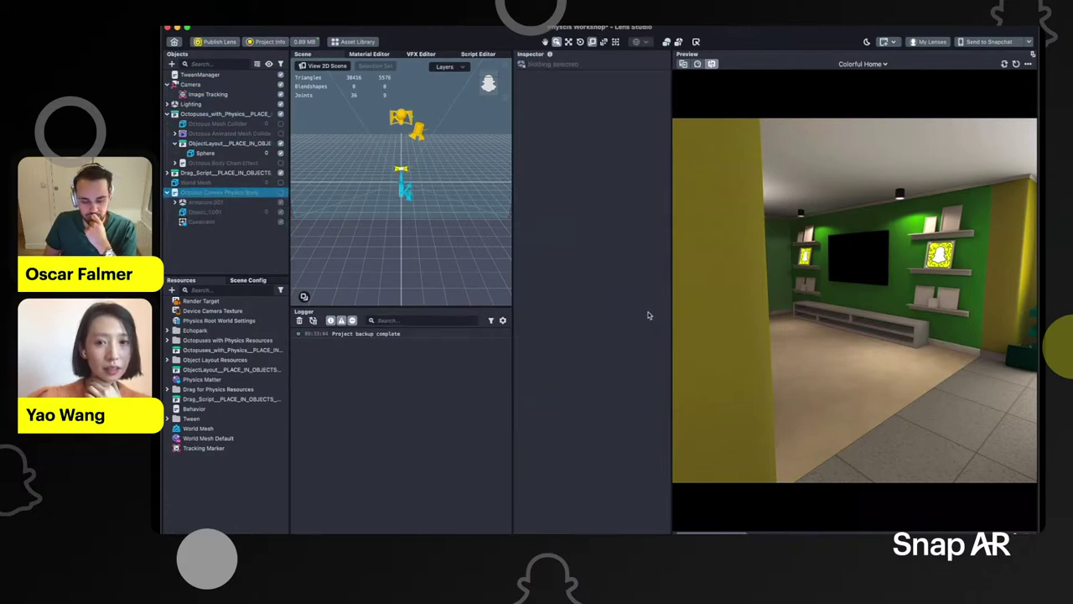
click(224, 195)
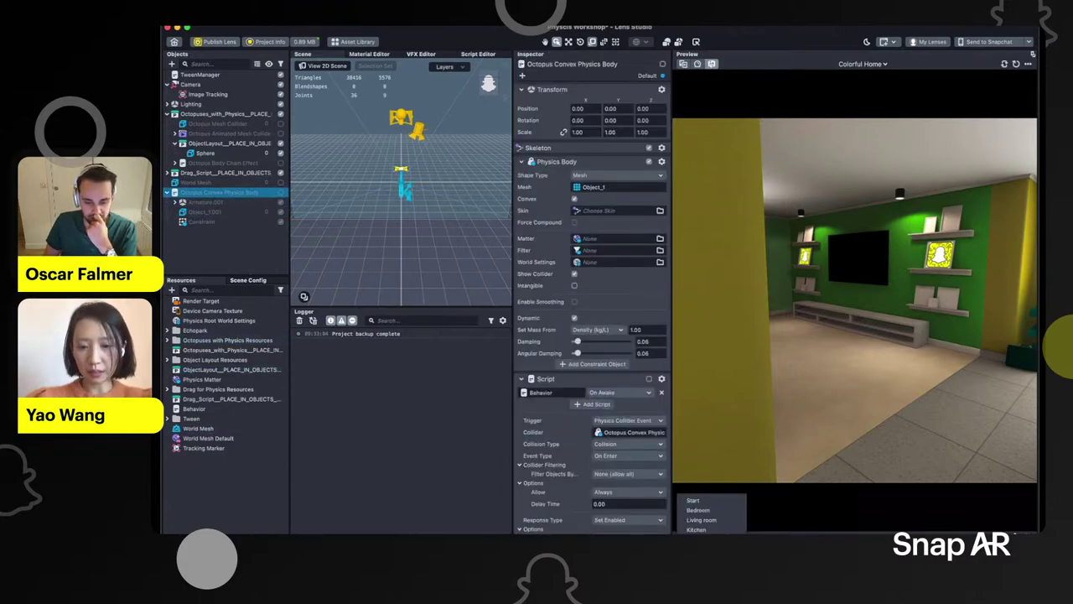
click(716, 500)
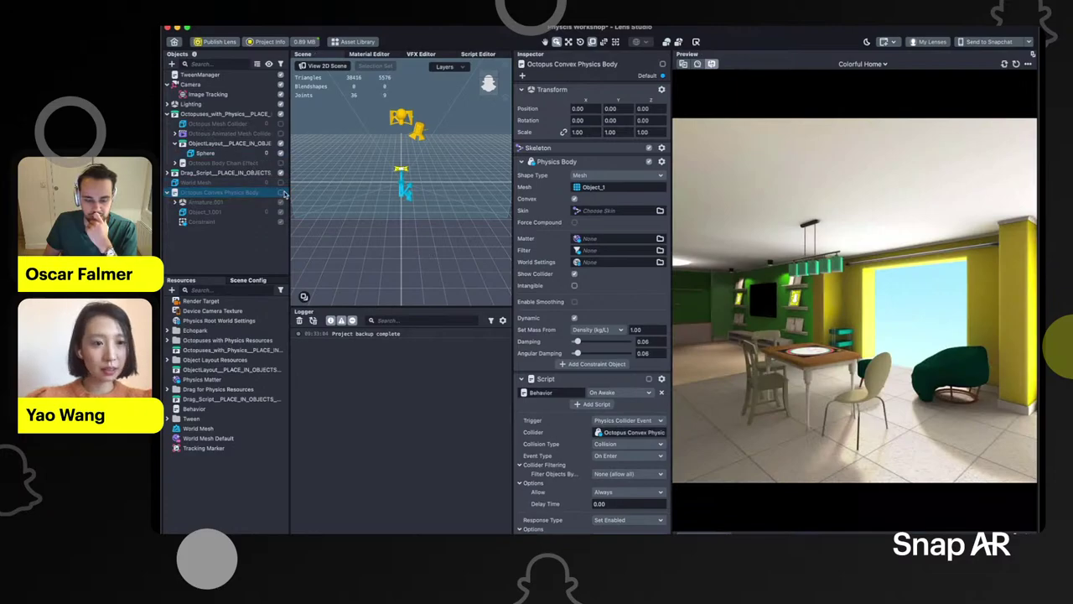
click(280, 192)
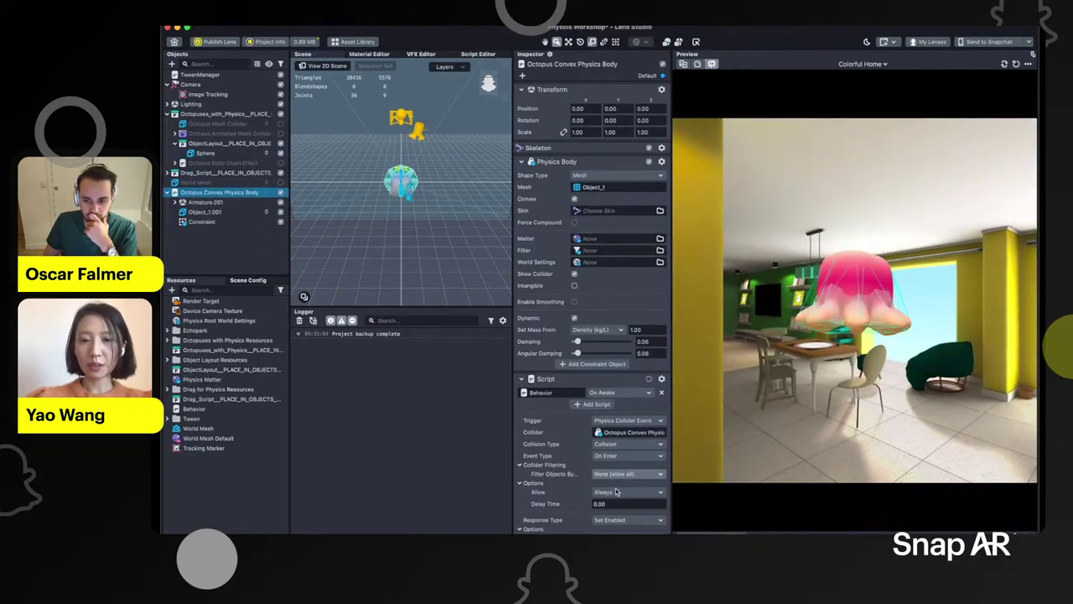
Examine the bone hierarchy of Armature.001 inside Octopus Convex Physics Body
scroll(552, 466, down, 2)
click(175, 202)
click(182, 212)
click(181, 212)
click(174, 202)
Locate OctopusMaterial 3 from the Object_1.001 mesh and set its Base Color opacity to 0%
click(209, 211)
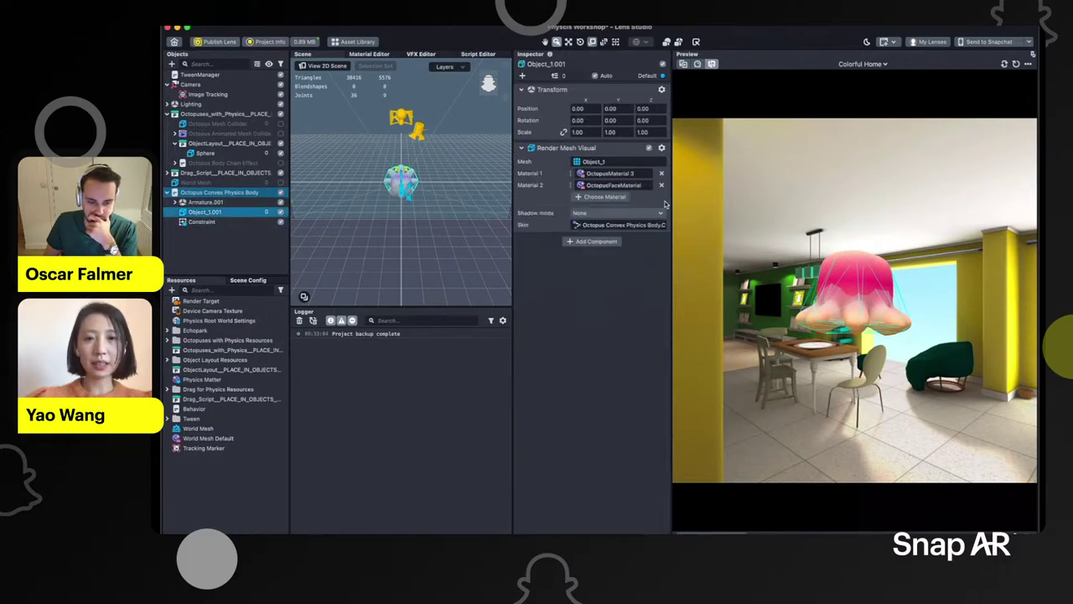
right_click(613, 172)
click(634, 189)
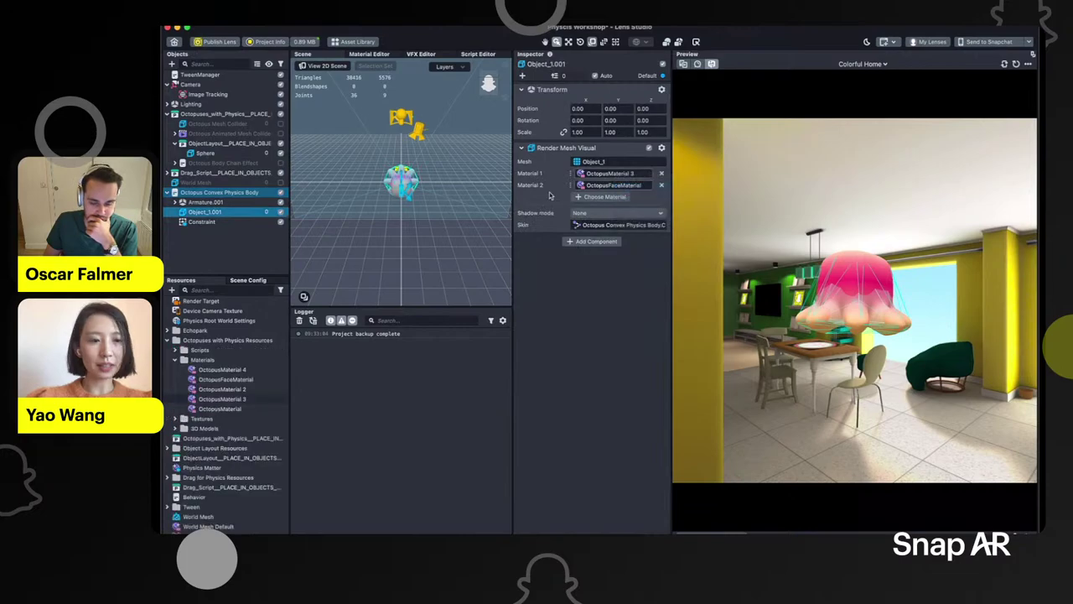
click(248, 399)
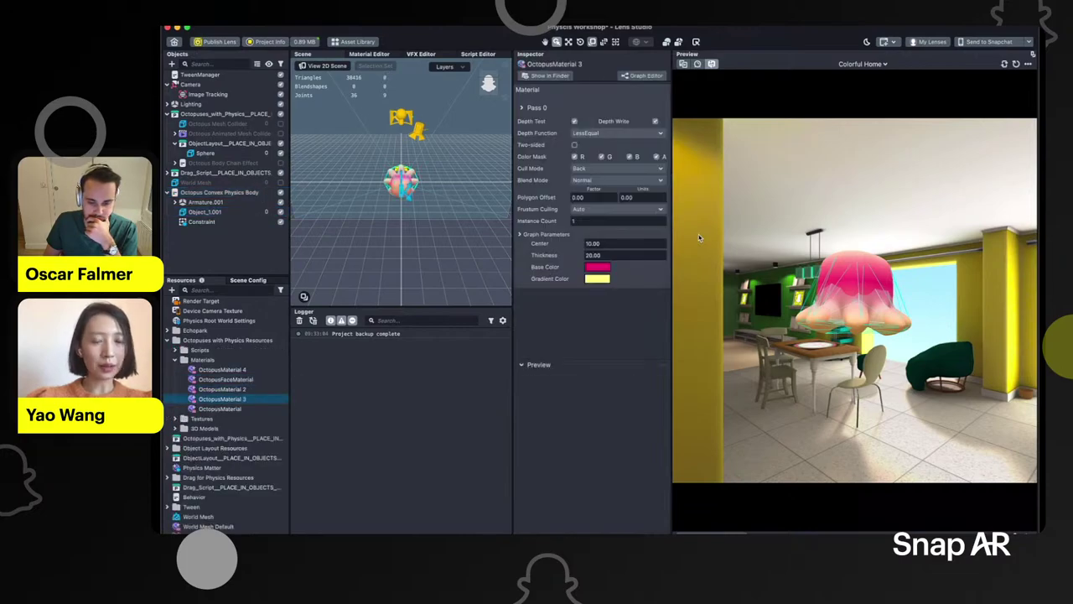
click(593, 267)
drag(427, 374, 391, 376)
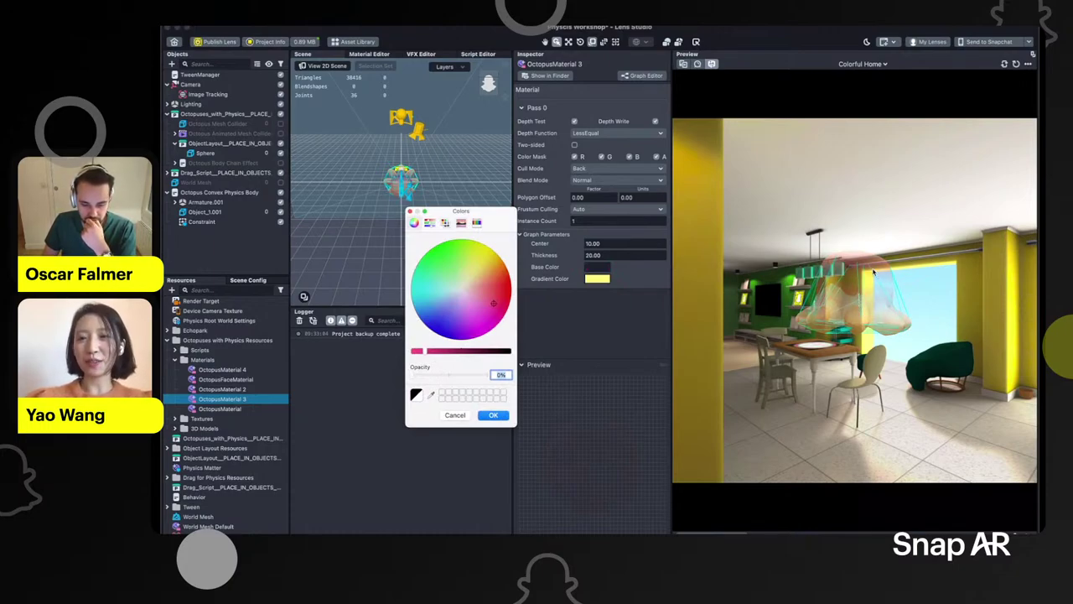
click(493, 415)
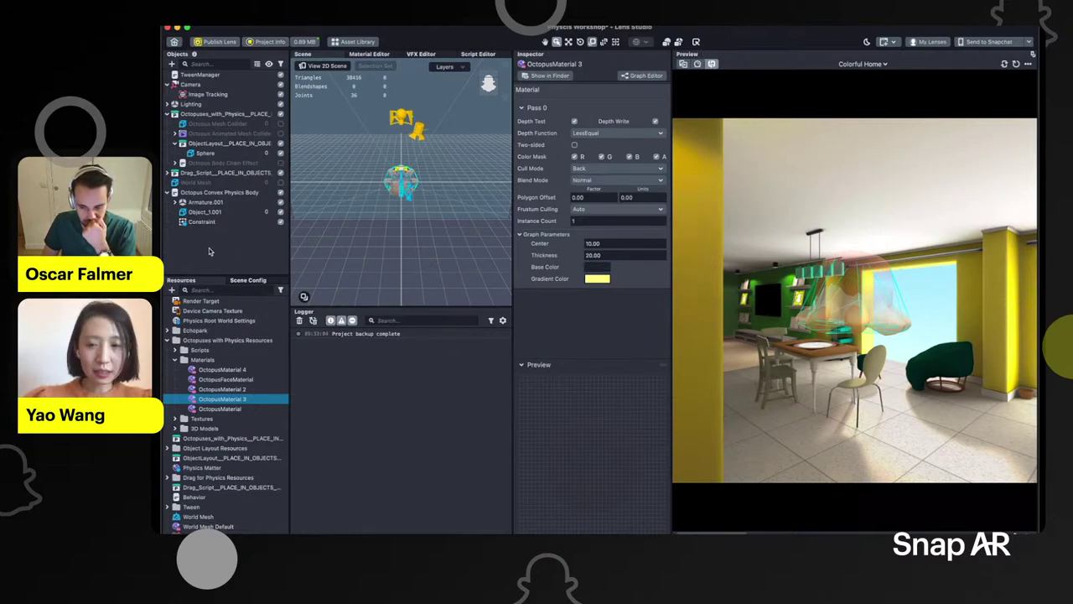
Move Octopus Convex Physics Body under Image Tracking and switch off the Octopuses_with_Physics group
drag(223, 197, 223, 99)
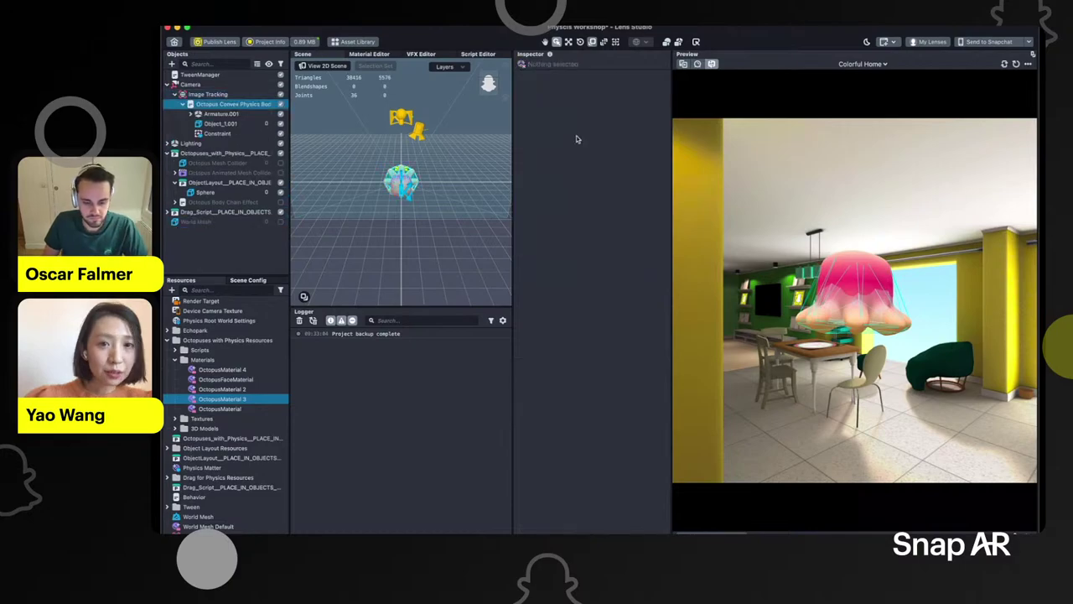
click(266, 104)
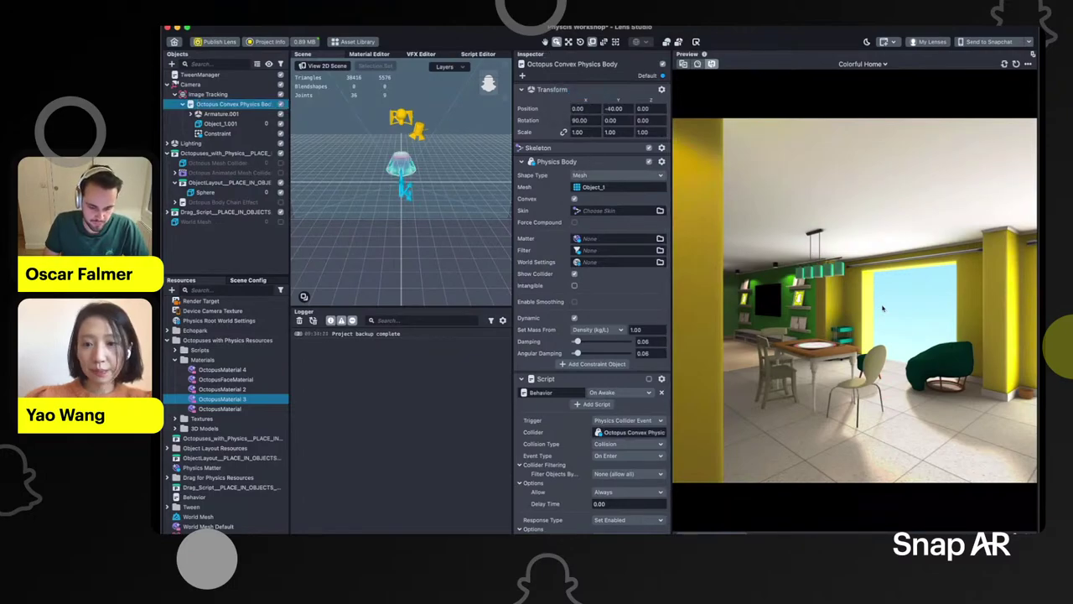
right_drag(882, 308, 795, 290)
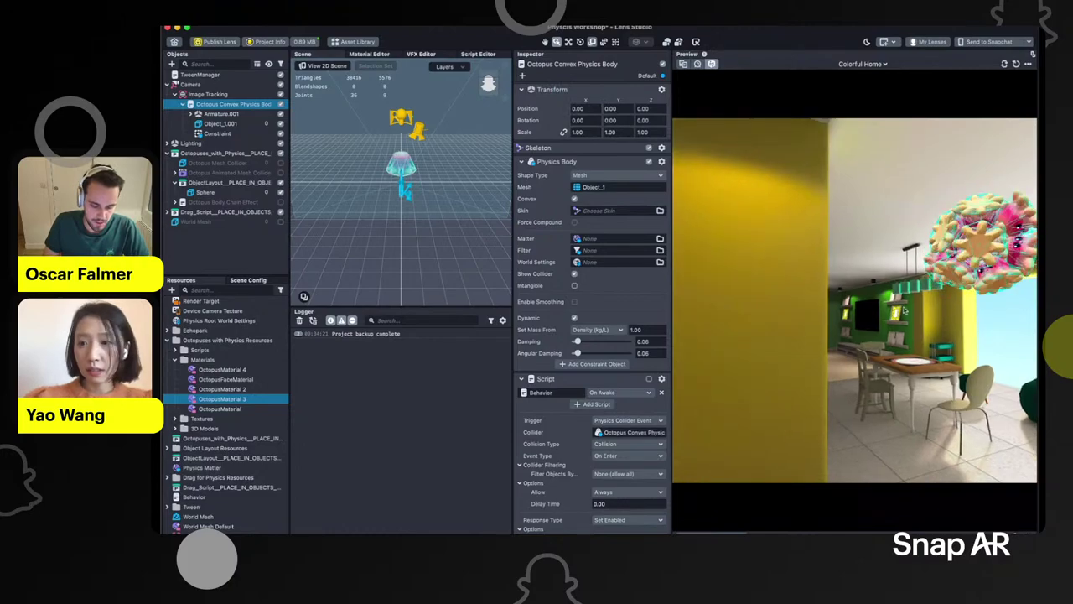
click(281, 153)
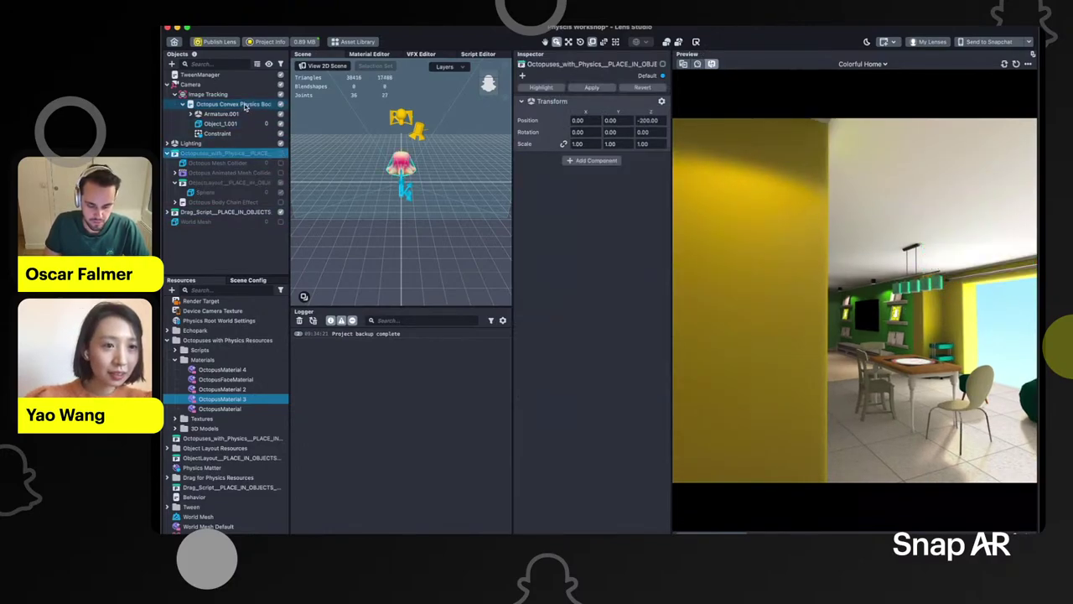
Zero the transform of Octopus Convex Physics Body, bring the preview camera near the tracked image, and reset the preview
click(245, 106)
right_drag(830, 267, 880, 288)
scroll(880, 288, up, 5)
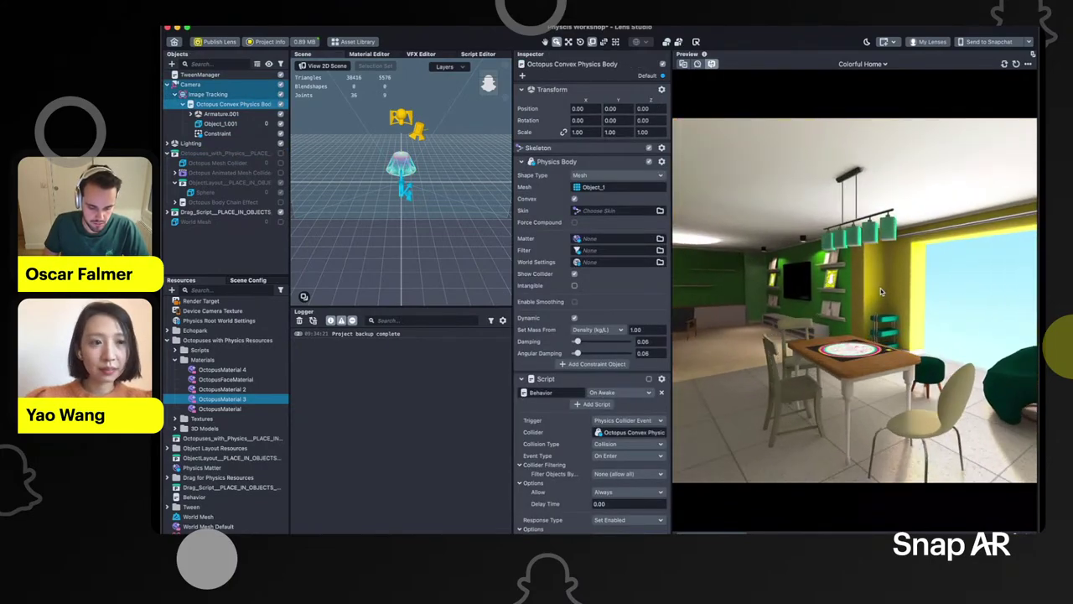
key(w)
key(a)
mouse_move(880, 292)
right_down()
mouse_move(952, 288)
mouse_move(877, 288)
right_up()
key(w)
click(1015, 64)
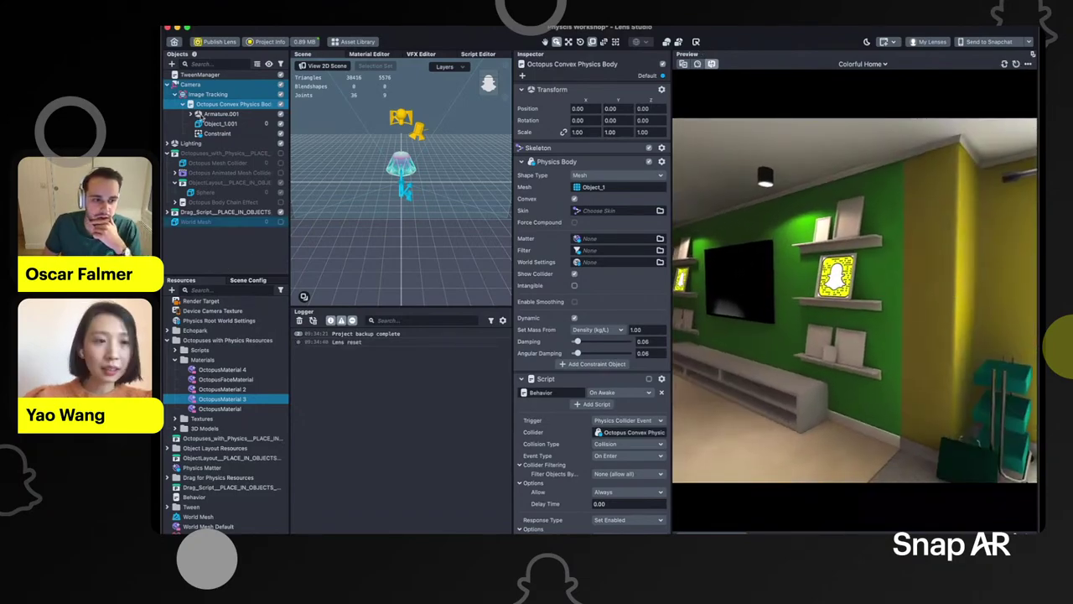
Examine the settings of Octopus Convex Physics Body and its Constraint child with the Objects hierarchy enlarged
click(217, 133)
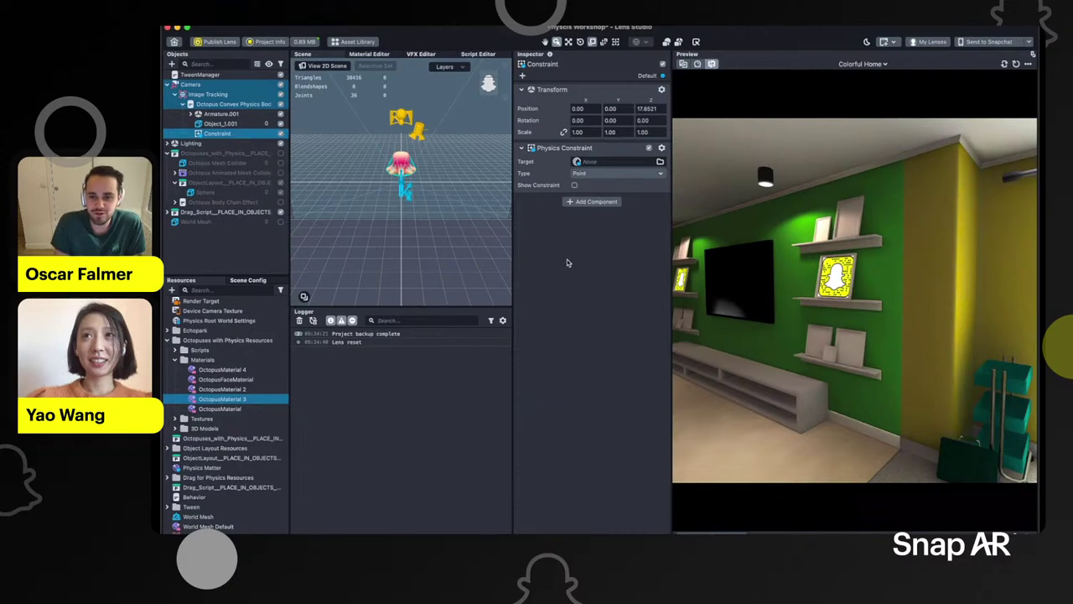
click(202, 243)
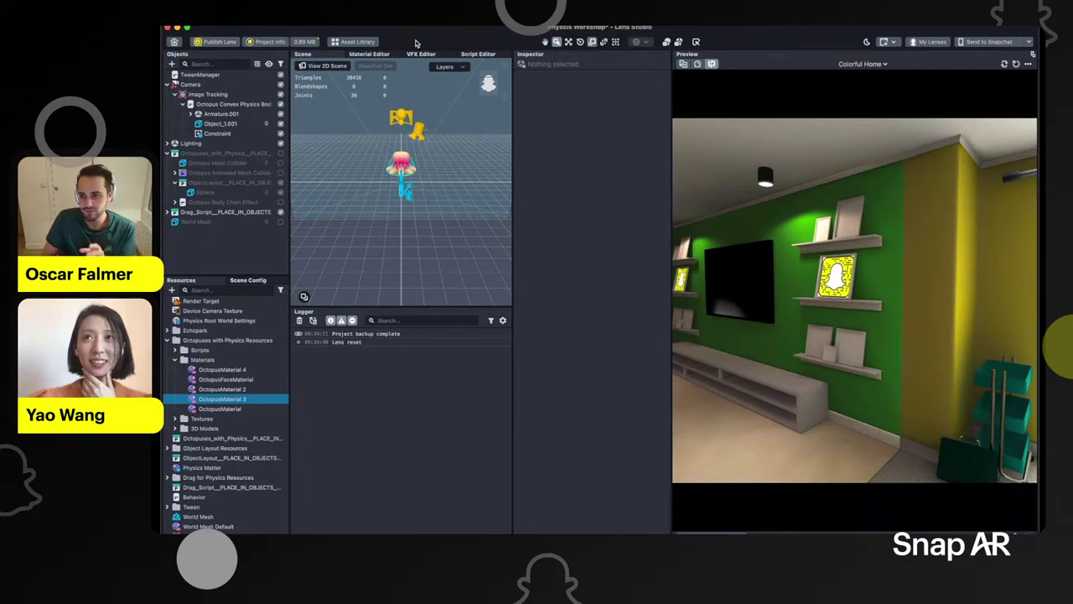
click(356, 42)
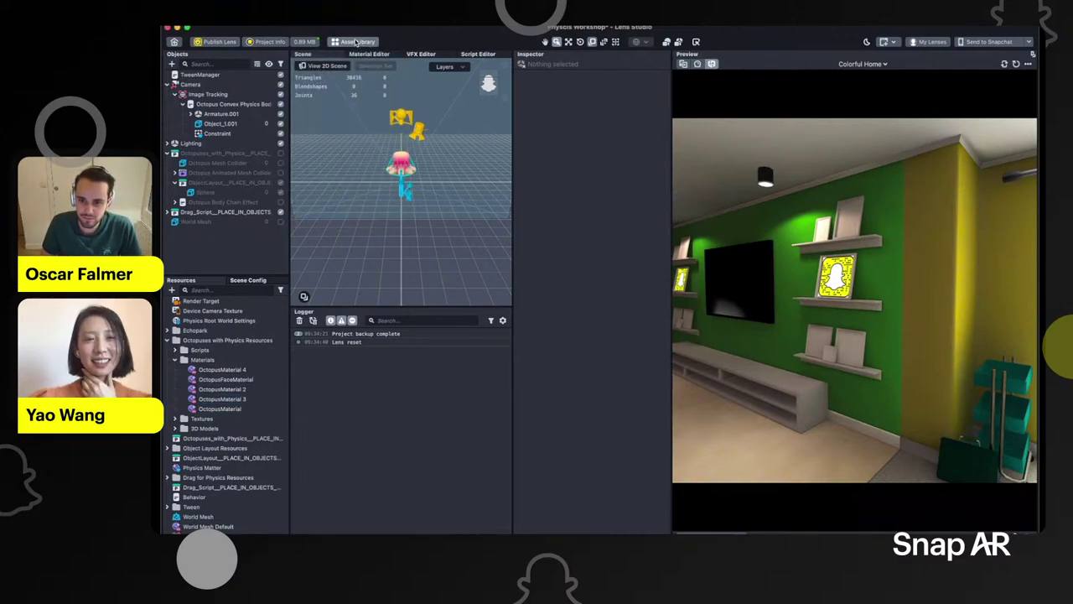
mouse_move(357, 46)
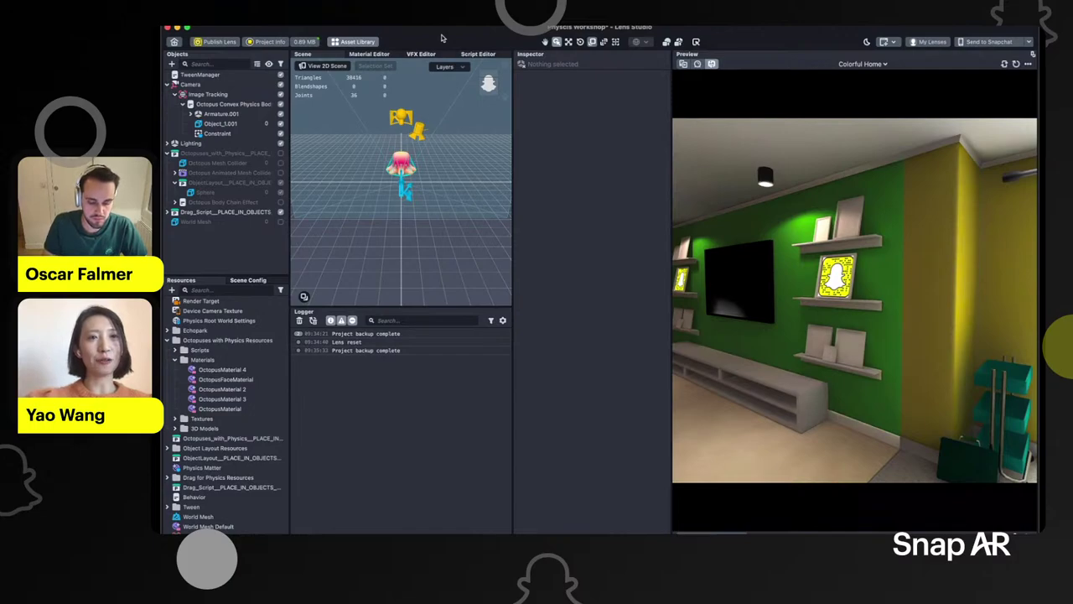
drag(241, 275, 241, 308)
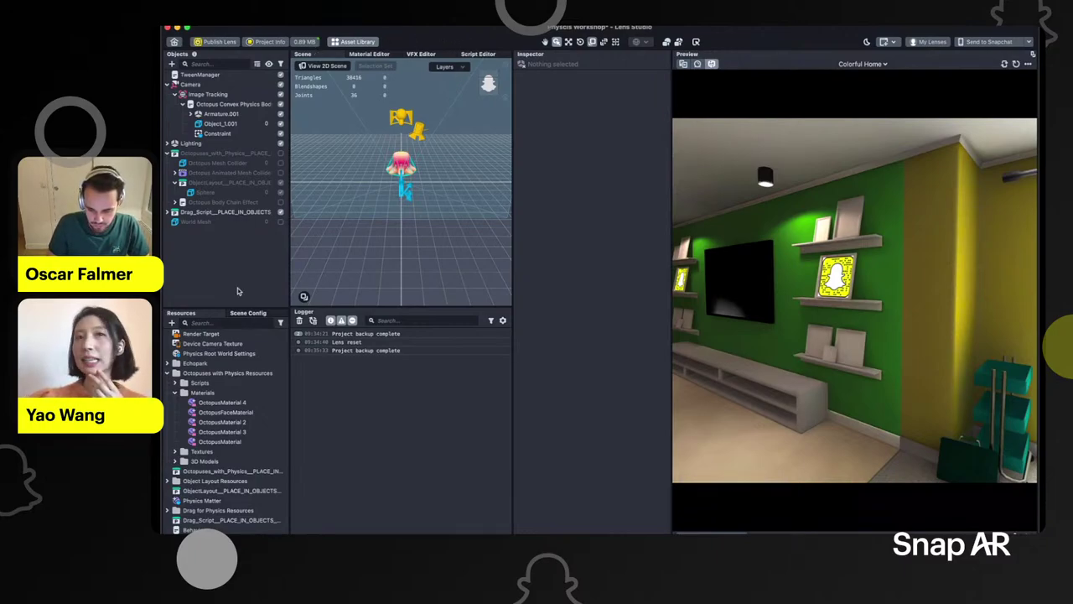
click(241, 107)
click(240, 104)
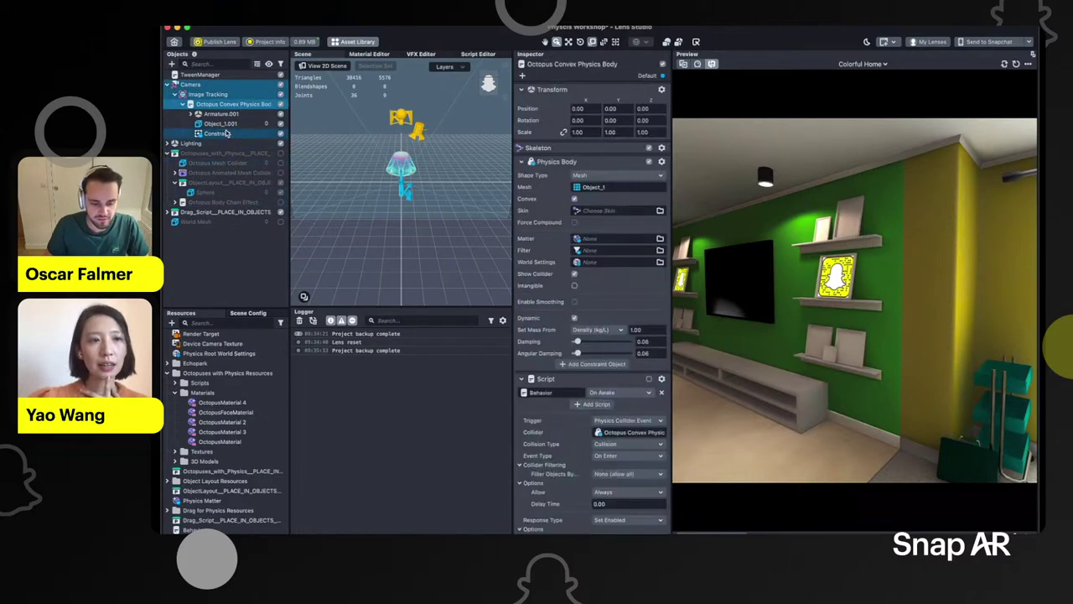
click(223, 133)
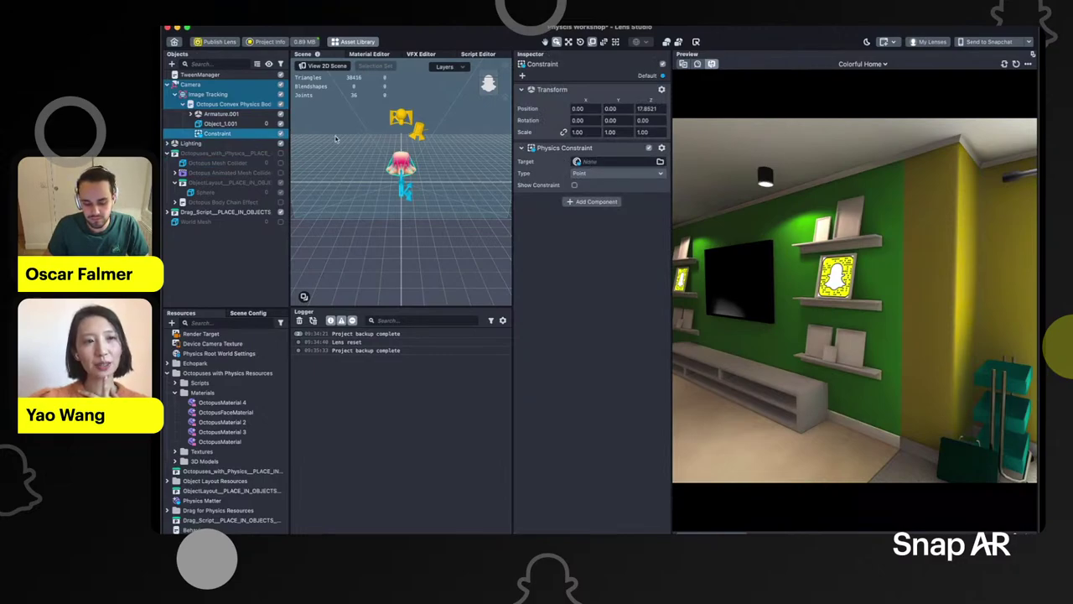
Add a Physics Collider component to the Image Tracking object
click(244, 94)
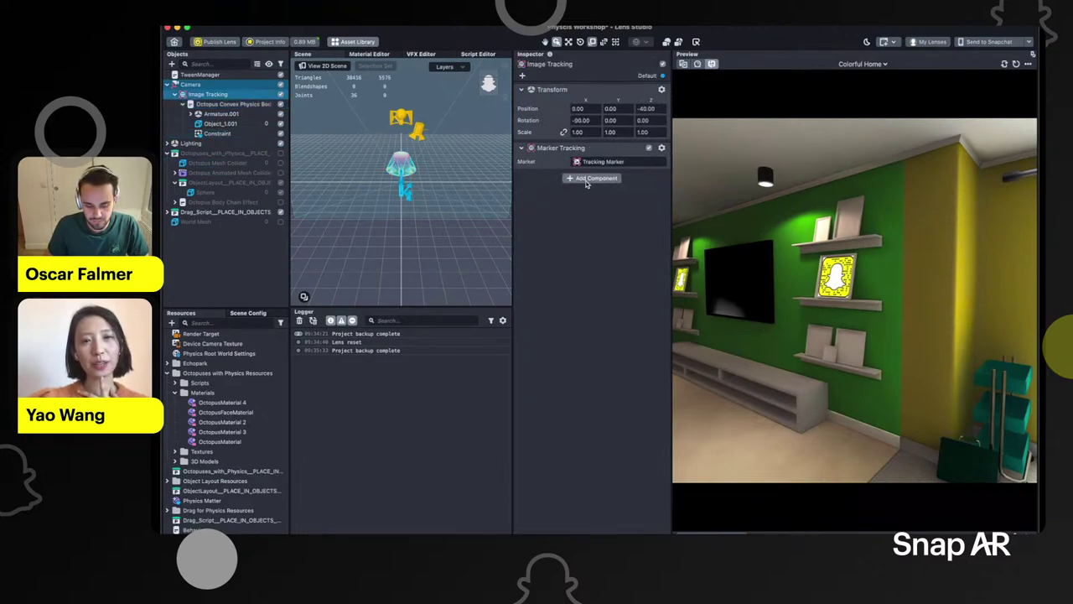
click(590, 179)
click(553, 196)
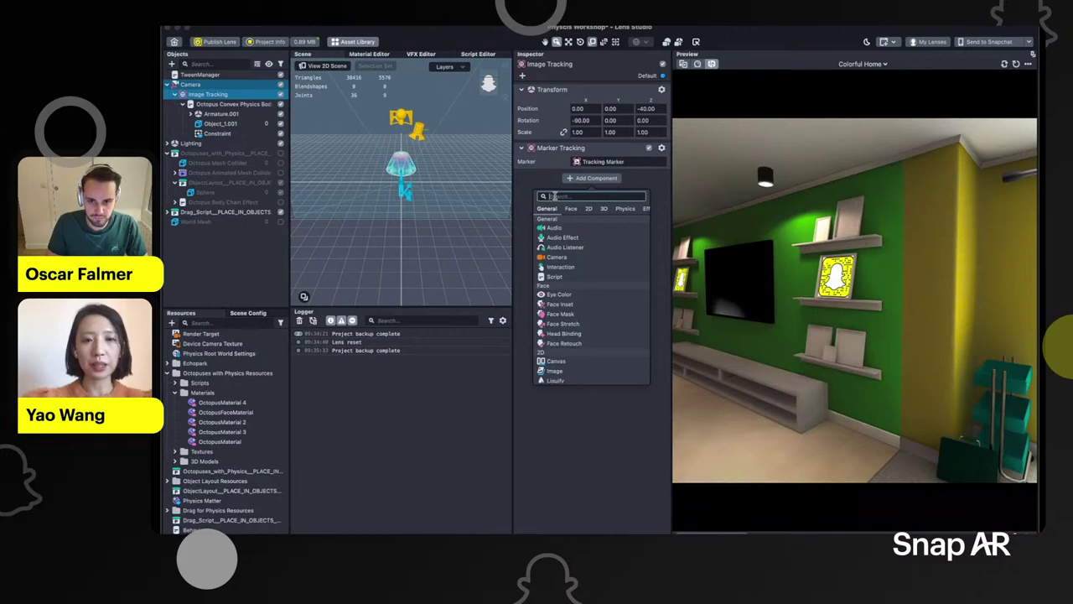
text(phy)
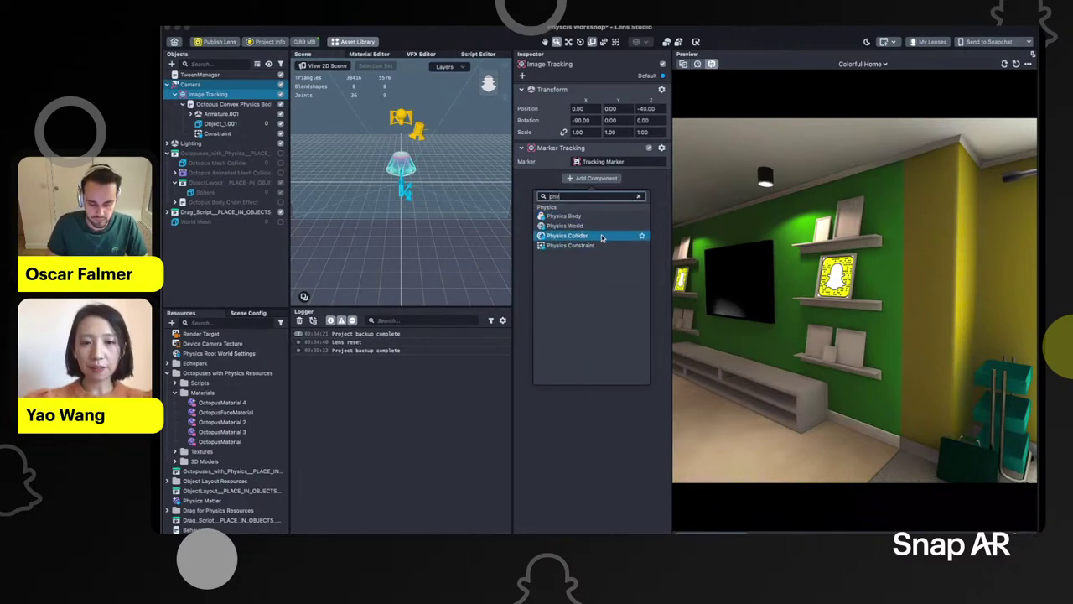
click(601, 237)
Set the Image Tracking collider's Shape Type to Box and enable Show Collider and Intangible
click(599, 192)
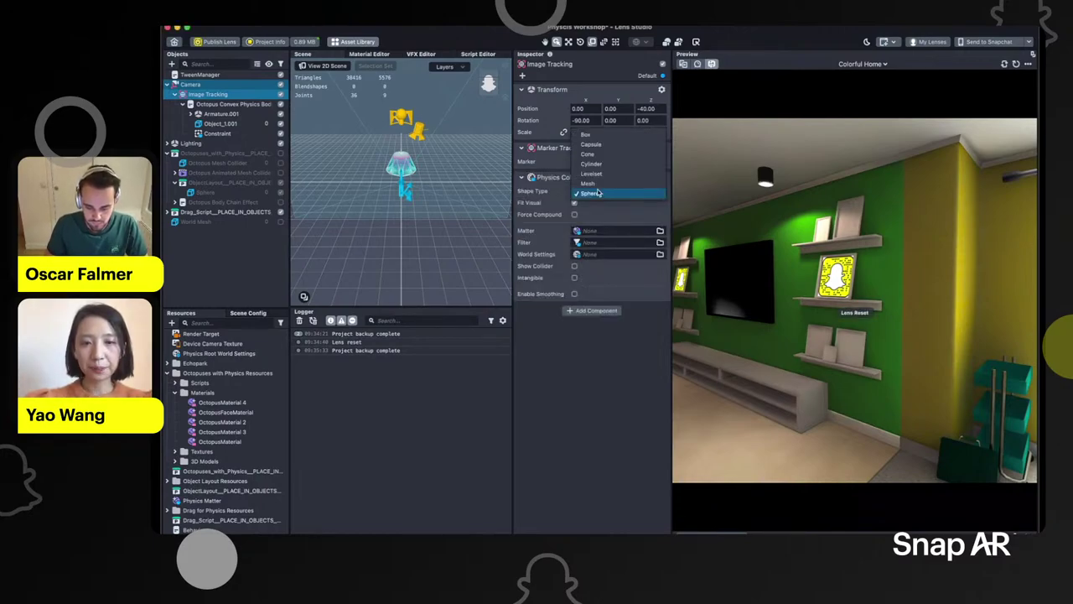
click(593, 136)
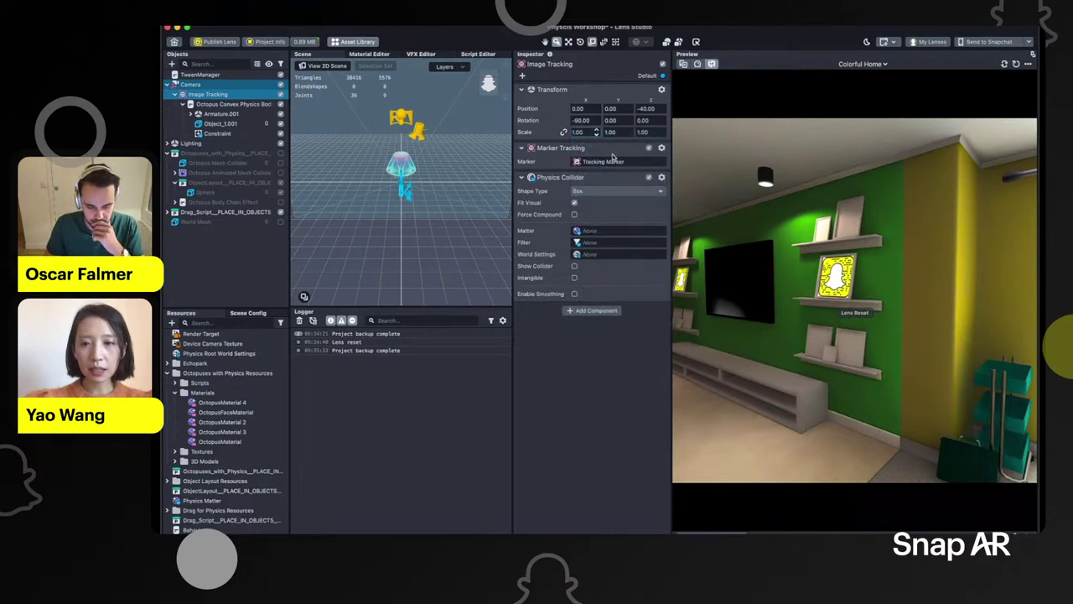
click(575, 265)
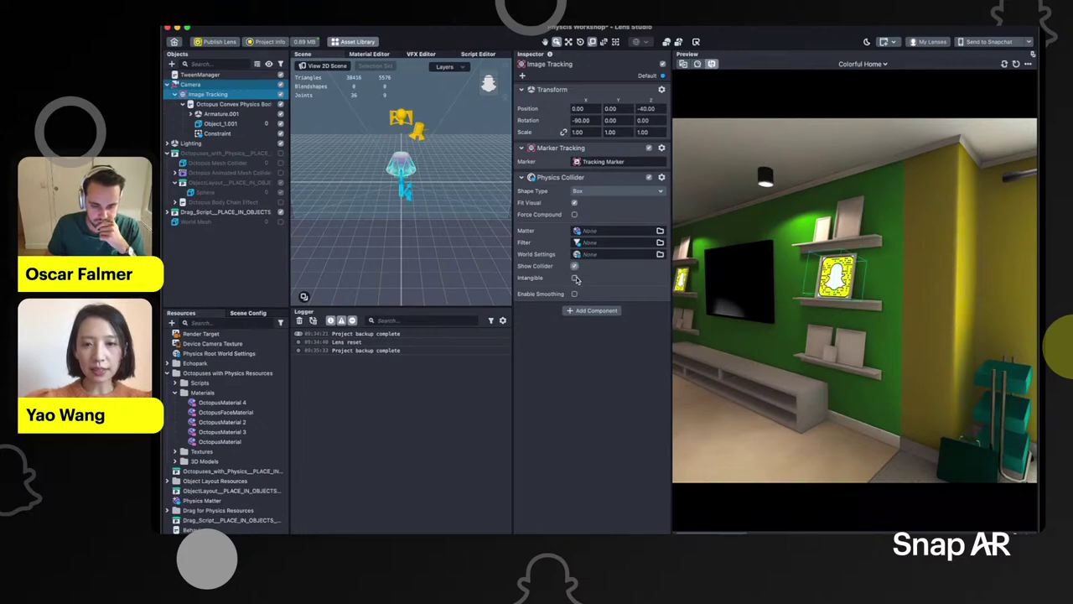
click(575, 278)
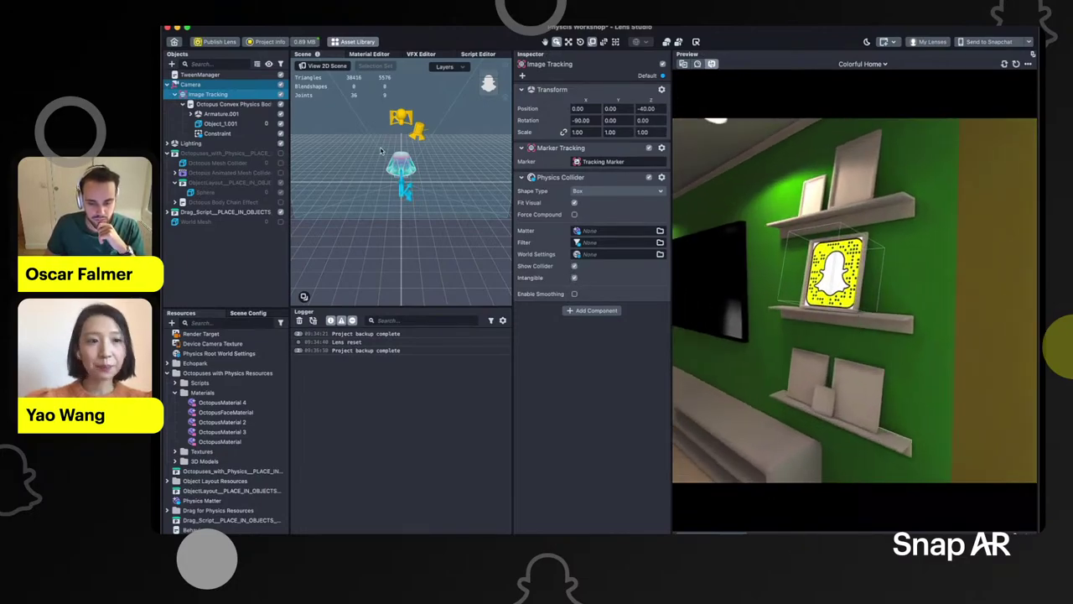
Try the octopus Constraint with the Image Tracking Physics Collider as its Target and reset the preview
click(217, 133)
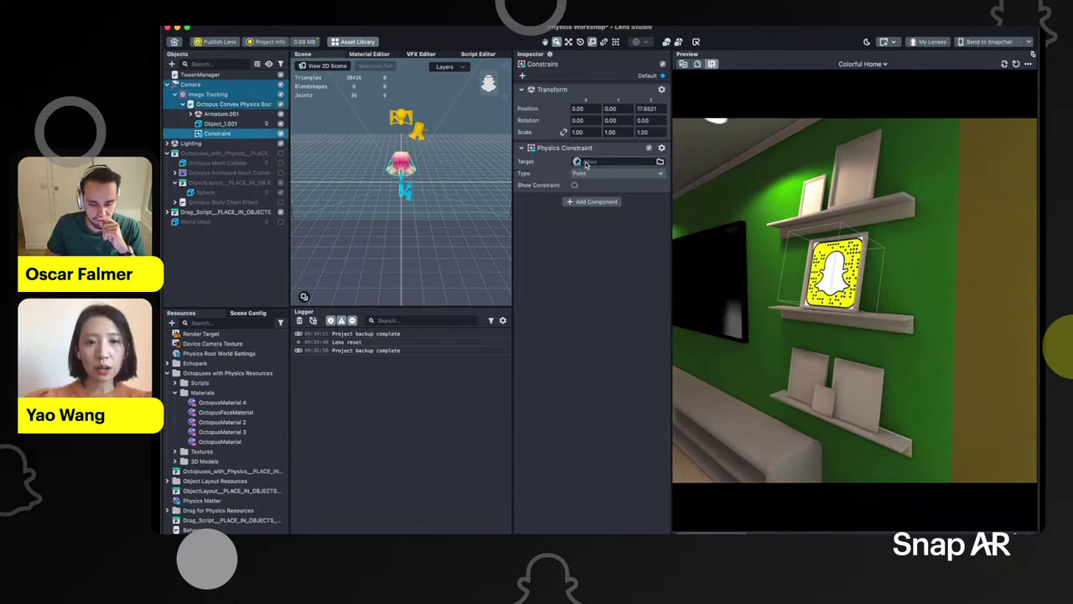
drag(239, 104, 571, 273)
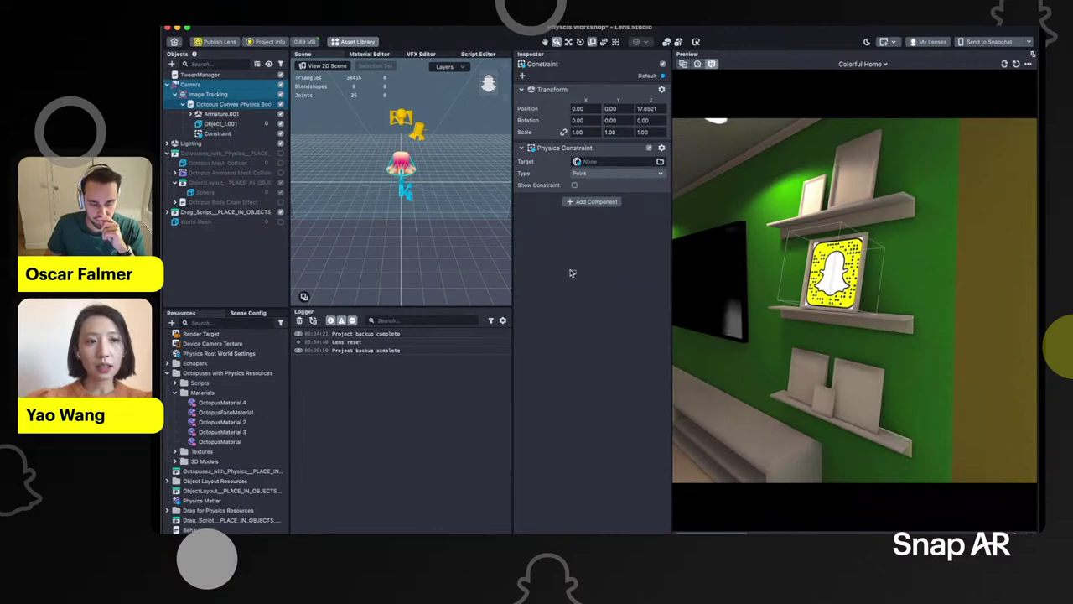
drag(242, 104, 607, 162)
click(1015, 65)
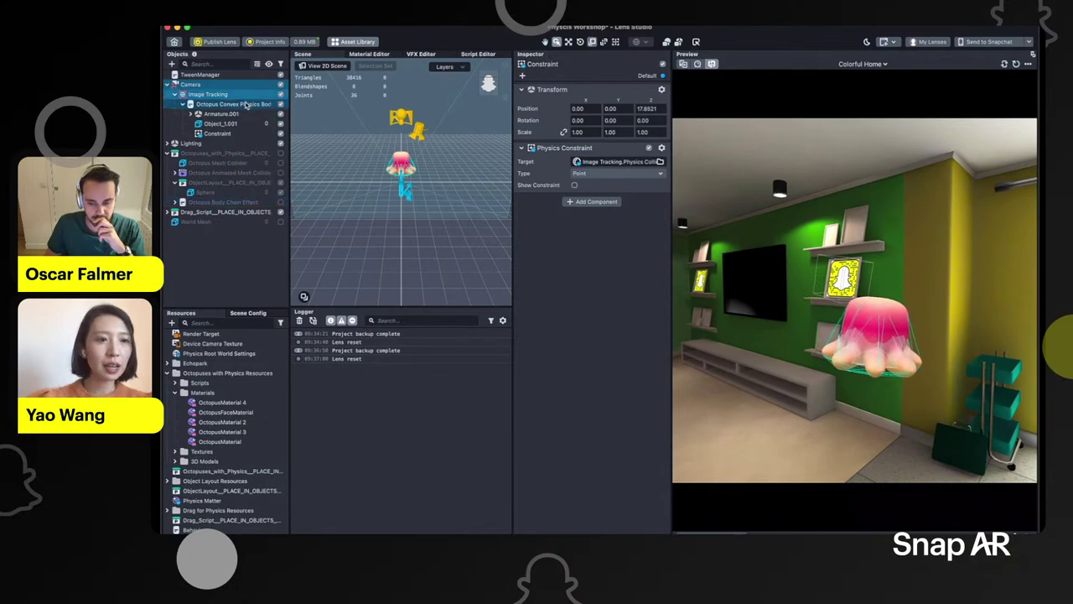
Move Octopus Convex Physics Body out of Image Tracking to the root of the scene hierarchy and expand its children
click(182, 104)
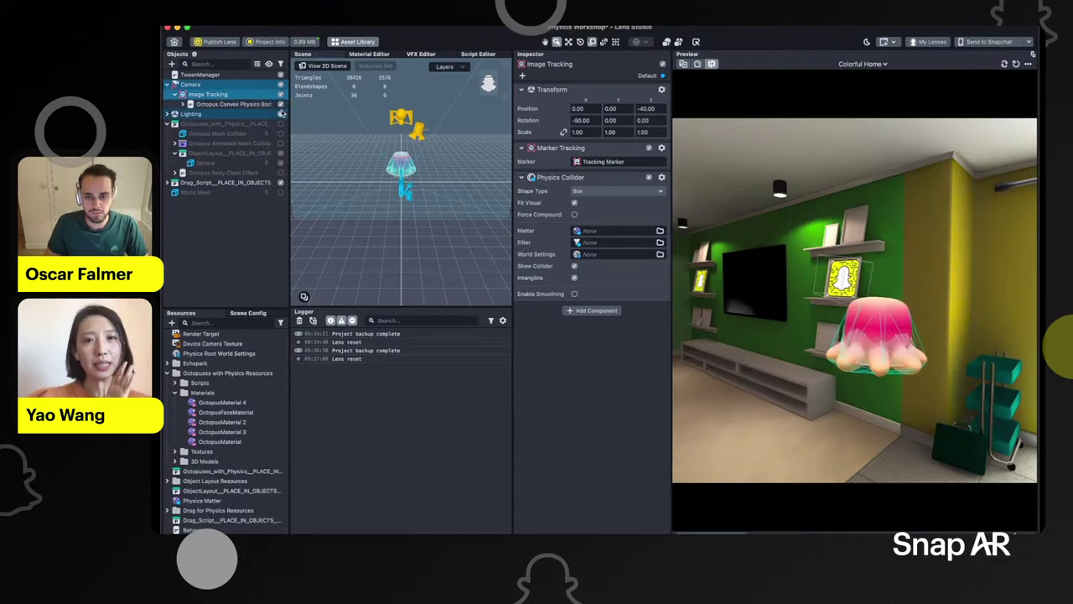
drag(242, 103, 236, 222)
click(223, 238)
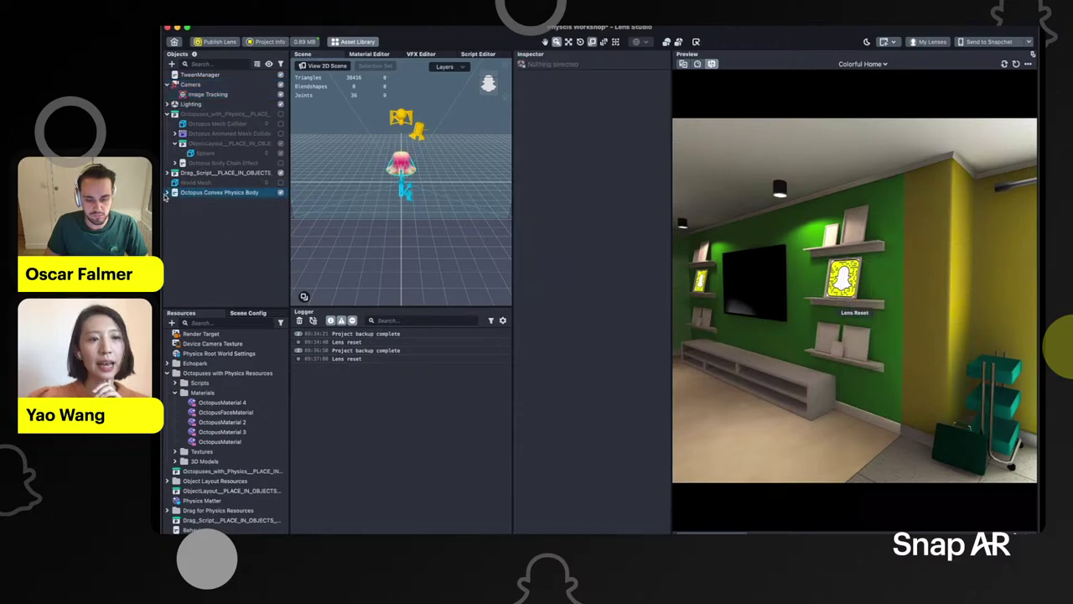
click(168, 193)
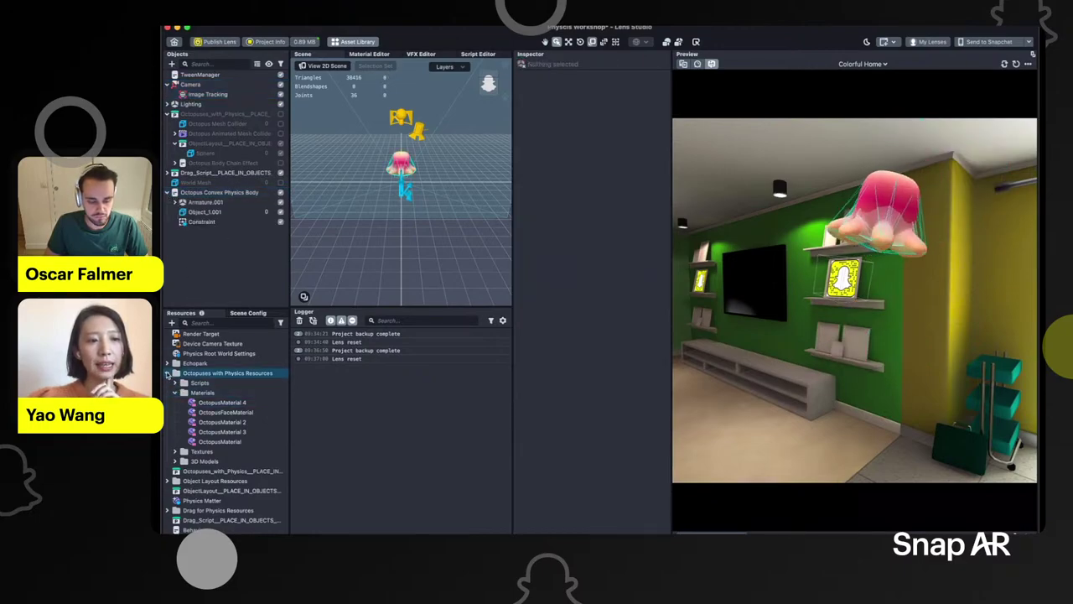
Collapse the Octopuses with Physics Resources folder and create a new Script resource
click(166, 372)
click(171, 323)
text(s)
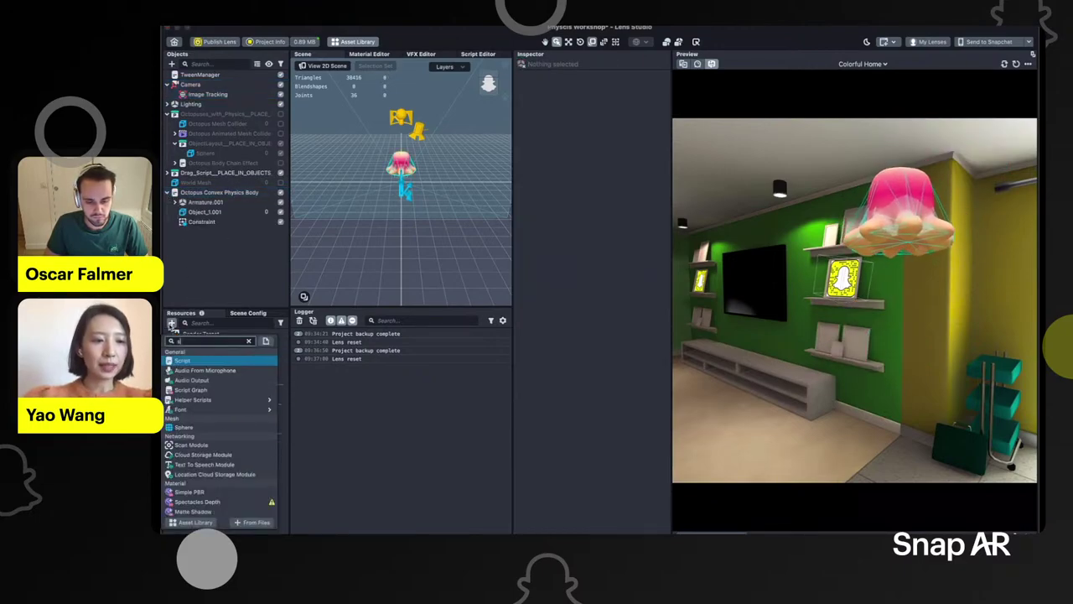
key(Return)
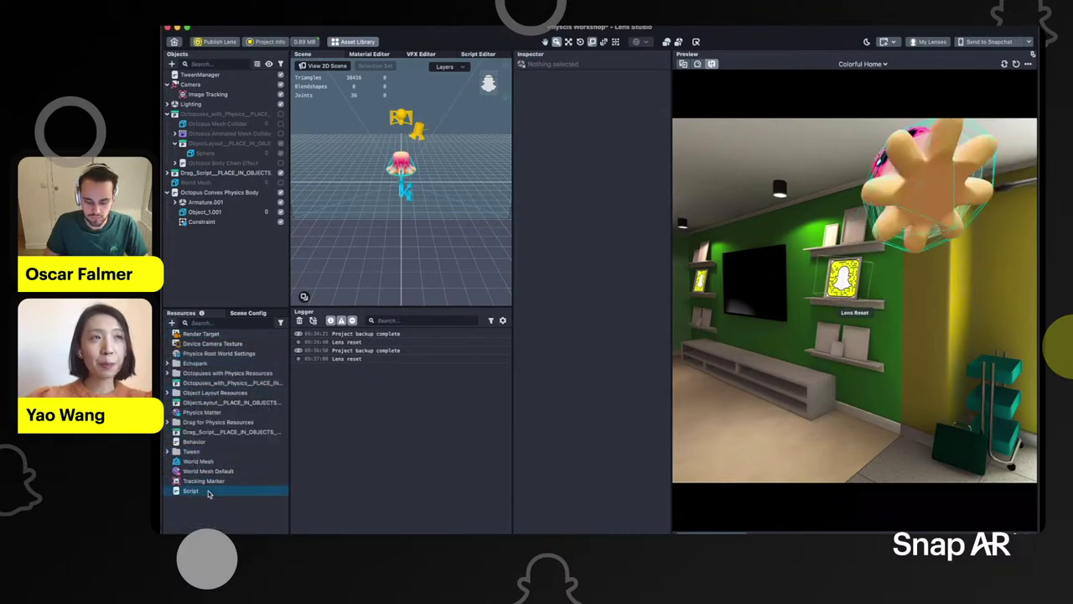
Clear the Target of the octopus's Constraint object
click(201, 221)
right_click(588, 162)
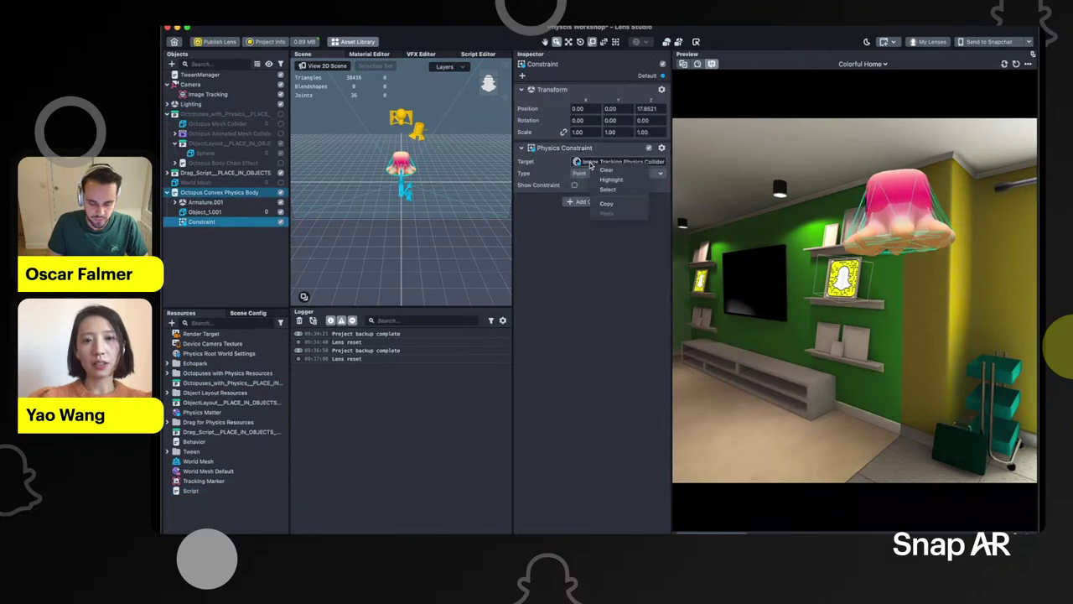
click(606, 171)
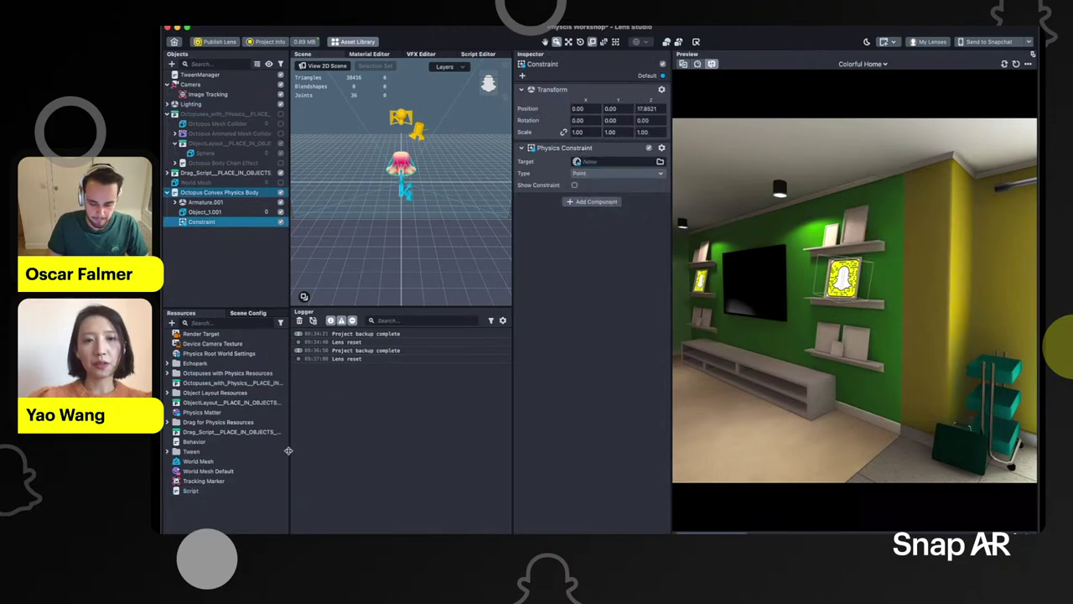
Add an empty child scene object under Image Tracking
click(207, 94)
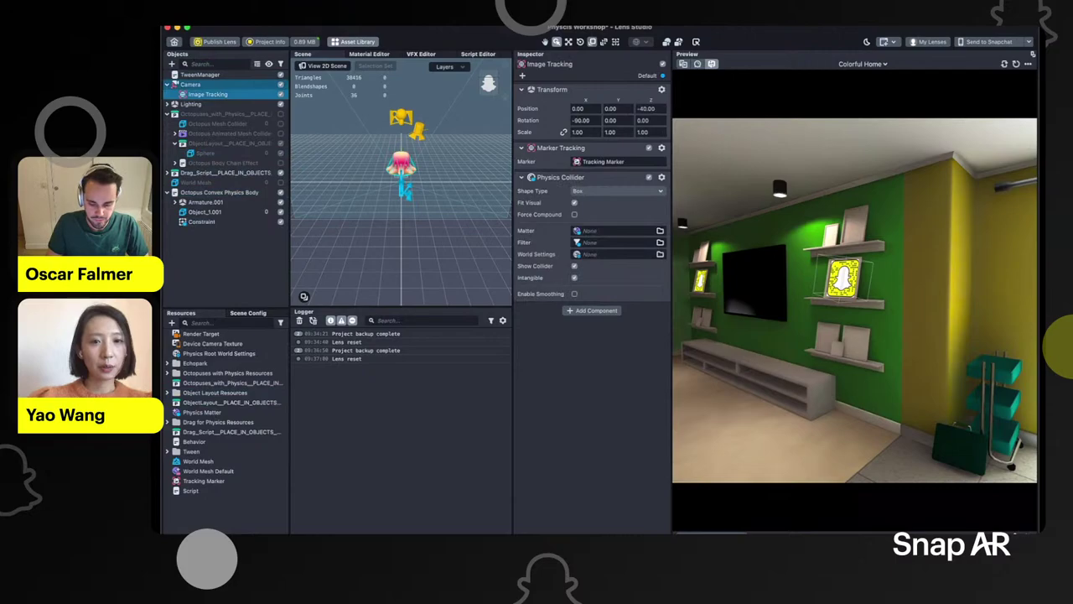
click(171, 64)
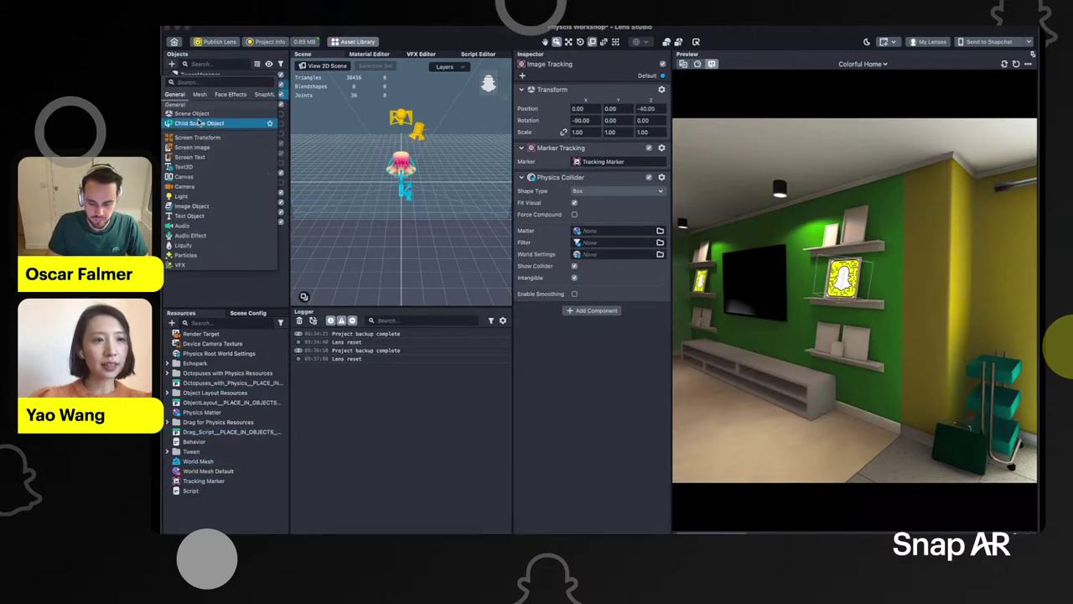
click(200, 123)
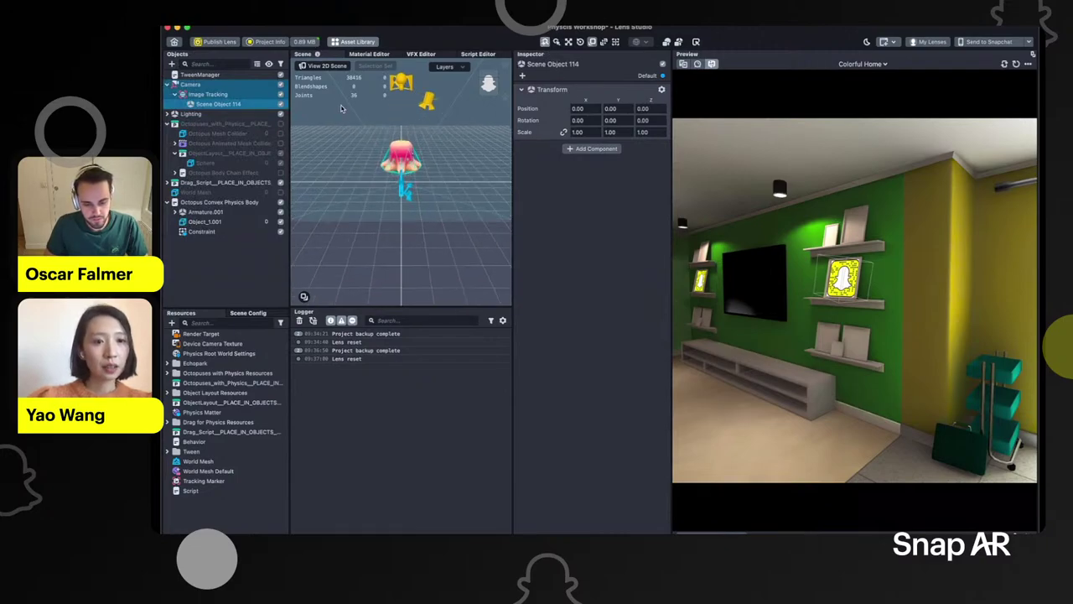
Move the Image Tracking child object along Z to about 6.85, hiding Octopus Convex Physics Body while positioning it and re-enabling it
click(281, 203)
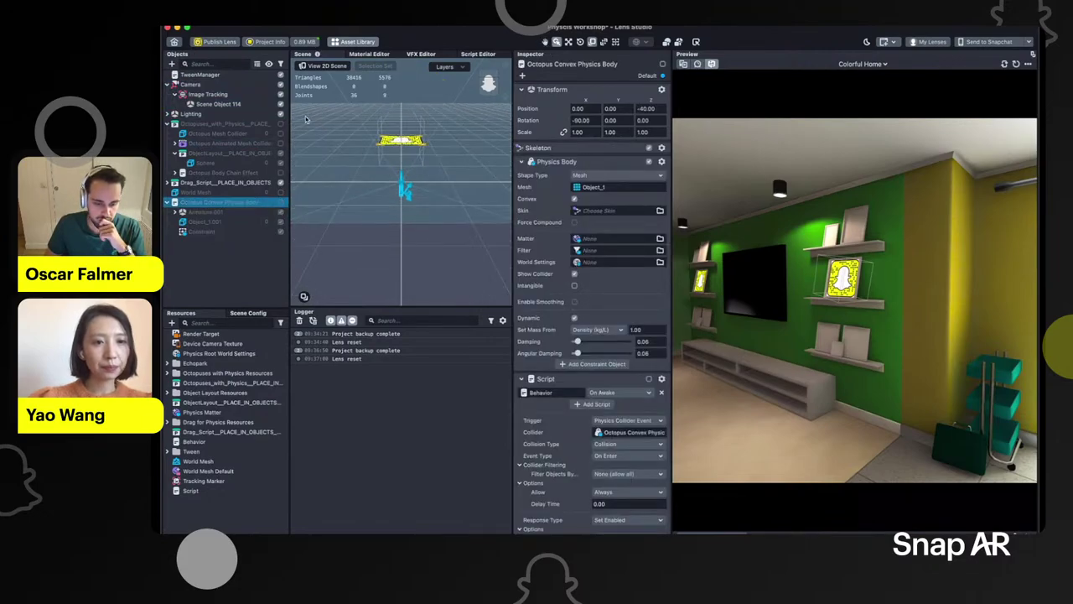
click(238, 106)
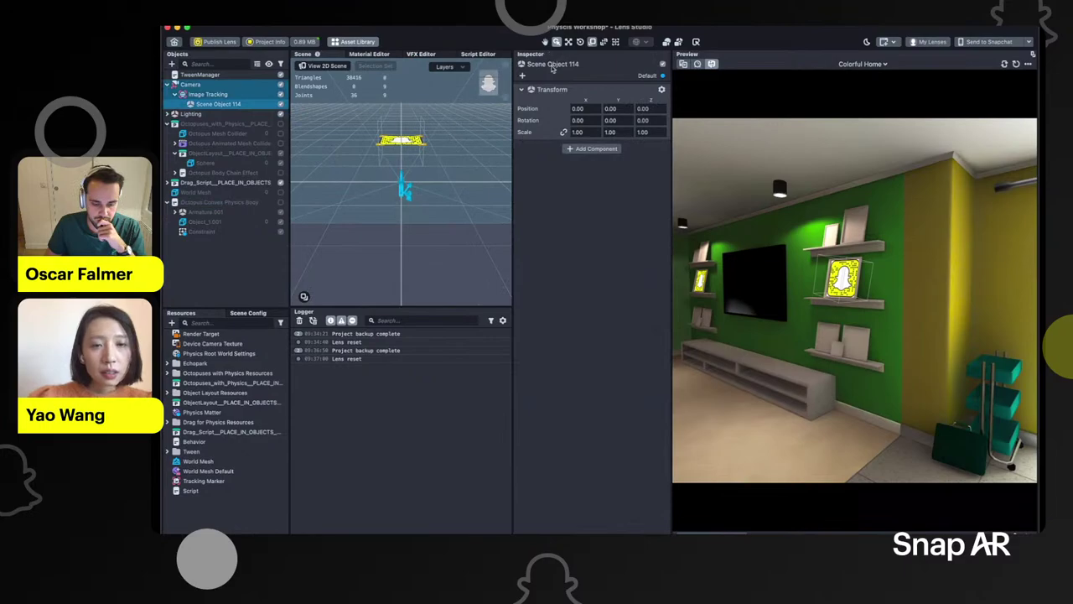
click(568, 42)
drag(403, 109, 422, 162)
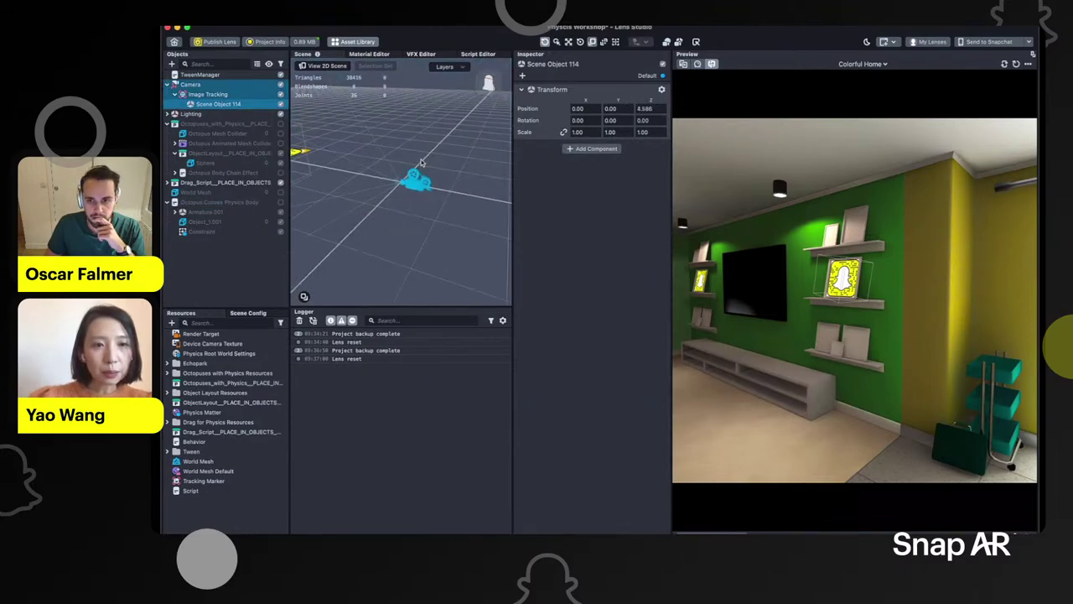
click(210, 94)
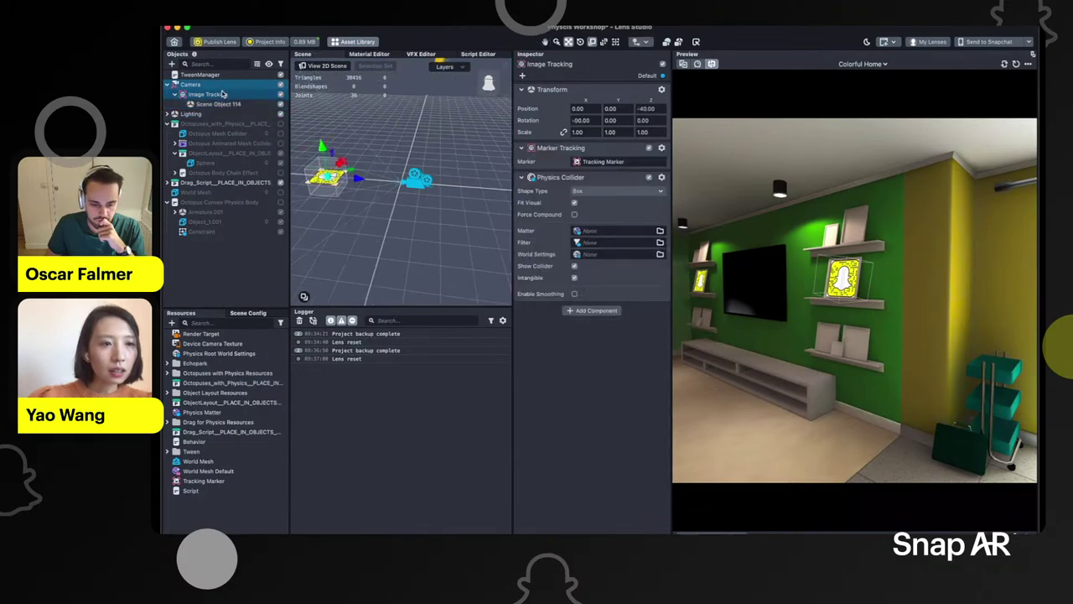
click(217, 104)
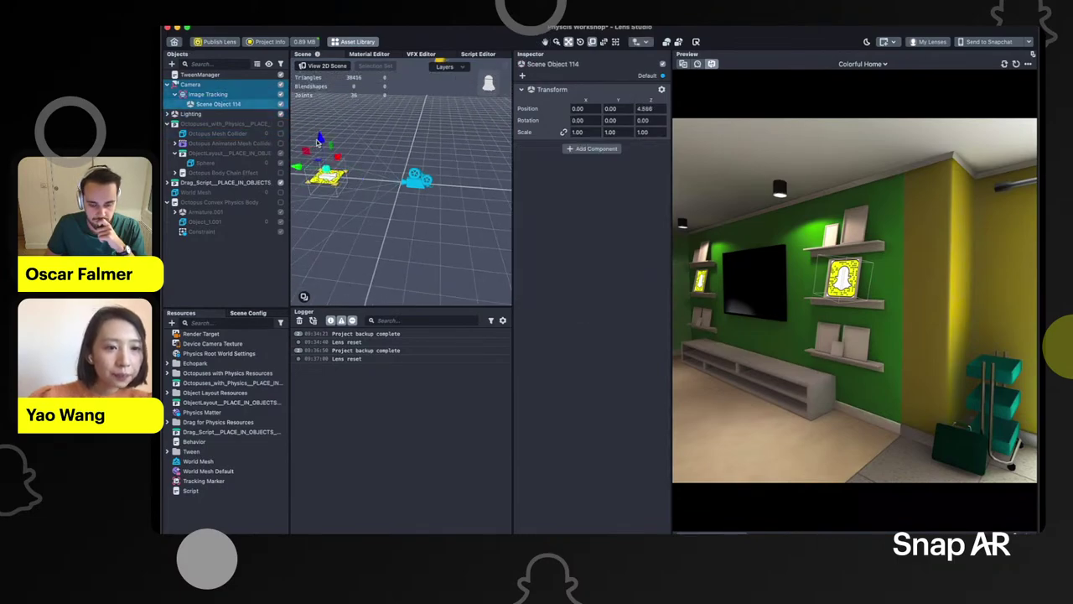
drag(318, 143, 318, 137)
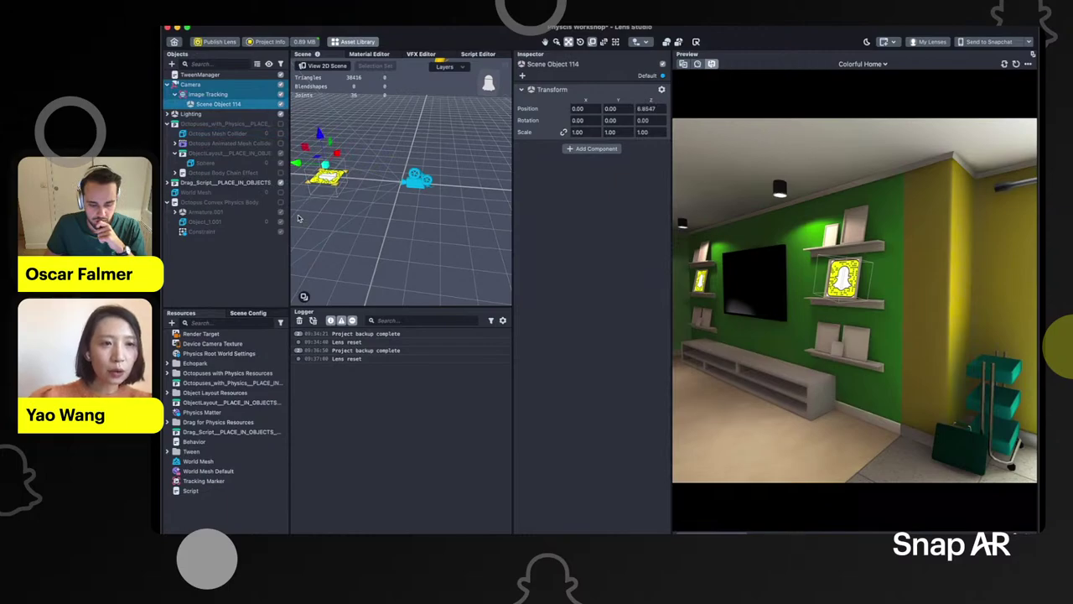
click(248, 202)
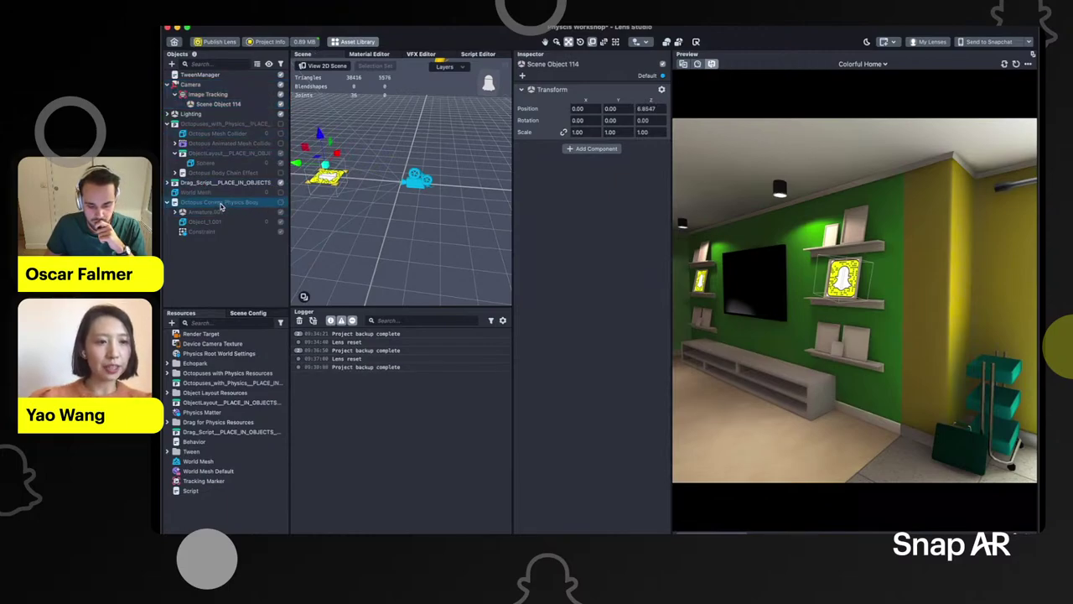
click(282, 204)
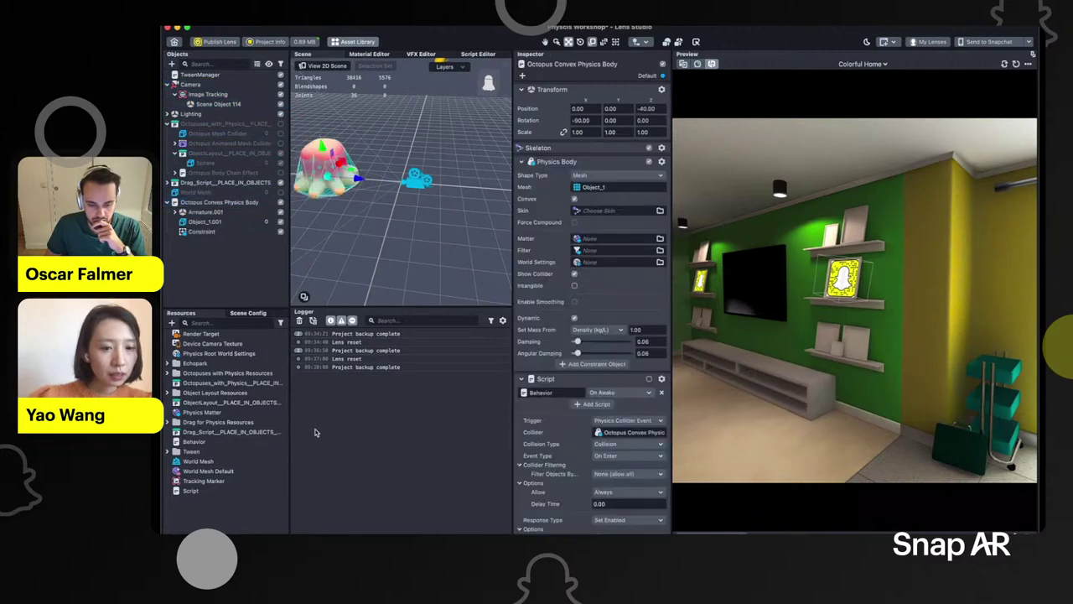
Collapse the Behavior script on Octopus Convex Physics Body and try to attach the new Script resource to it
click(191, 490)
click(219, 202)
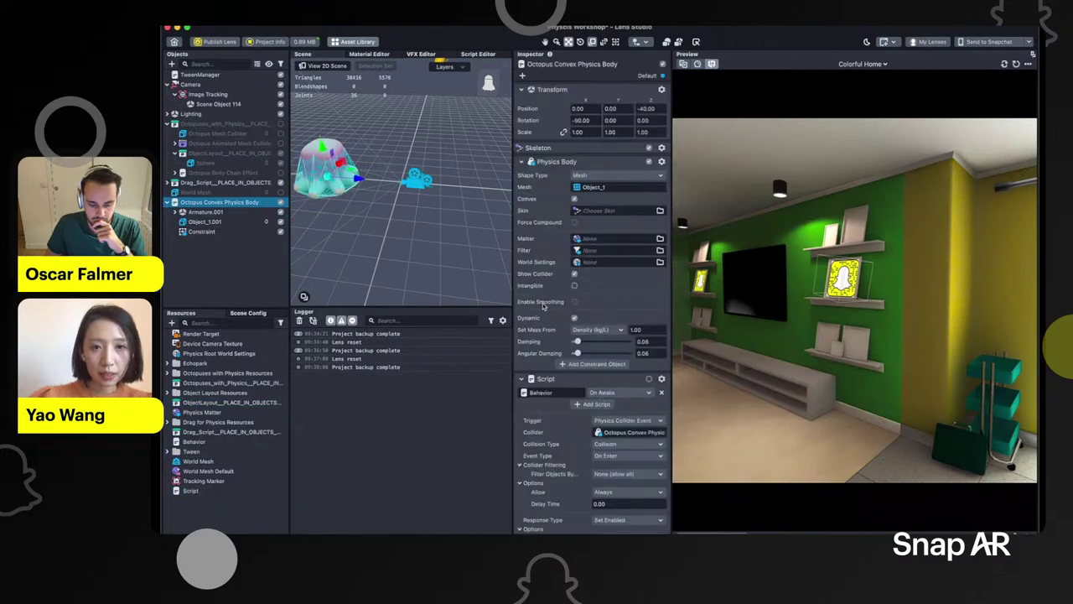
click(523, 379)
drag(191, 491, 588, 422)
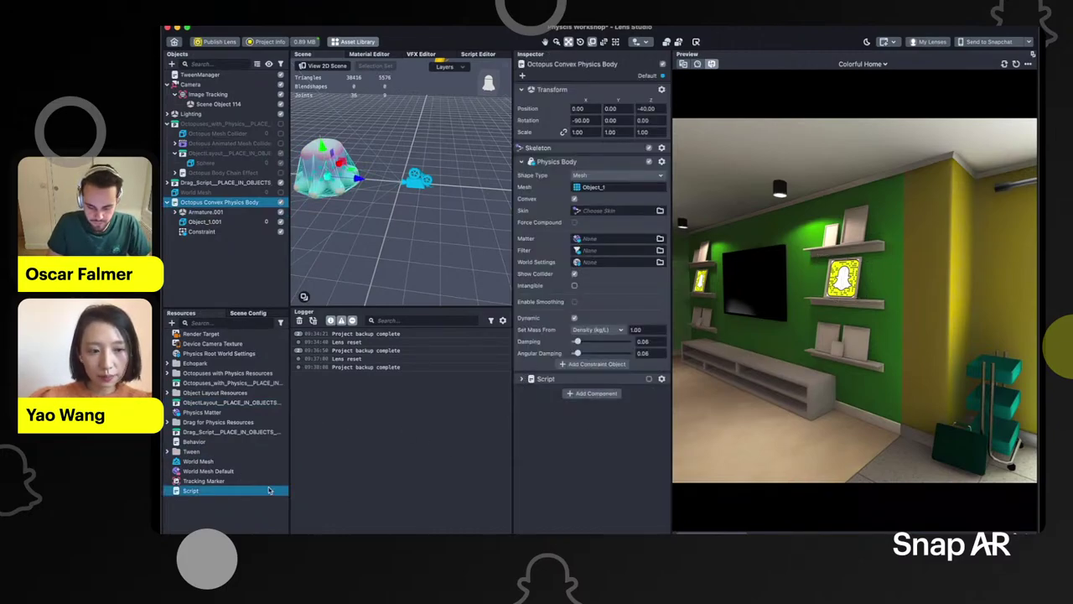
Open the new Script in a widened Script Editor and declare a SceneObject input named bindObject
double_click(225, 491)
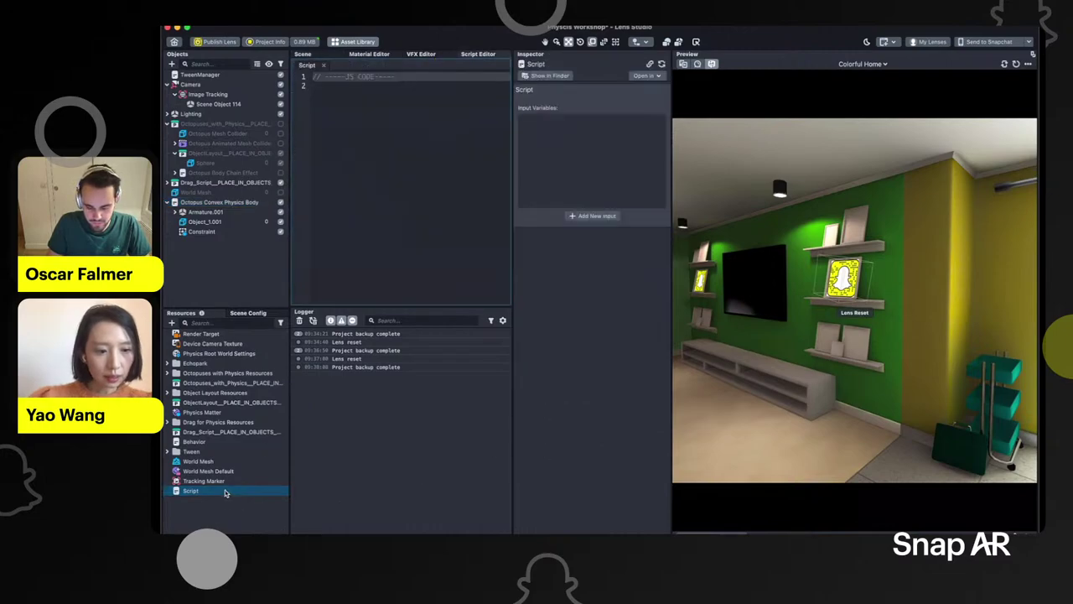
drag(513, 178, 668, 203)
click(431, 188)
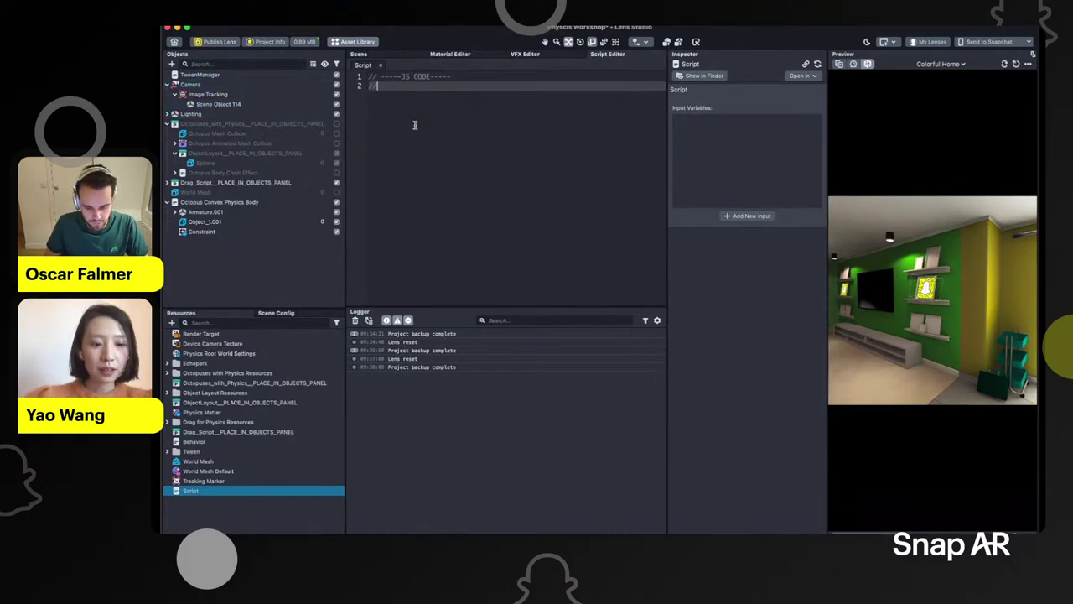
text(//@input)
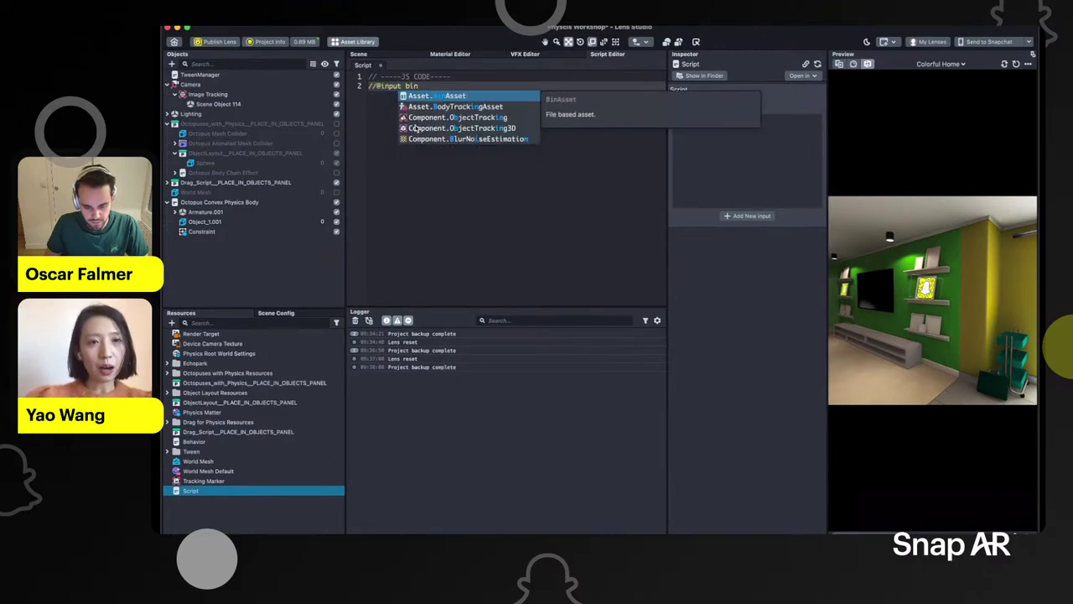
text( sc)
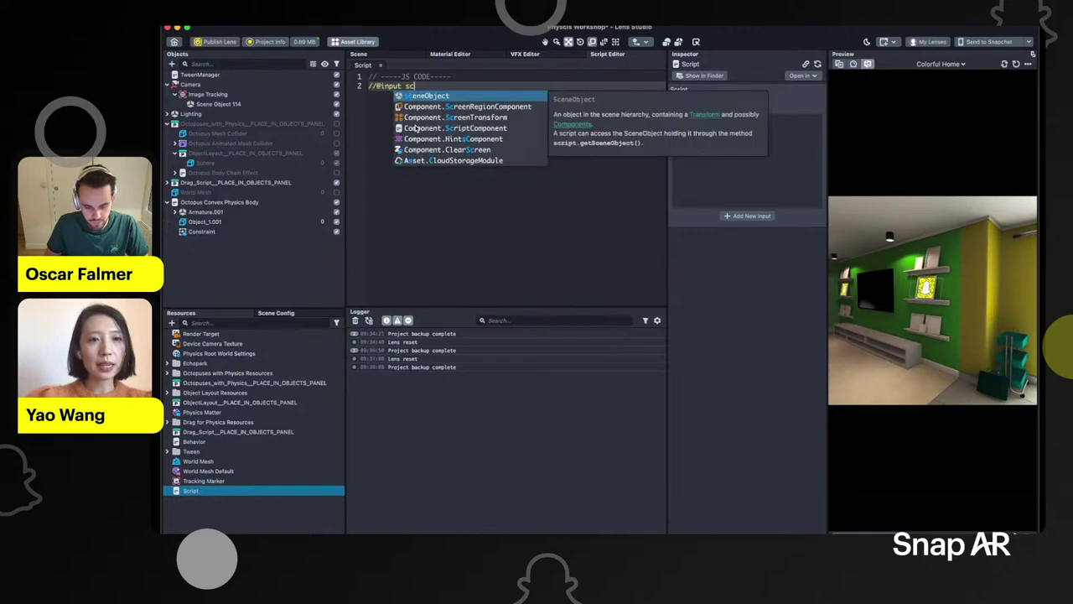
key(Return)
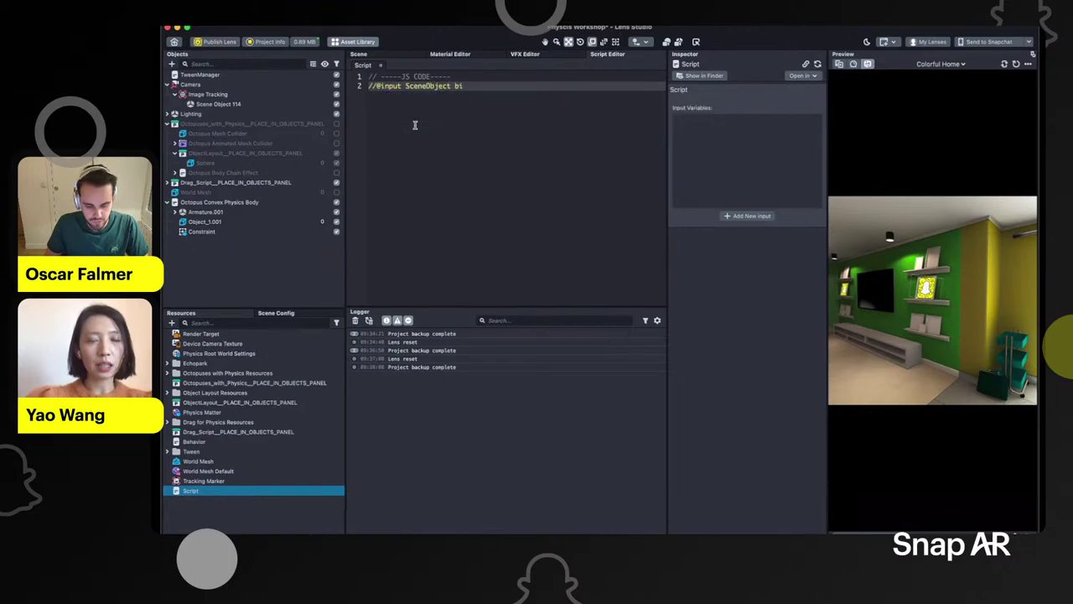
text(bindB)
key(BackSpace)
text(IObject)
key(Return)
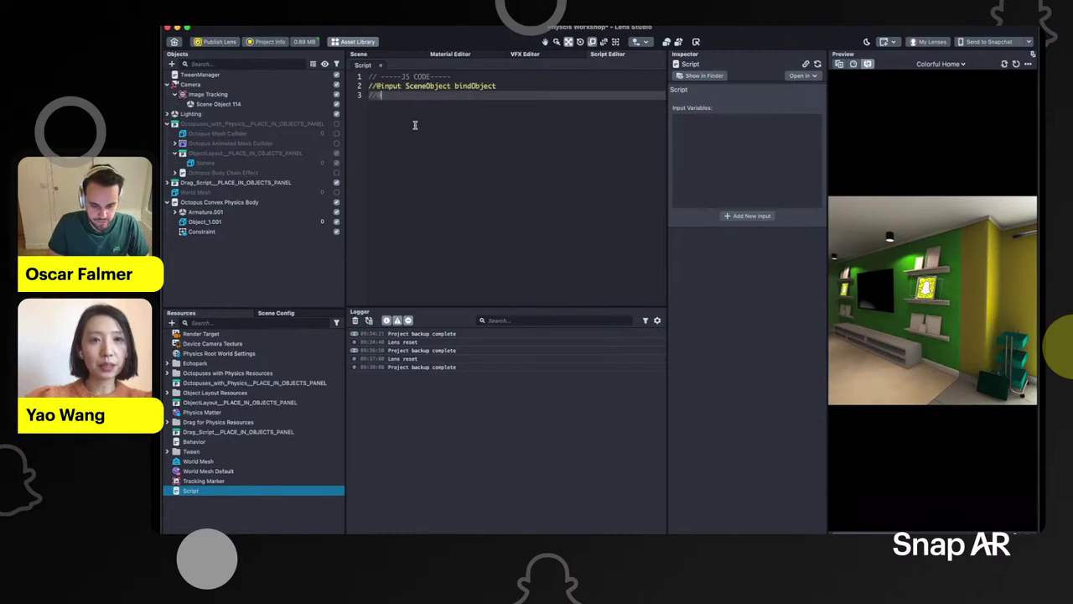
Declare a second SceneObject input named pivotPoint on line 3 of the script
text(//@input Sc)
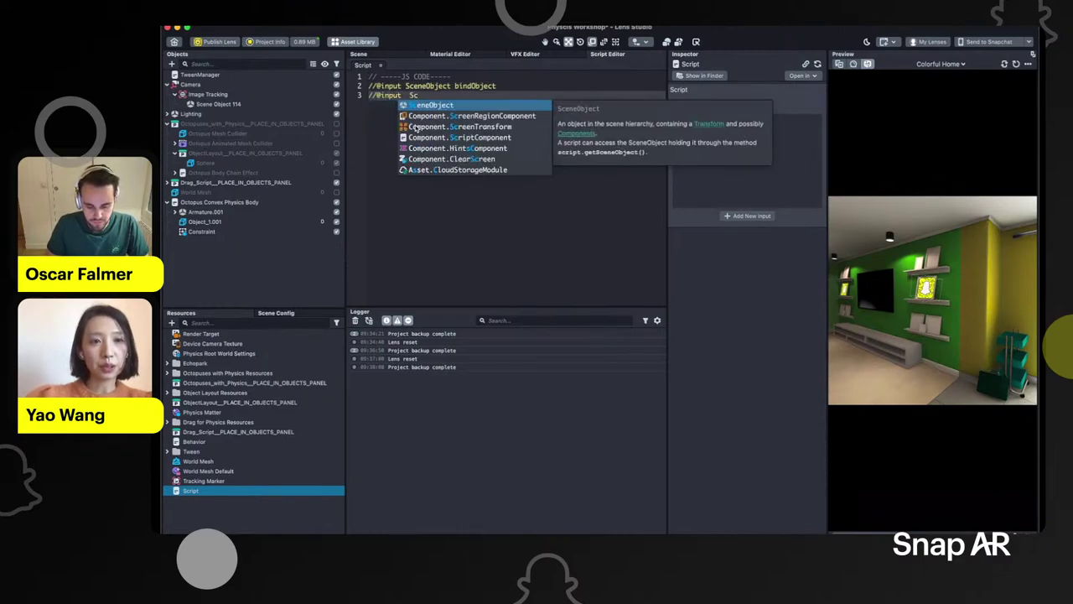
key(Return)
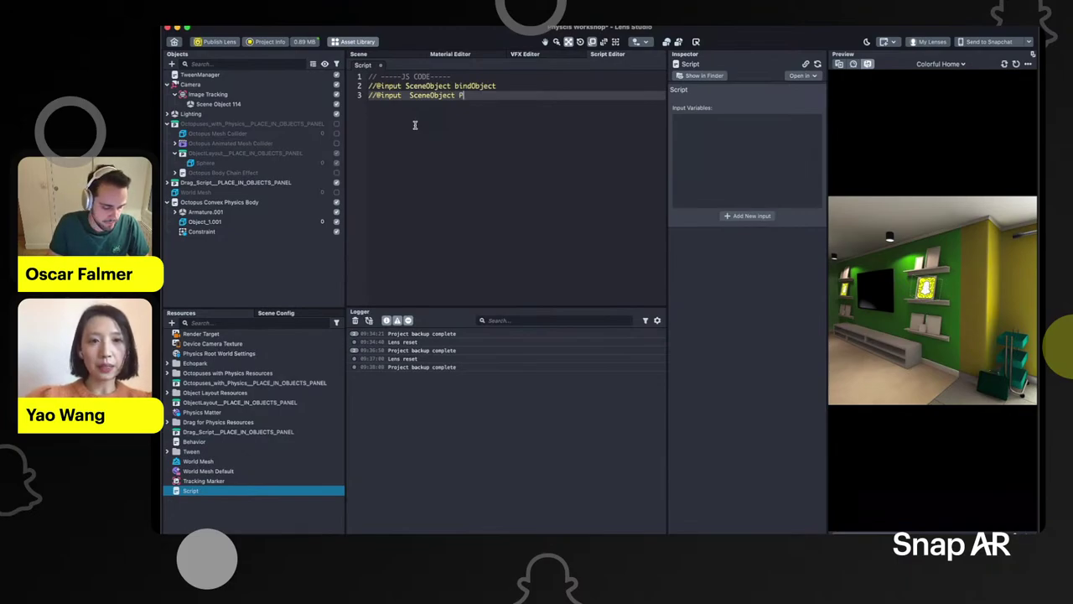
text(pivo)
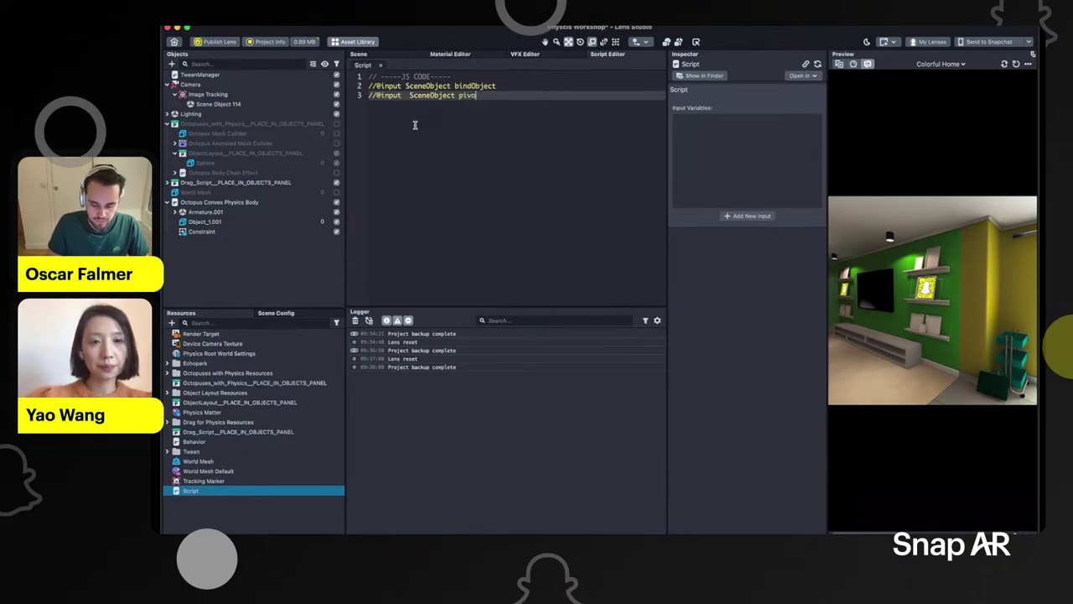
text(tPoint)
key(Return)
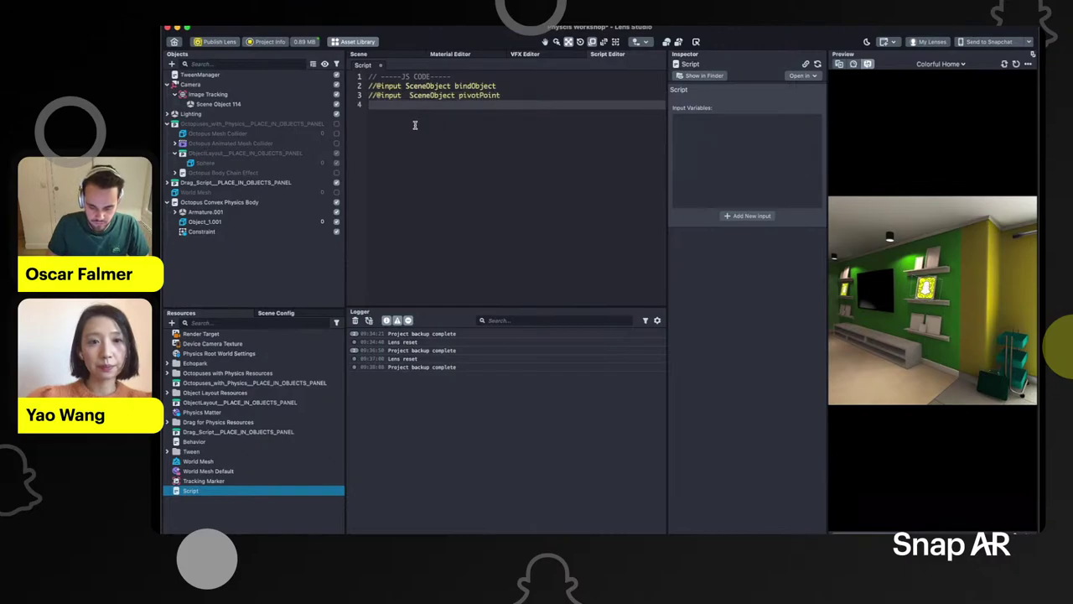
Declare a Physics.ConstraintComponent input named constraint on line 4 of the script
text(//@)
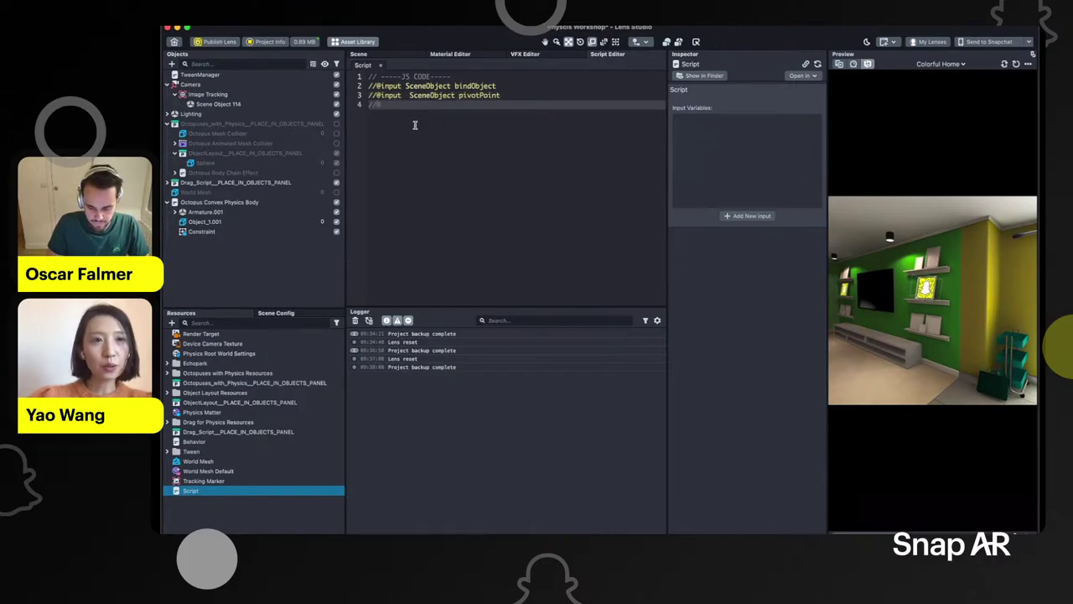
text(in)
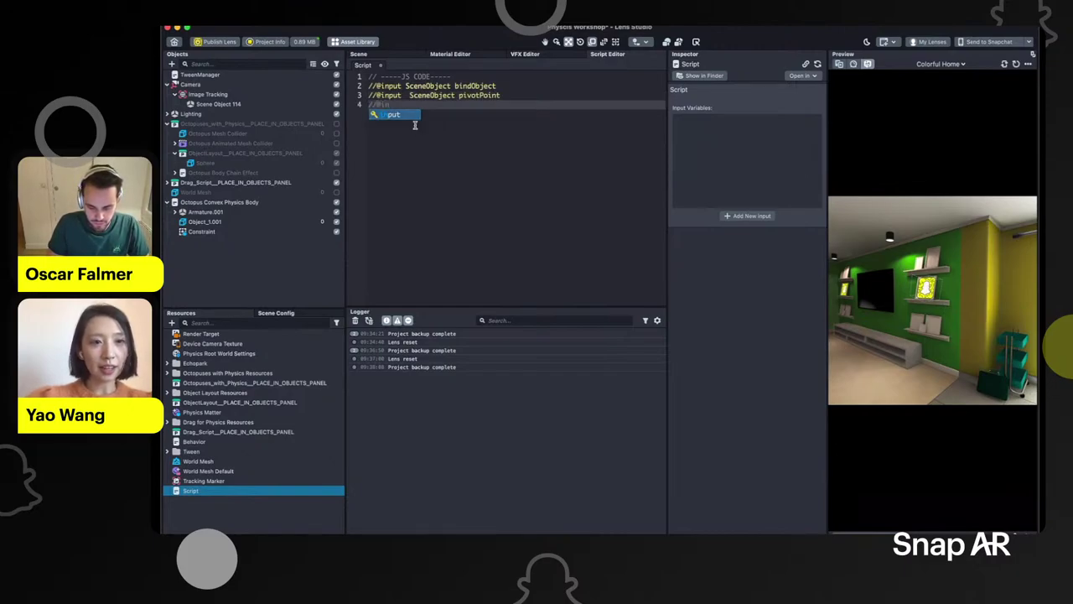
text(put Physics.Con)
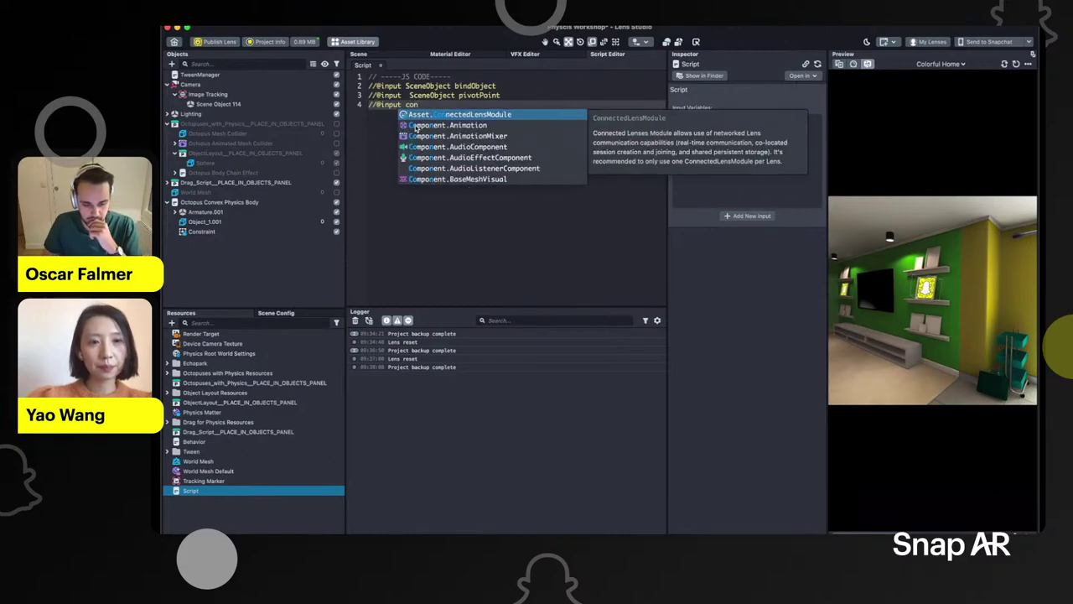
text(str)
key(Return)
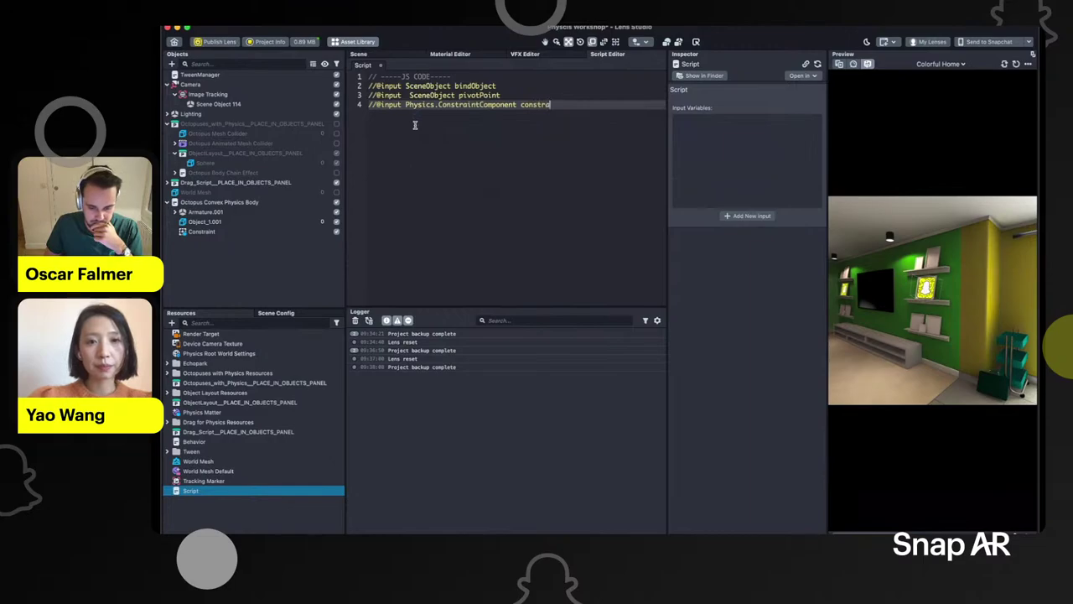
key(Return)
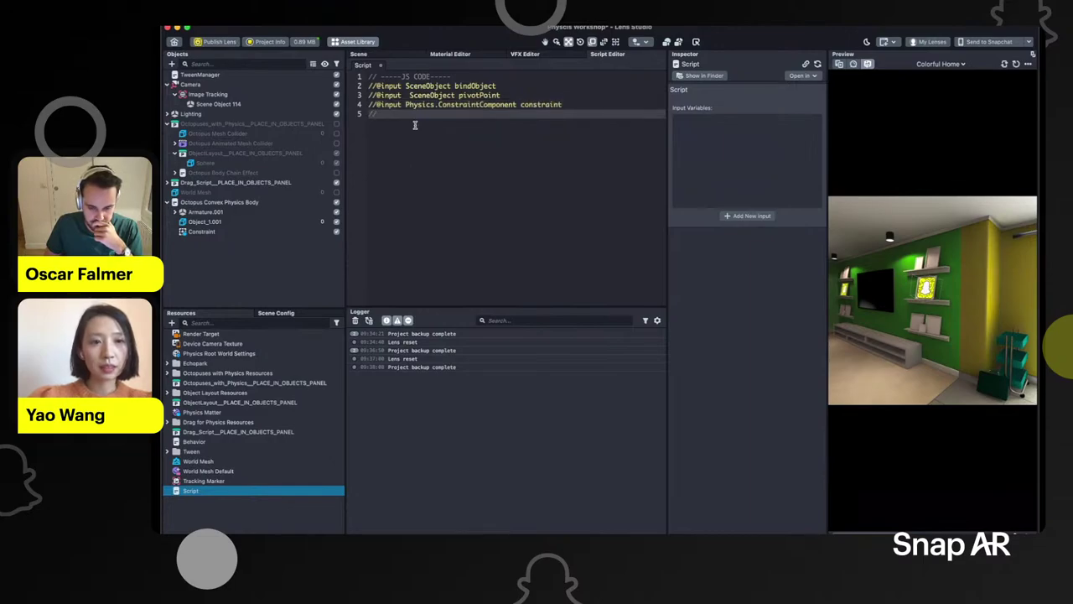
Declare a Physics.ColliderComponent input named targetCollider on line 5 and save the script
text(//@input)
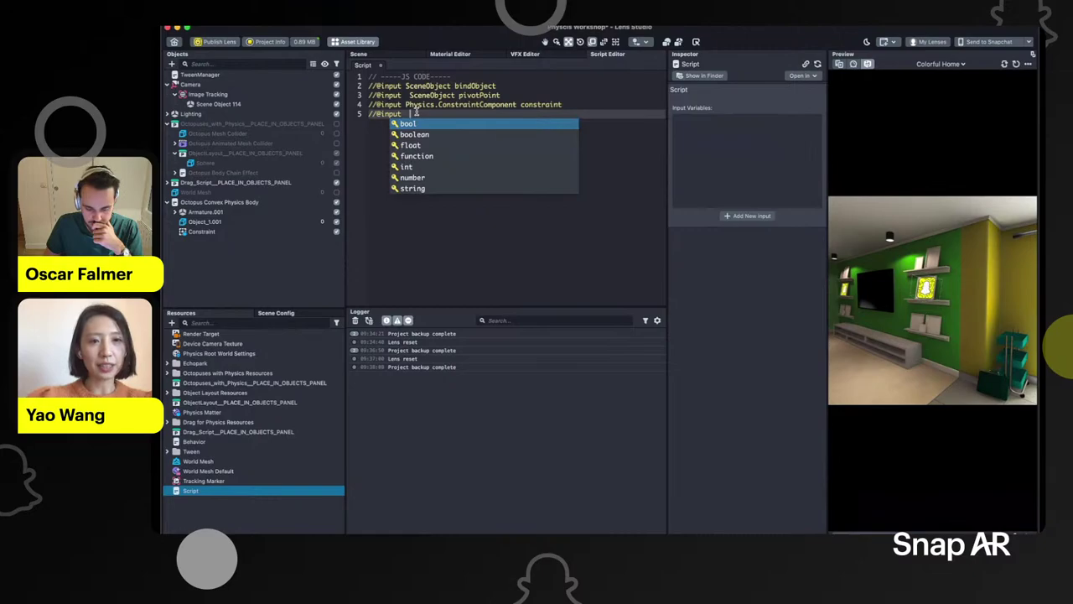
text(p)
key(Down)
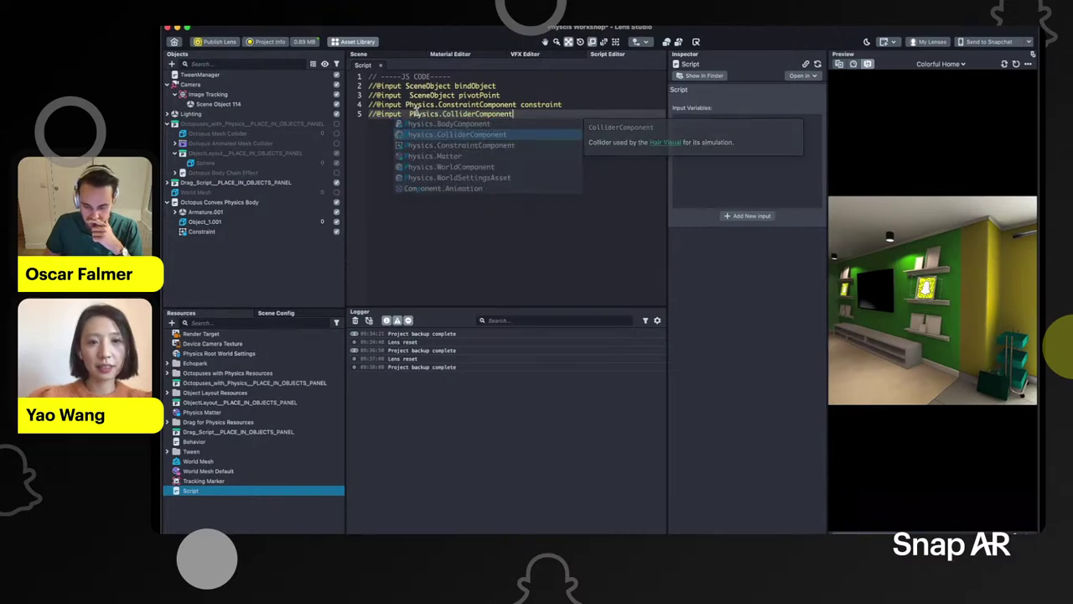
key(Return)
text(tar)
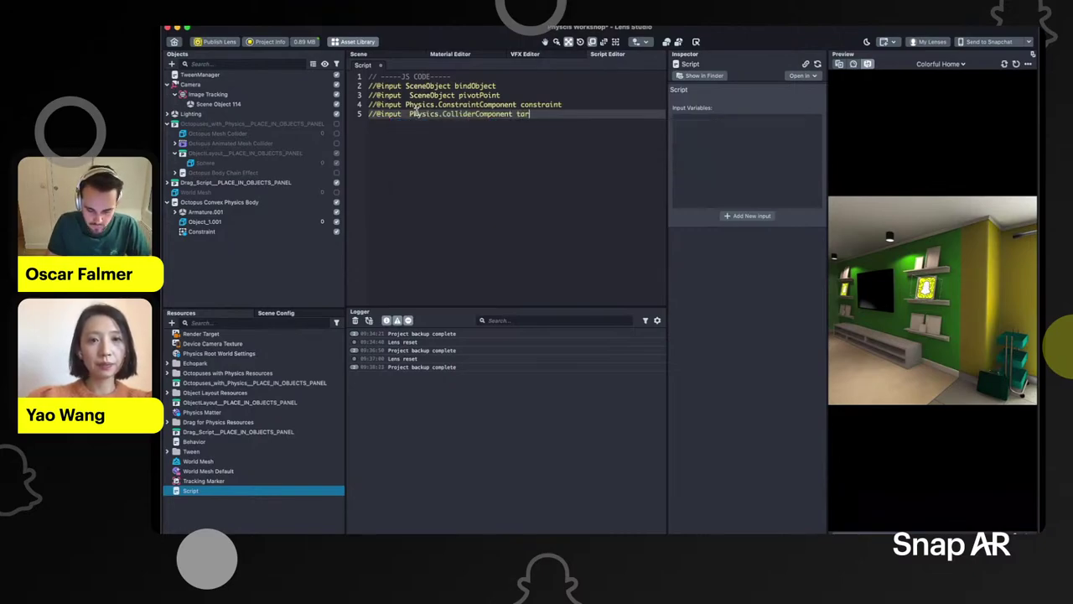
text(getColi)
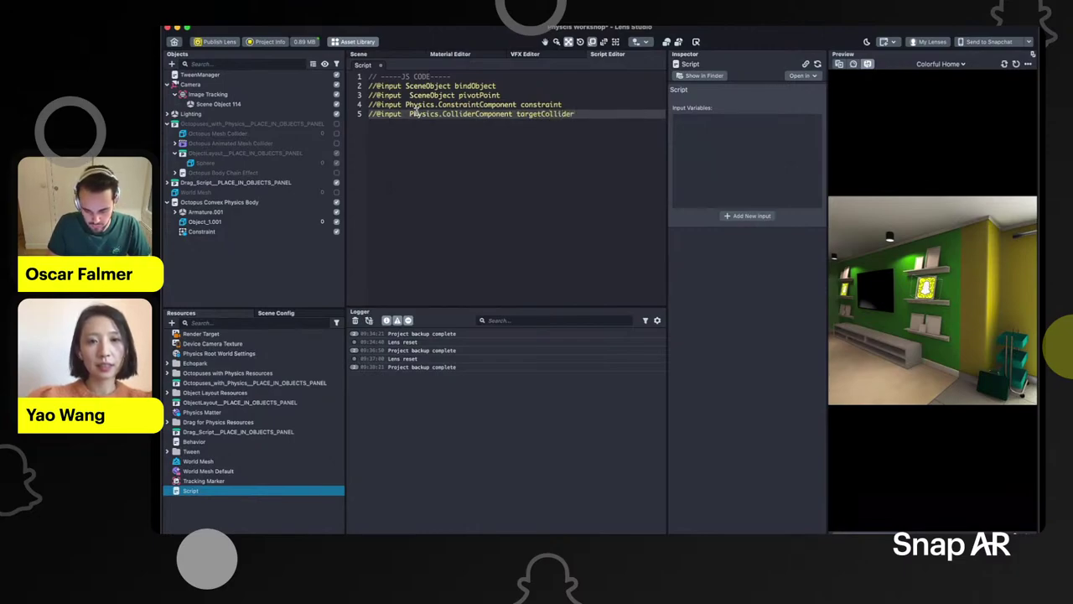
key(cmd+s)
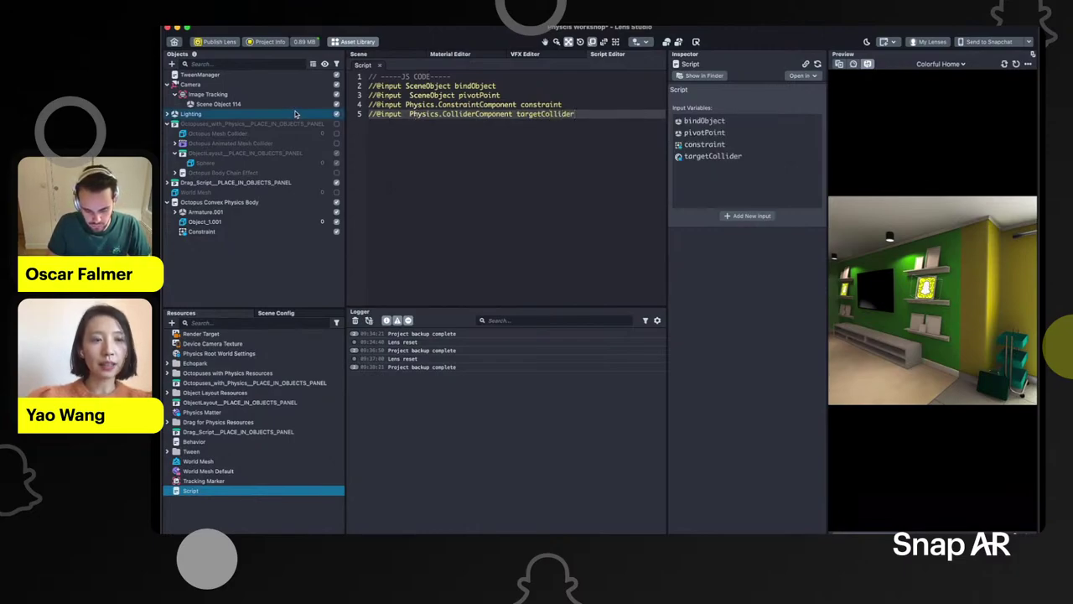
Assign the script's inputs: Bind Object to Octopus Convex Physics Body, Pivot Point to Scene Object 114, Constraint to Constraint, and Target Collider to Image Tracking
click(224, 205)
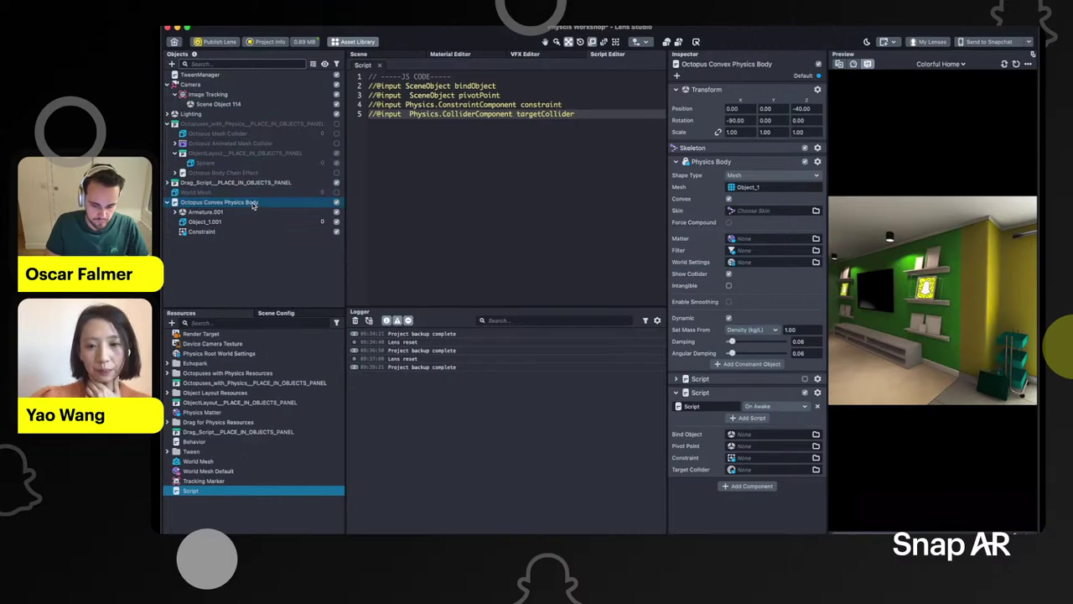
drag(743, 438, 744, 439)
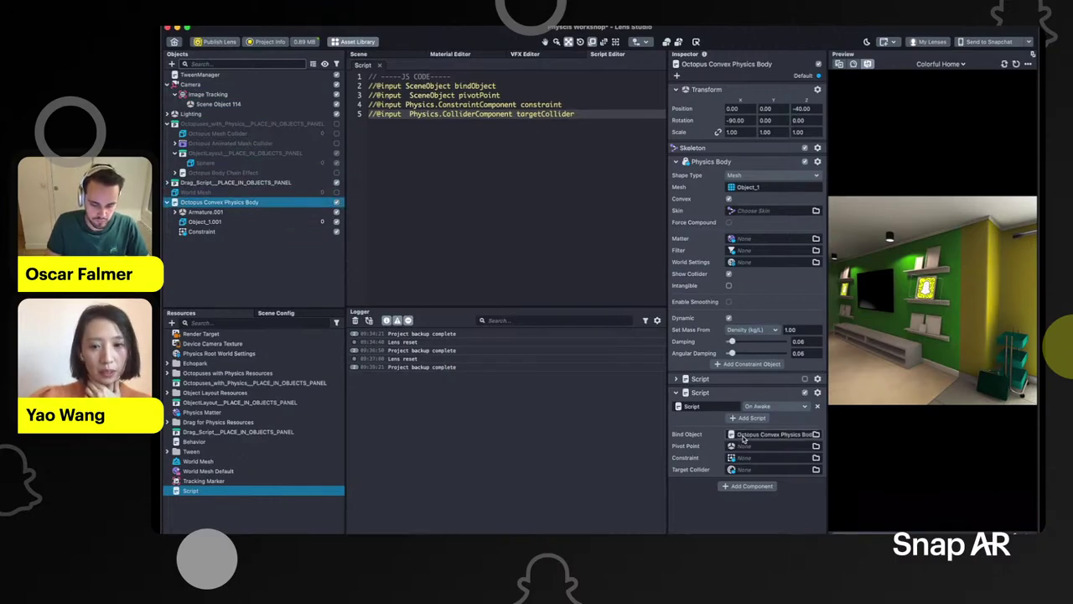
drag(270, 104, 768, 447)
drag(225, 233, 756, 459)
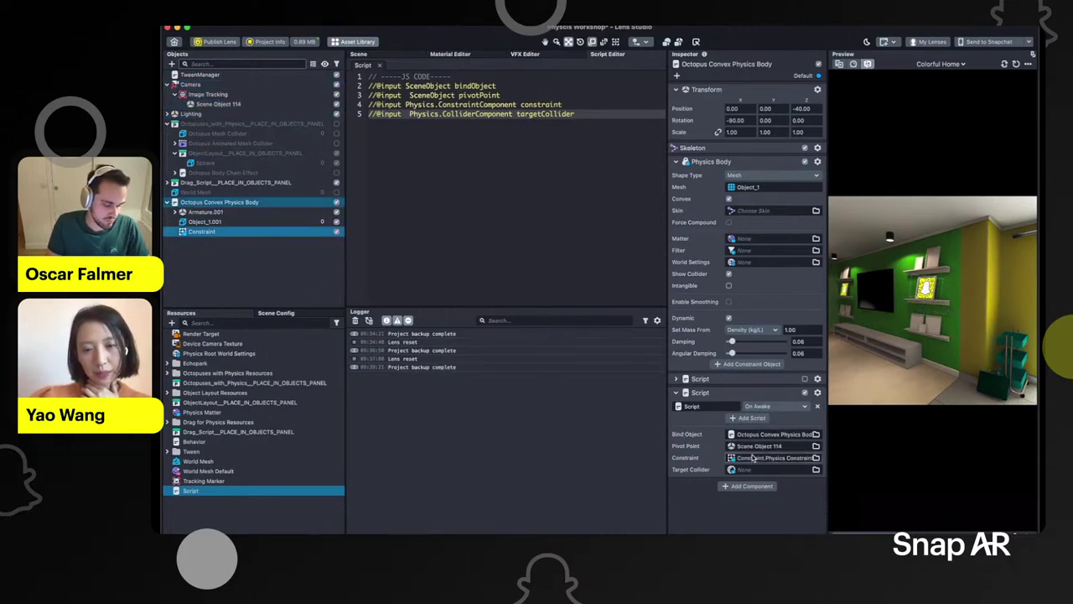
drag(240, 98, 768, 468)
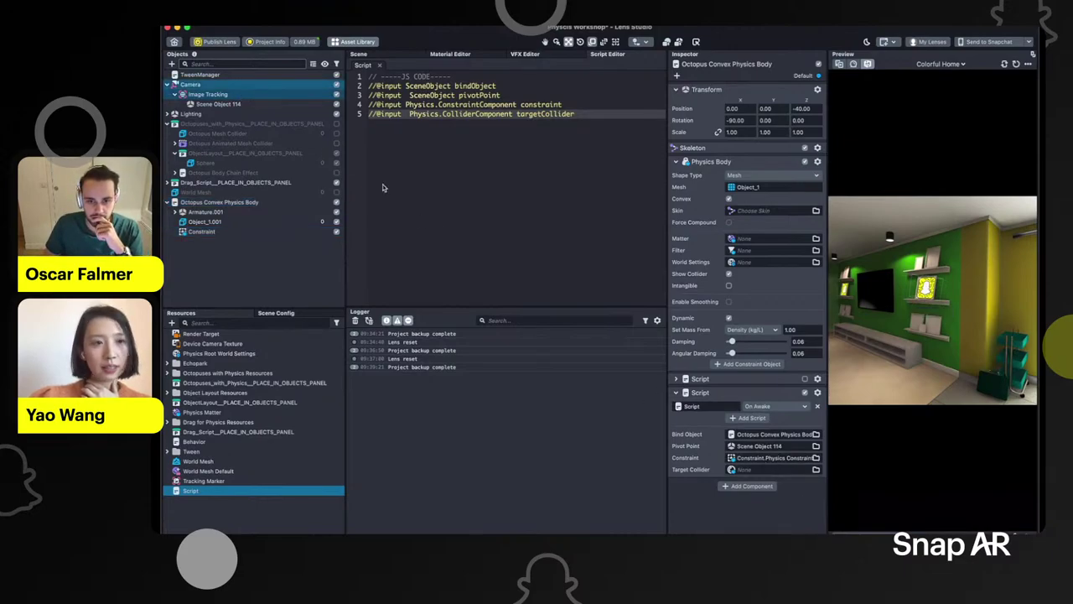
drag(285, 94, 748, 474)
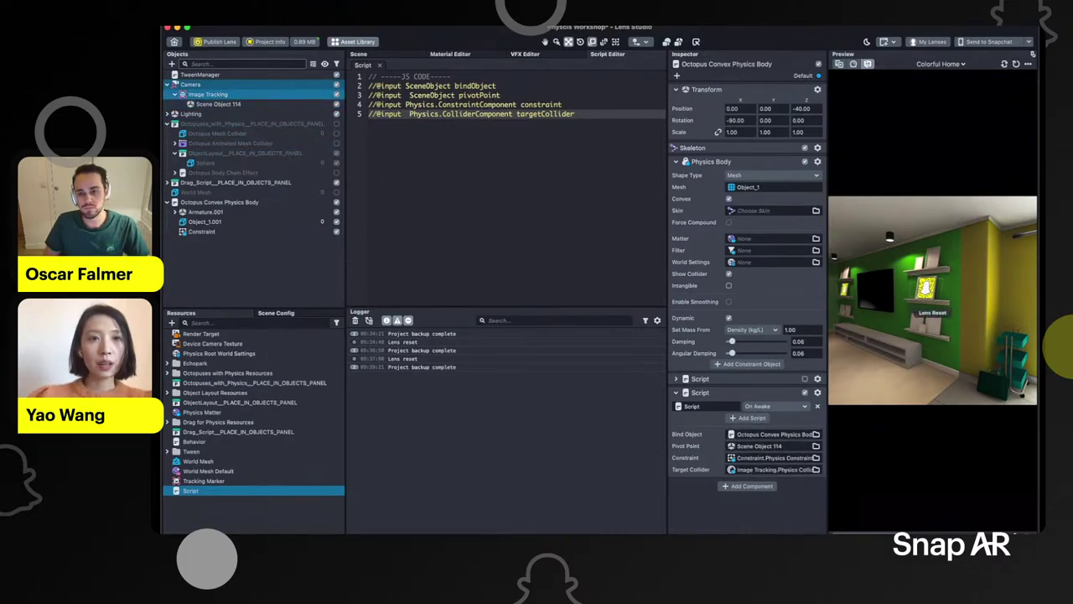
Add an empty function named bind() below the input declarations, leaving a blank line between them
click(410, 161)
key(Return)
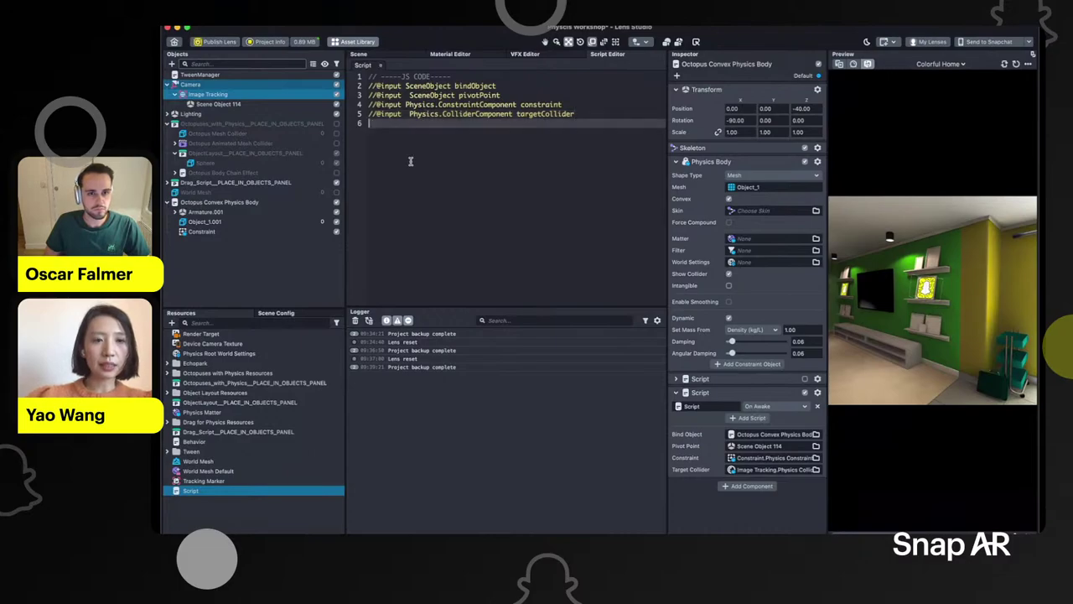
key(Return)
text(function b)
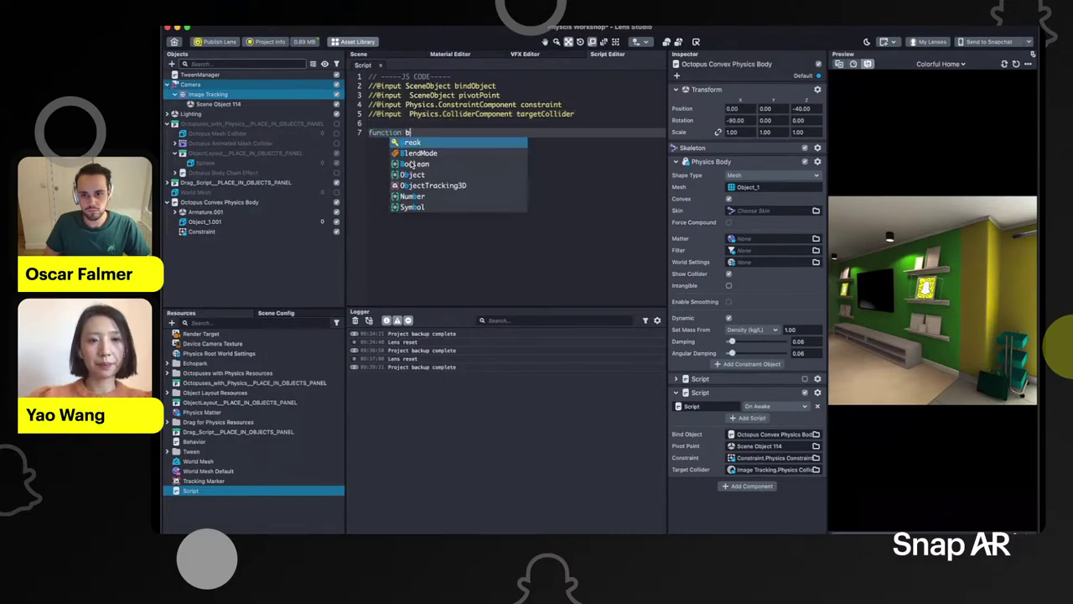
text(ind()
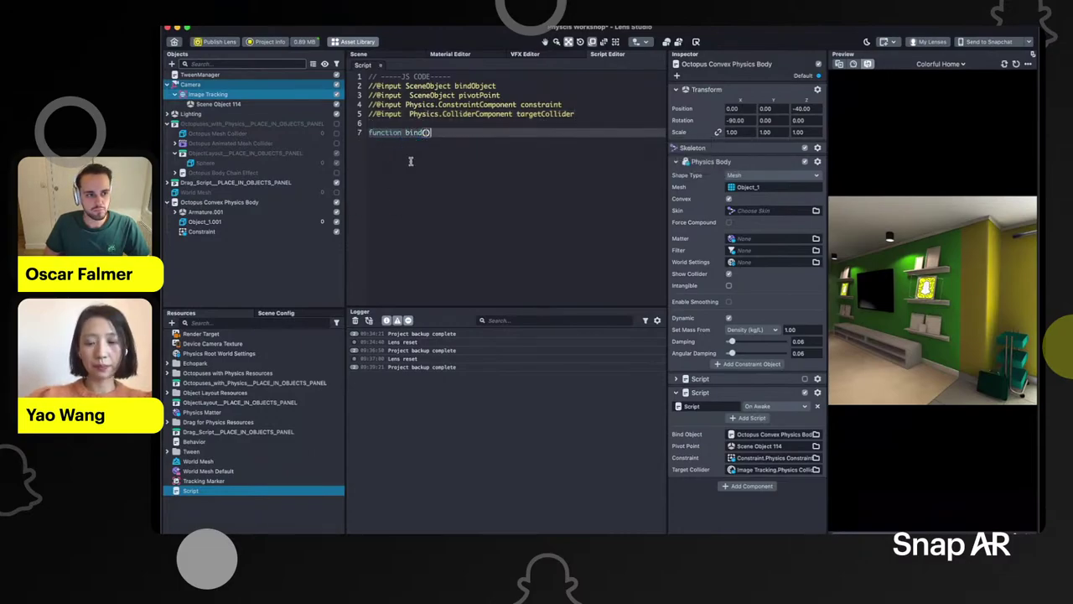
text(){)
key(Return)
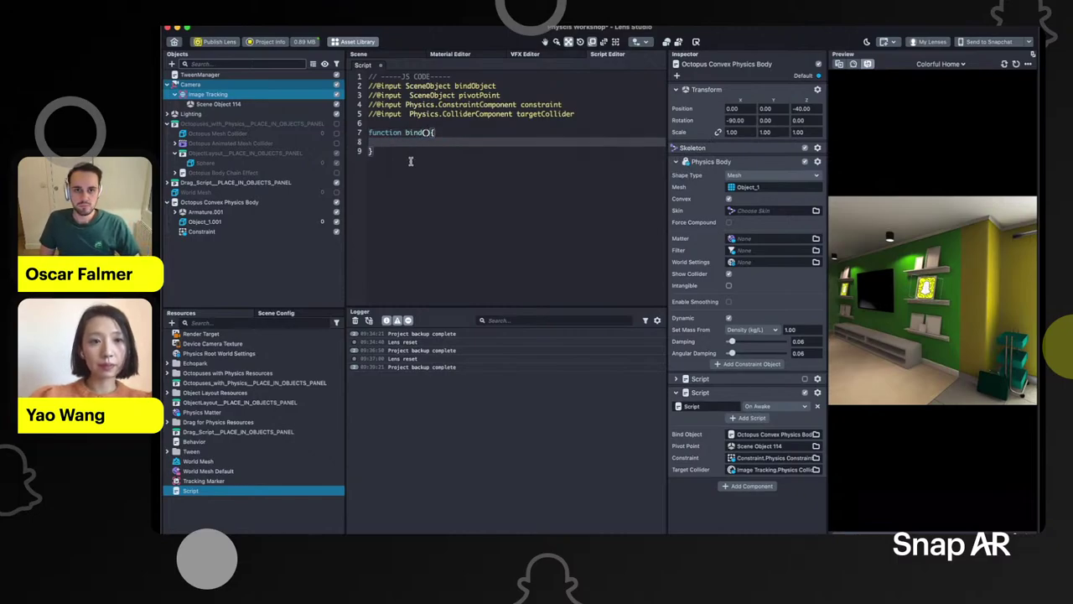
Inside bind(), declare the variable pivotPointWorldTranform and assign it script.pivotPoint
text(var)
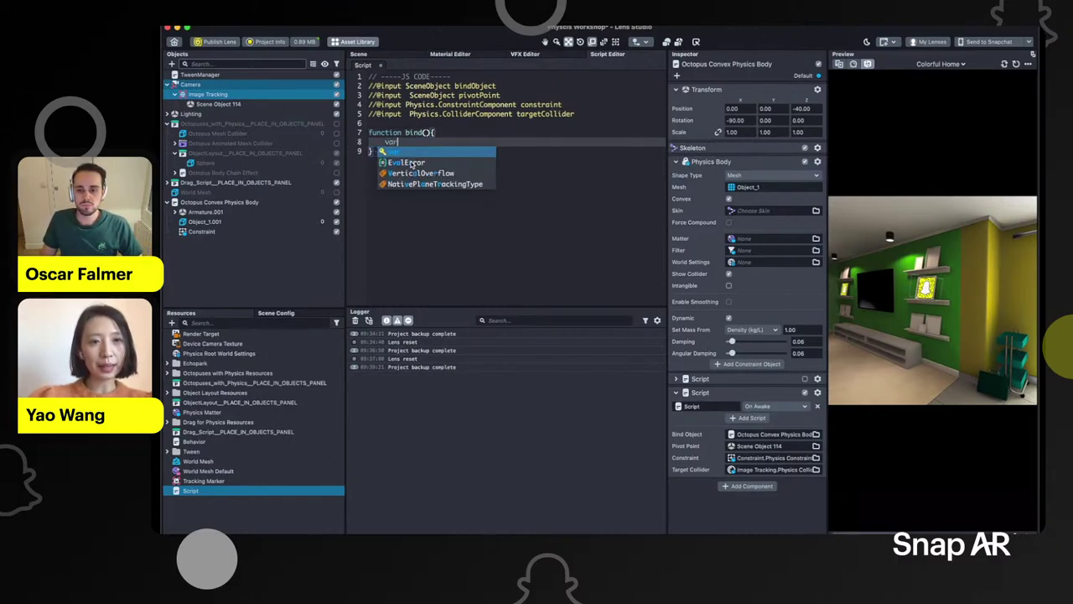
text( p)
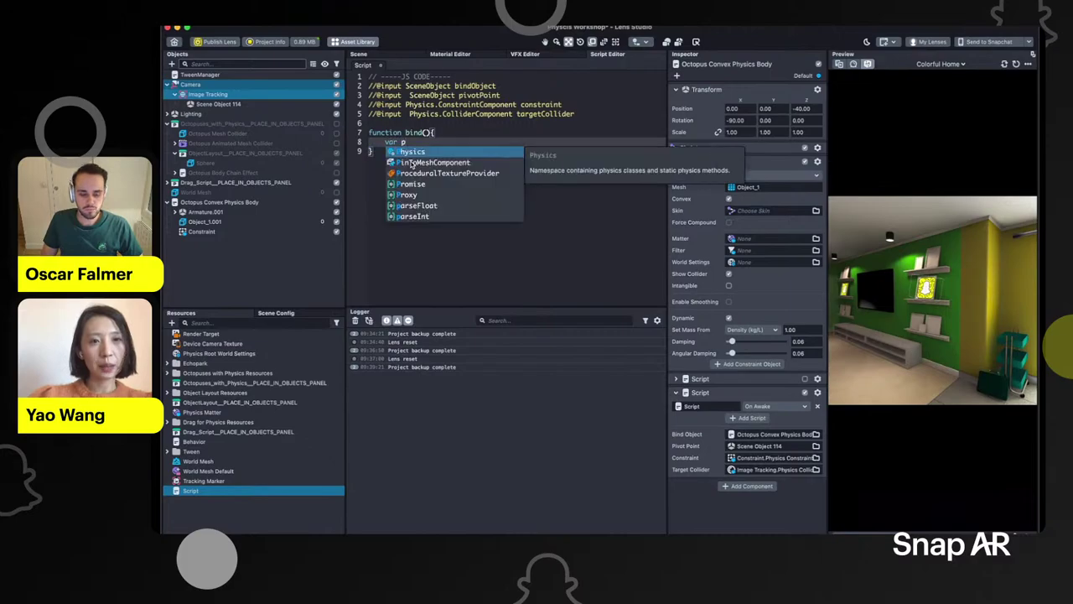
text(ivotPoint)
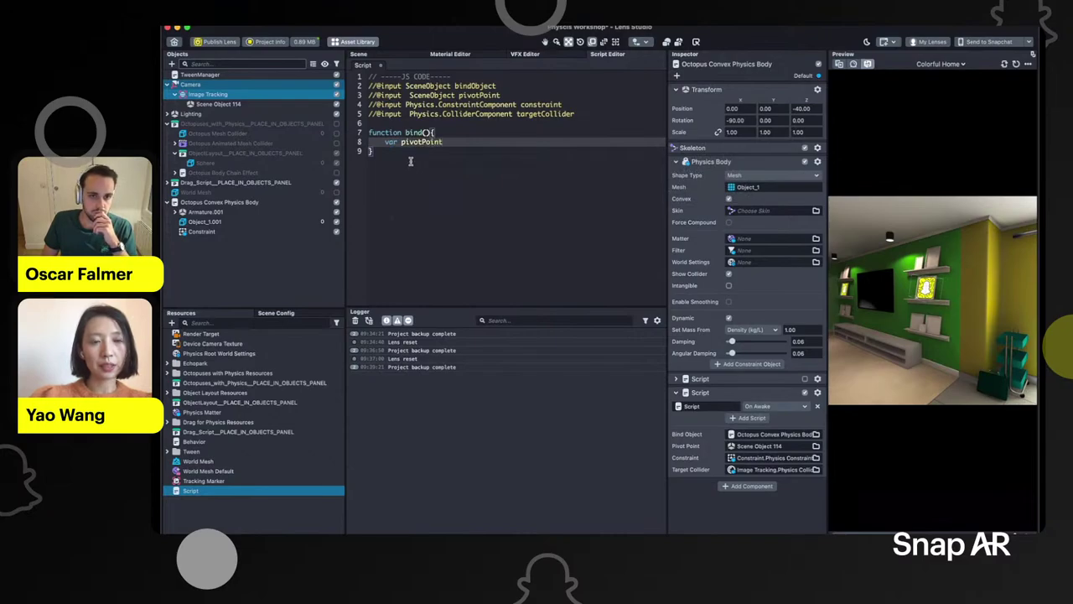
text(WorldTranfo)
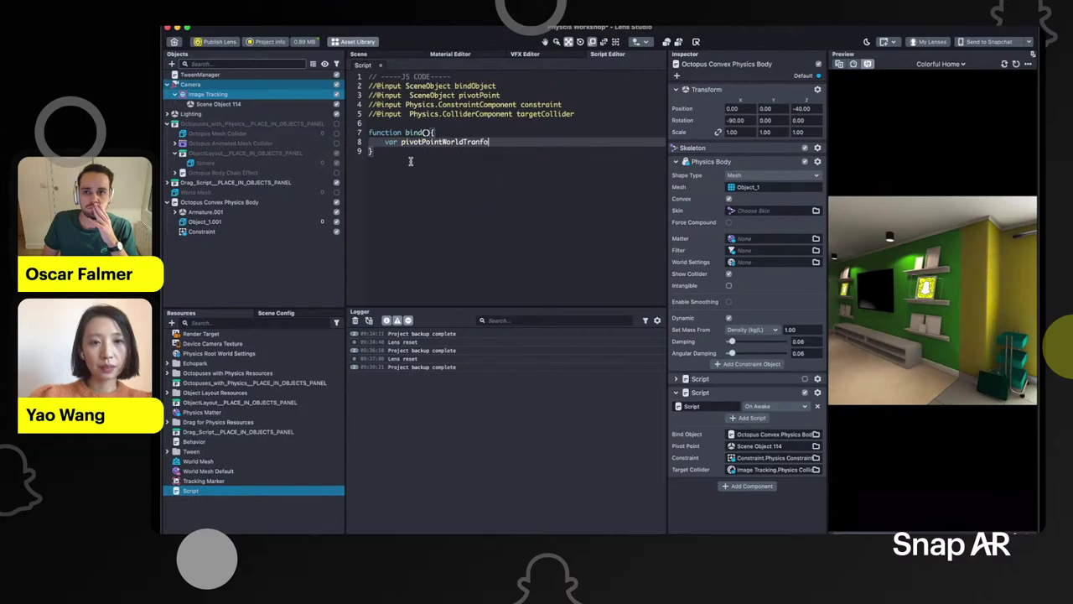
text(rm = )
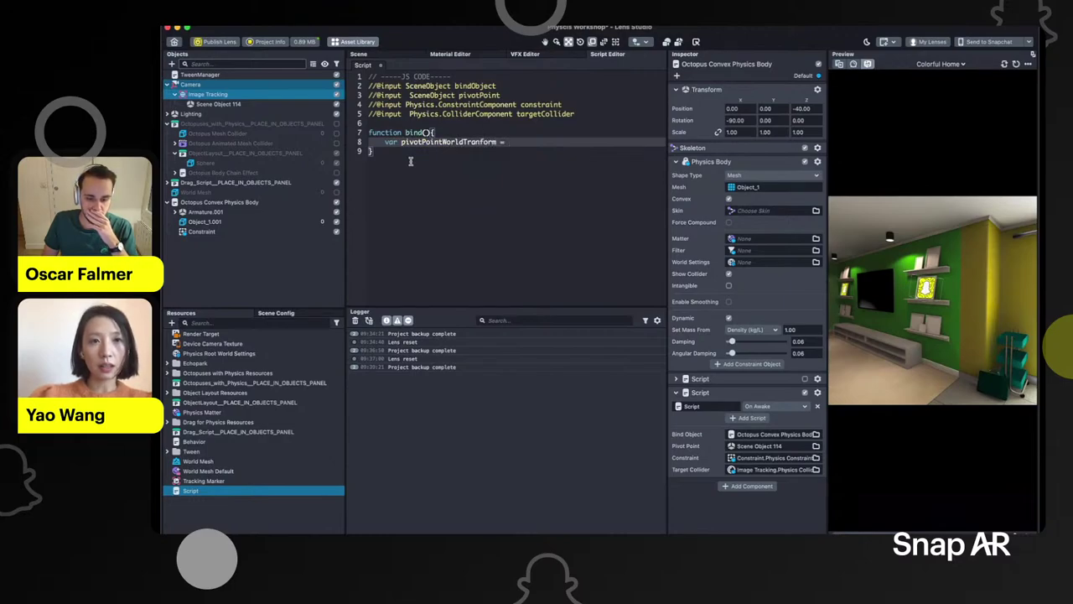
text(scr)
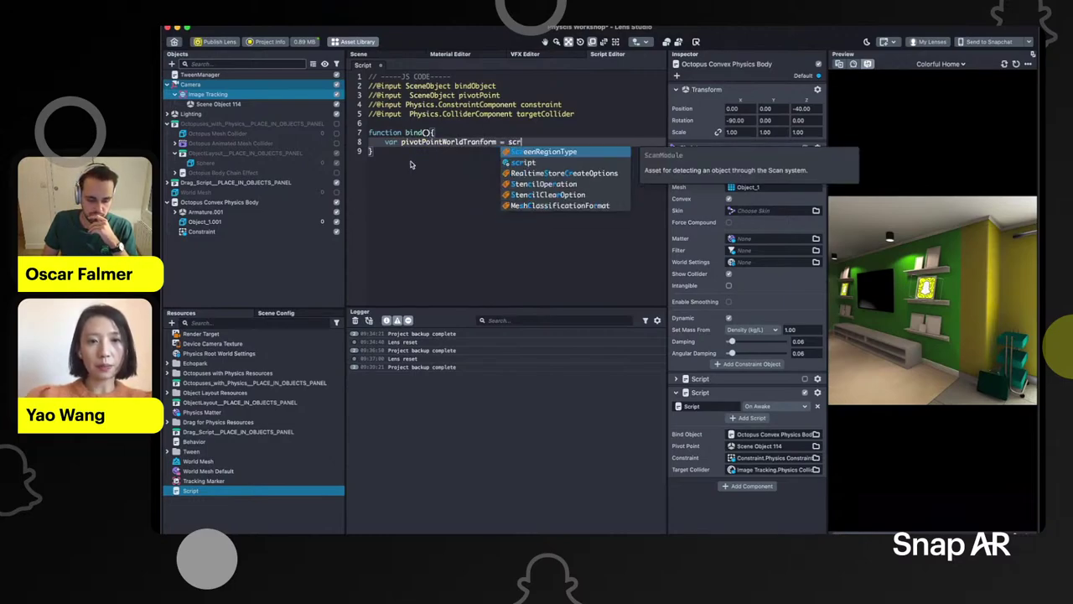
text(ipt.)
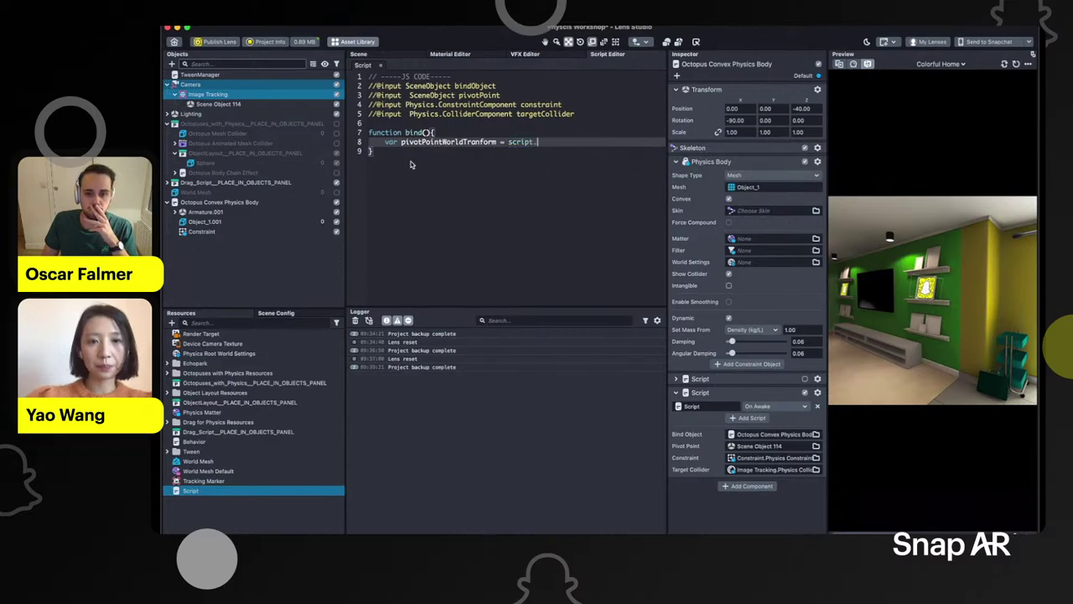
text(p)
key(Return)
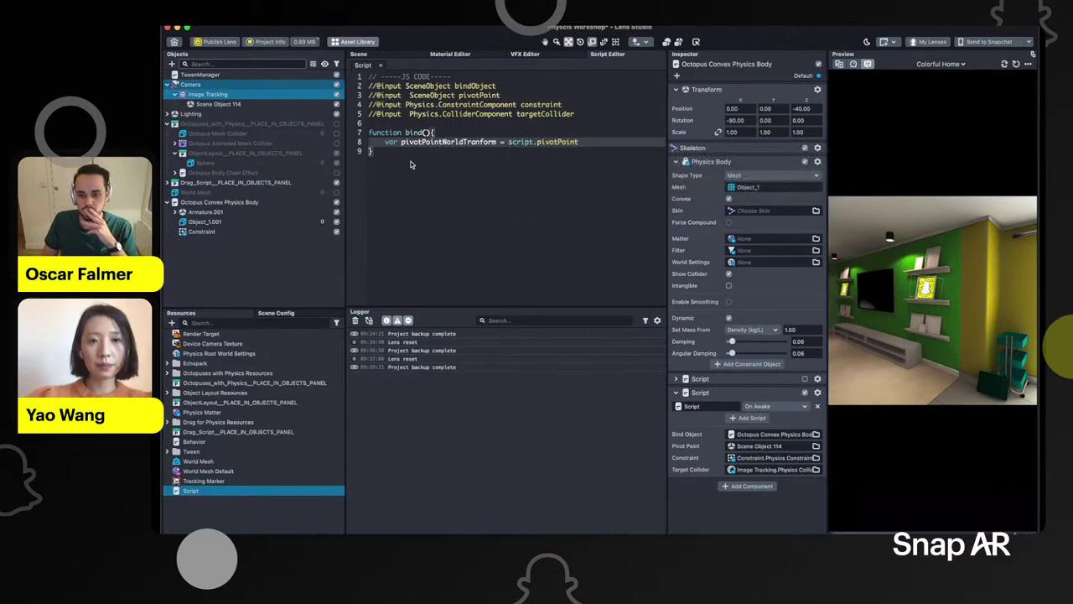
Complete the pivotPointWorldTranform assignment by appending .getTransform().getWorldTransform(); to script.pivotPoint
text(.get)
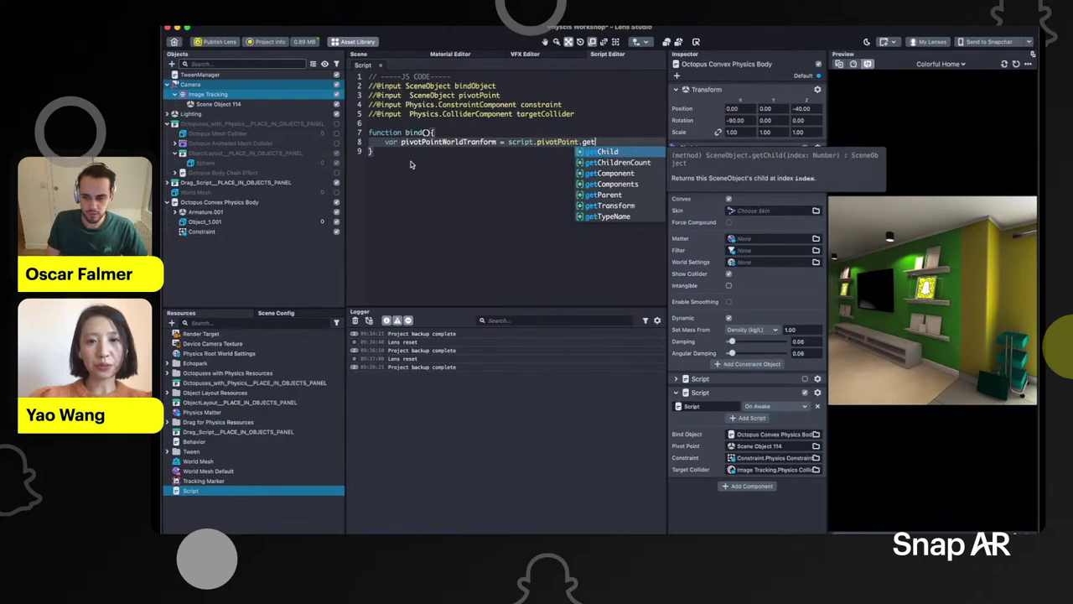
key(Down)
key(Down)
key(Down)
key(Down)
key(Down)
key(Down)
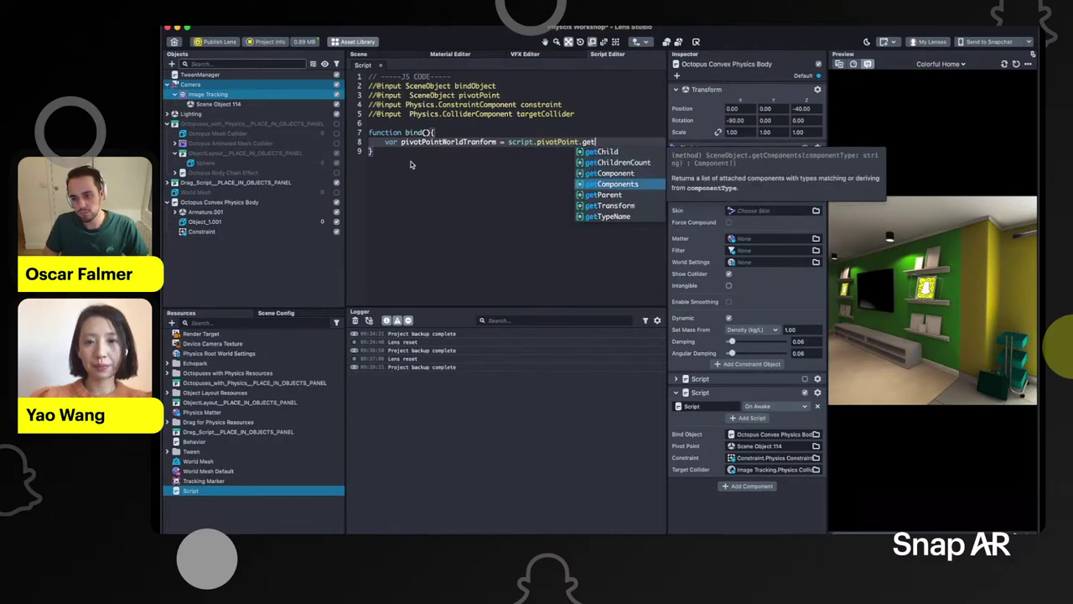
key(Up)
key(Return)
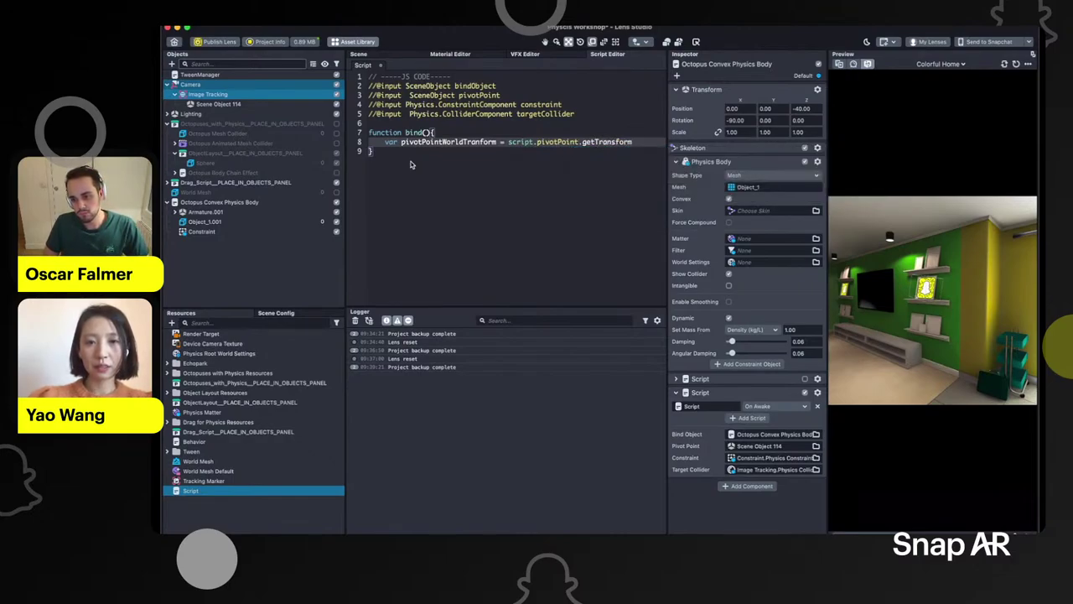
text(().g)
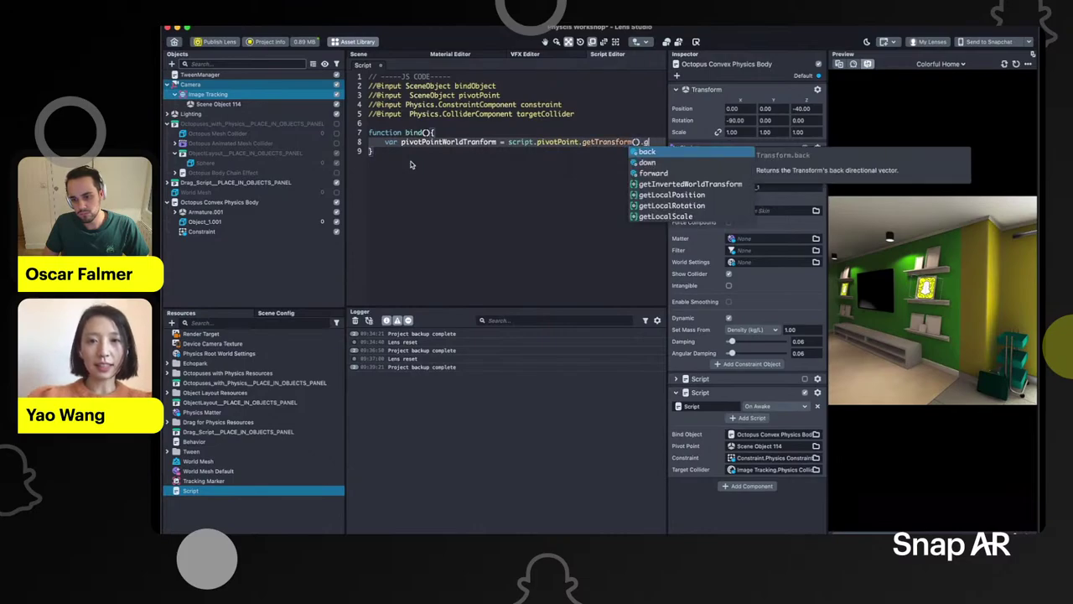
text(etWo)
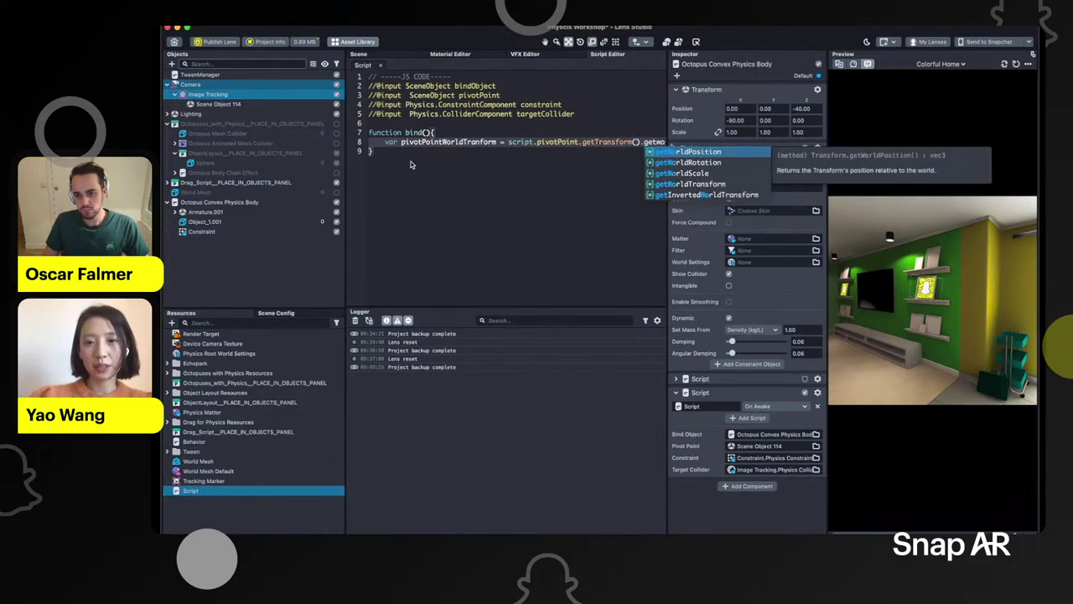
key(Down)
key(Down)
key(Down)
key(Down)
key(Up)
key(Return)
text(();)
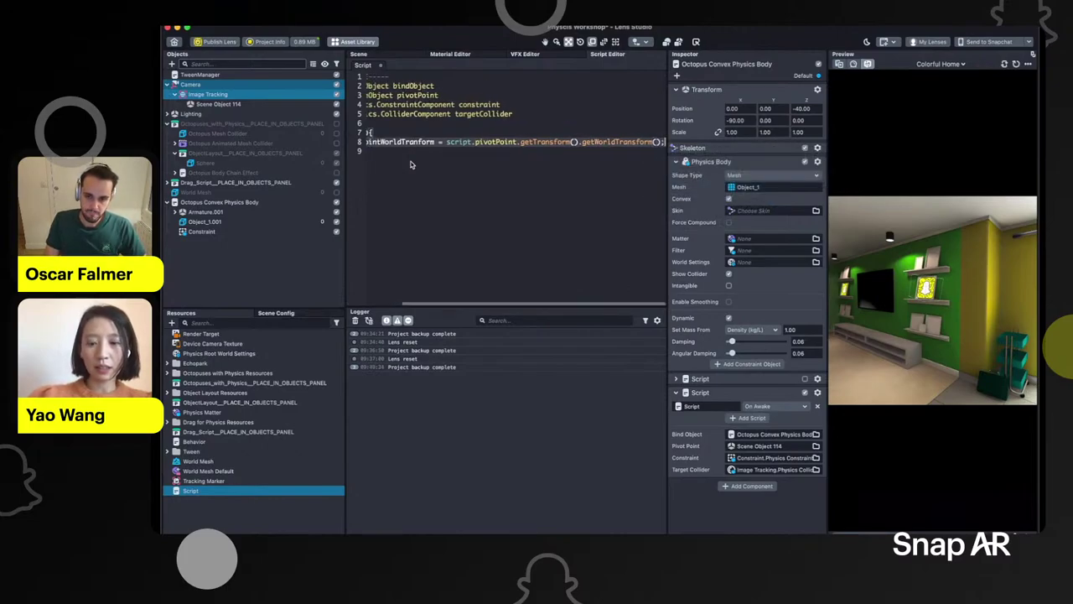
Start a new line in bind(), below the pivotPointWorldTranform declaration, with script.bindObject.getTransform
key(Return)
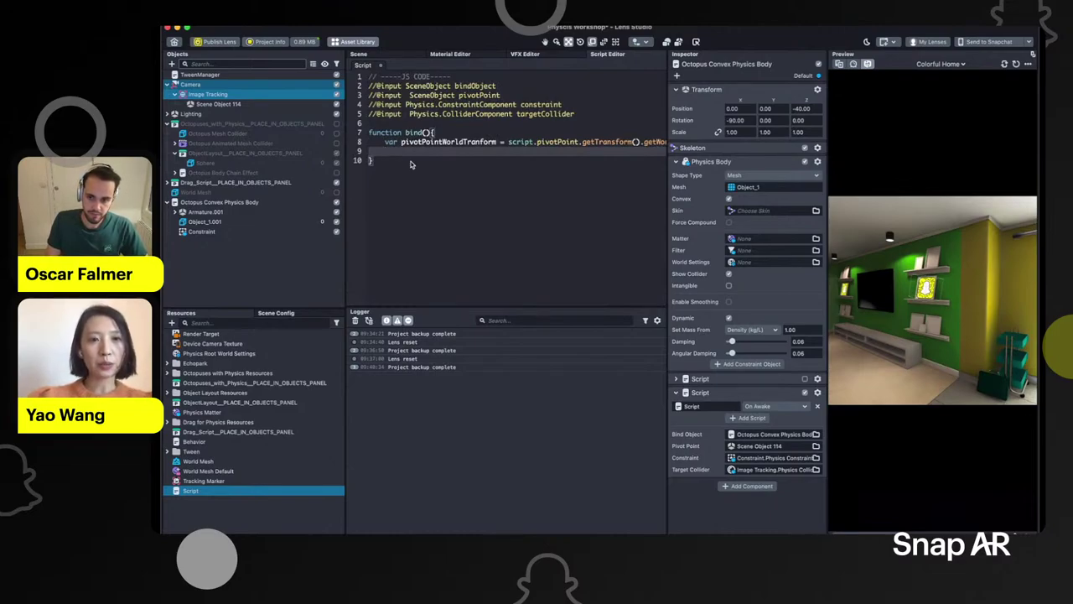
text(scri)
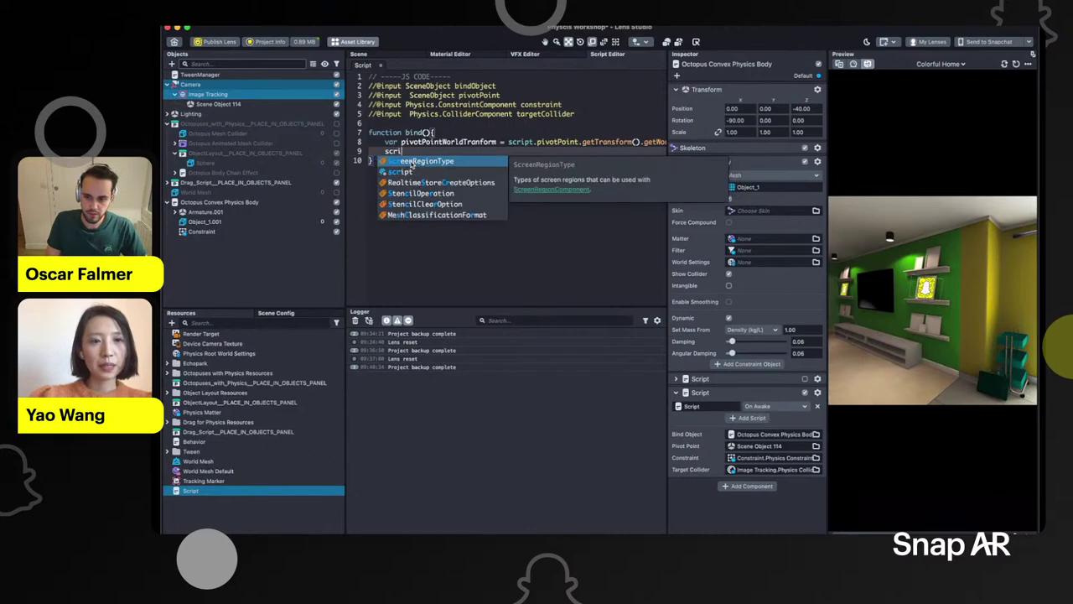
text(pt.bindObject.)
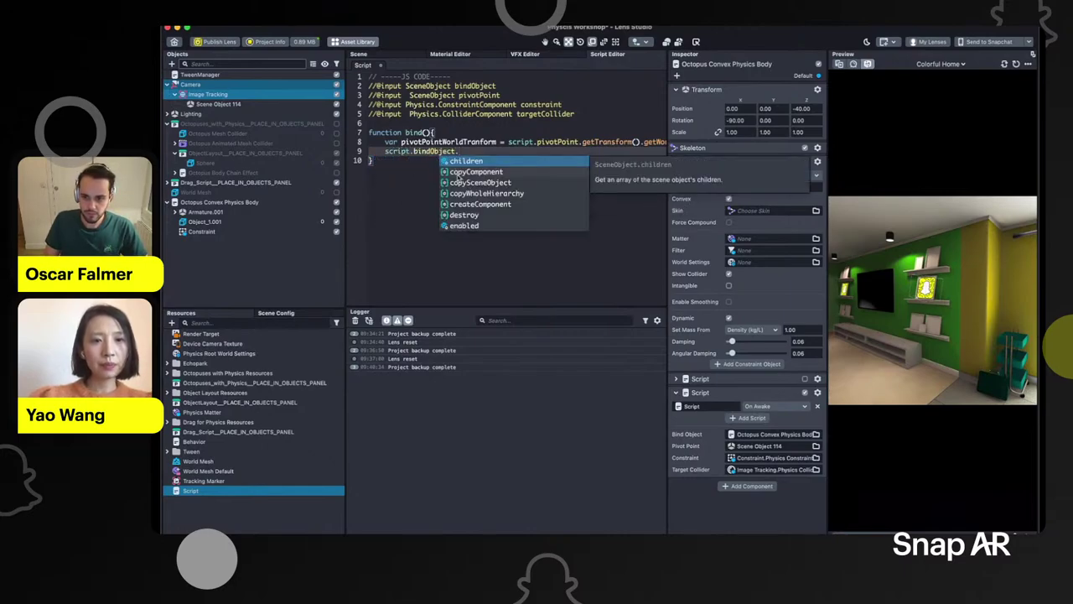
text(get)
key(Down)
key(Down)
key(Down)
key(Down)
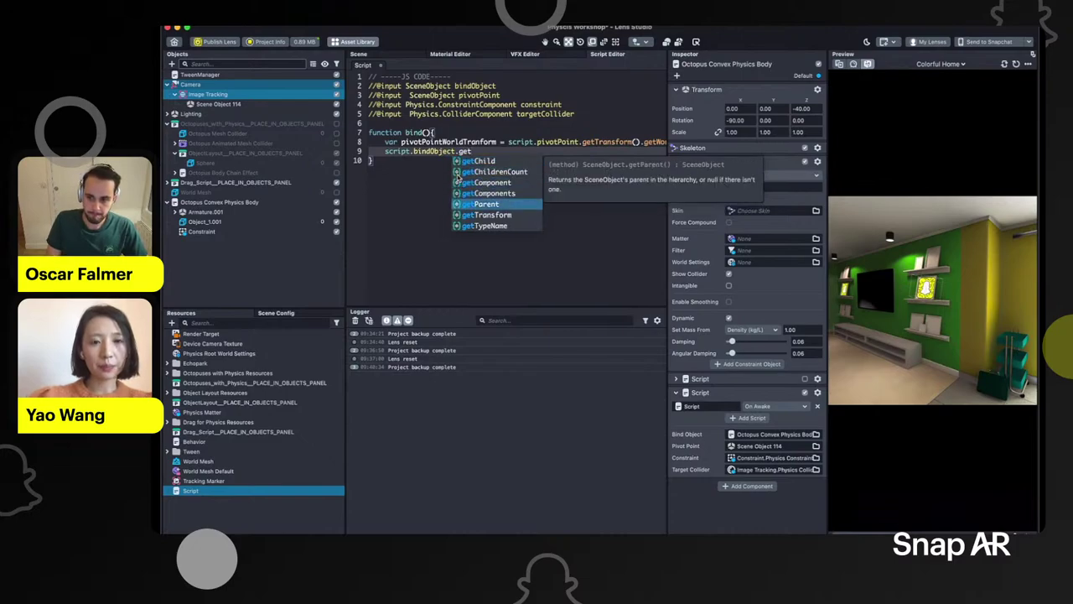
text(t)
key(Return)
Complete the bindObject line by appending ().setWorldTransform(); with its argument left empty
text(().set)
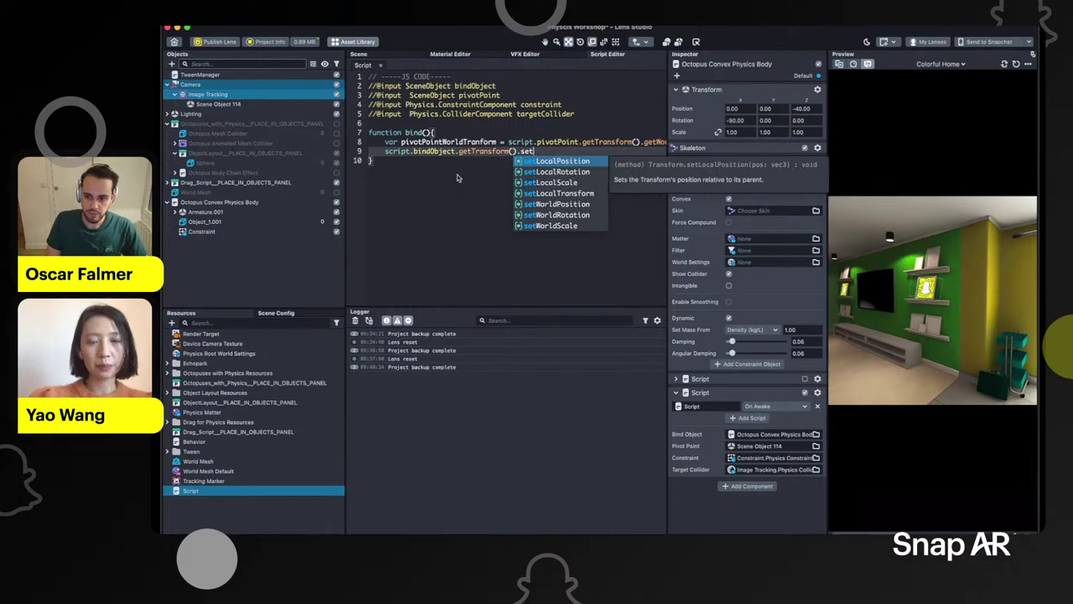
text(wor)
key(Down)
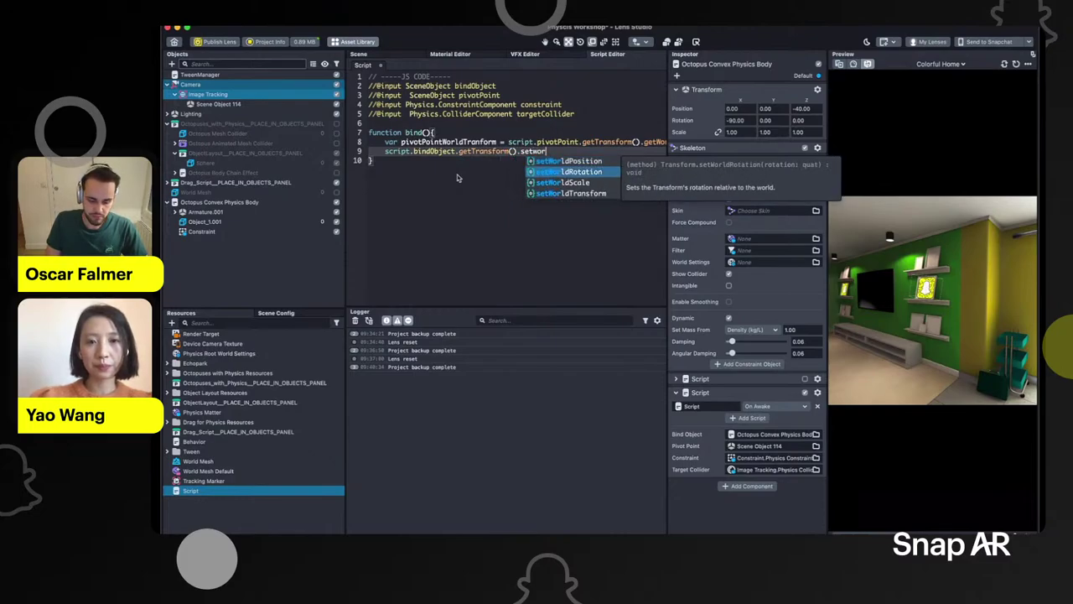
key(Down)
key(Down)
key(Return)
text(();)
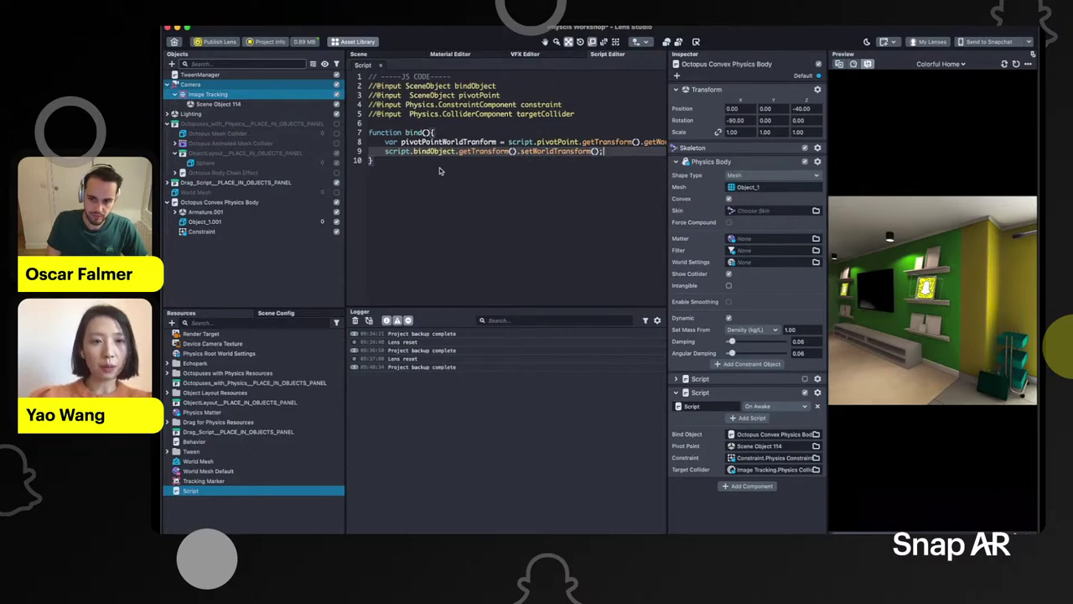
Pass the variable pivotPointWorldTranform as the argument of setWorldTransform()
drag(497, 143, 629, 167)
click(523, 203)
click(648, 149)
On a new line below the setWorldTransform call, assign script.targetCollider to script.constraint.target
key(Return)
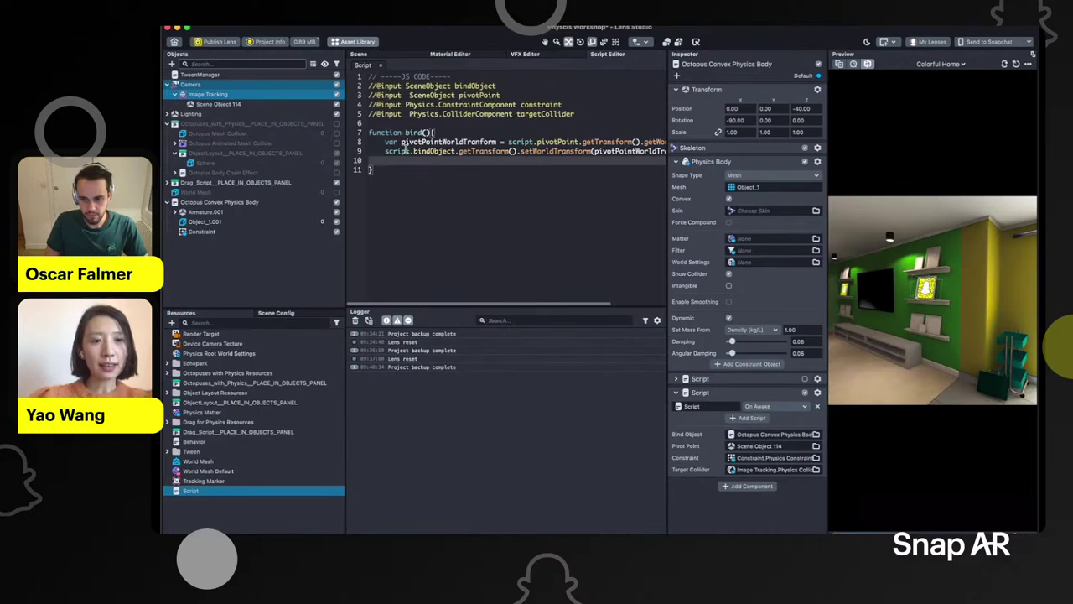
text(scrip)
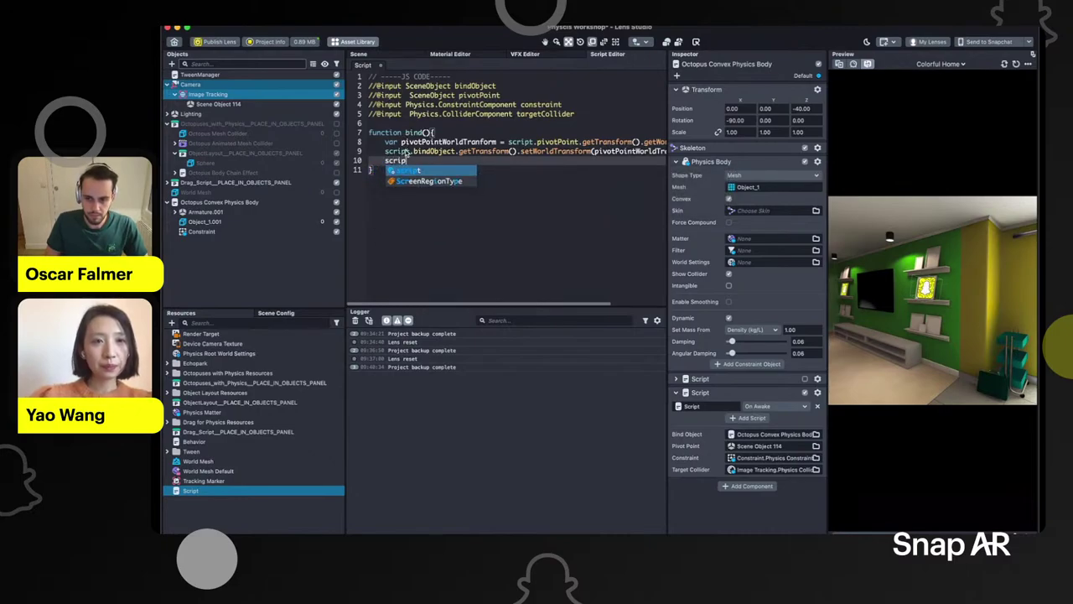
text(t.c)
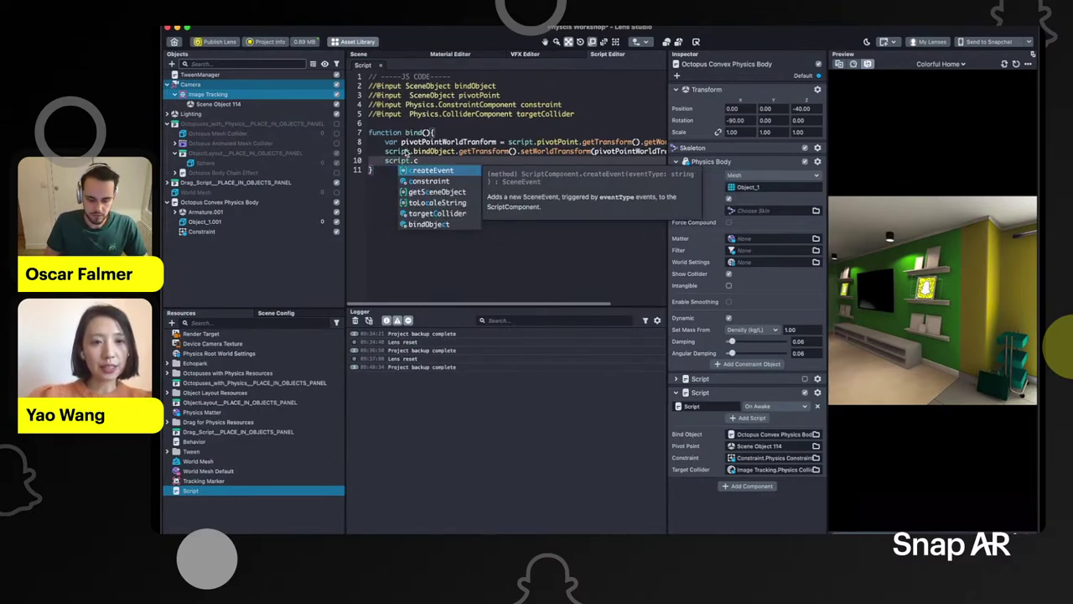
text(t)
key(BackSpace)
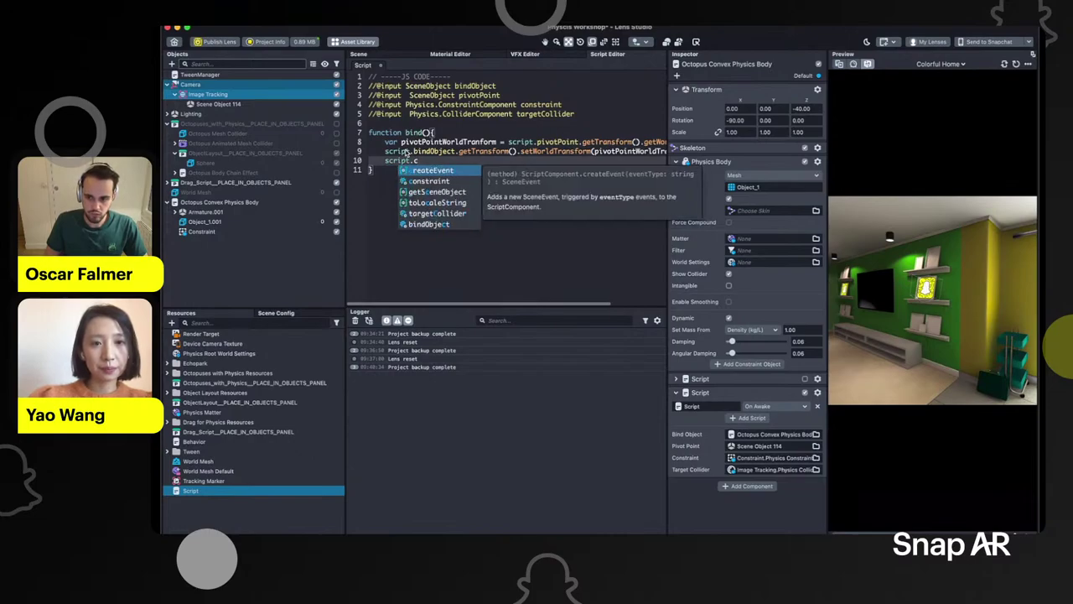
text(onstraint.target)
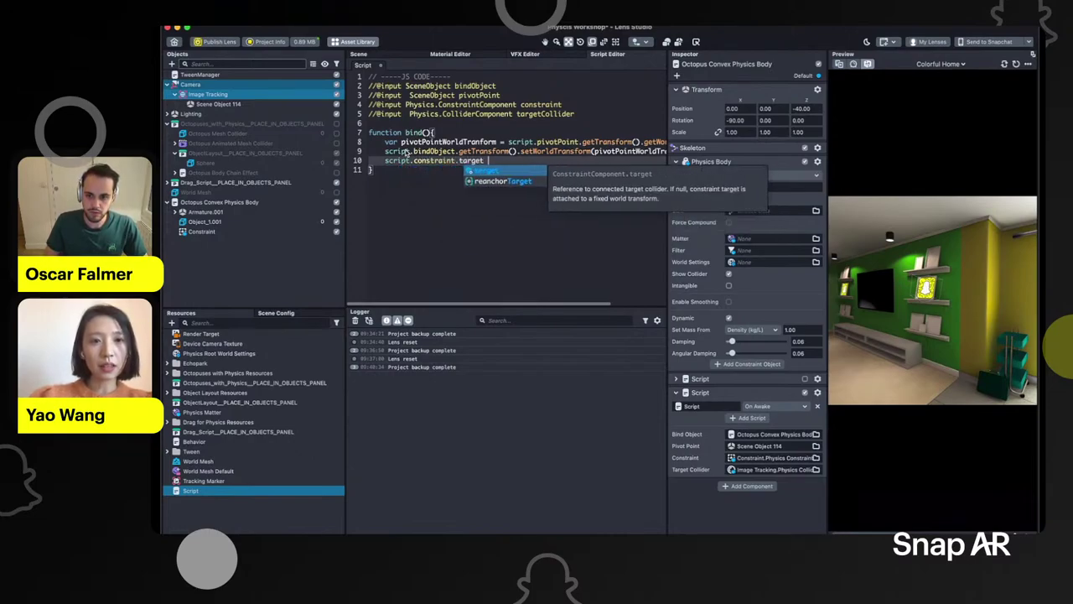
key(Return)
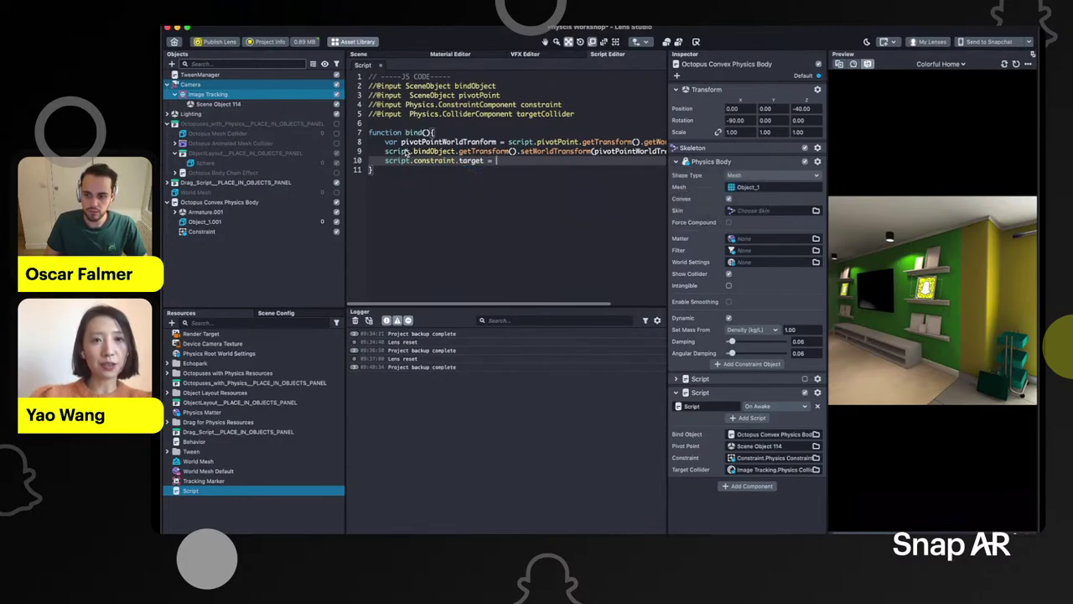
text(= scri)
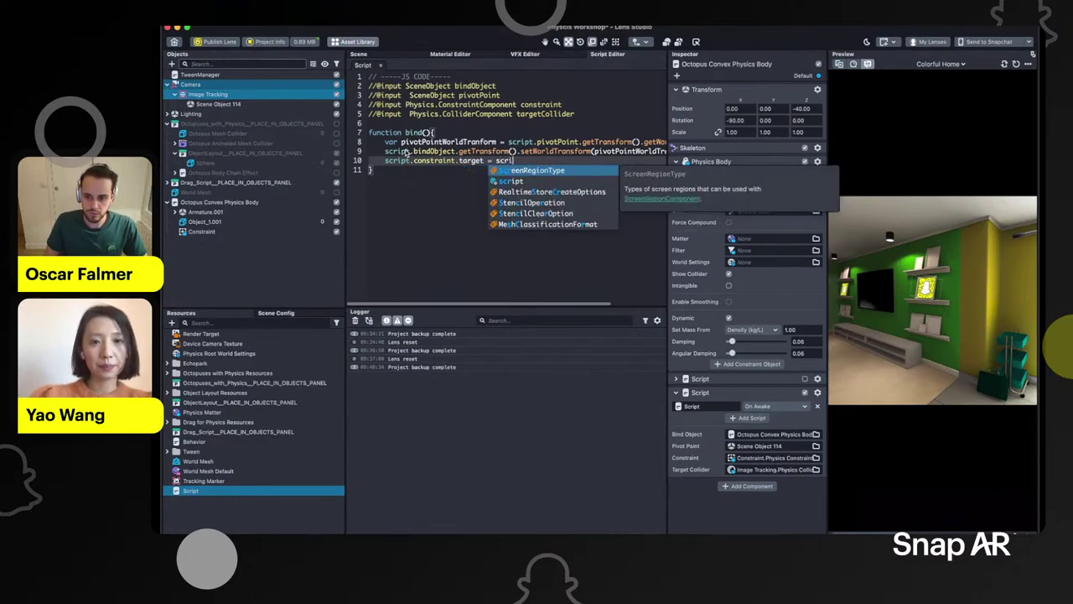
text(pt.)
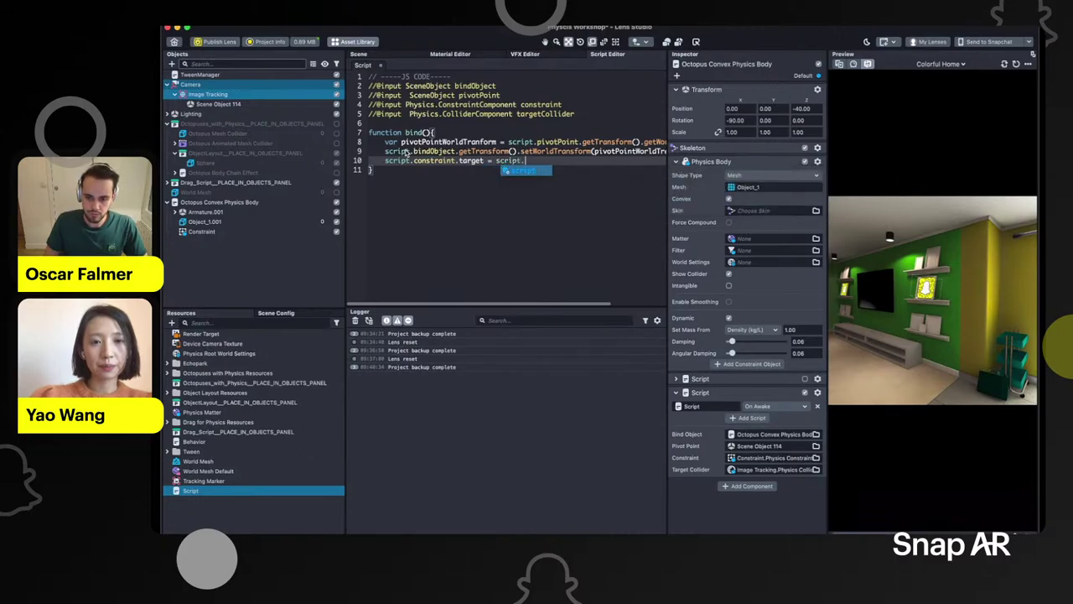
text(t)
key(Return)
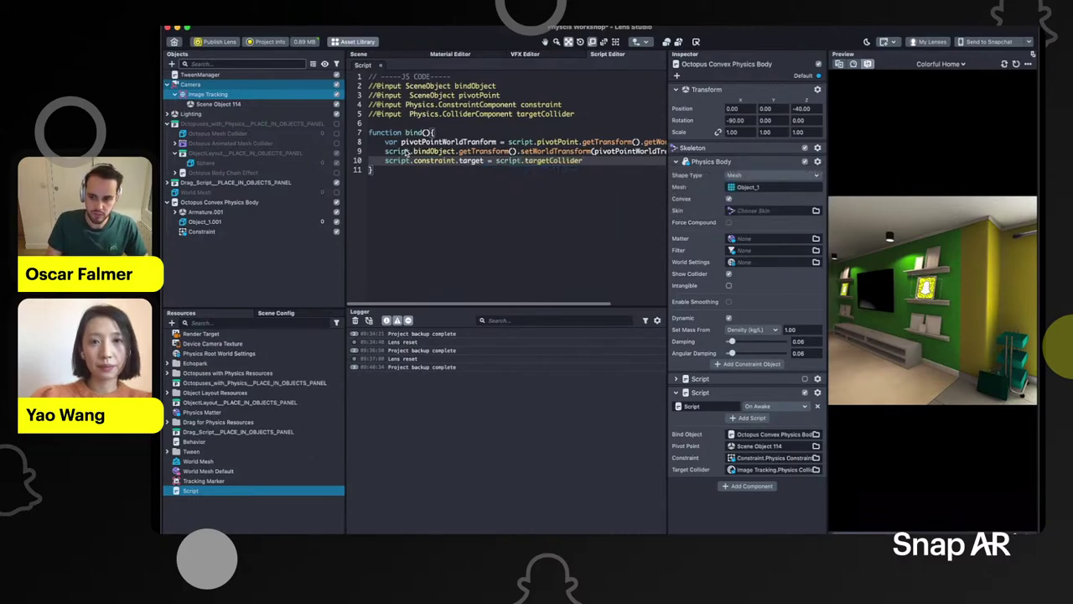